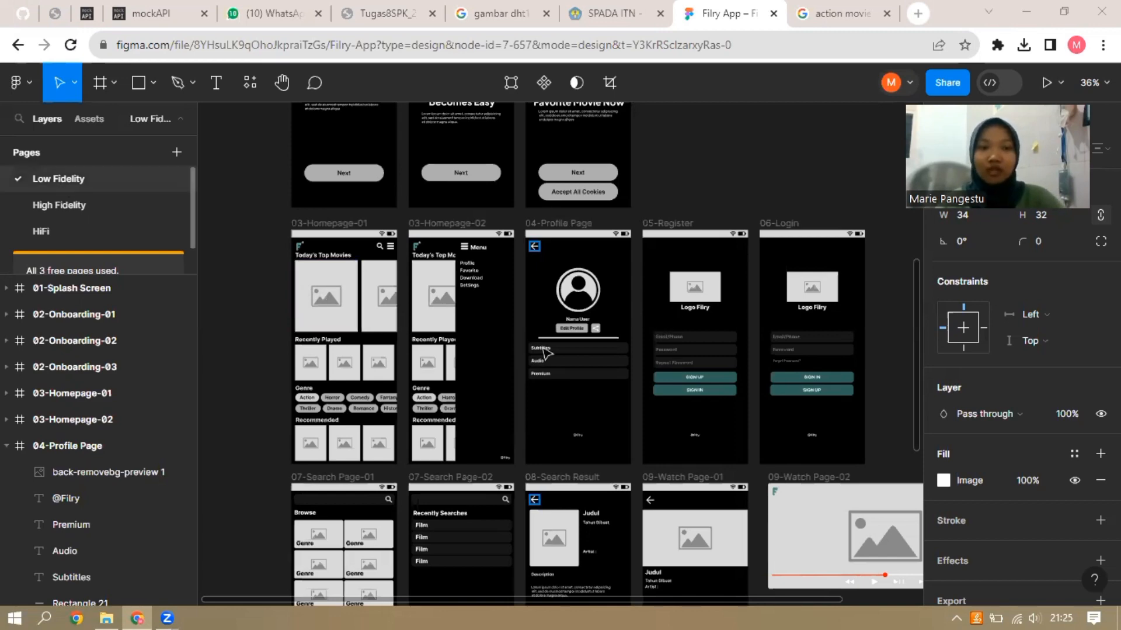
Look over the wireframes on the Low Fidelity page, from the splash screen down to the download and settings pages
{"action": "scroll", "coordinate": [545, 351], "scroll_direction": "up", "scroll_amount": 2}
{"action": "scroll", "coordinate": [553, 333], "scroll_direction": "up", "scroll_amount": 5}
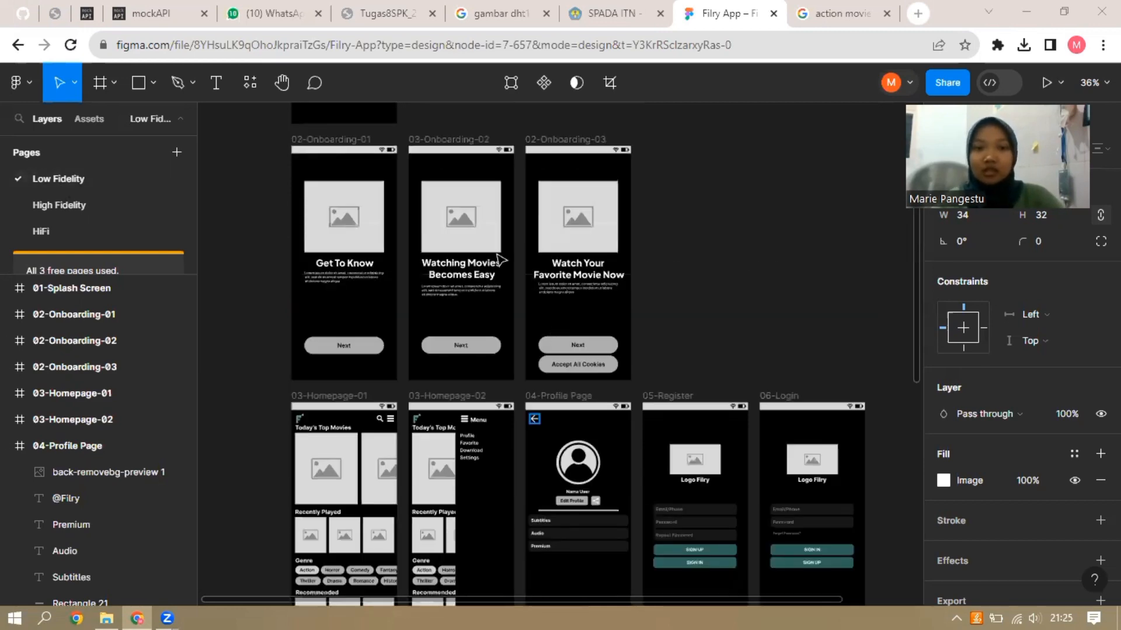
{"action": "scroll", "coordinate": [497, 259], "scroll_direction": "up", "scroll_amount": 10}
{"action": "left_click", "coordinate": [313, 170]}
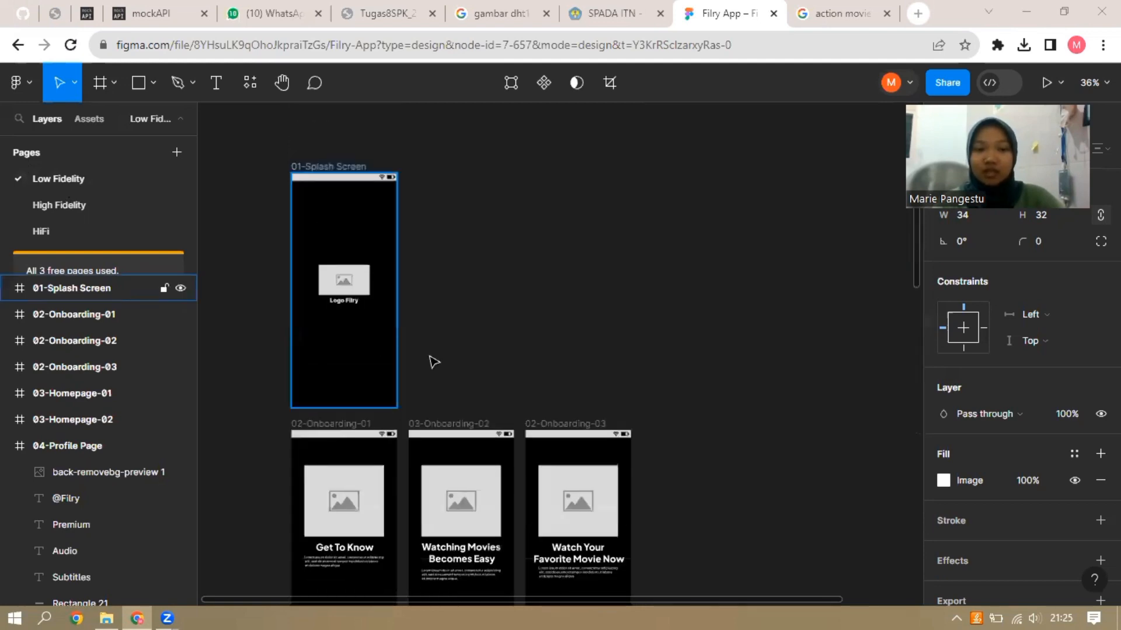
{"action": "scroll", "coordinate": [431, 397], "scroll_direction": "down", "scroll_amount": 1}
{"action": "scroll", "coordinate": [311, 255], "scroll_direction": "down", "scroll_amount": 15}
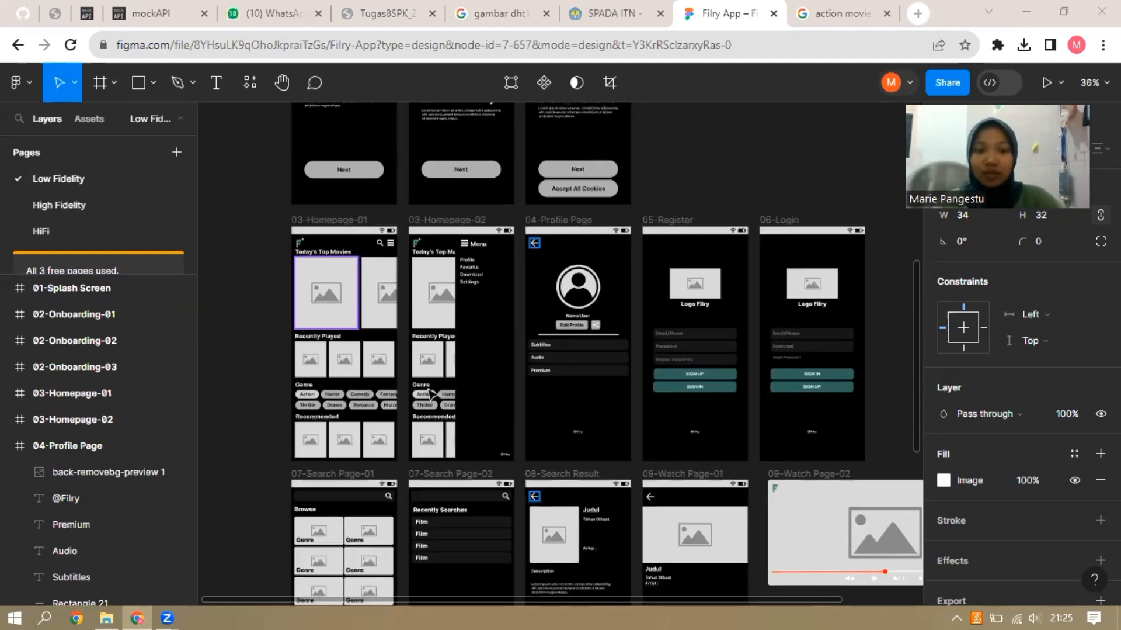
{"action": "scroll", "coordinate": [430, 396], "scroll_direction": "down", "scroll_amount": 1}
{"action": "scroll", "coordinate": [419, 403], "scroll_direction": "down", "scroll_amount": 8}
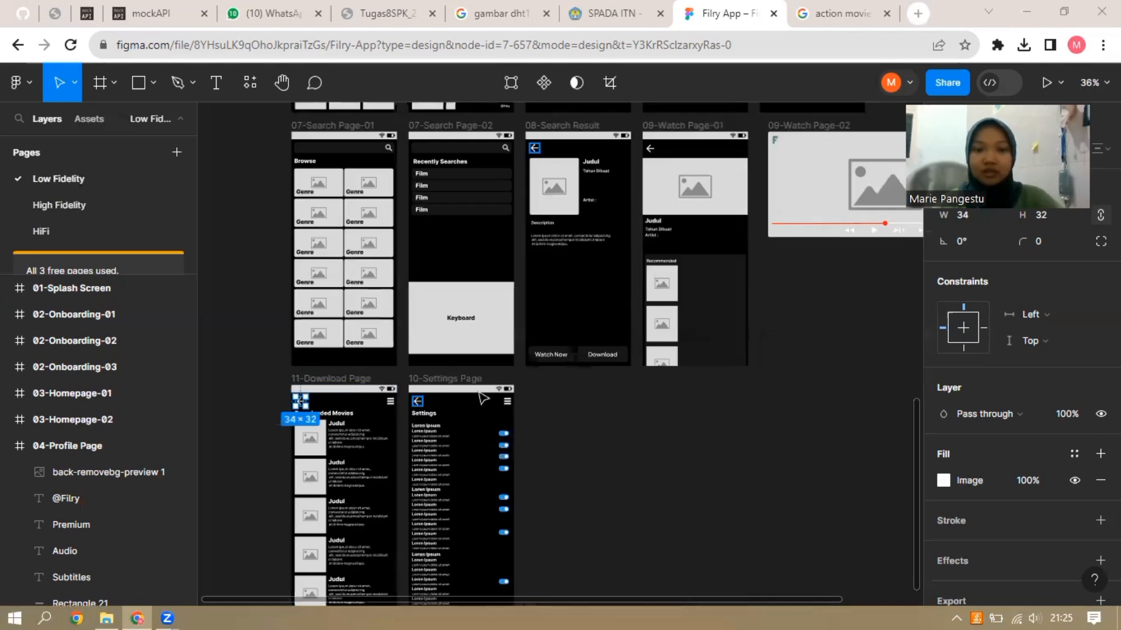
{"action": "scroll", "coordinate": [629, 435], "scroll_direction": "up", "scroll_amount": 9}
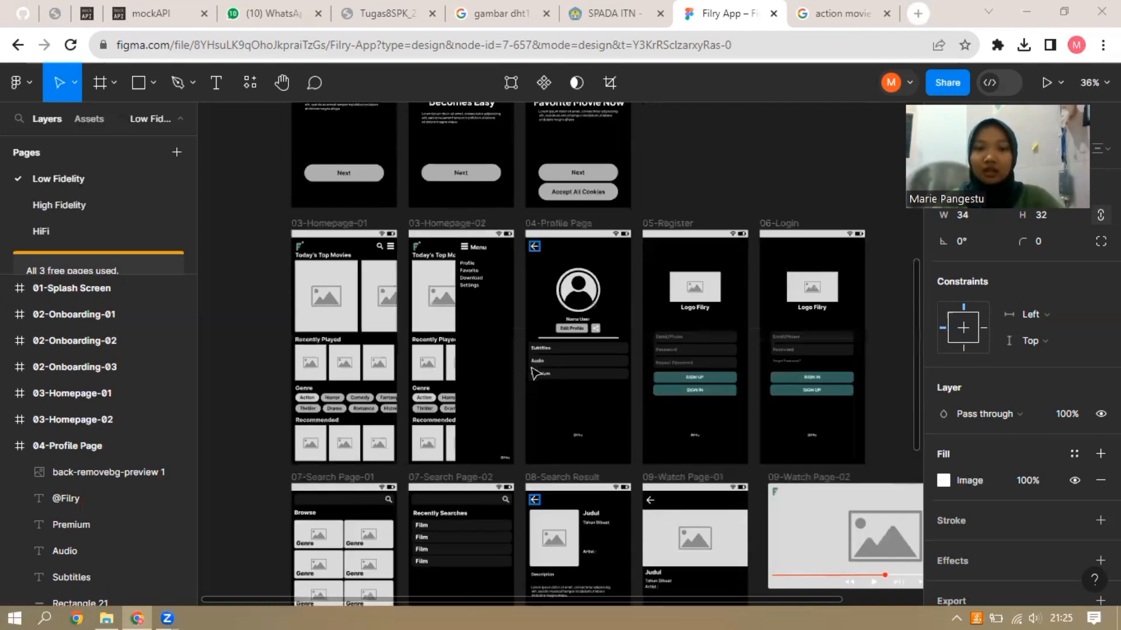
{"action": "left_click", "coordinate": [711, 178]}
{"action": "scroll", "coordinate": [711, 177], "scroll_direction": "down", "scroll_amount": 1}
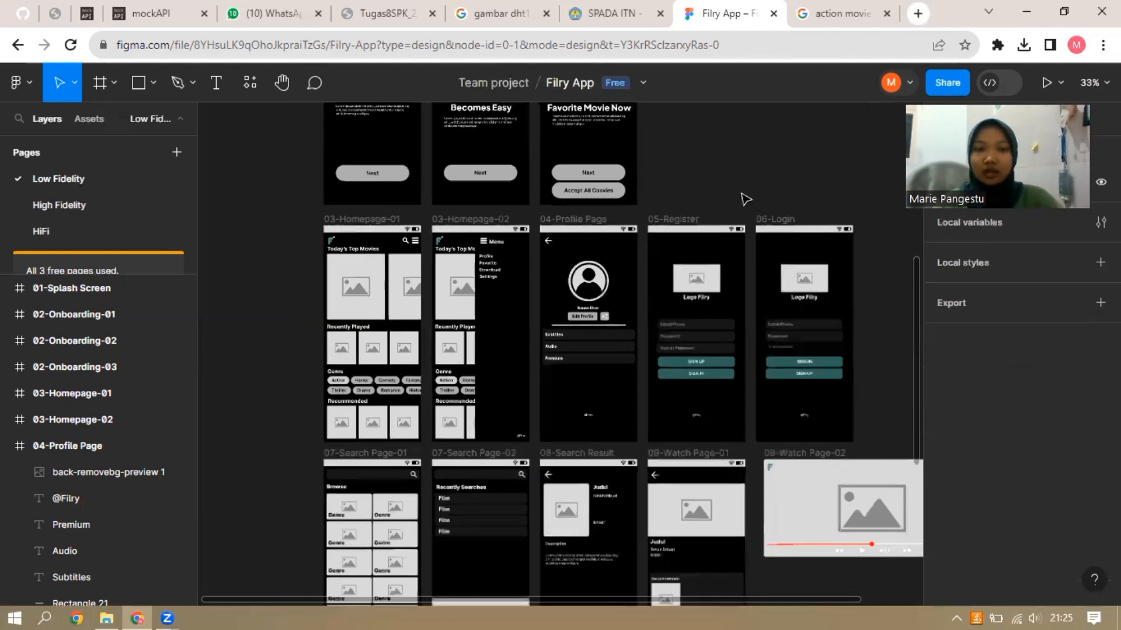
{"action": "scroll", "coordinate": [774, 218], "scroll_direction": "down", "scroll_amount": 1}
{"action": "scroll", "coordinate": [480, 253], "scroll_direction": "up", "scroll_amount": 5}
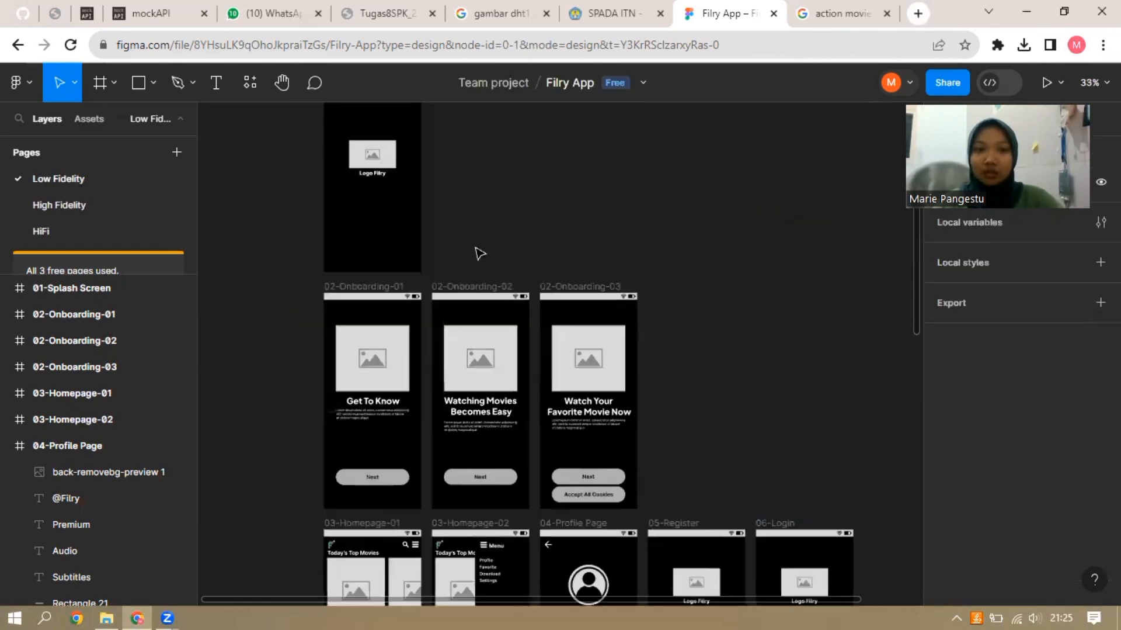
{"action": "scroll", "coordinate": [474, 256], "scroll_direction": "up", "scroll_amount": 1}
{"action": "scroll", "coordinate": [474, 255], "scroll_direction": "up", "scroll_amount": 2}
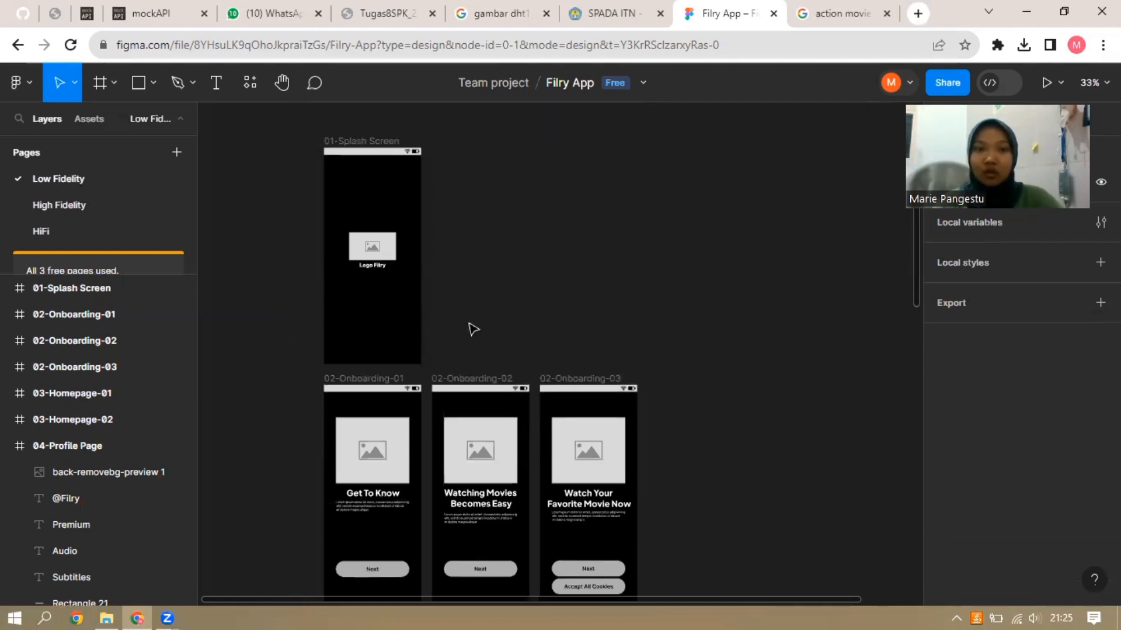
Copy all the frames from the Low Fidelity page and paste them onto the HiFi page
{"action": "left_click_drag", "start_coordinate": [291, 136], "coordinate": [559, 378]}
{"action": "scroll", "coordinate": [717, 482], "scroll_direction": "down", "scroll_amount": 3}
{"action": "scroll", "coordinate": [796, 468], "scroll_direction": "down", "scroll_amount": 3}
{"action": "scroll", "coordinate": [807, 512], "scroll_direction": "down", "scroll_amount": 3}
{"action": "scroll", "coordinate": [906, 518], "scroll_direction": "down", "scroll_amount": 4}
{"action": "scroll", "coordinate": [802, 432], "scroll_direction": "right", "scroll_amount": 3}
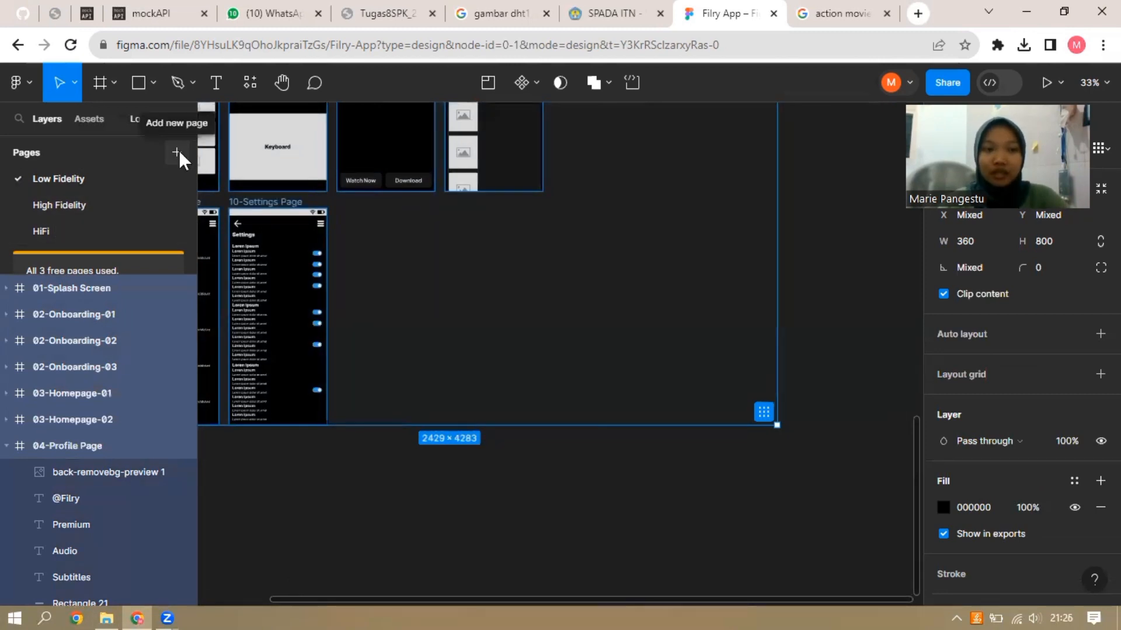
{"action": "right_click", "coordinate": [58, 225]}
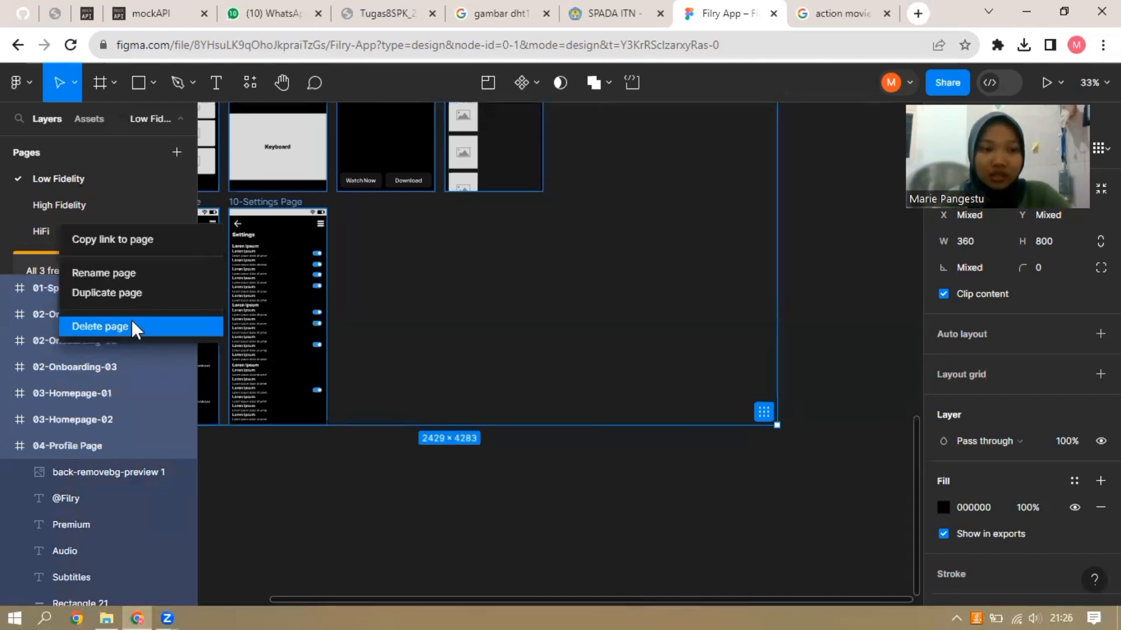
{"action": "left_click", "coordinate": [37, 228]}
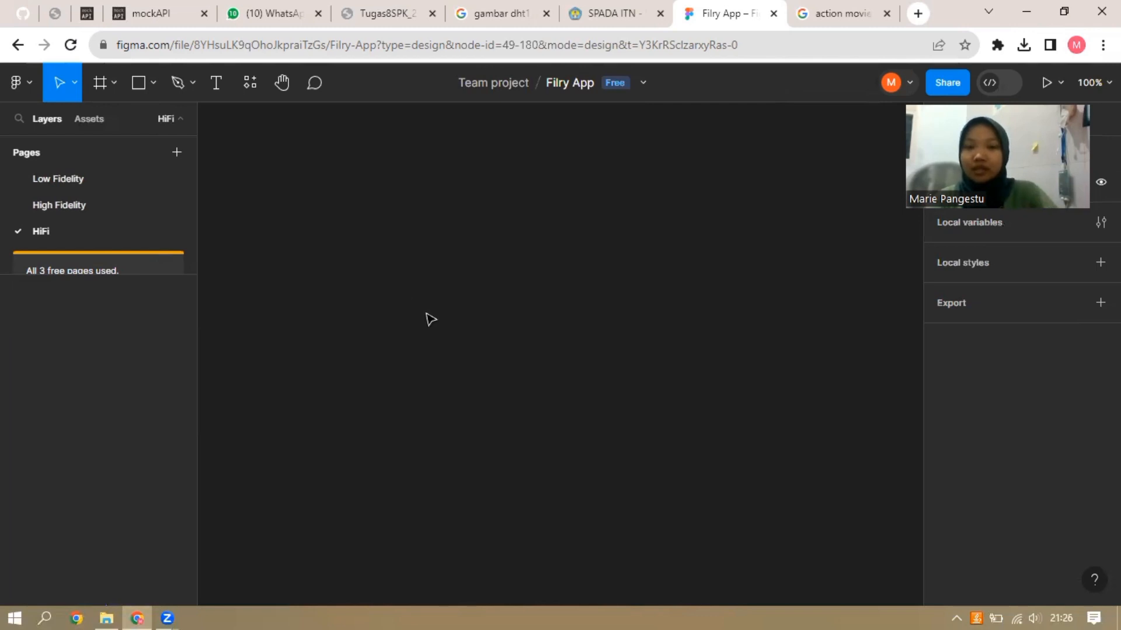
{"action": "key", "text": "ctrl+v"}
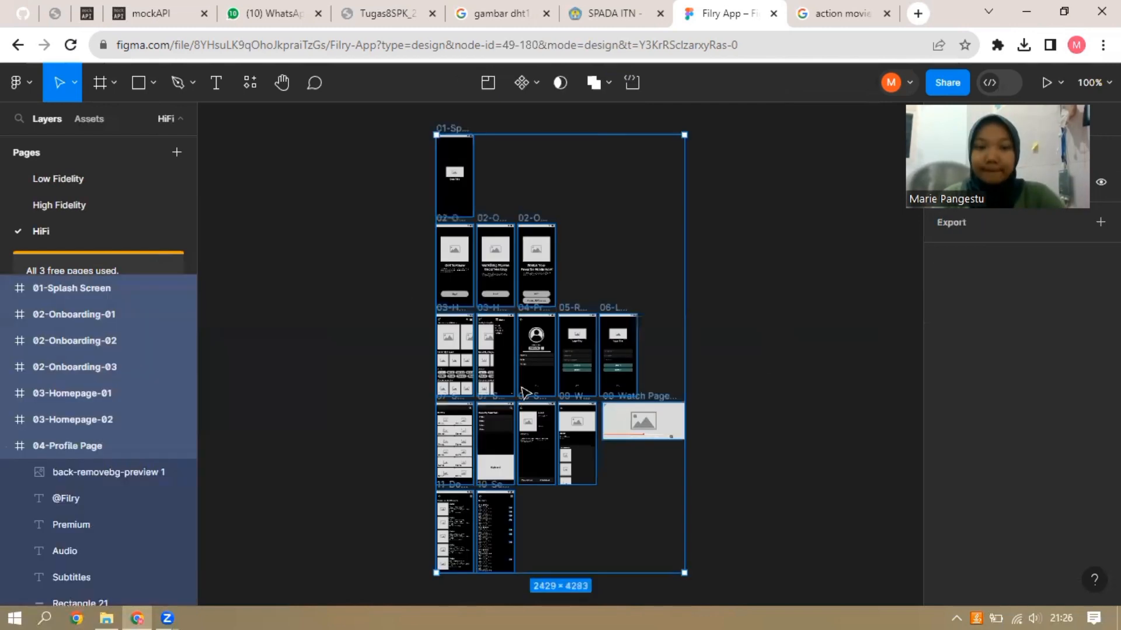
{"action": "left_click", "coordinate": [695, 381]}
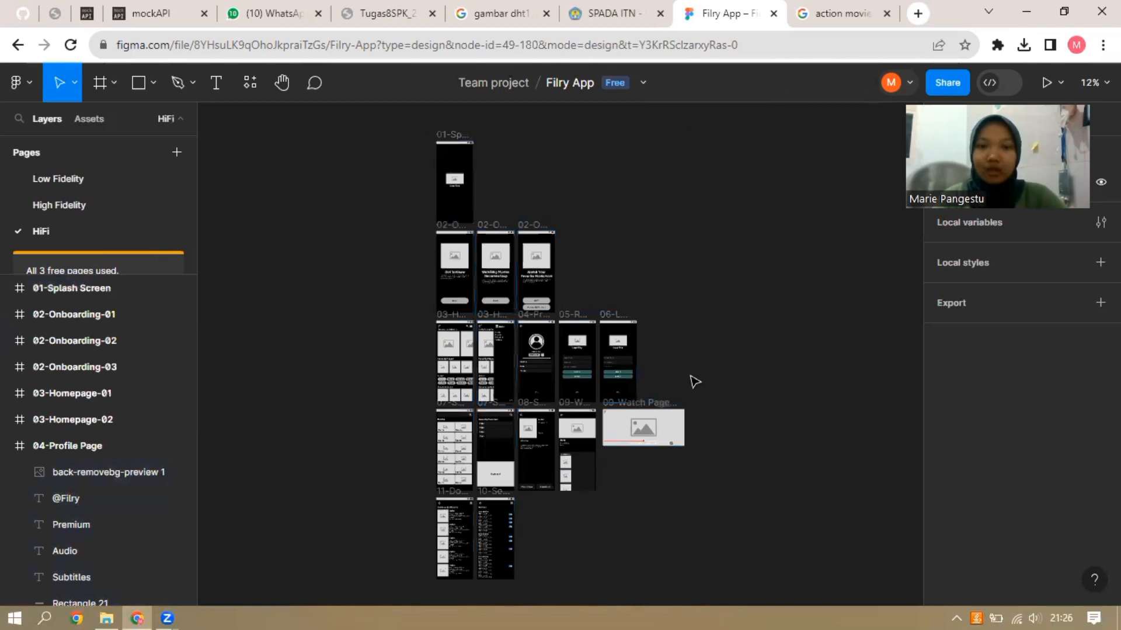
Examine the pasted frames on the HiFi page, focusing on the 01-Splash Screen frame
{"action": "scroll", "coordinate": [695, 381], "scroll_direction": "up", "scroll_amount": 2}
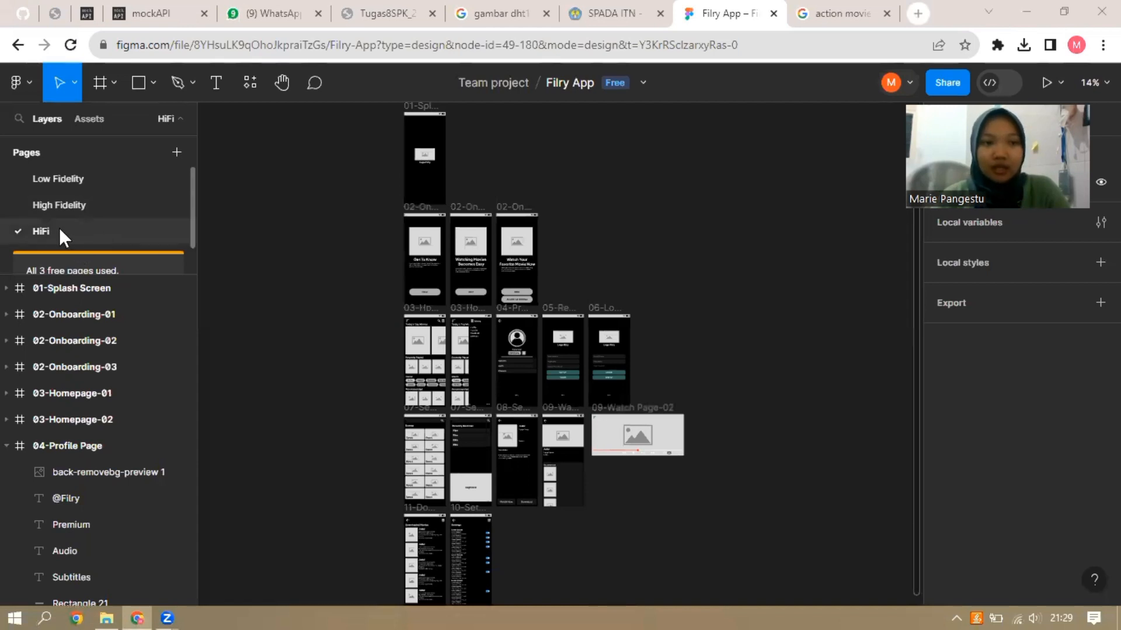
{"action": "left_click", "coordinate": [500, 207]}
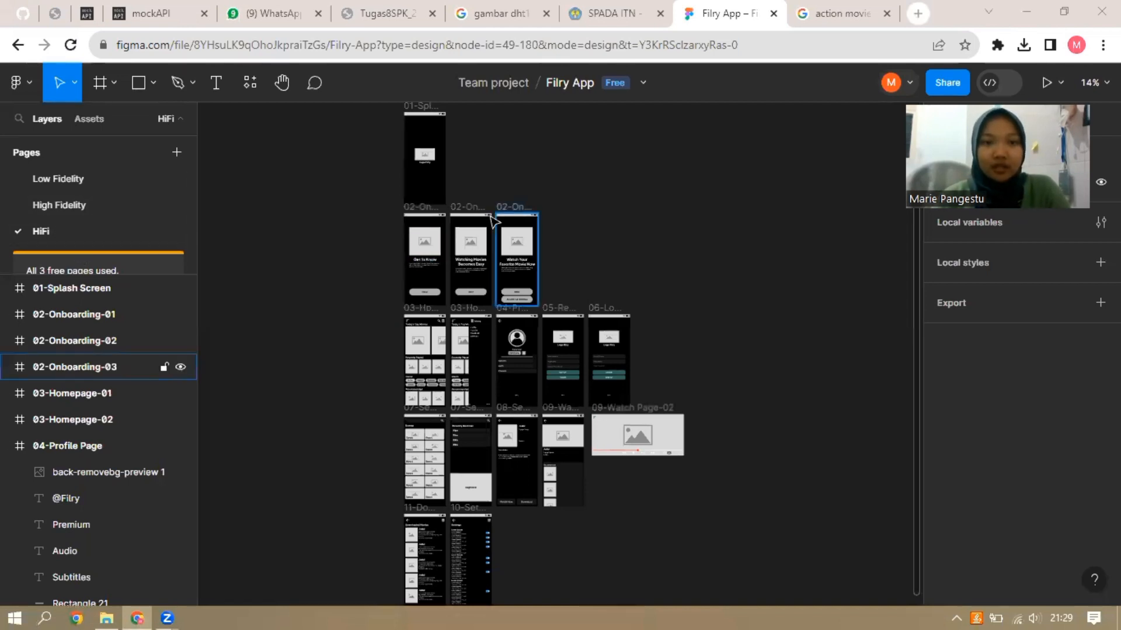
{"action": "scroll", "coordinate": [492, 217], "scroll_direction": "up", "scroll_amount": 2}
{"action": "scroll", "coordinate": [476, 196], "scroll_direction": "up", "scroll_amount": 4}
{"action": "scroll", "coordinate": [475, 197], "scroll_direction": "up", "scroll_amount": 4}
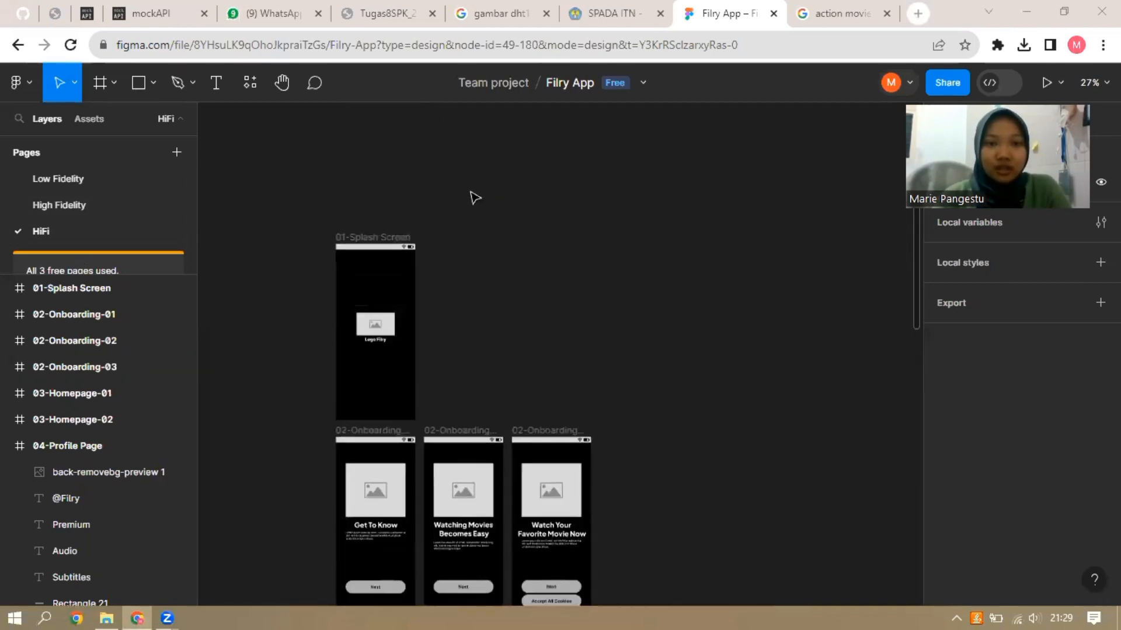
{"action": "scroll", "coordinate": [456, 275], "scroll_direction": "up", "scroll_amount": 3}
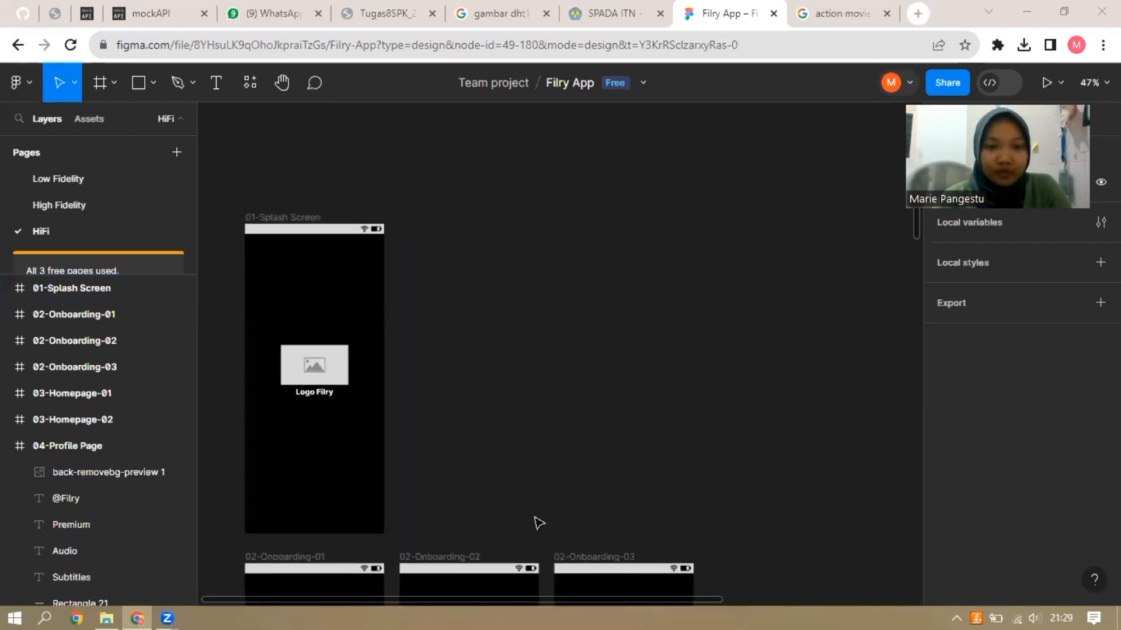
{"action": "left_click_drag", "start_coordinate": [610, 601], "coordinate": [507, 601]}
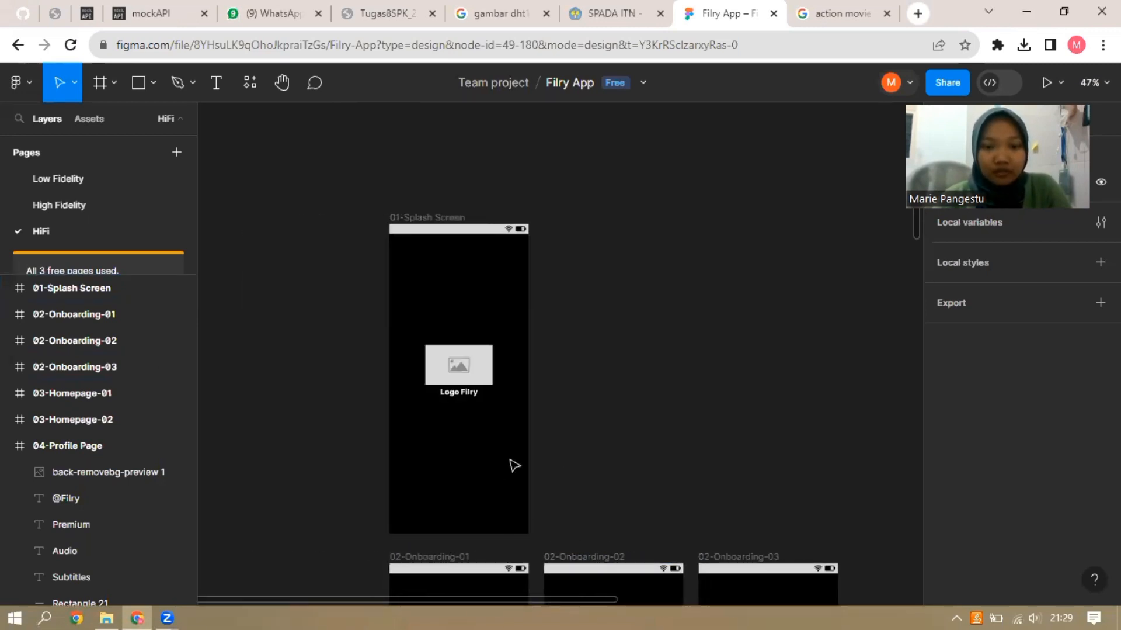
{"action": "scroll", "coordinate": [534, 451], "scroll_direction": "up", "scroll_amount": 1, "text": "ctrl"}
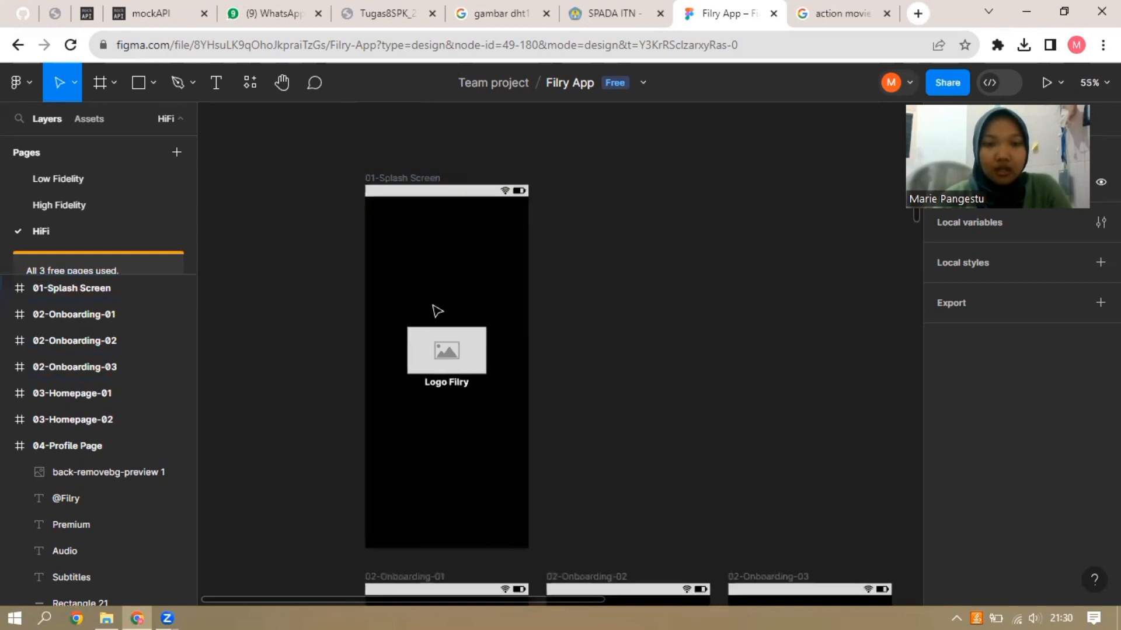
{"action": "scroll", "coordinate": [450, 350], "scroll_direction": "down", "scroll_amount": 1}
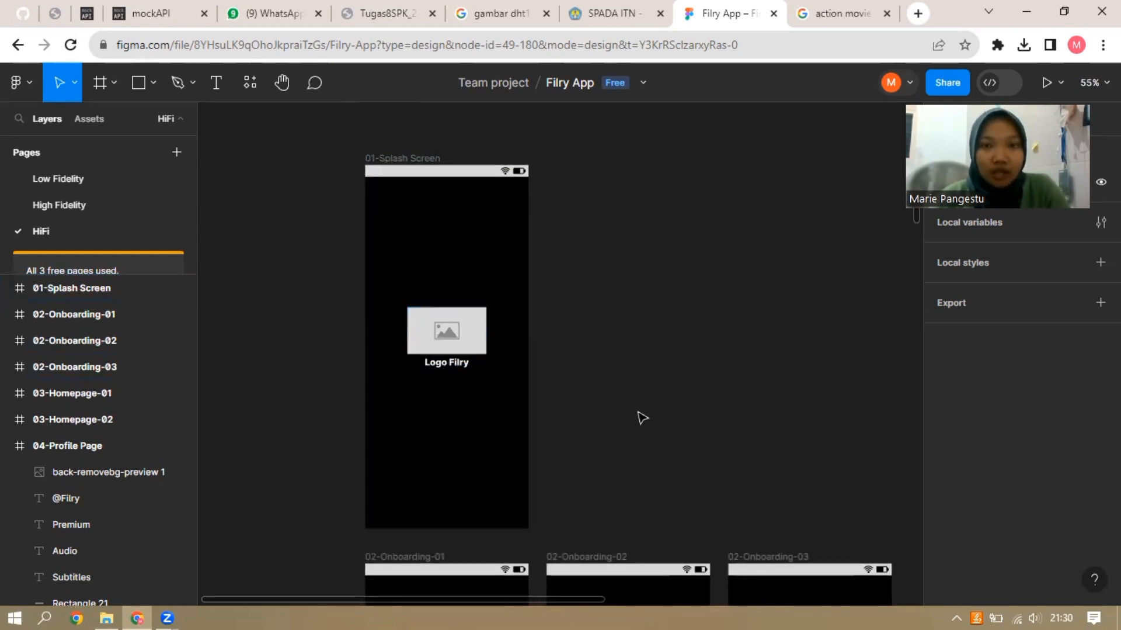
Copy the Filry logo from 03-Homepage-01 into the 01-Splash Screen frame and place it above the placeholder image
{"action": "scroll", "coordinate": [643, 417], "scroll_direction": "down", "scroll_amount": 10}
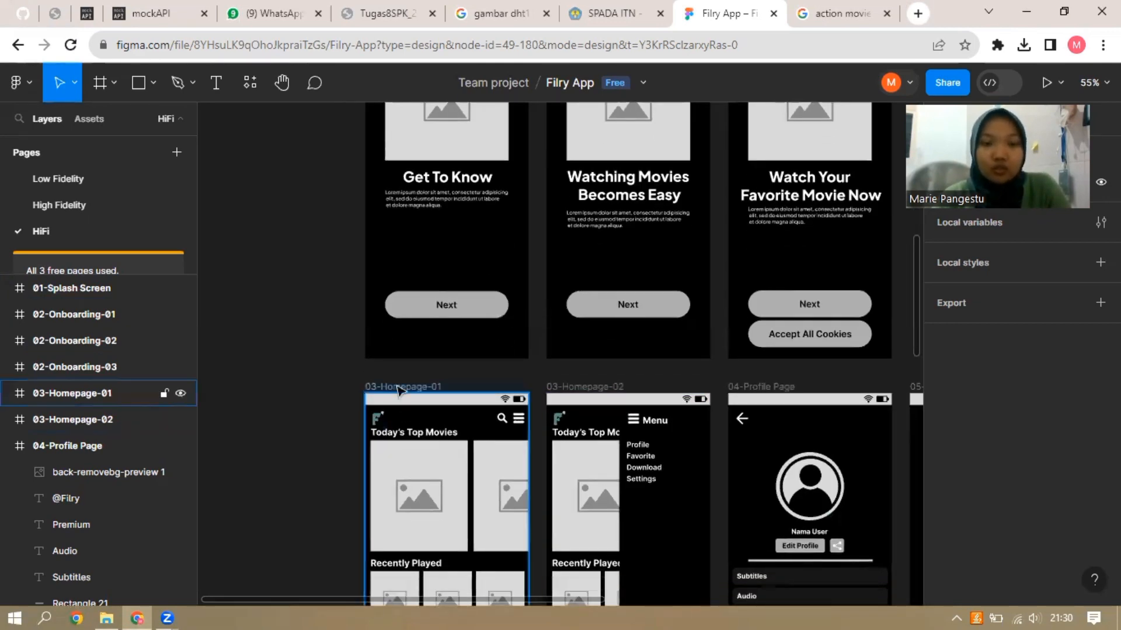
{"action": "left_click", "coordinate": [381, 419]}
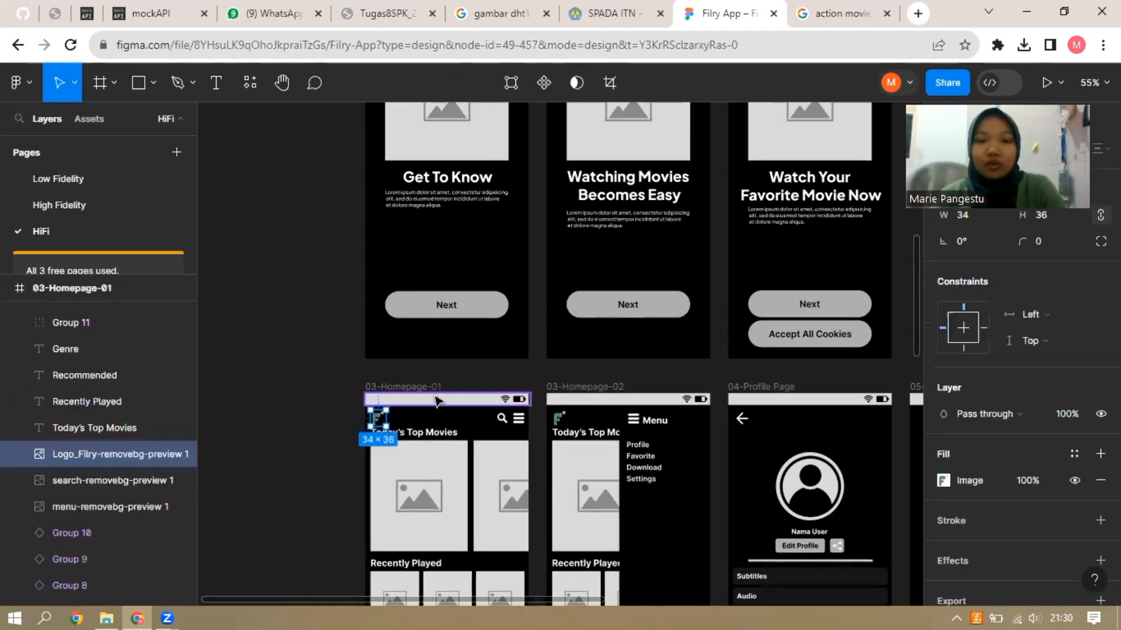
{"action": "scroll", "coordinate": [444, 398], "scroll_direction": "up", "scroll_amount": 8}
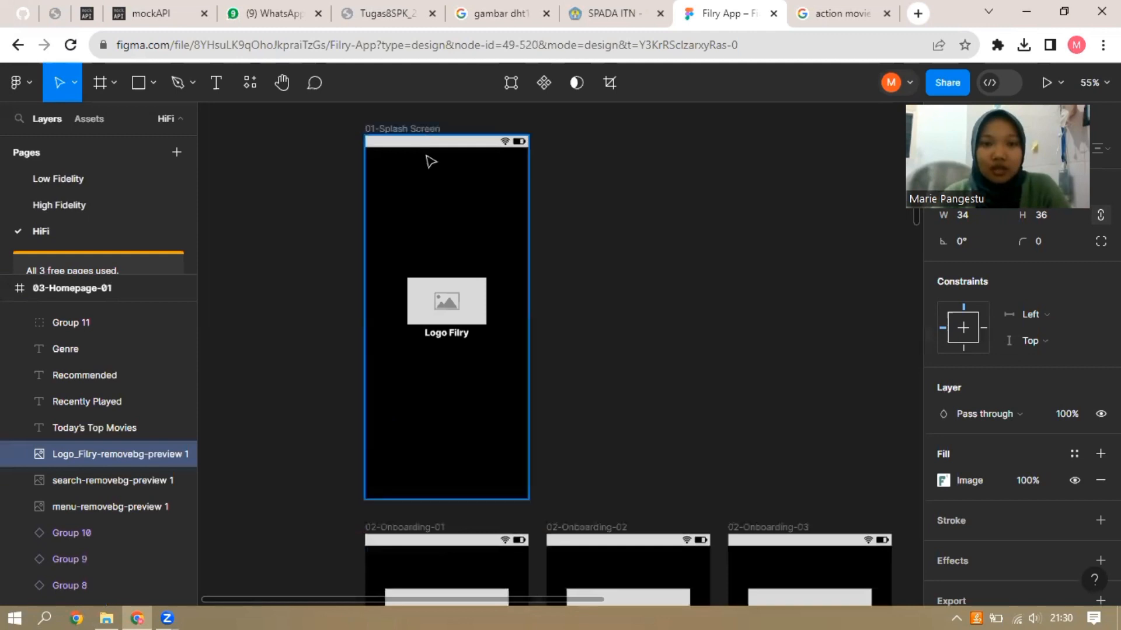
{"action": "left_click", "coordinate": [472, 261]}
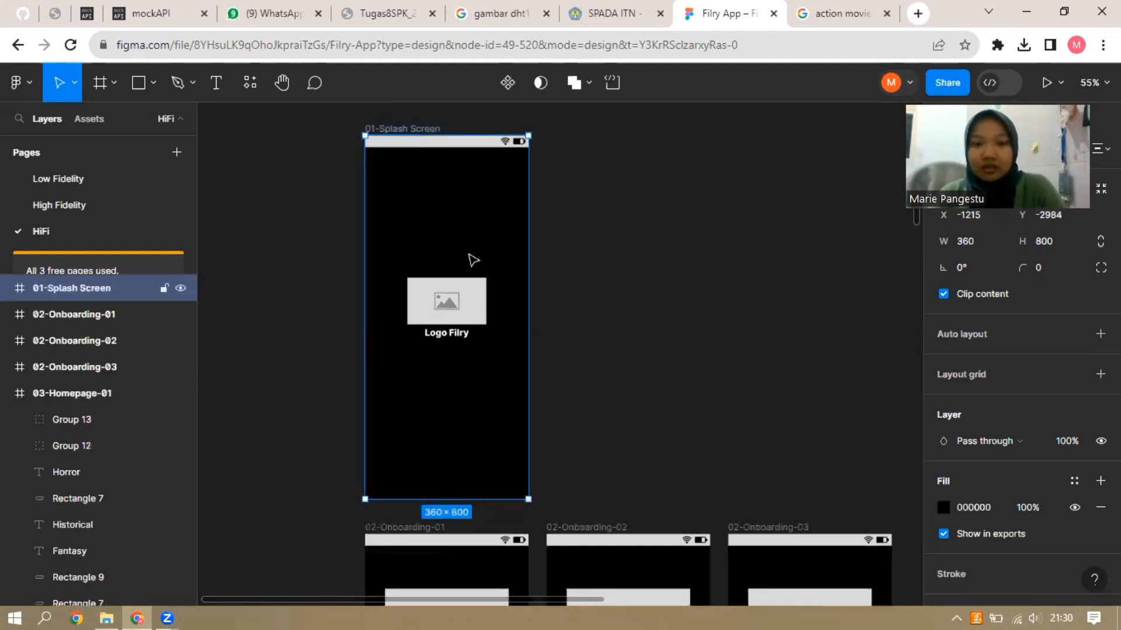
{"action": "key", "text": "ctrl+v"}
{"action": "left_click_drag", "start_coordinate": [390, 181], "coordinate": [443, 236]}
Replace the splash screen's placeholder image with the Filry logo, enlarged to 160 × 169.41 and positioned at X 102, Y 253
{"action": "left_click", "coordinate": [474, 315]}
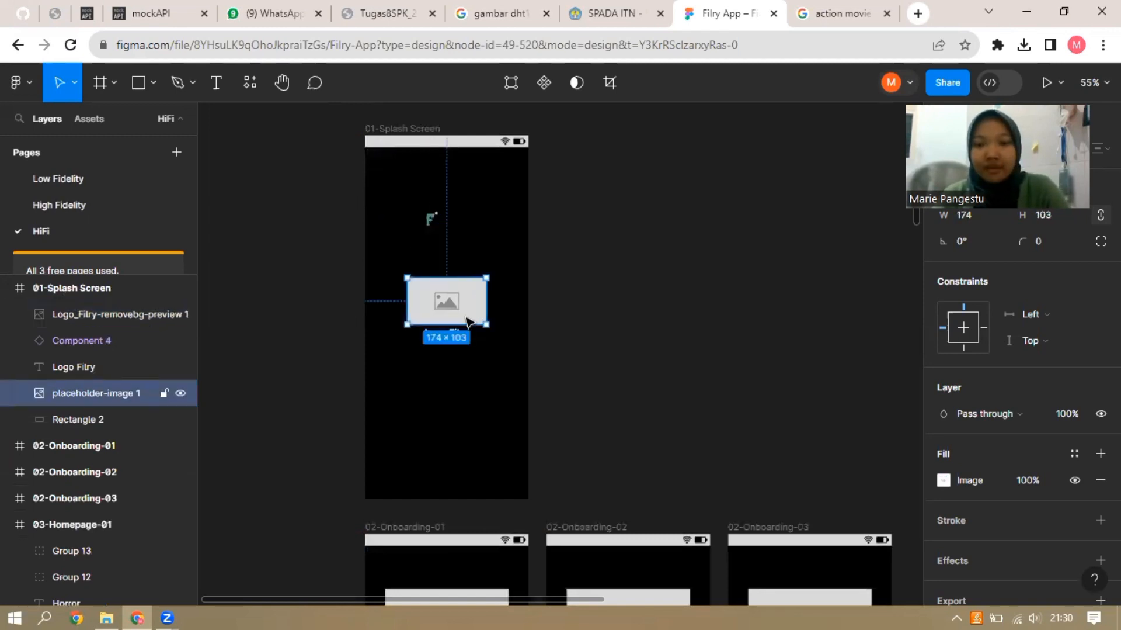
{"action": "key", "text": "Delete"}
{"action": "left_click_drag", "start_coordinate": [429, 222], "coordinate": [460, 300]}
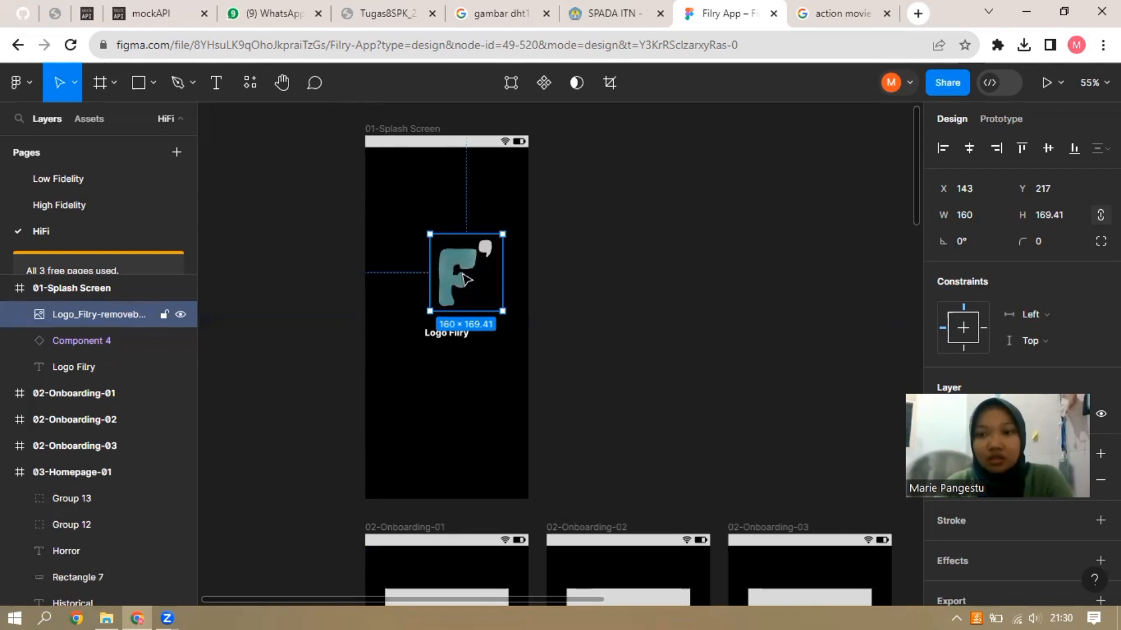
{"action": "mouse_move", "coordinate": [445, 286]}
{"action": "left_mouse_down"}
{"action": "mouse_move", "coordinate": [455, 294]}
{"action": "mouse_move", "coordinate": [442, 297]}
{"action": "left_mouse_up"}
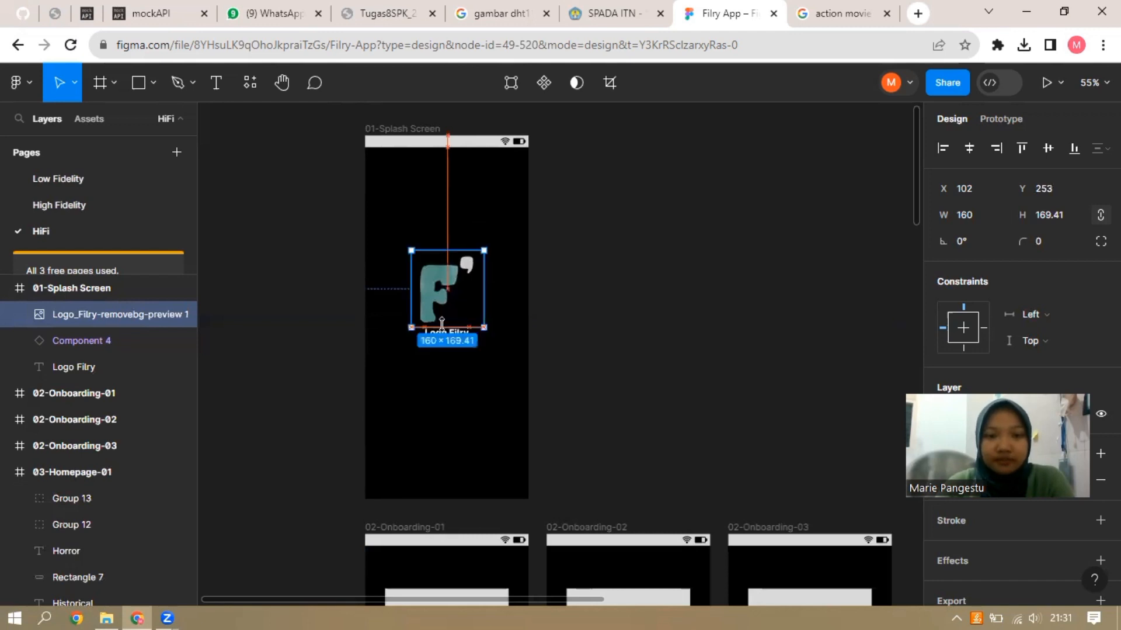
Change the "Logo Filry" text under the splash screen logo to "FILRY"
{"action": "left_click", "coordinate": [450, 333]}
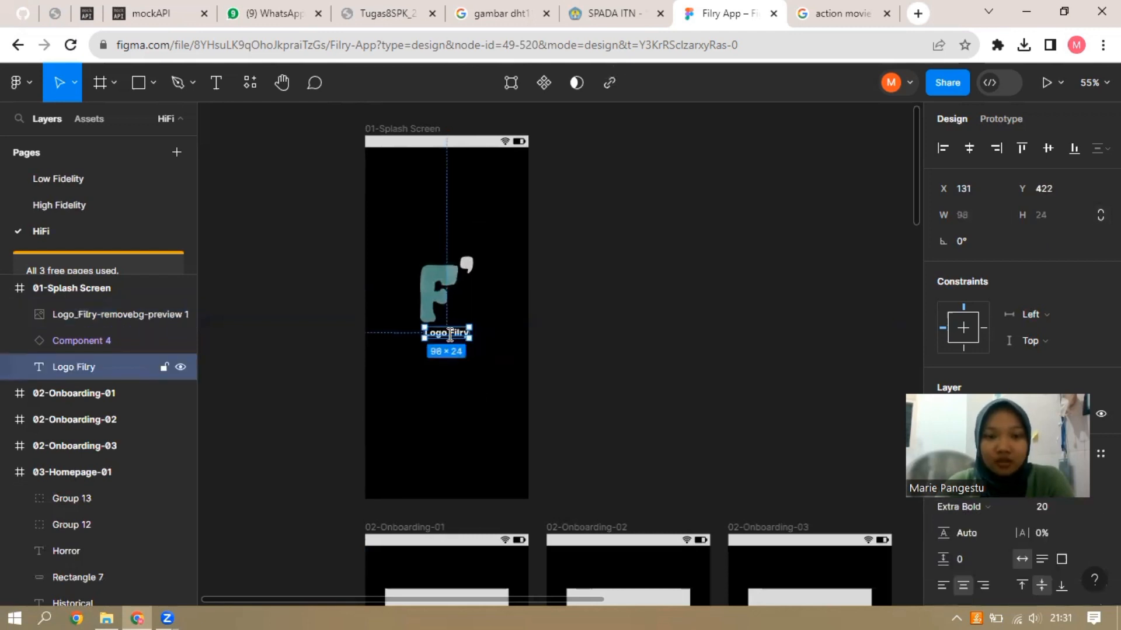
{"action": "double_click", "coordinate": [459, 337]}
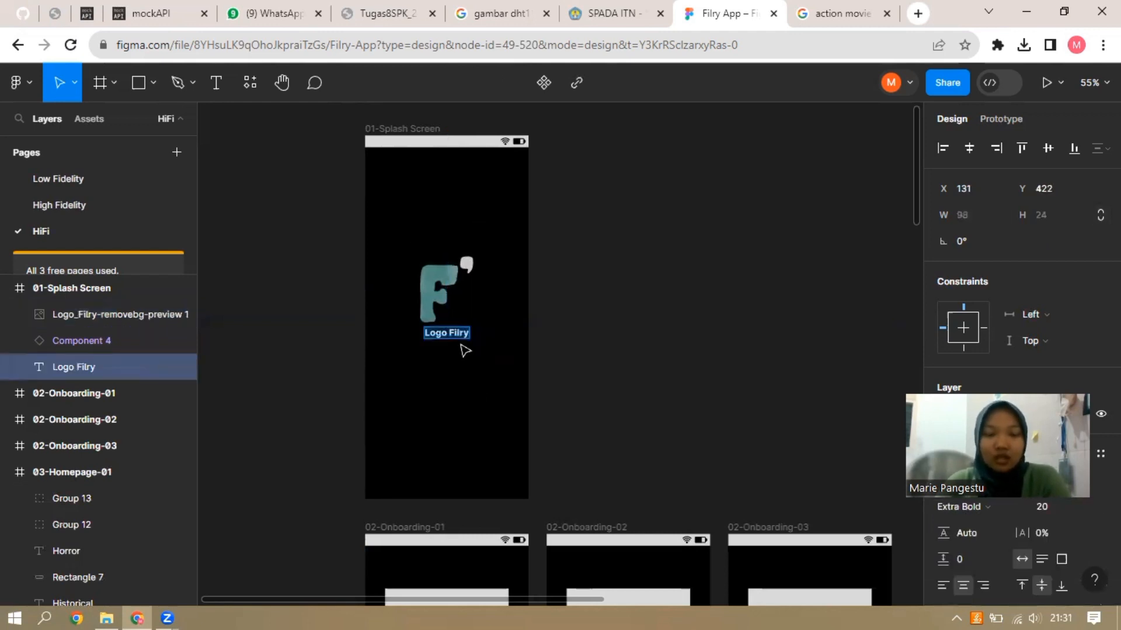
{"action": "type", "text": "F"}
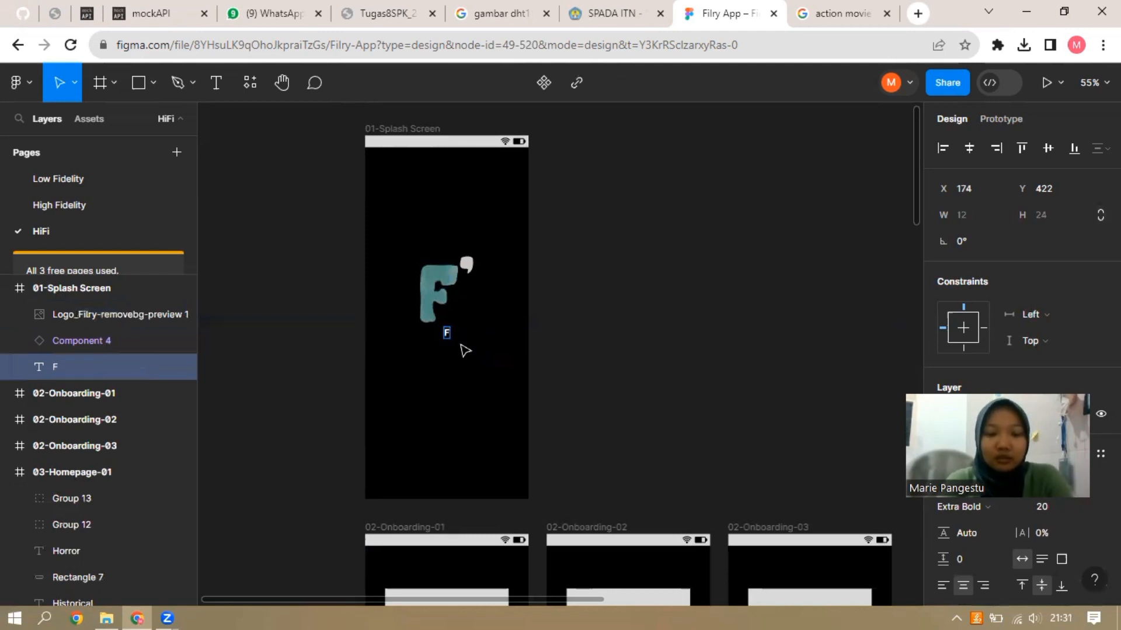
{"action": "type", "text": "ILRY"}
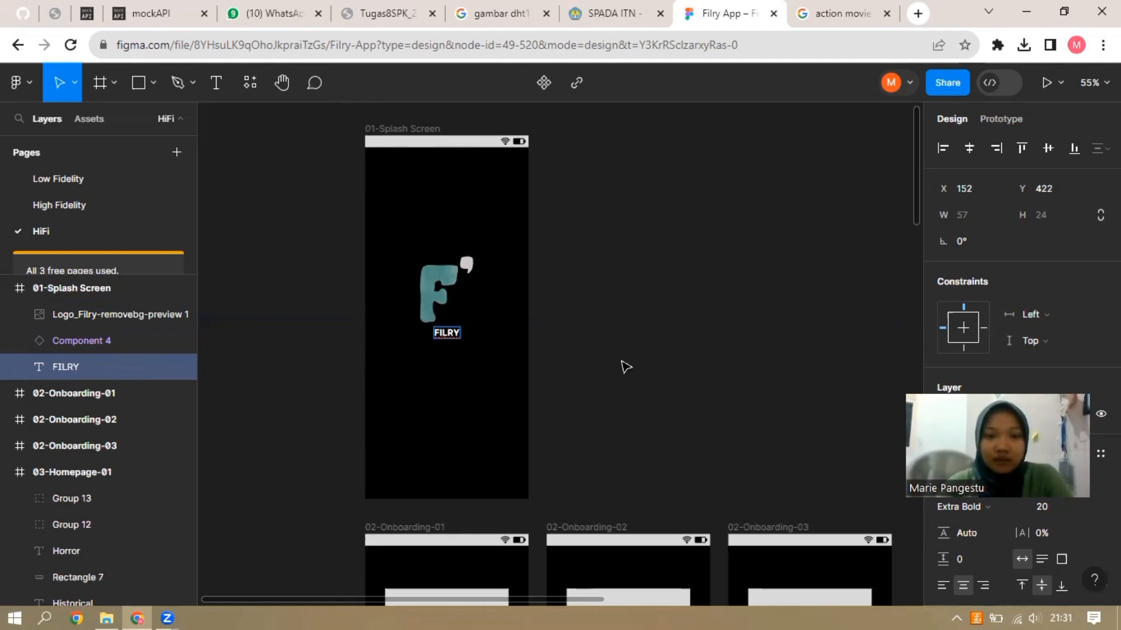
{"action": "key", "text": "Escape"}
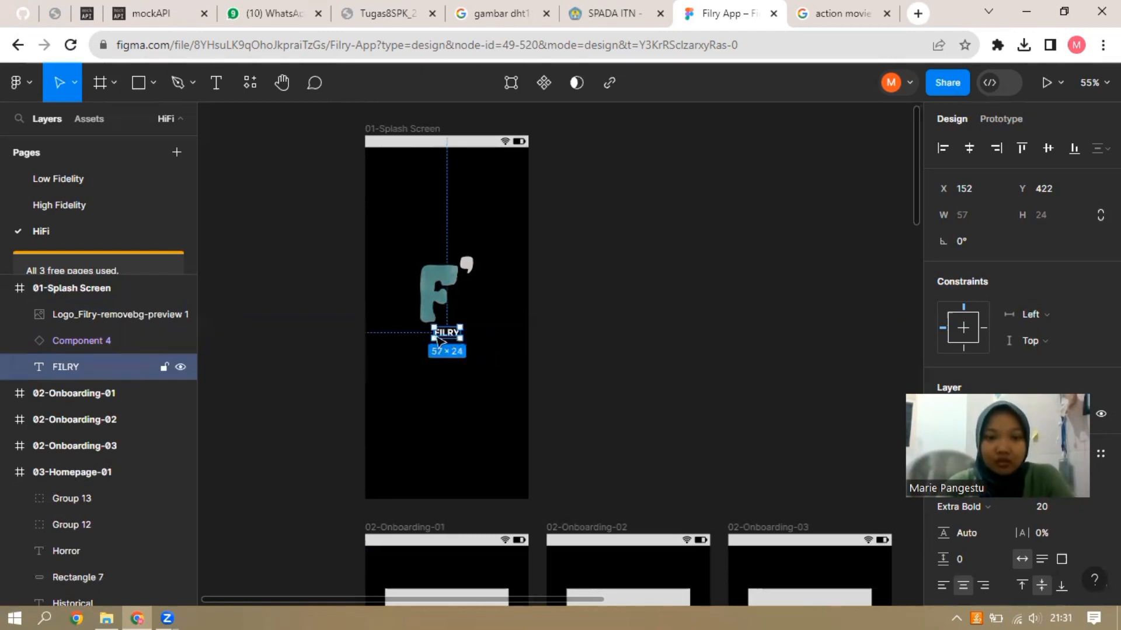
{"action": "left_click_drag", "start_coordinate": [434, 341], "coordinate": [458, 350]}
{"action": "left_click", "coordinate": [458, 350]}
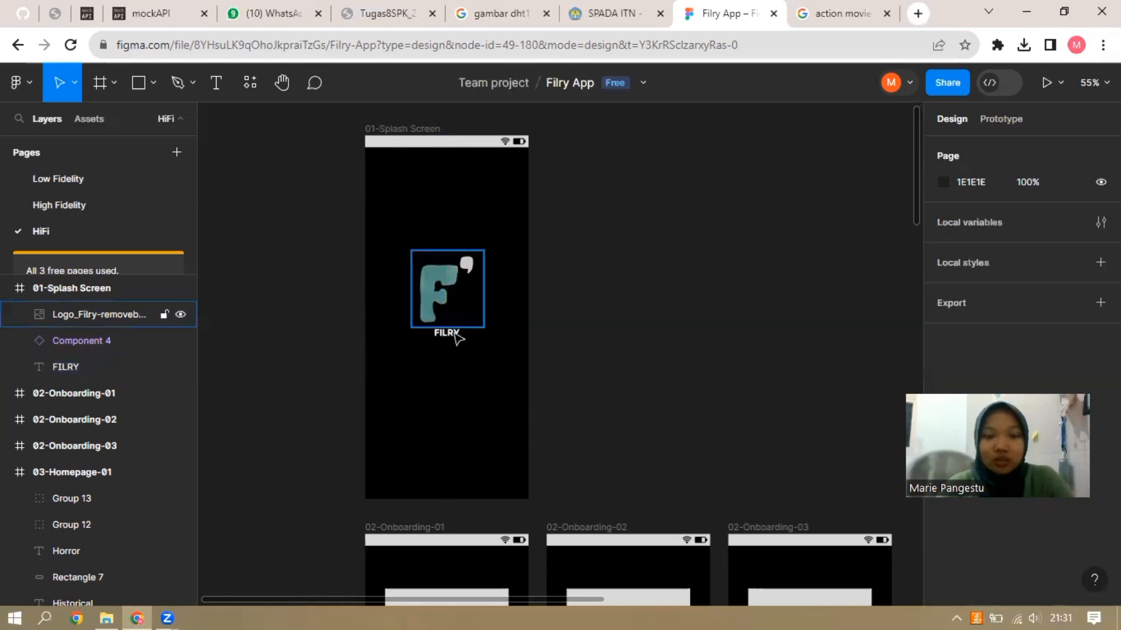
Give the splash screen's "FILRY" text a linear gradient fill with teal 3C7F72 as its starting colour
{"action": "left_click", "coordinate": [456, 338]}
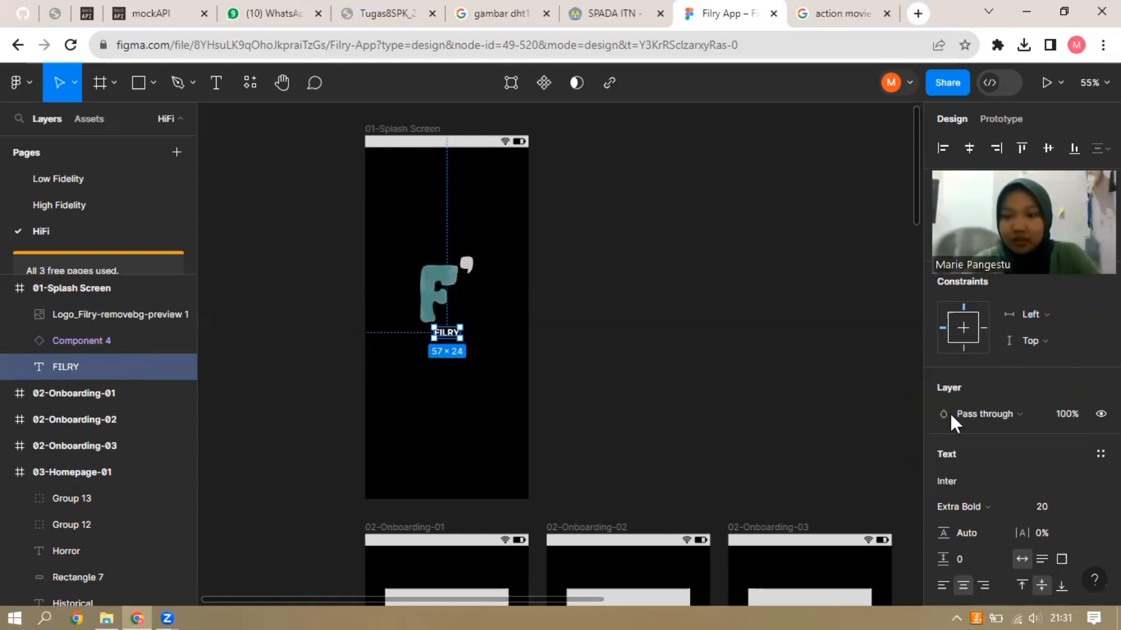
{"action": "scroll", "coordinate": [951, 411], "scroll_direction": "down", "scroll_amount": 5}
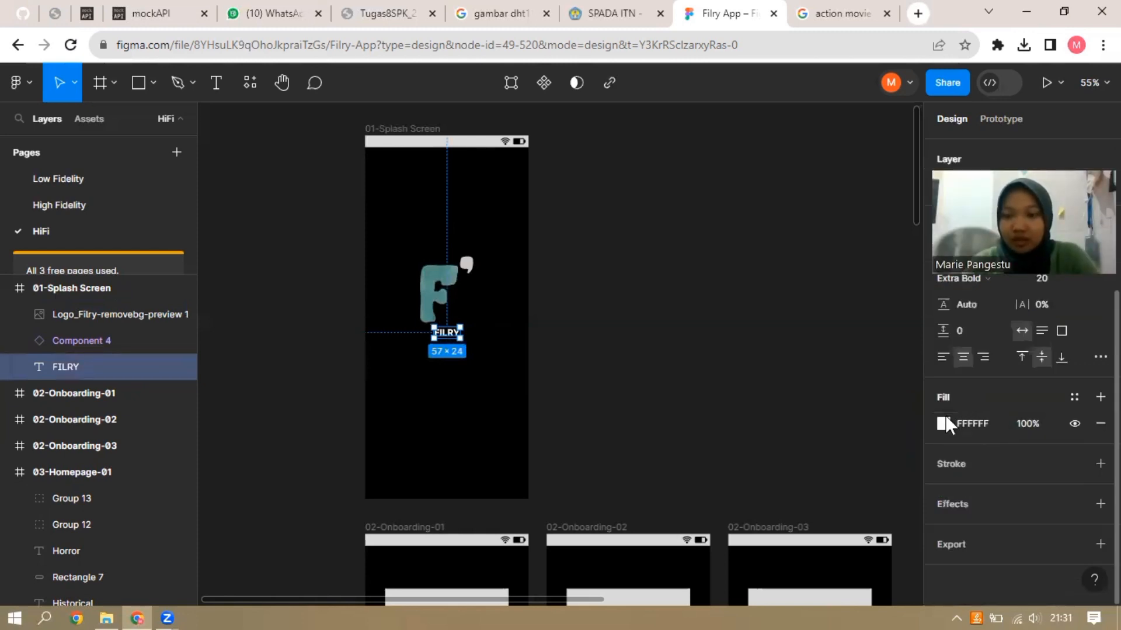
{"action": "left_click", "coordinate": [970, 423]}
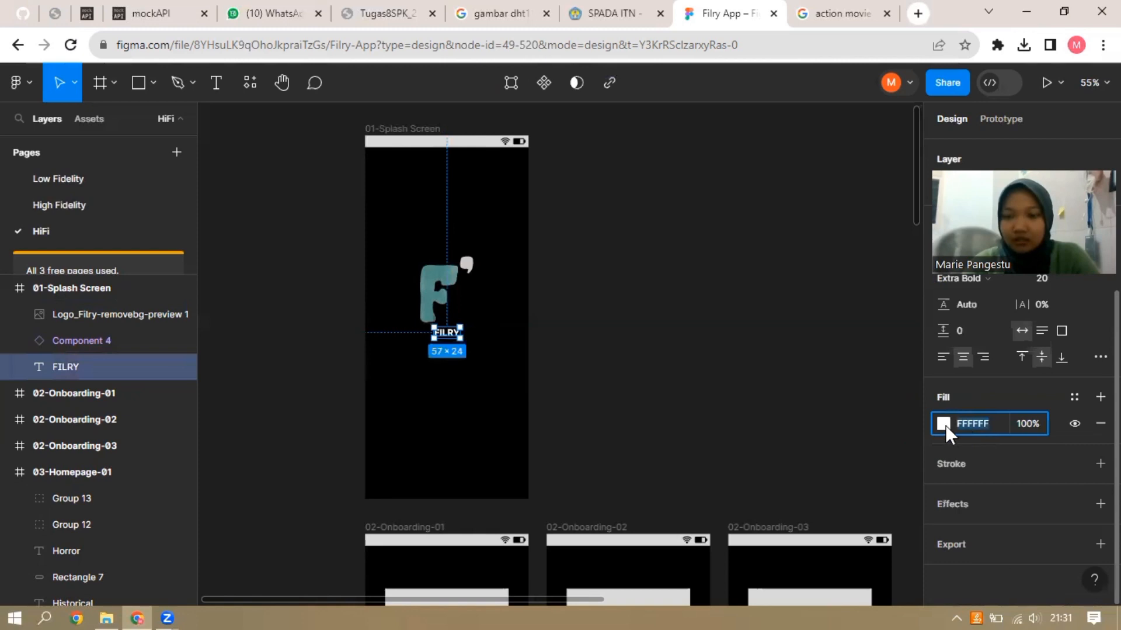
{"action": "left_click", "coordinate": [944, 424]}
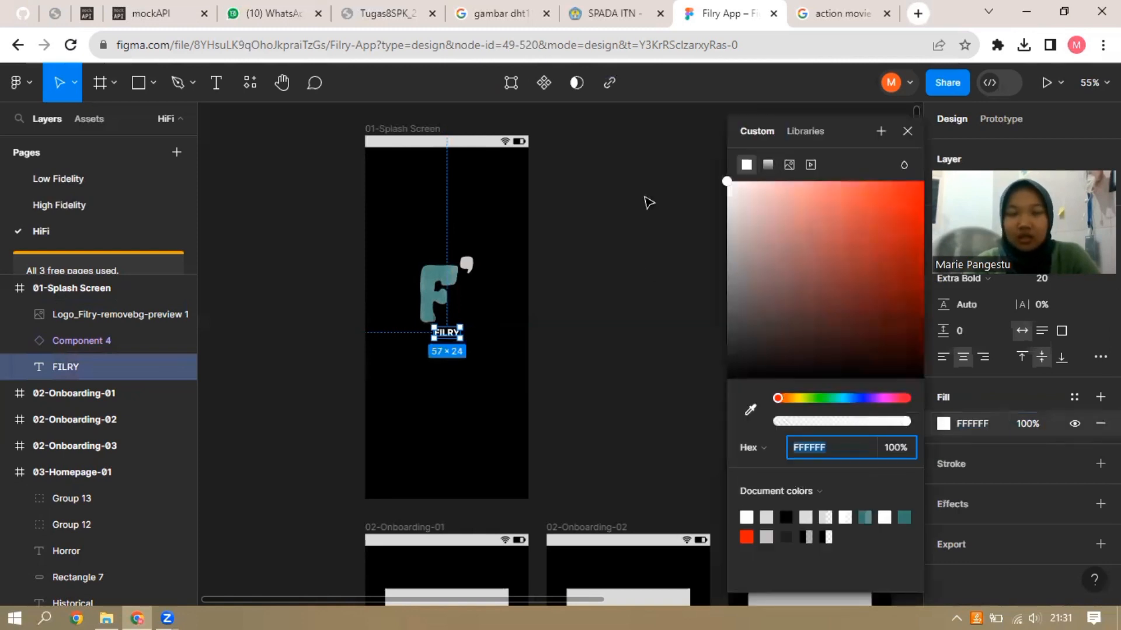
{"action": "left_click", "coordinate": [768, 165]}
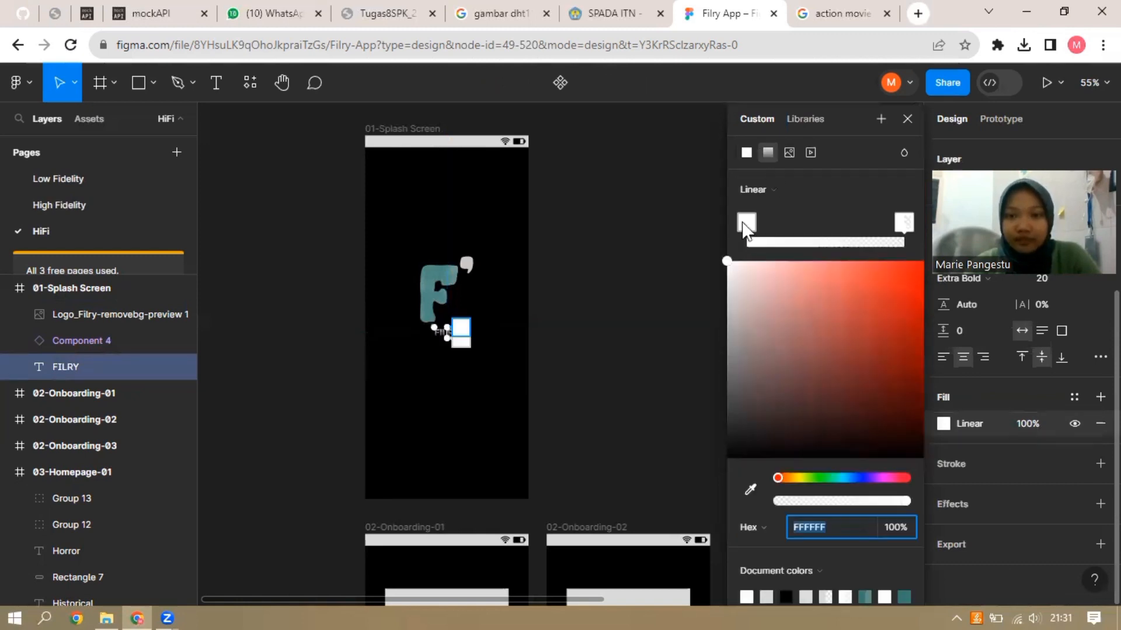
{"action": "left_click", "coordinate": [784, 477]}
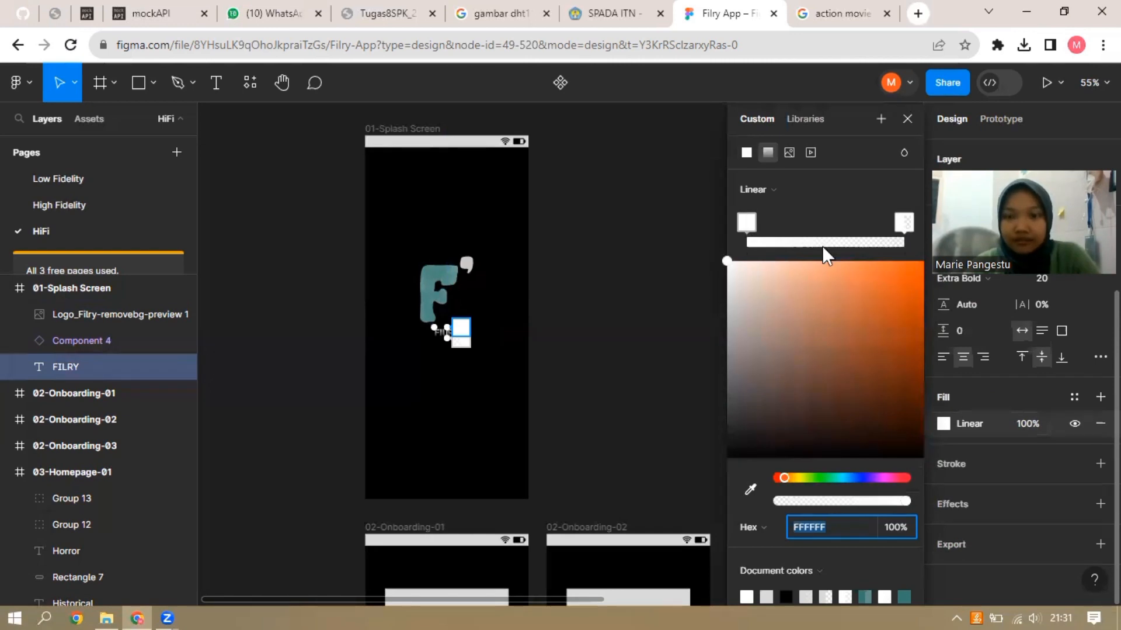
{"action": "left_click", "coordinate": [791, 477]}
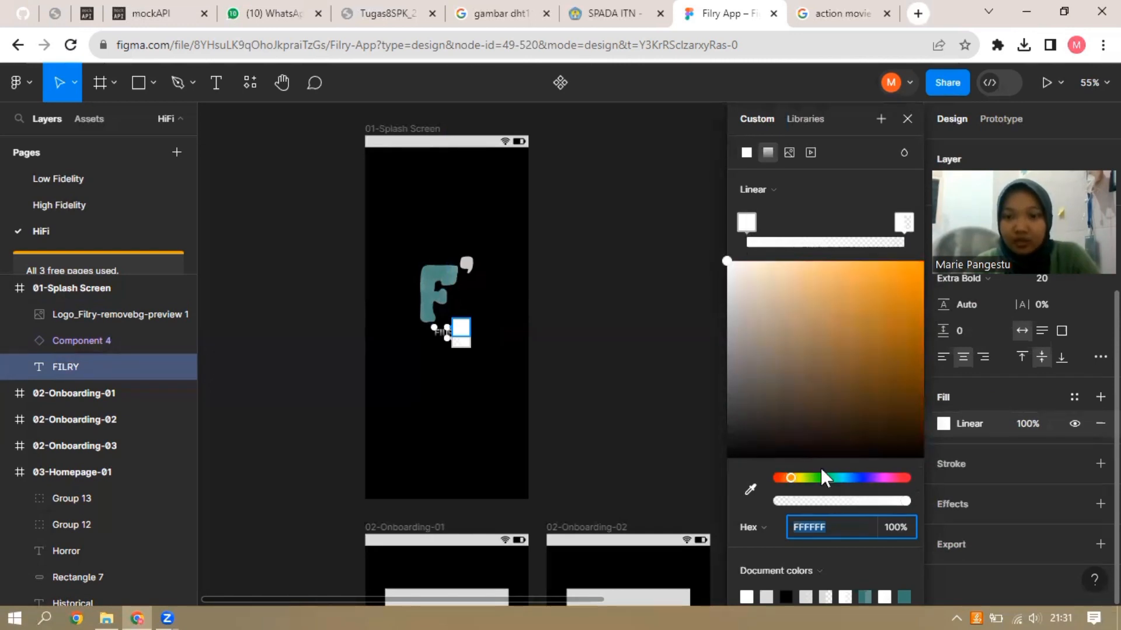
{"action": "left_click", "coordinate": [905, 593]}
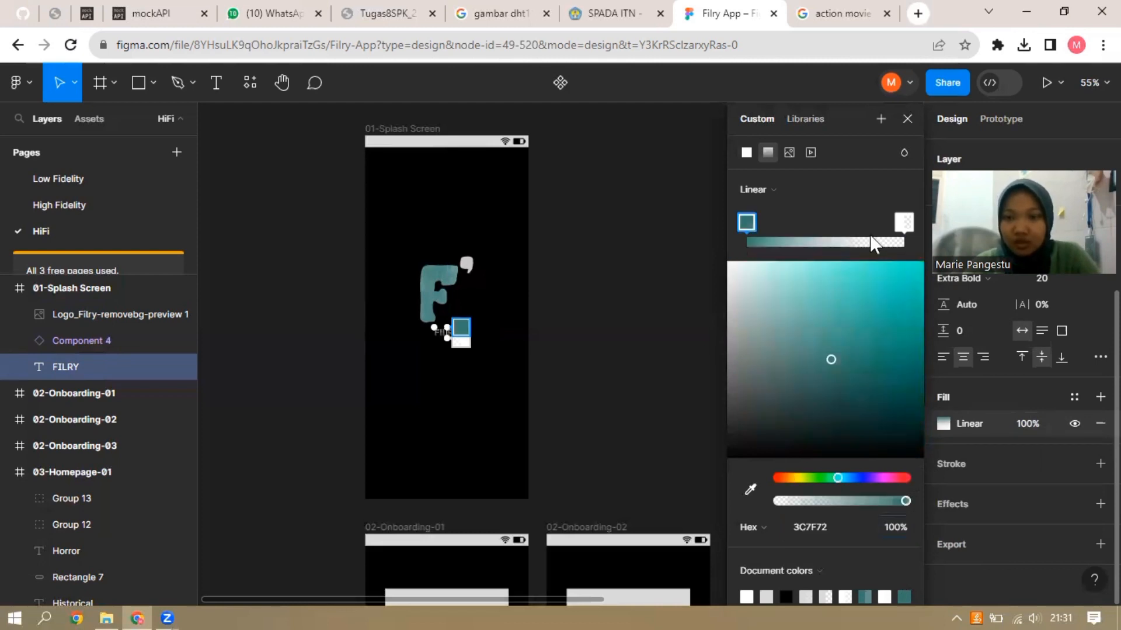
Set the end stop of the "FILRY" text gradient to C4BFBF at 100% opacity
{"action": "left_click", "coordinate": [904, 222]}
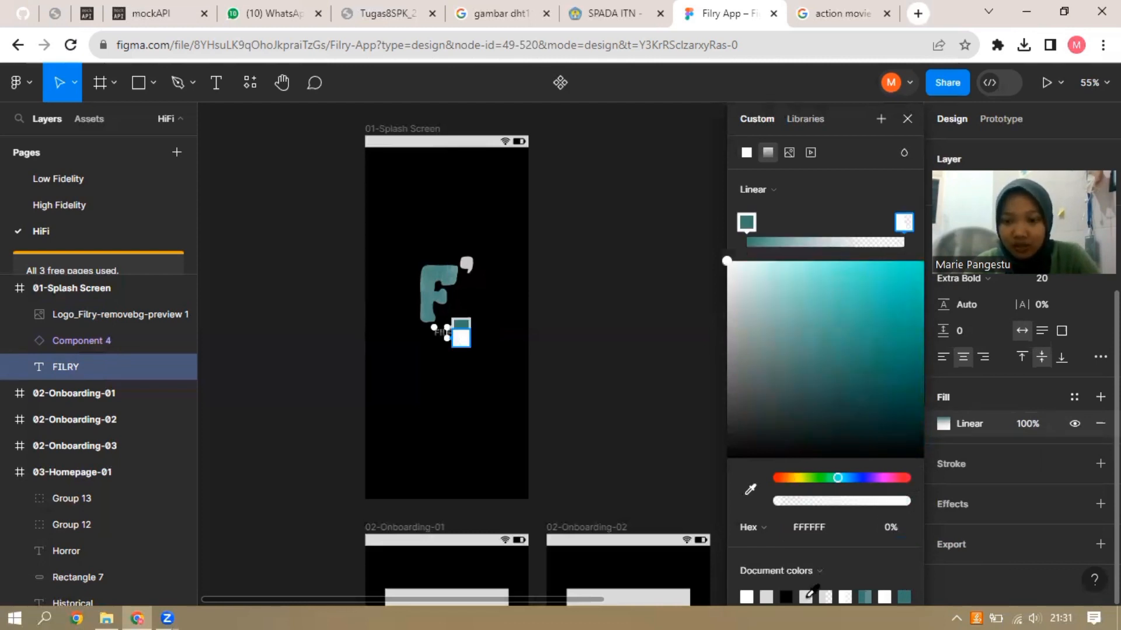
{"action": "left_click", "coordinate": [767, 596]}
{"action": "left_click", "coordinate": [828, 527]}
{"action": "type", "text": "C4"}
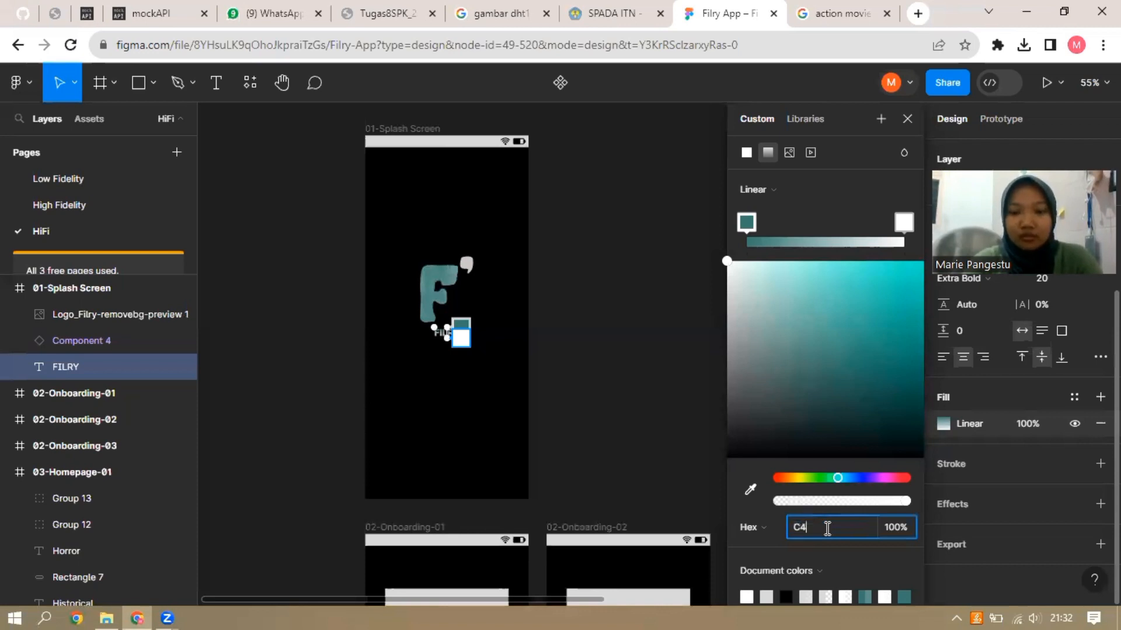
{"action": "type", "text": "BFBF"}
{"action": "key", "text": "Return"}
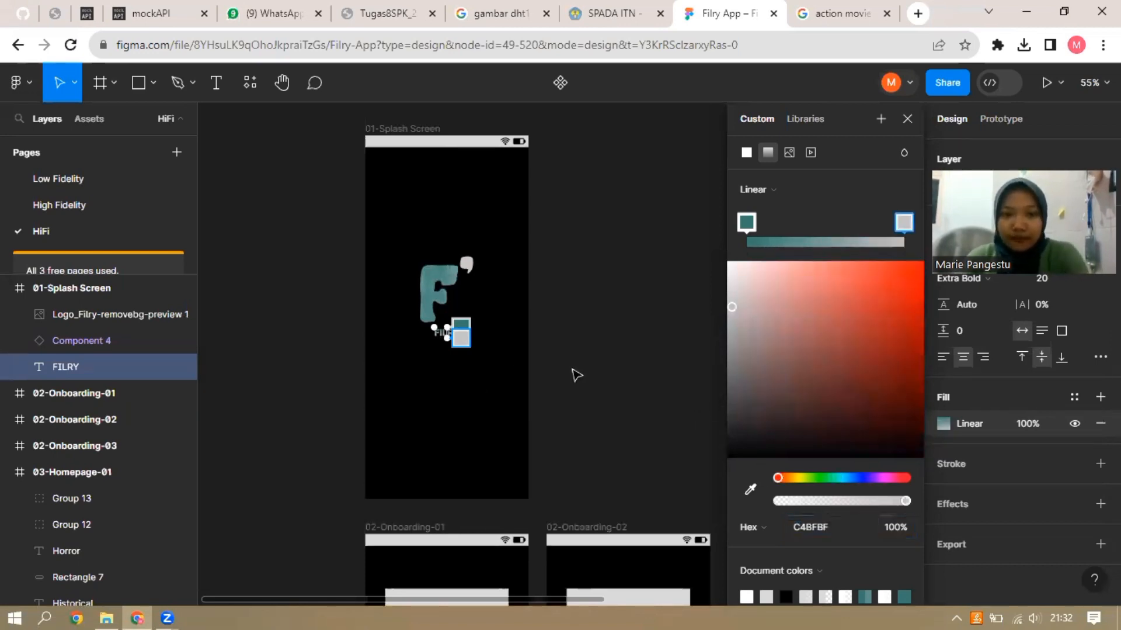
Adjust the "FILRY" gradient on the canvas, tilting it slightly and moving the teal stop toward the middle and the grey stop slightly inward
{"action": "scroll", "coordinate": [564, 387], "scroll_direction": "up", "scroll_amount": 2}
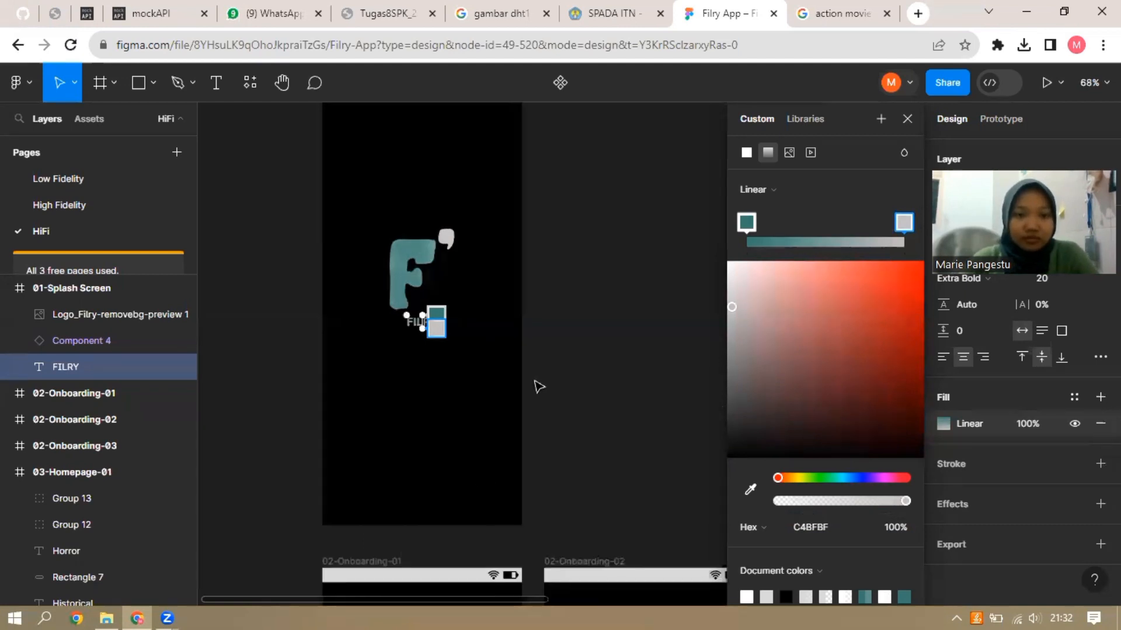
{"action": "scroll", "coordinate": [539, 387], "scroll_direction": "up", "scroll_amount": 3}
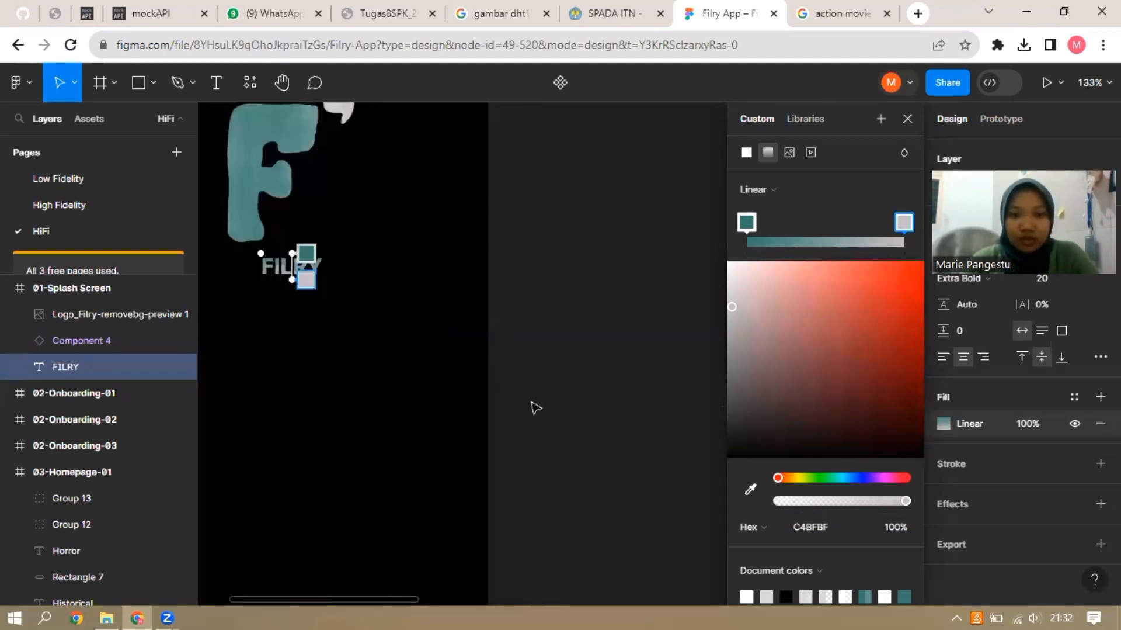
{"action": "scroll", "coordinate": [583, 366], "scroll_direction": "left", "scroll_amount": 4}
{"action": "scroll", "coordinate": [582, 367], "scroll_direction": "up", "scroll_amount": 1}
{"action": "scroll", "coordinate": [563, 351], "scroll_direction": "up", "scroll_amount": 1}
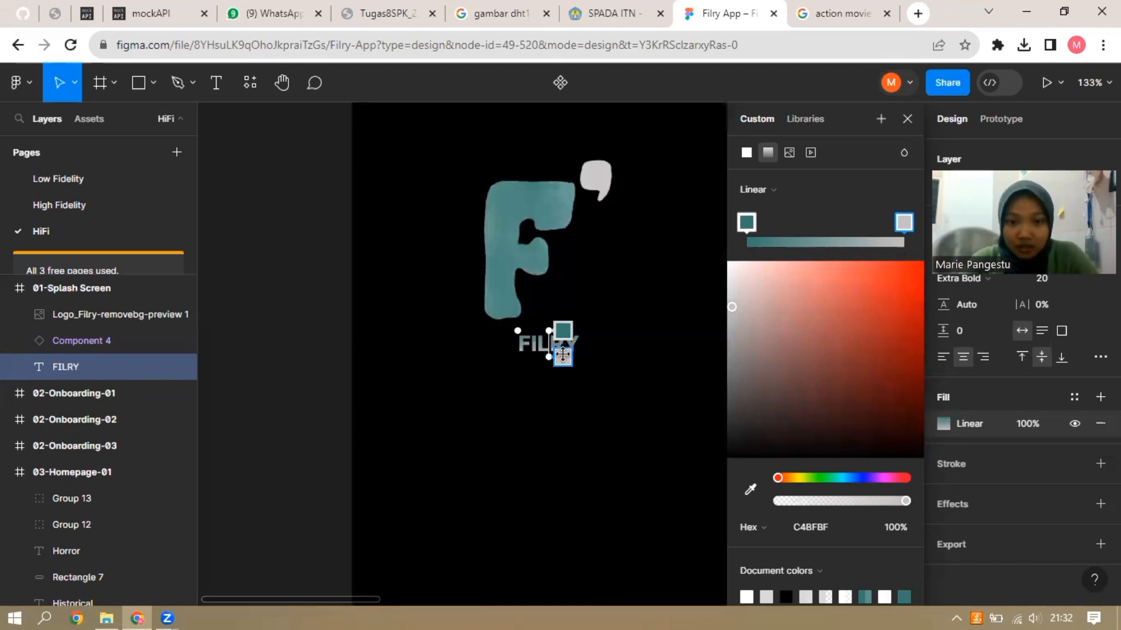
{"action": "left_click_drag", "start_coordinate": [563, 354], "coordinate": [563, 341]}
{"action": "left_click_drag", "start_coordinate": [549, 356], "coordinate": [543, 350]}
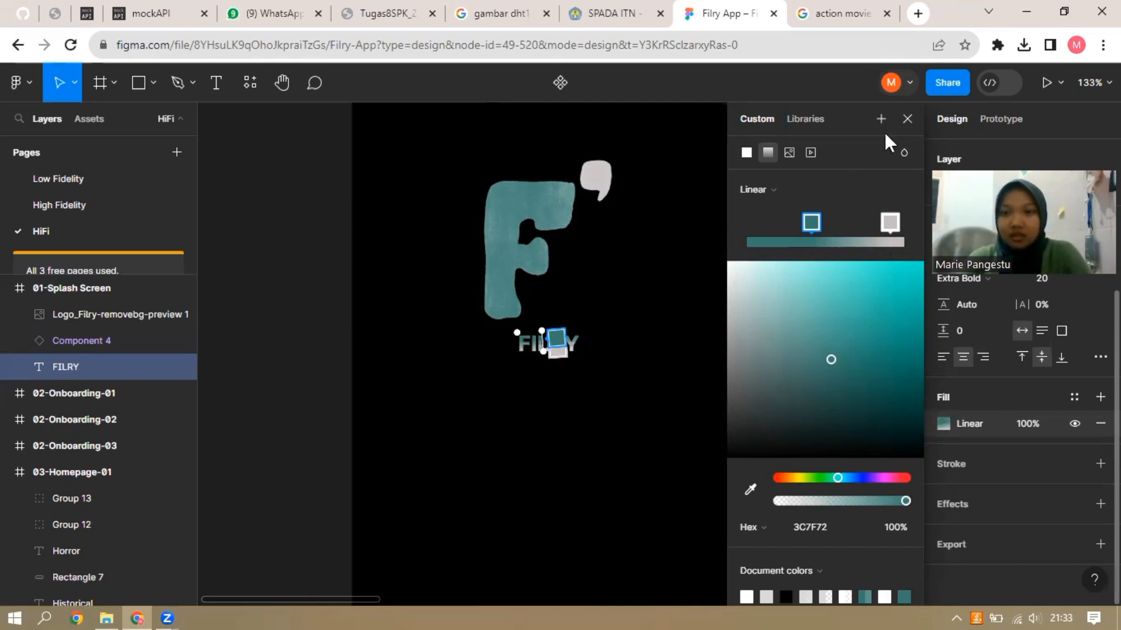
{"action": "left_click", "coordinate": [907, 119]}
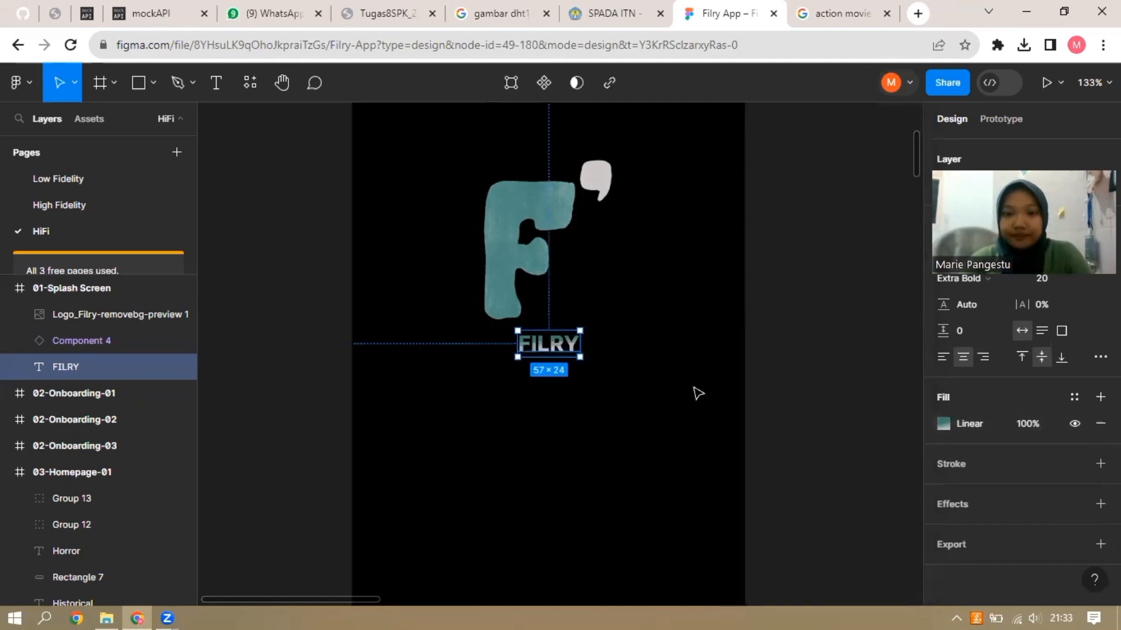
{"action": "left_click", "coordinate": [720, 380]}
Examine the splash screen with its status bar and the three onboarding frames beneath it
{"action": "scroll", "coordinate": [797, 363], "scroll_direction": "down", "scroll_amount": 2}
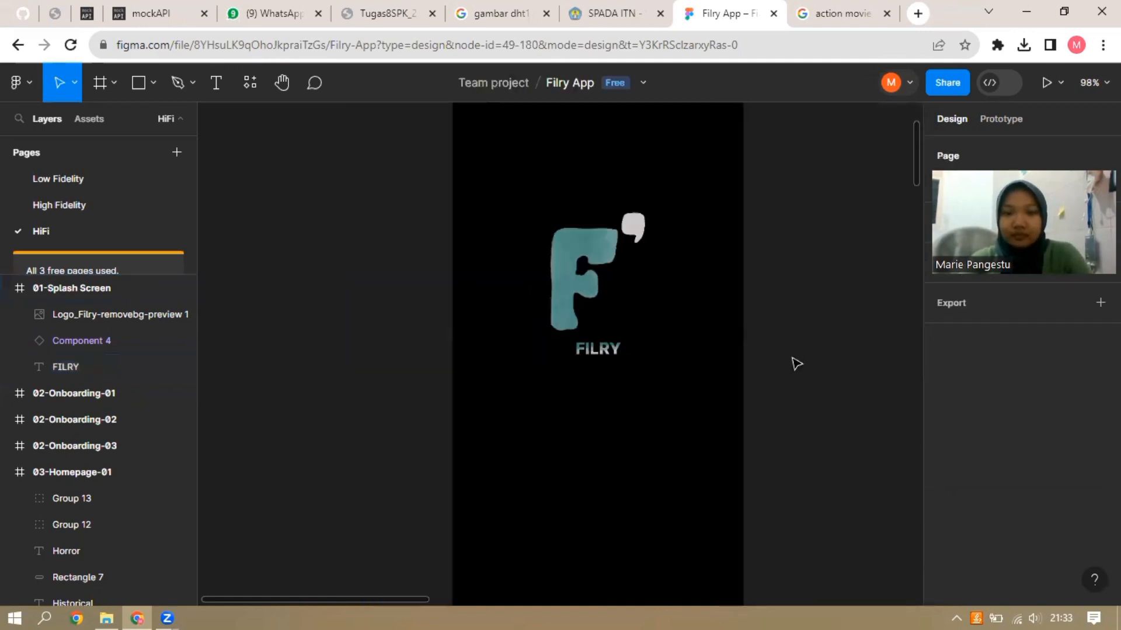
{"action": "scroll", "coordinate": [788, 374], "scroll_direction": "down", "scroll_amount": 2}
{"action": "left_click", "coordinate": [616, 159]}
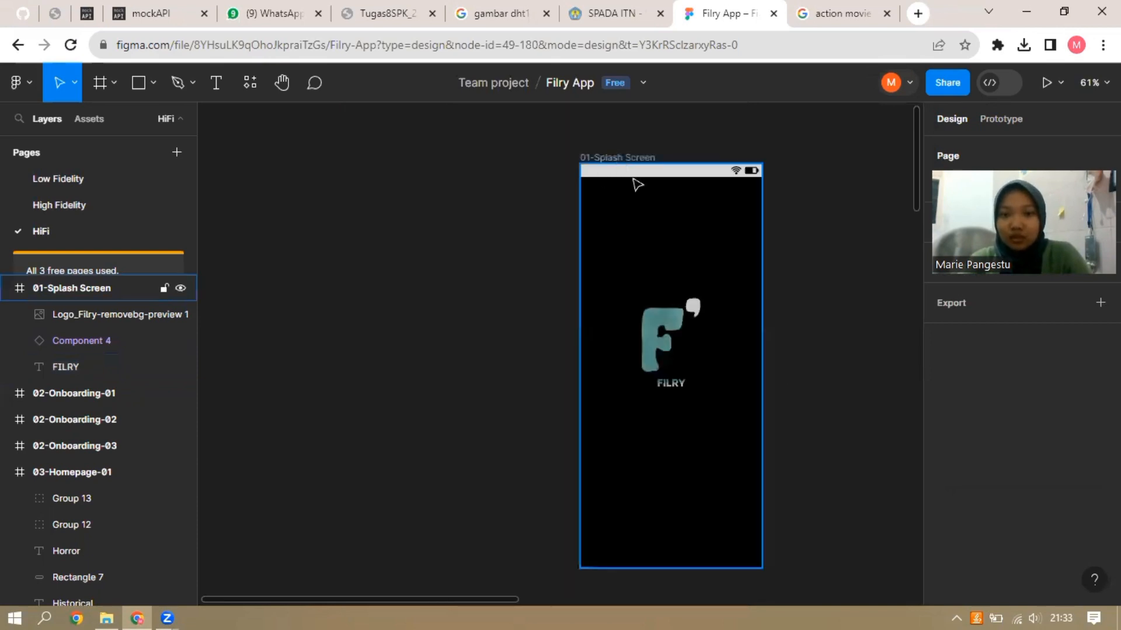
{"action": "left_click", "coordinate": [833, 483]}
{"action": "scroll", "coordinate": [833, 483], "scroll_direction": "down", "scroll_amount": 1}
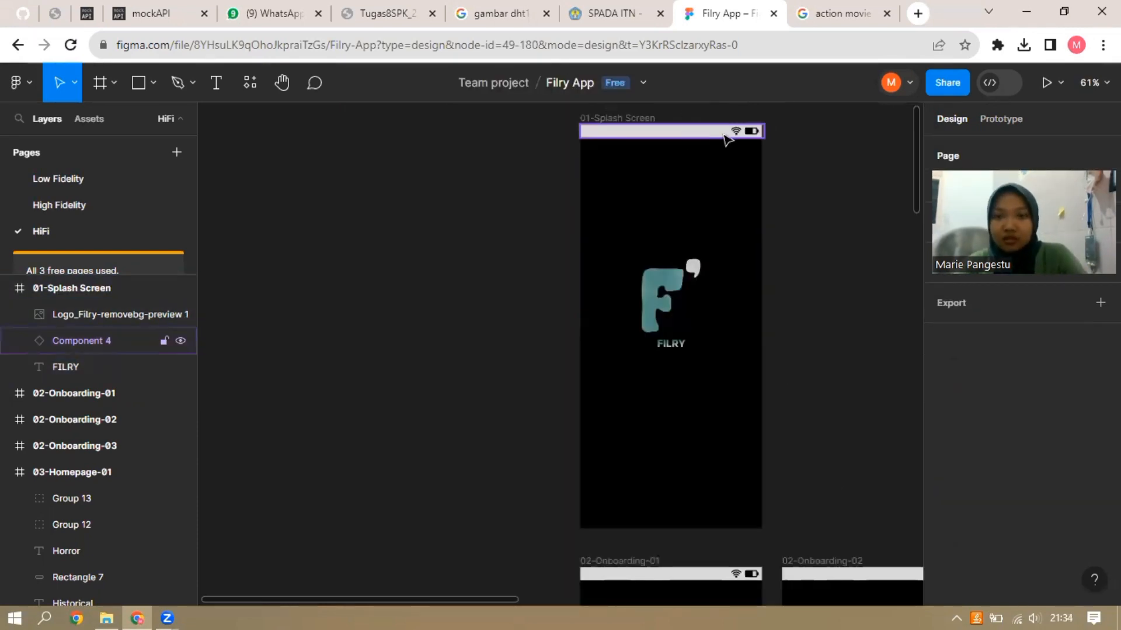
{"action": "left_click", "coordinate": [755, 134]}
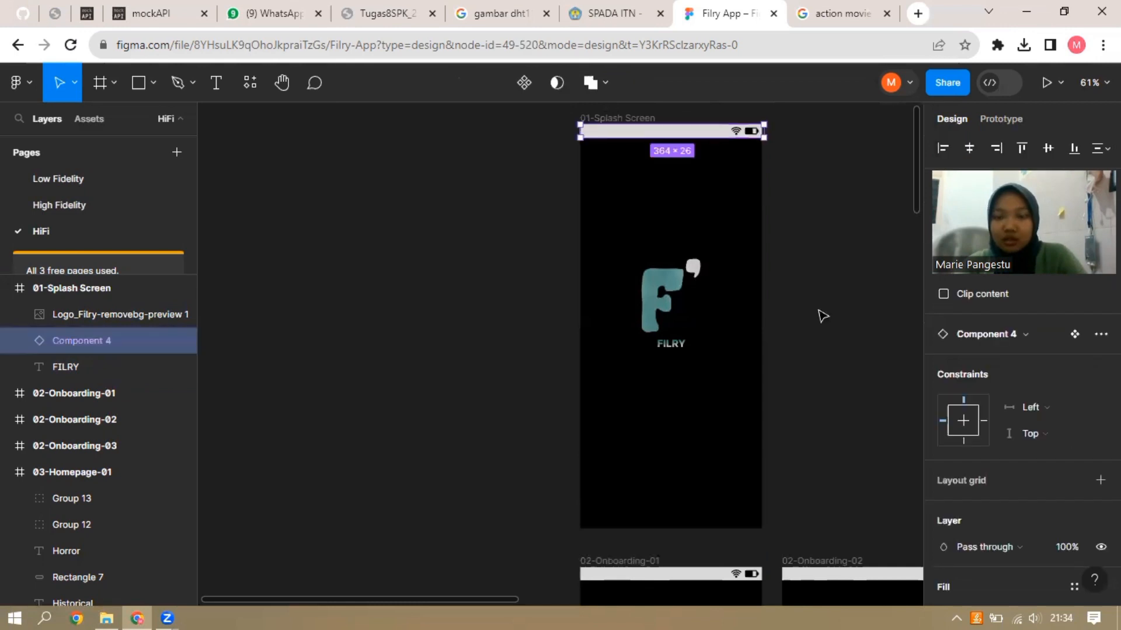
{"action": "left_click", "coordinate": [821, 314]}
{"action": "scroll", "coordinate": [820, 314], "scroll_direction": "down", "scroll_amount": 1}
{"action": "scroll", "coordinate": [817, 312], "scroll_direction": "down", "scroll_amount": 5}
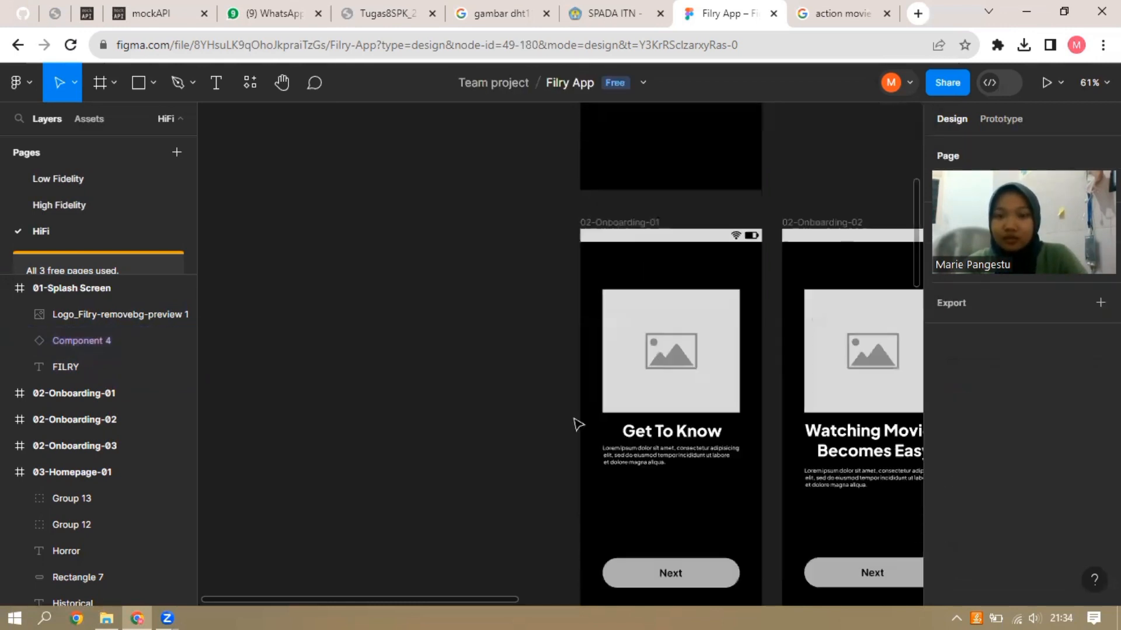
{"action": "scroll", "coordinate": [383, 596], "scroll_direction": "down", "scroll_amount": 1}
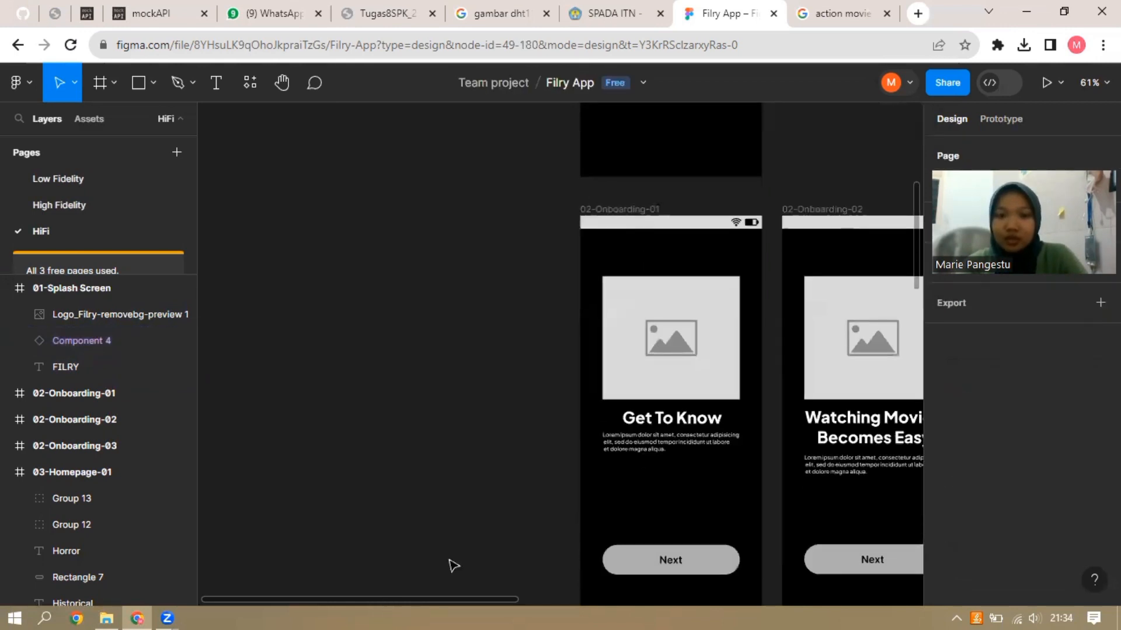
{"action": "scroll", "coordinate": [400, 606], "scroll_direction": "right", "scroll_amount": 2}
{"action": "scroll", "coordinate": [494, 590], "scroll_direction": "right", "scroll_amount": 3}
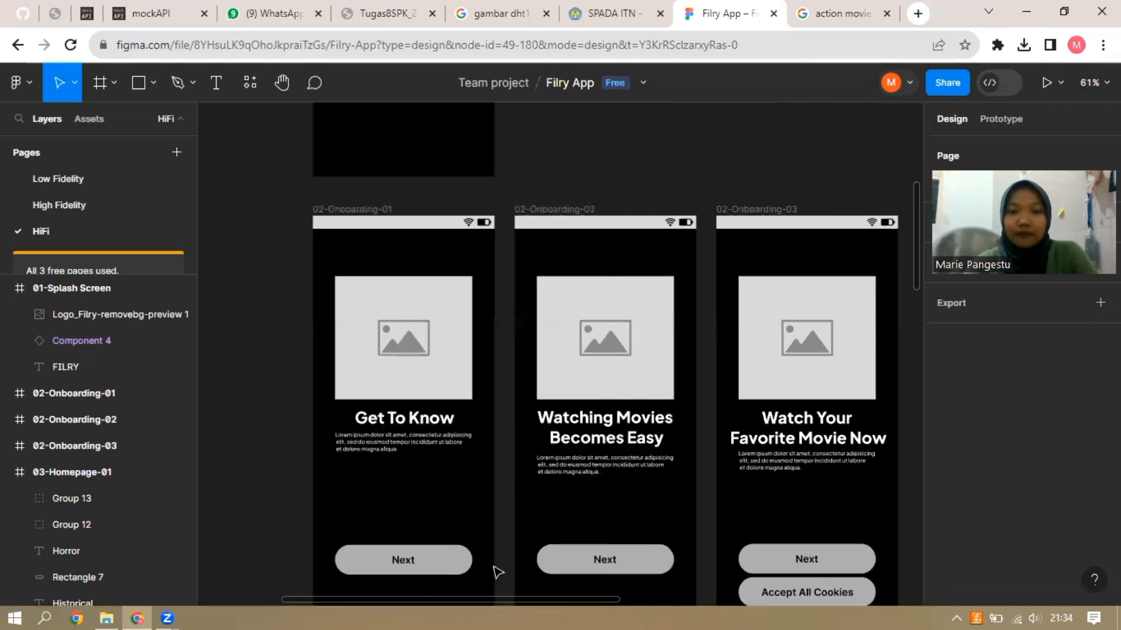
{"action": "scroll", "coordinate": [333, 340], "scroll_direction": "right", "scroll_amount": 2}
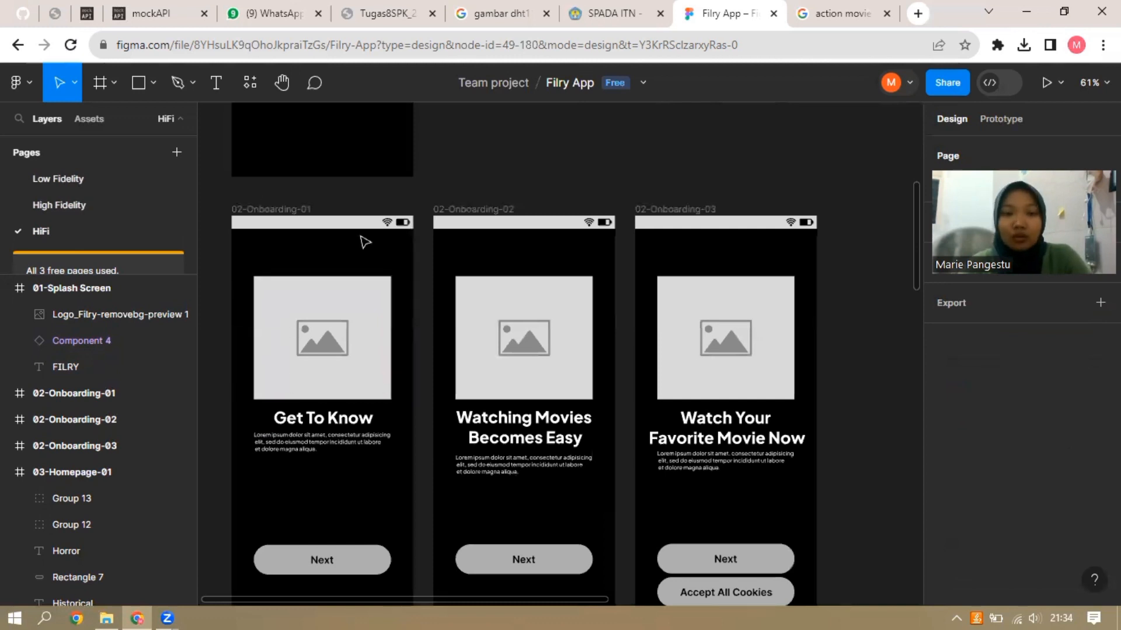
{"action": "scroll", "coordinate": [364, 248], "scroll_direction": "up", "scroll_amount": 5}
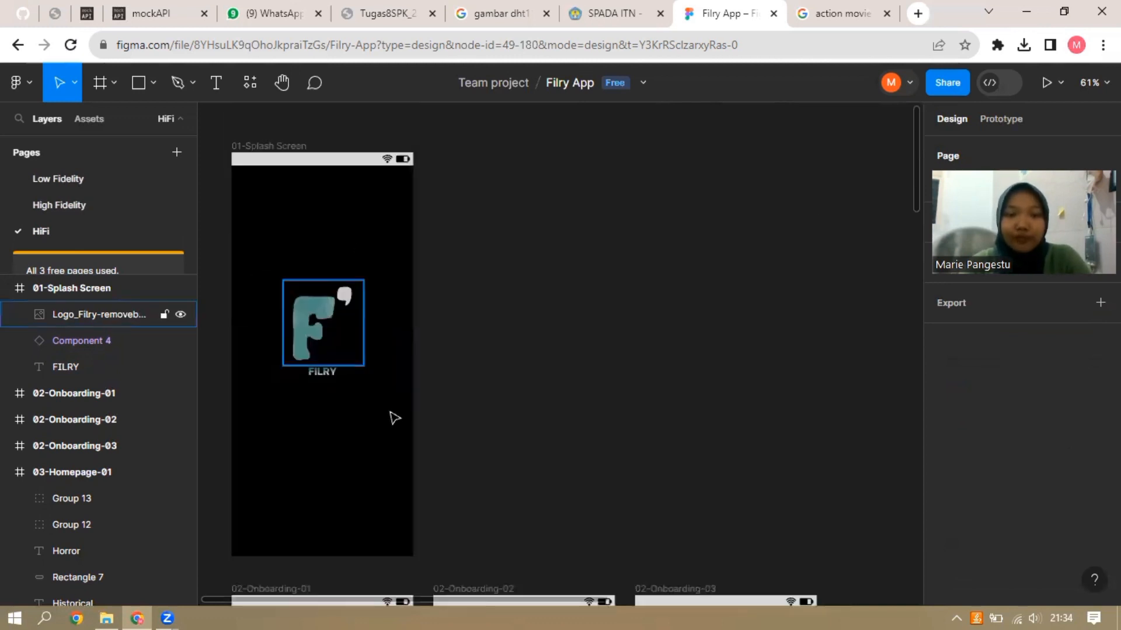
{"action": "scroll", "coordinate": [275, 228], "scroll_direction": "down", "scroll_amount": 5}
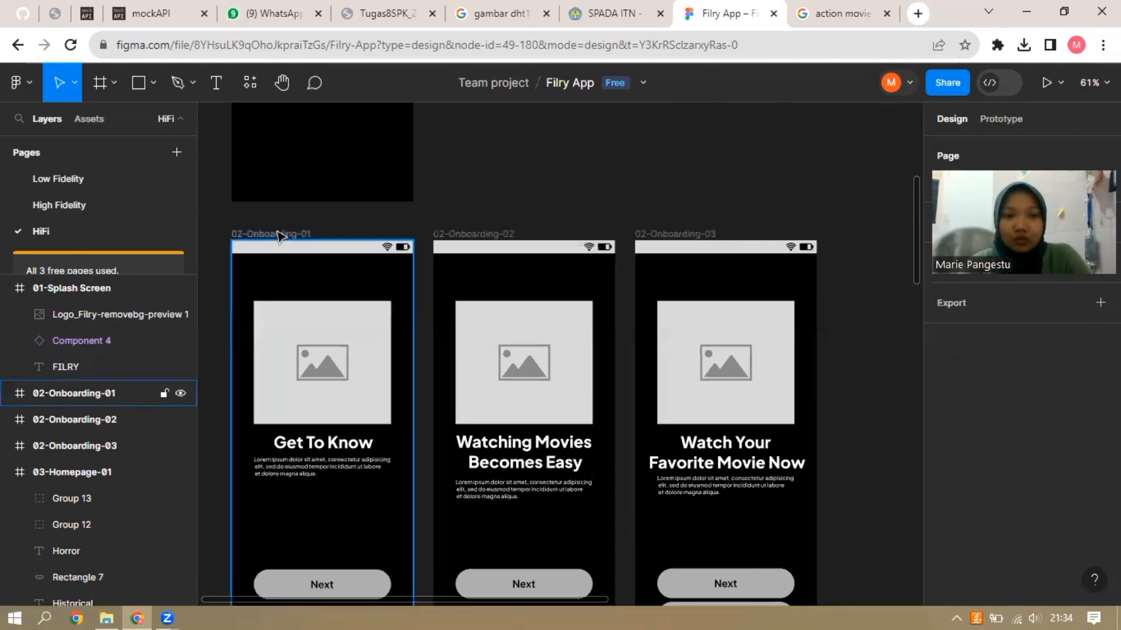
Change the 02-Onboarding-01 frame's background to a linear gradient with teal 3C7F72 as its starting colour
{"action": "left_click", "coordinate": [321, 271]}
{"action": "scroll", "coordinate": [937, 513], "scroll_direction": "down", "scroll_amount": 2}
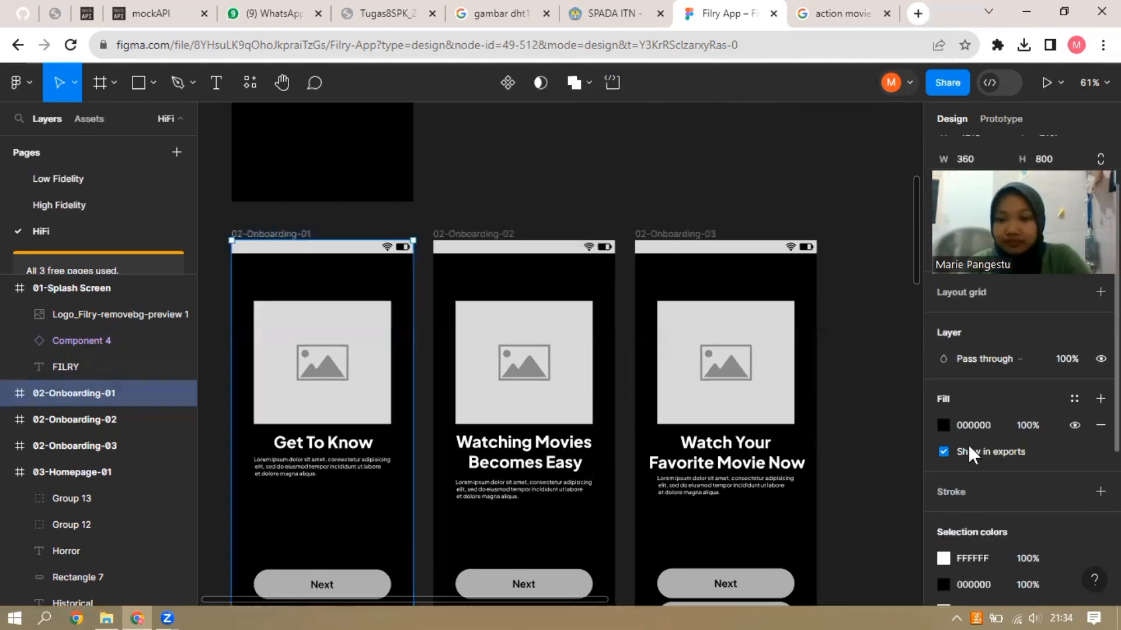
{"action": "left_click", "coordinate": [943, 424]}
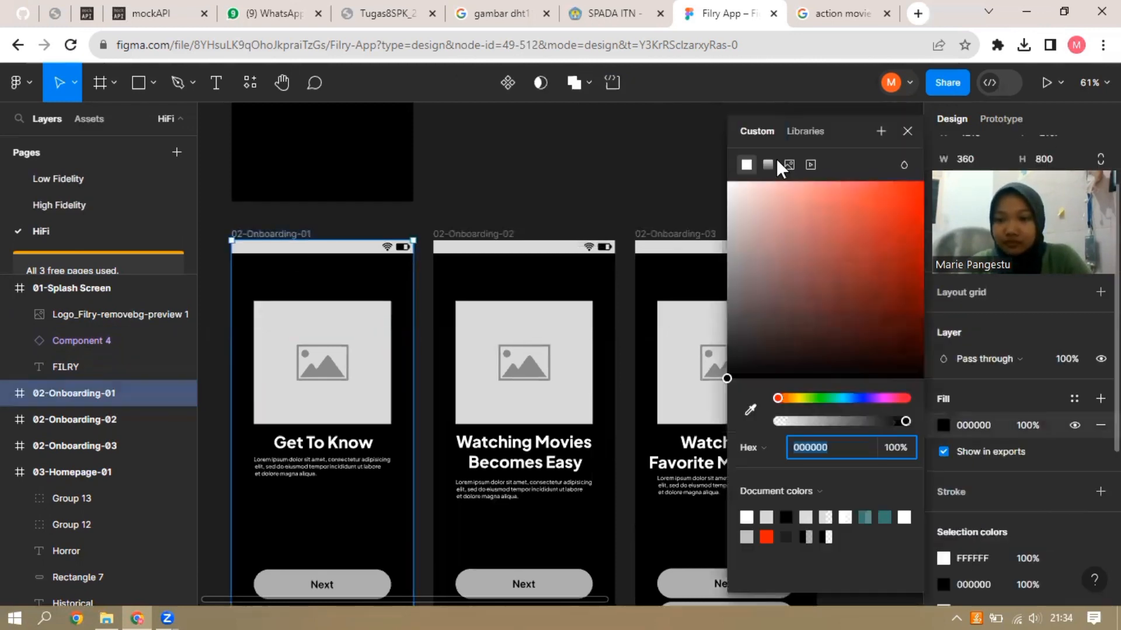
{"action": "left_click", "coordinate": [770, 164]}
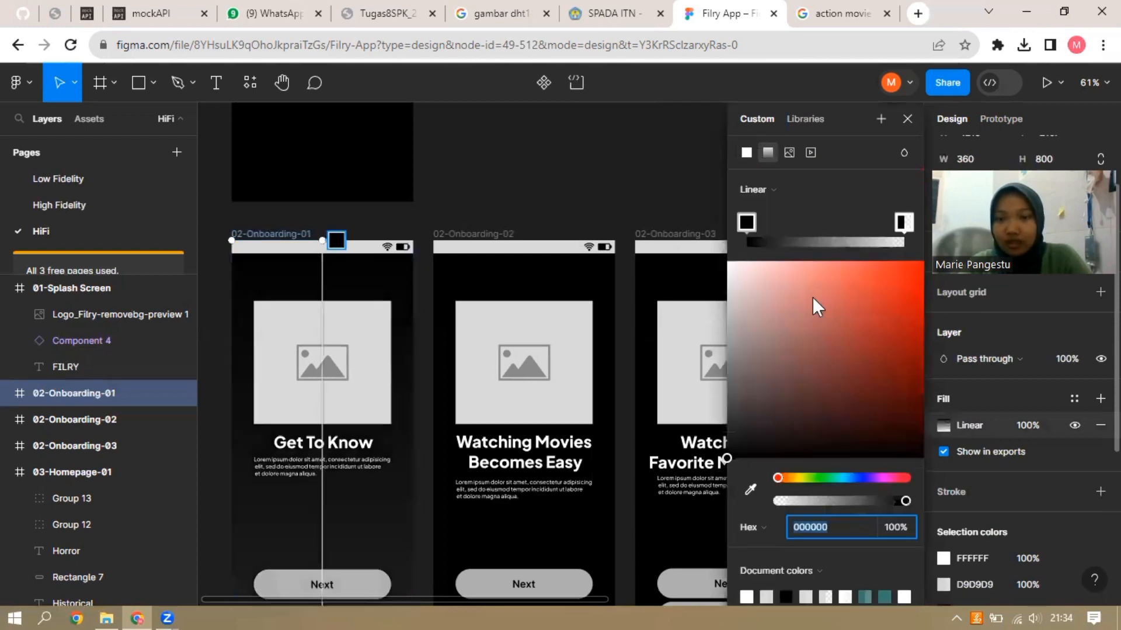
{"action": "left_click", "coordinate": [748, 221]}
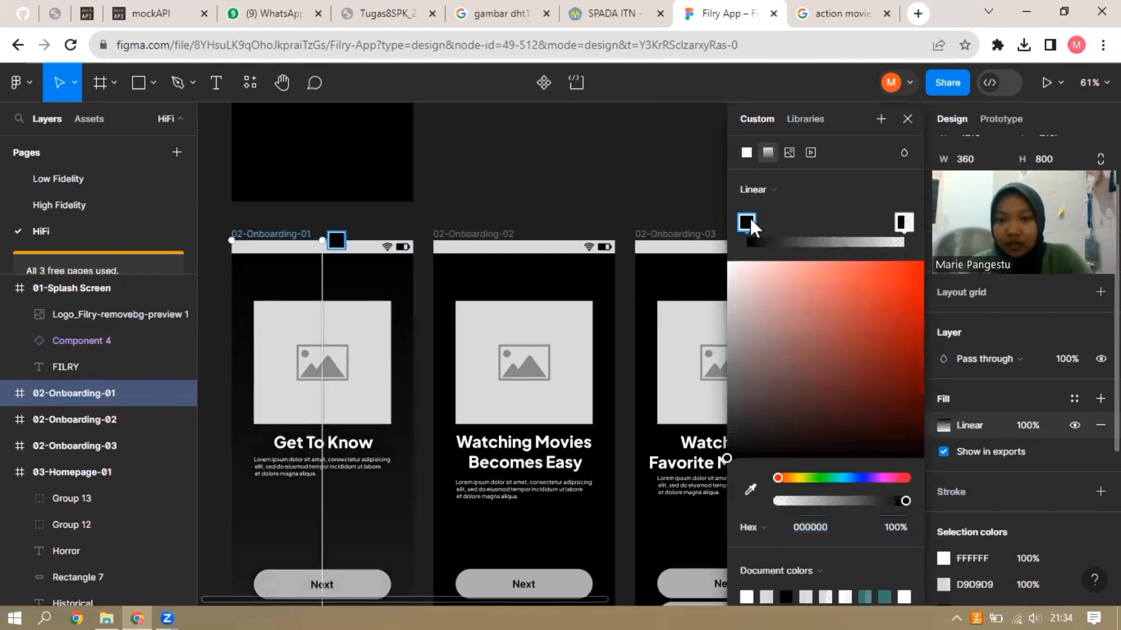
{"action": "left_click", "coordinate": [797, 477]}
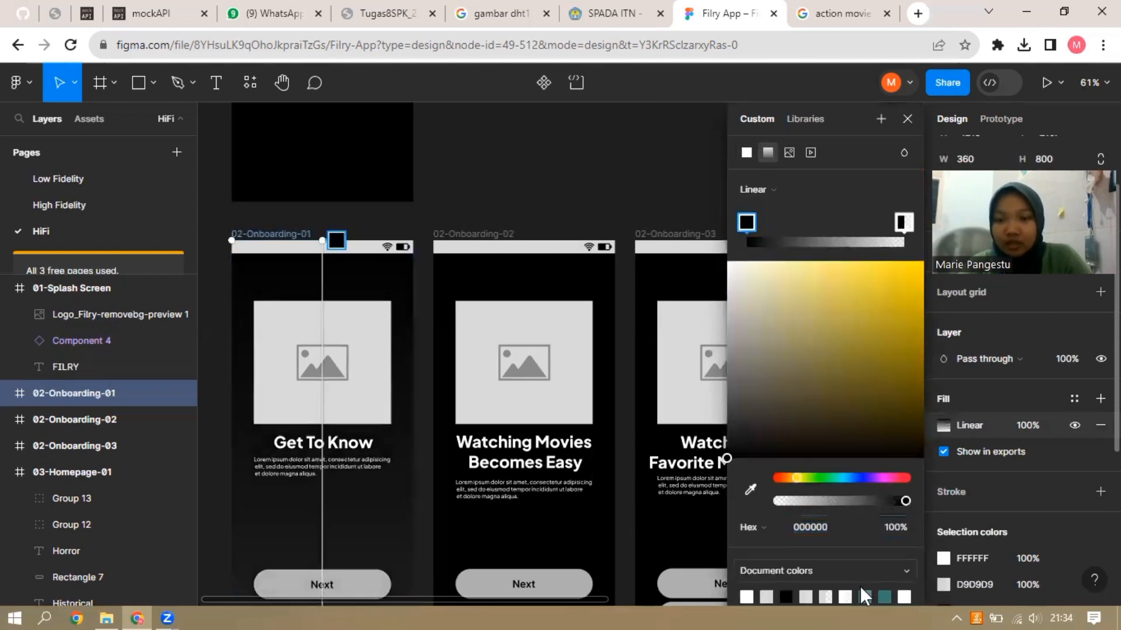
{"action": "left_click", "coordinate": [886, 594]}
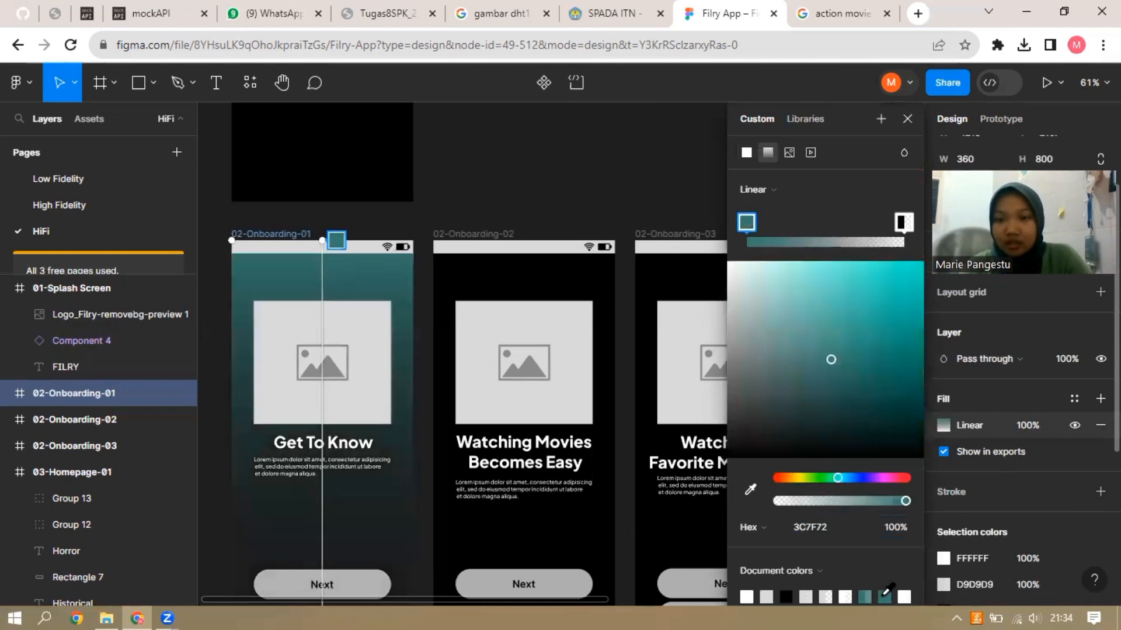
Set the end stop of the 02-Onboarding-01 background gradient to C4BFBF at 100% opacity
{"action": "left_click", "coordinate": [904, 230]}
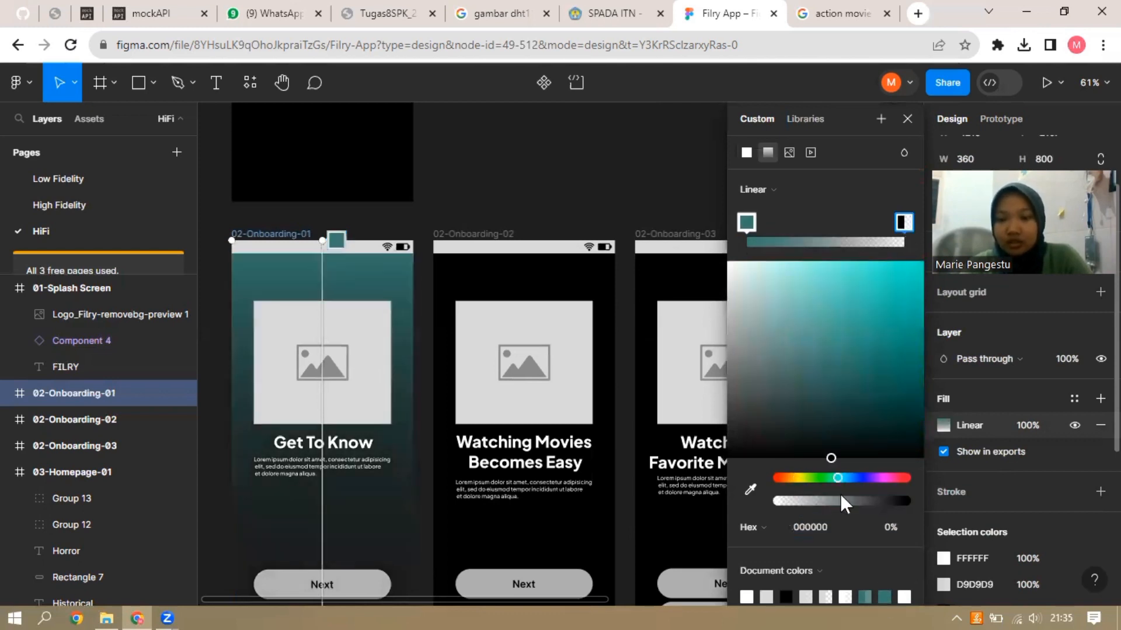
{"action": "left_click", "coordinate": [847, 519]}
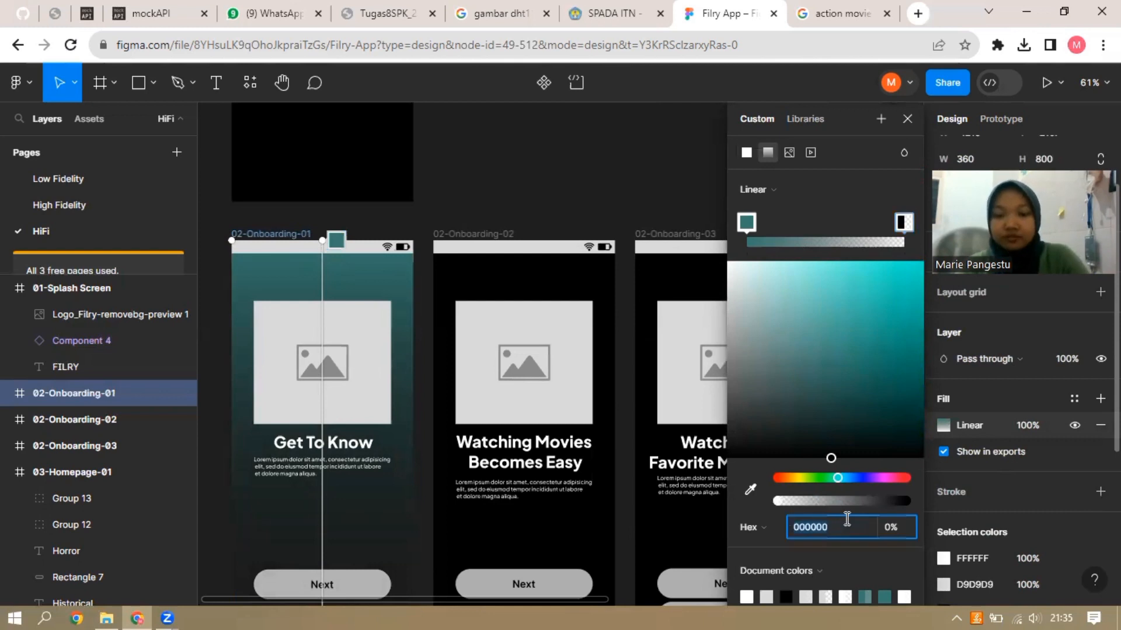
{"action": "type", "text": "c4"}
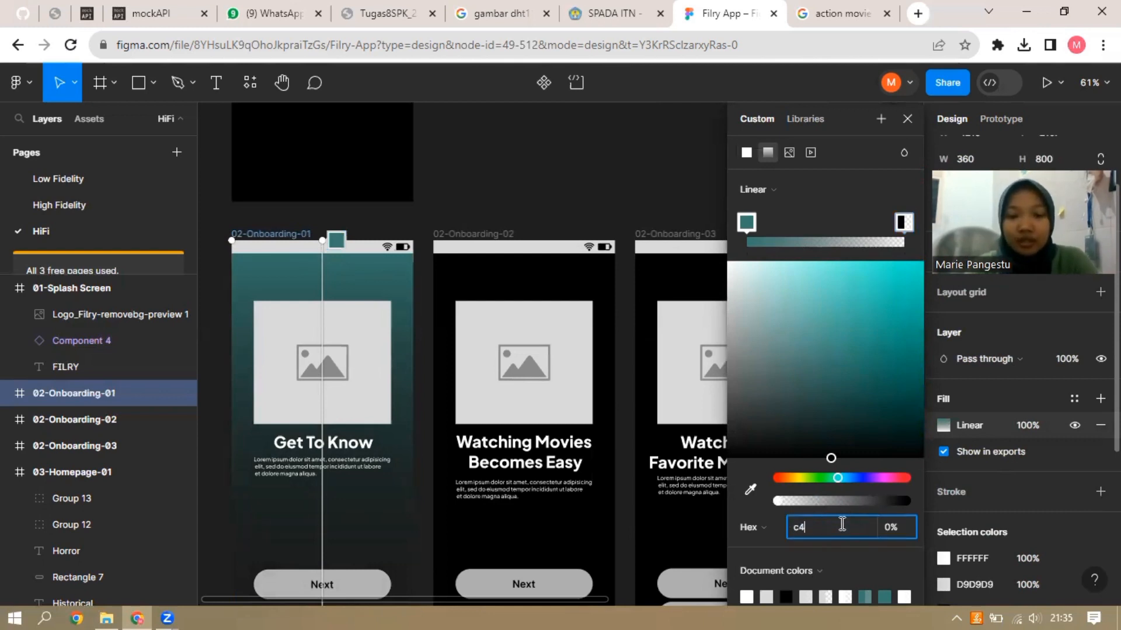
{"action": "type", "text": "bfbf"}
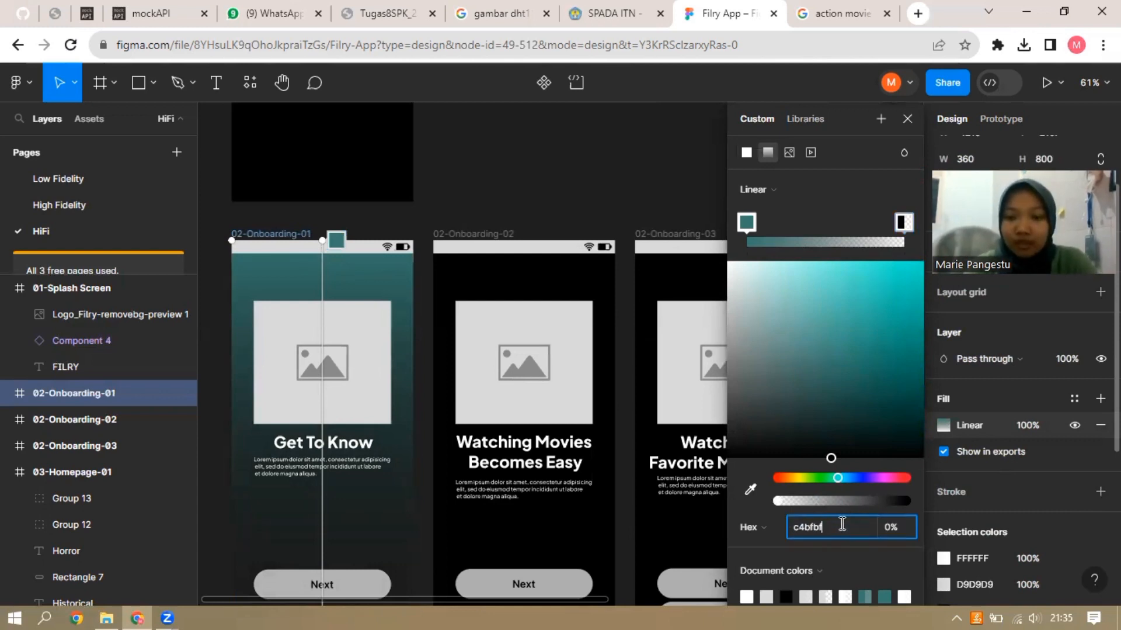
{"action": "key", "text": "Return"}
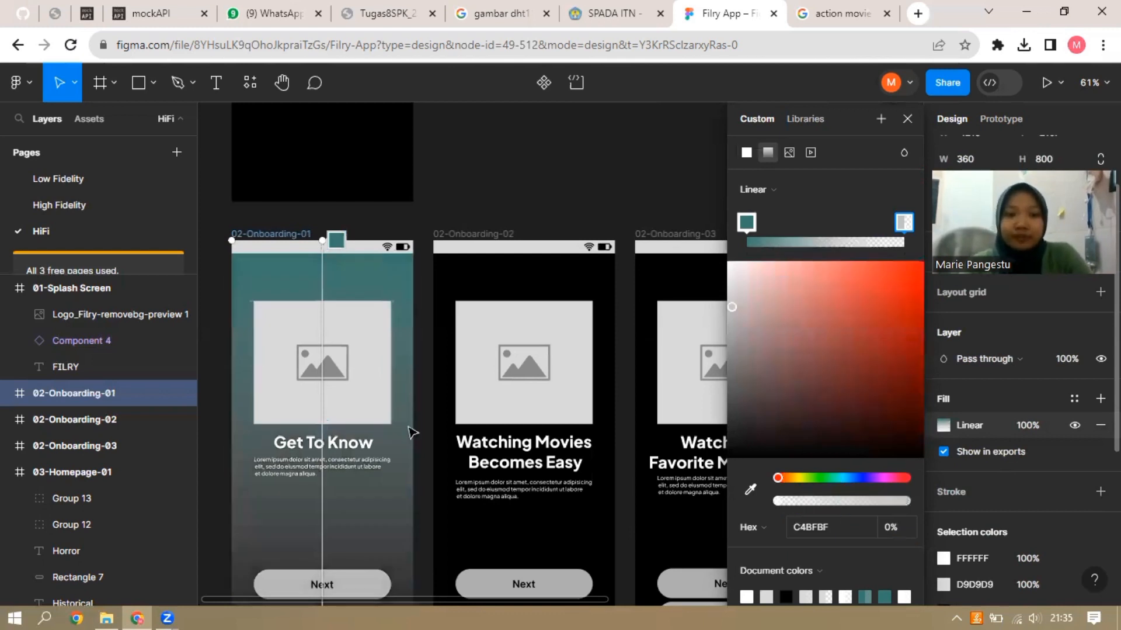
{"action": "scroll", "coordinate": [407, 429], "scroll_direction": "down", "scroll_amount": 4}
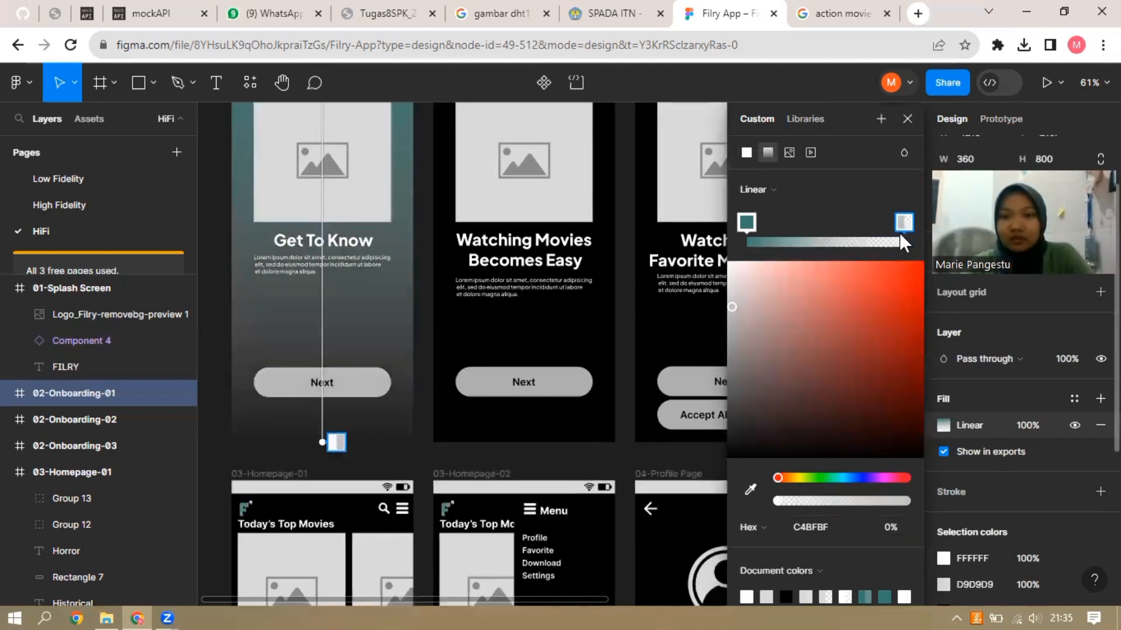
{"action": "left_click_drag", "start_coordinate": [776, 500], "coordinate": [935, 509]}
{"action": "scroll", "coordinate": [505, 301], "scroll_direction": "up", "scroll_amount": 1}
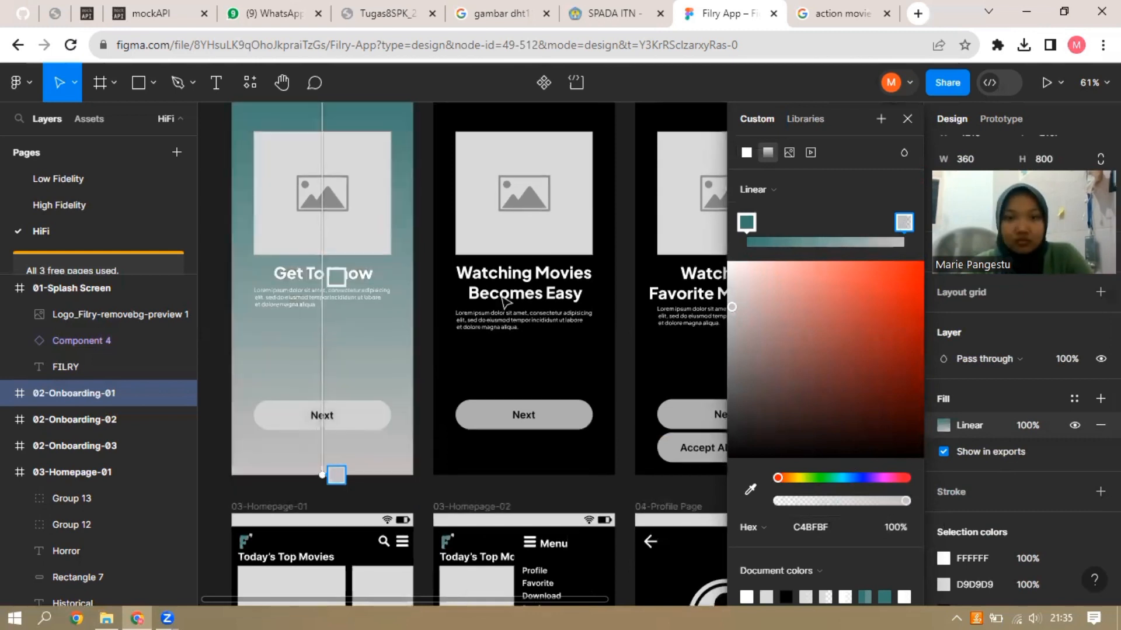
Move the teal stop of the 02-Onboarding-01 background gradient to about the middle
{"action": "scroll", "coordinate": [724, 225], "scroll_direction": "up", "scroll_amount": 1}
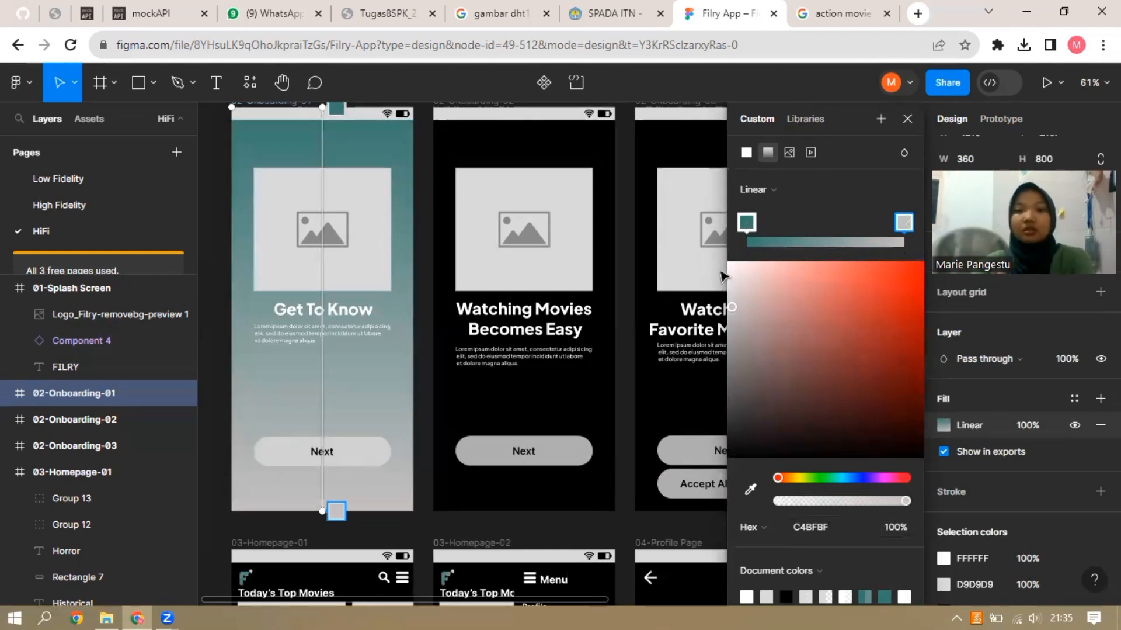
{"action": "left_click_drag", "start_coordinate": [745, 223], "coordinate": [829, 262]}
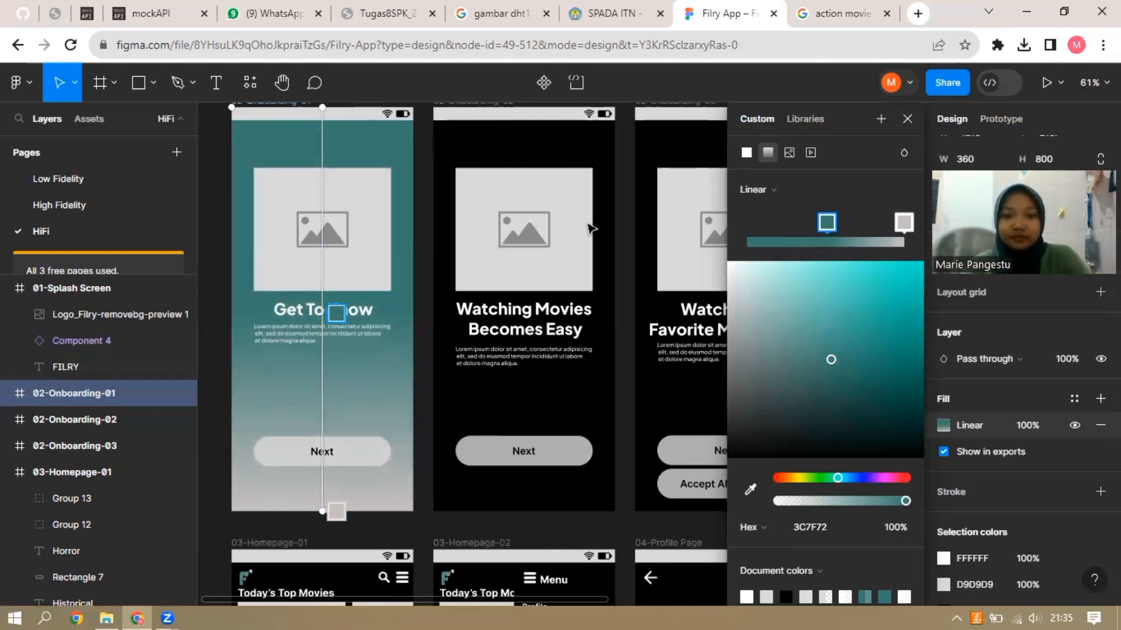
{"action": "left_click", "coordinate": [907, 119]}
{"action": "scroll", "coordinate": [479, 130], "scroll_direction": "up", "scroll_amount": 1}
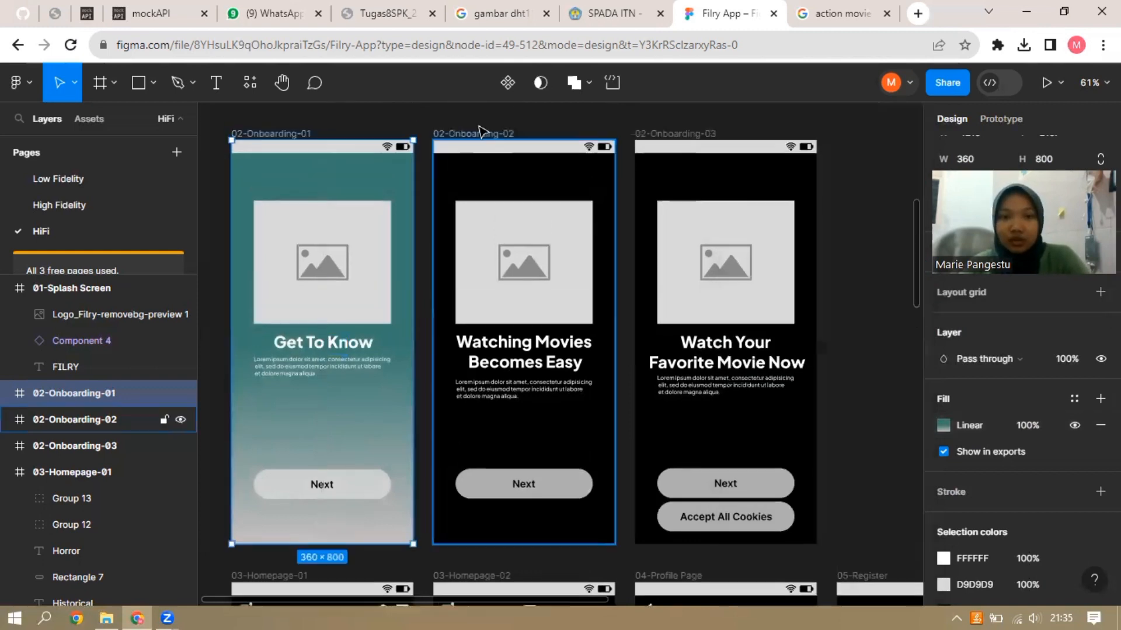
Give the 02-Onboarding-02 and 02-Onboarding-03 frames a linear gradient from teal 3C7F72, starting about midway, to light grey
{"action": "left_click", "coordinate": [540, 137]}
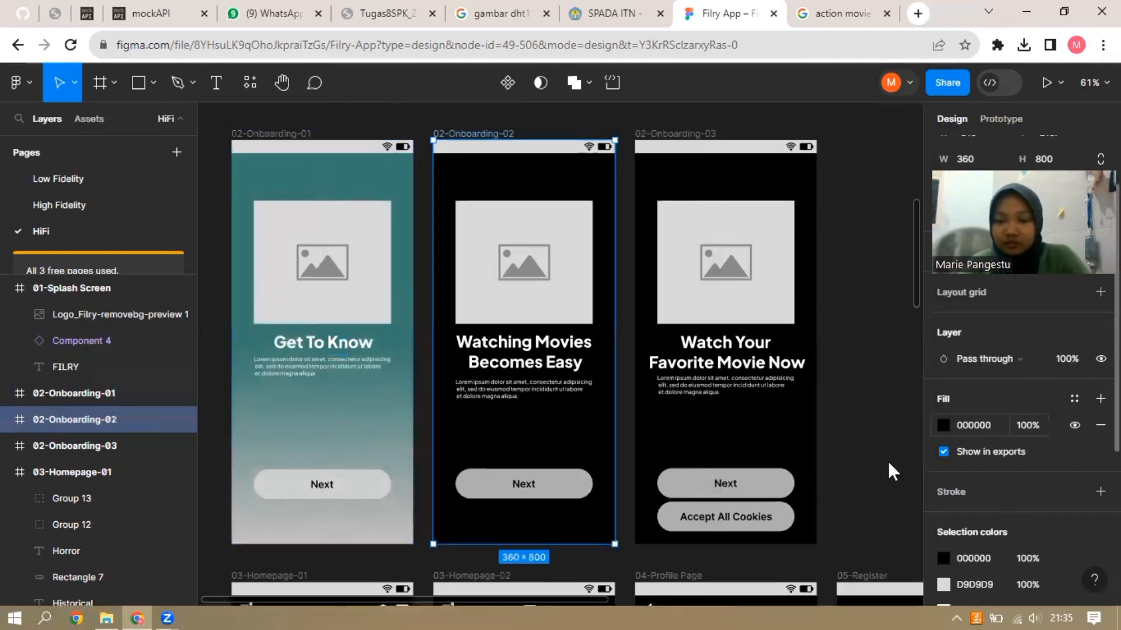
{"action": "left_click", "coordinate": [945, 424]}
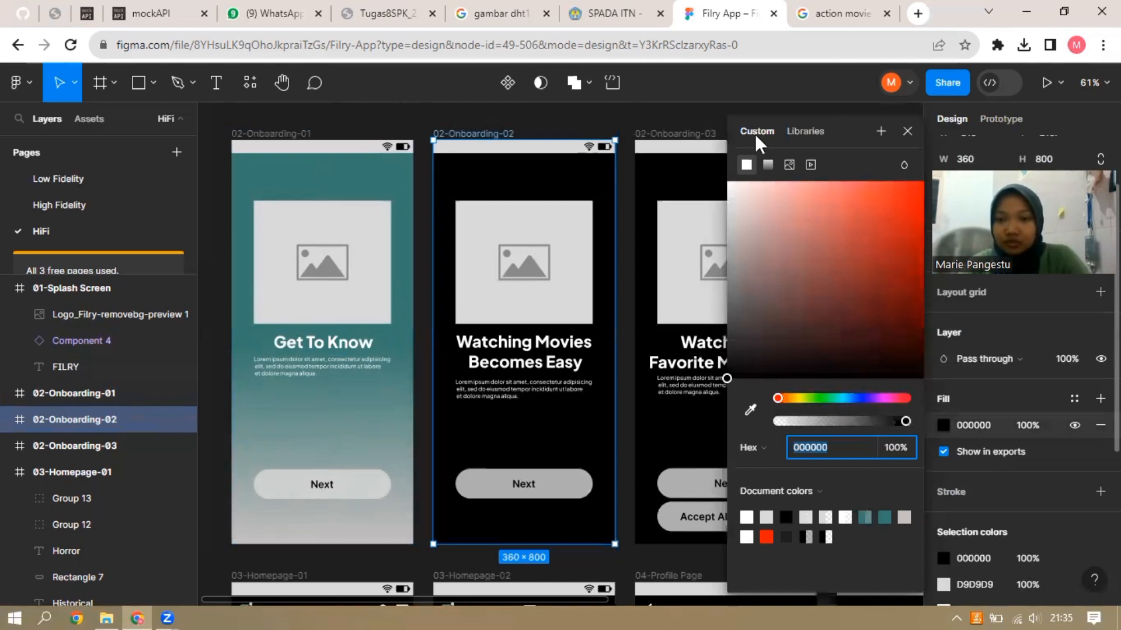
{"action": "left_click", "coordinate": [768, 157]}
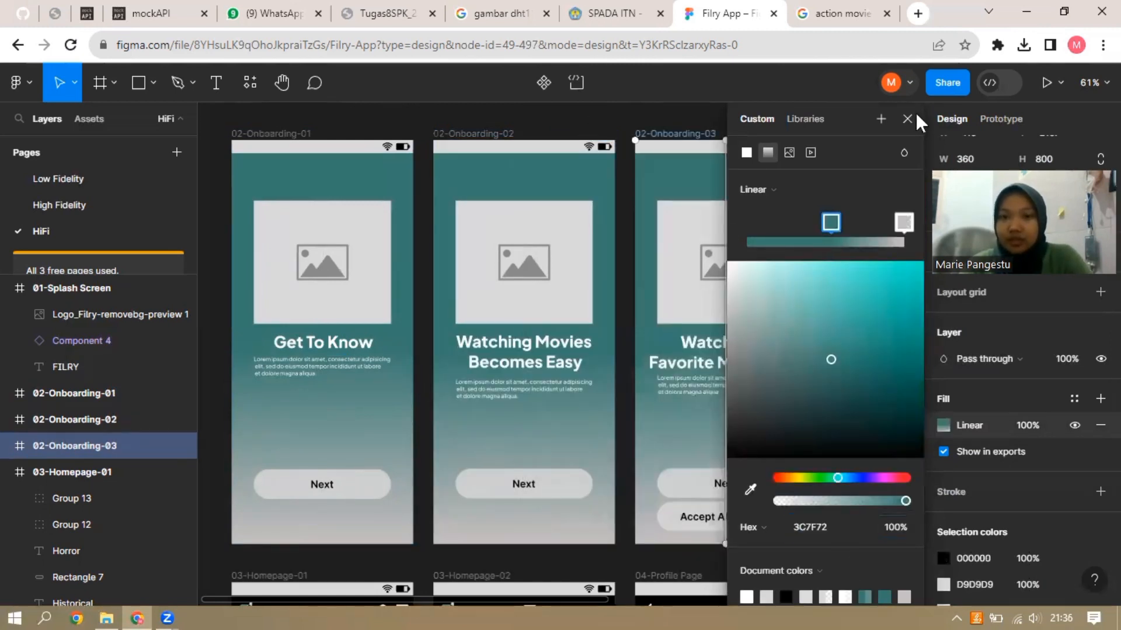
{"action": "key", "text": "Escape"}
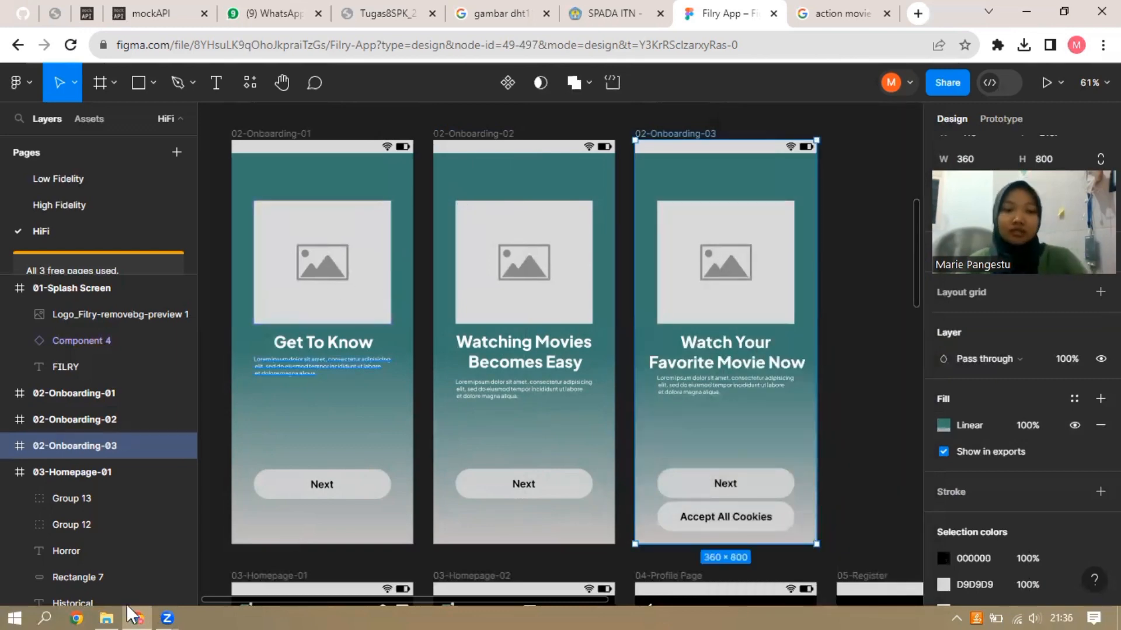
Switch to File Explorer and bring 2-removebg-preview.png from the Asset_Wireframe folder into the 02-Onboarding-01 frame
{"action": "left_click", "coordinate": [113, 613]}
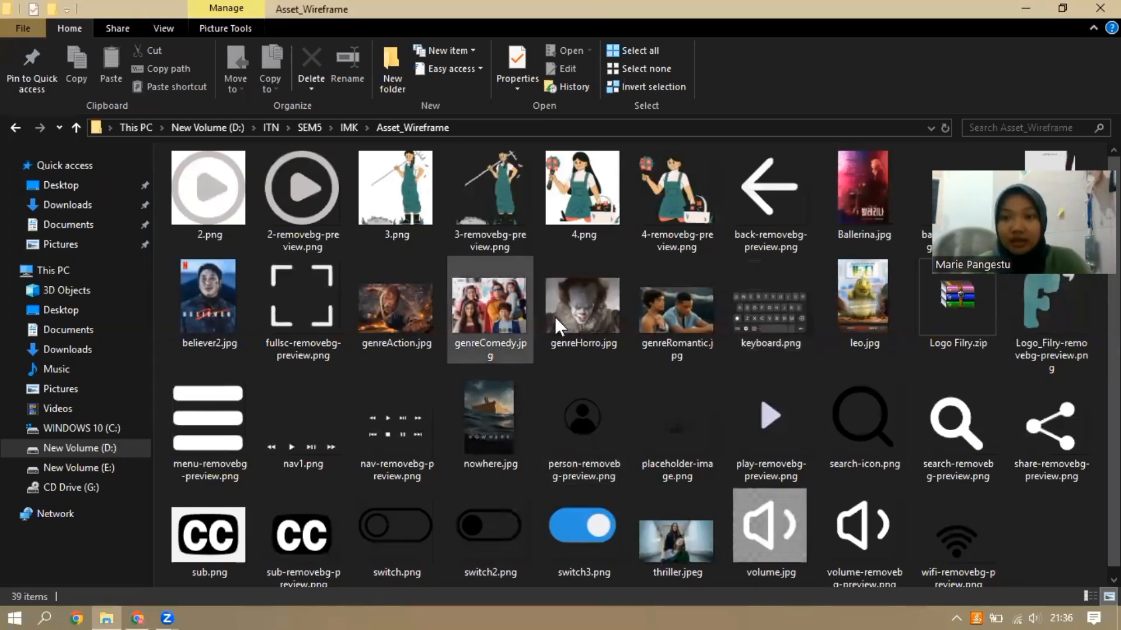
{"action": "left_click", "coordinate": [677, 199]}
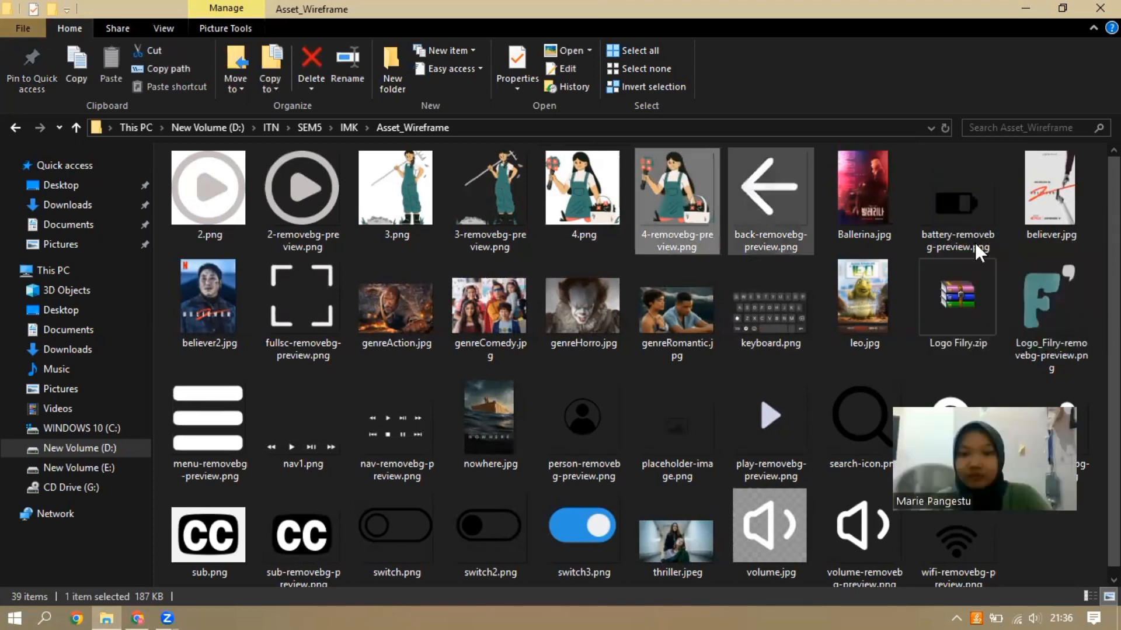
{"action": "left_click", "coordinate": [315, 172]}
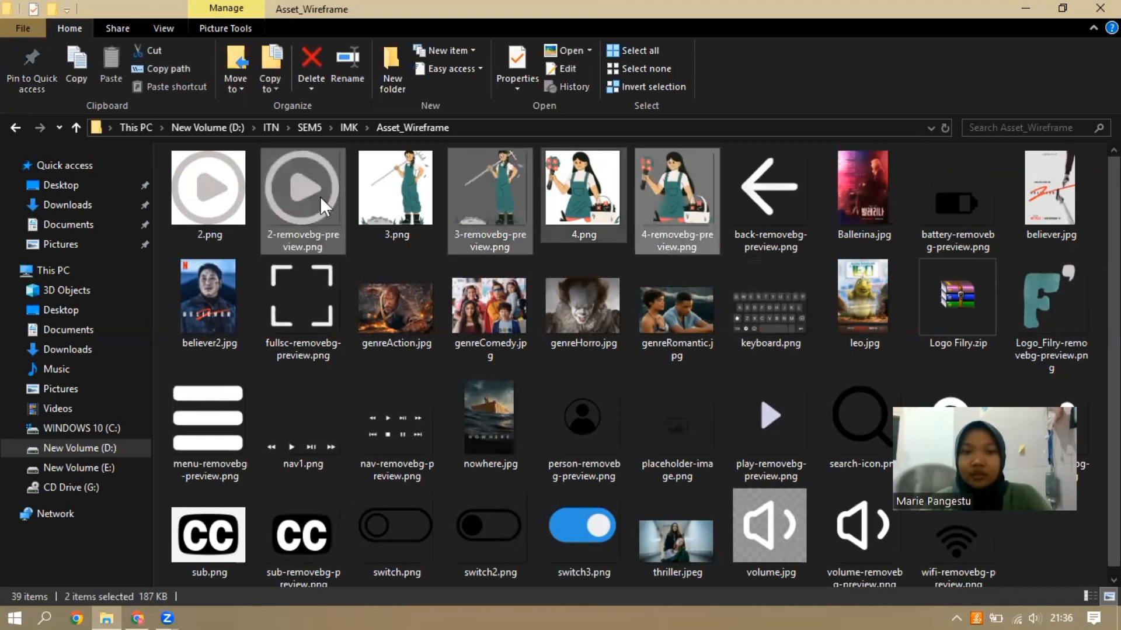
{"action": "left_click", "coordinate": [324, 274]}
{"action": "left_click_drag", "start_coordinate": [317, 233], "coordinate": [312, 373]}
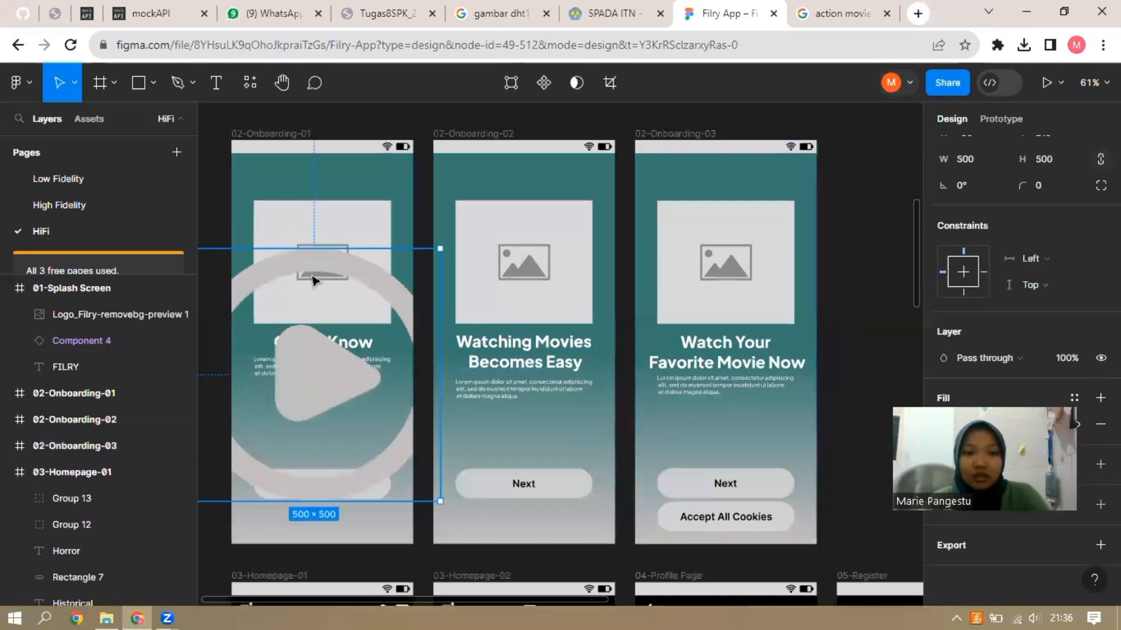
Delete the image placeholder in 02-Onboarding-01 and place the play icon centred above "Get To Know", scaled to about 203 × 206
{"action": "left_click", "coordinate": [351, 218]}
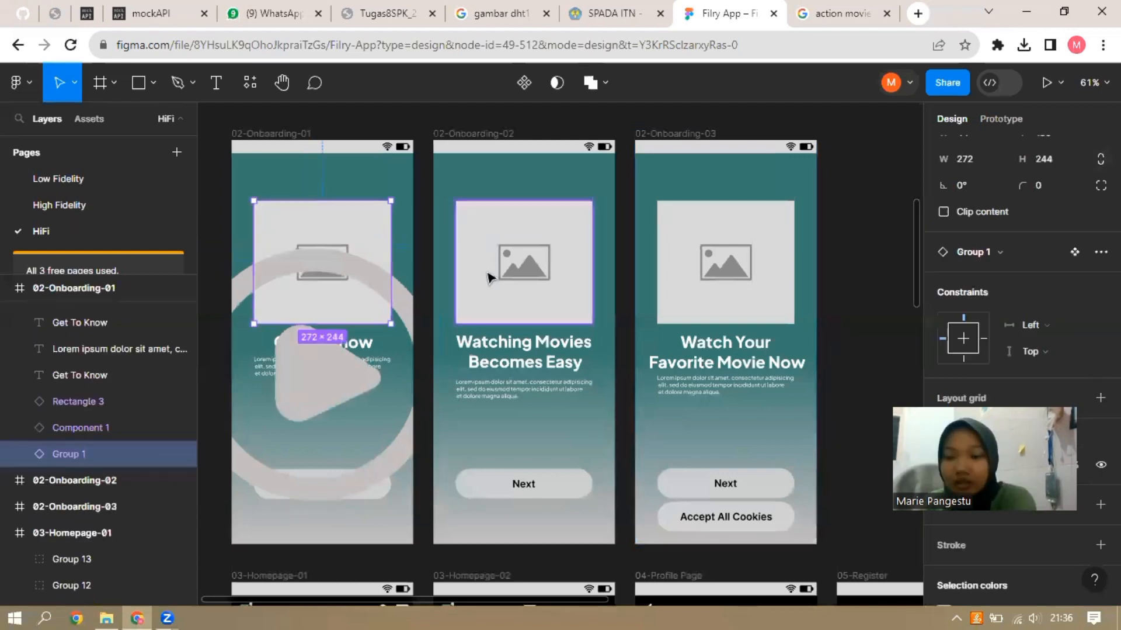
{"action": "key", "text": "Delete"}
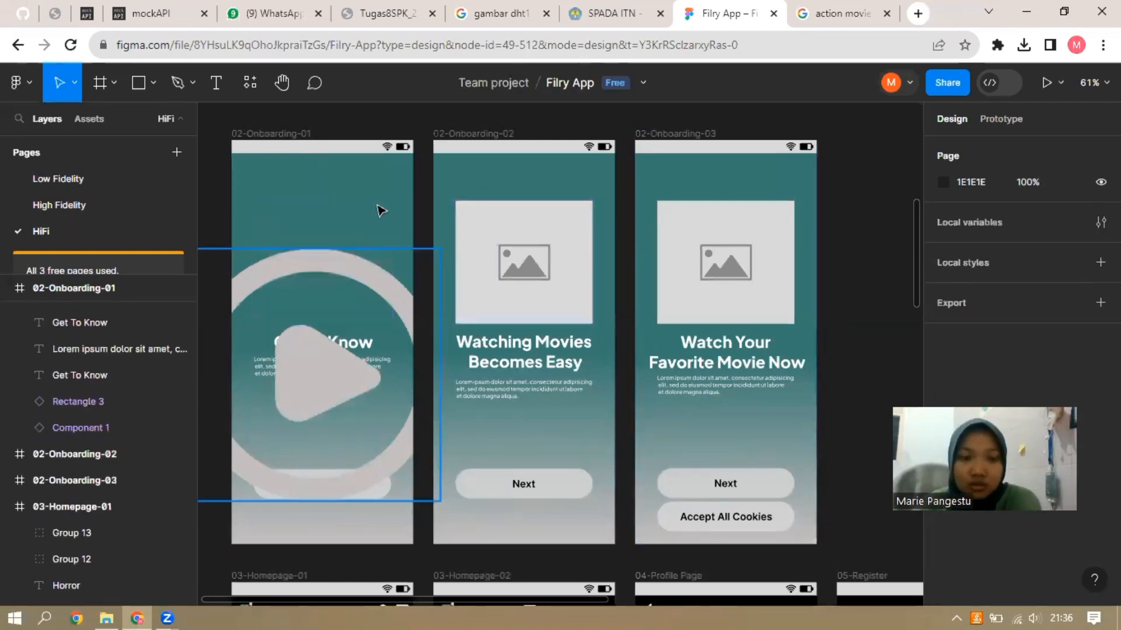
{"action": "left_click_drag", "start_coordinate": [308, 257], "coordinate": [335, 193]}
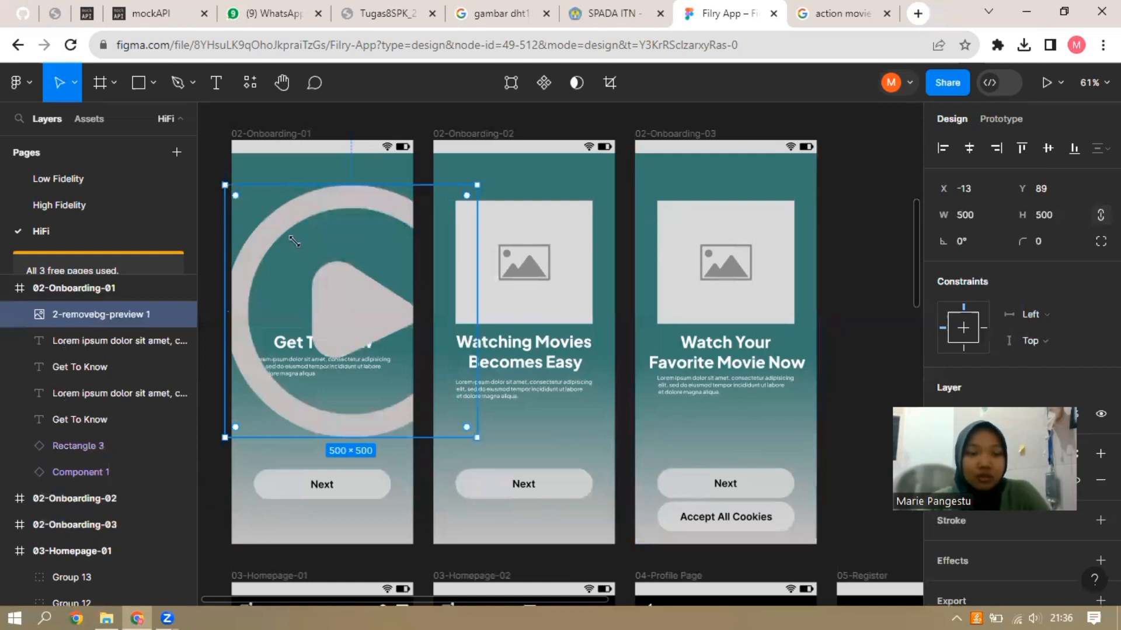
{"action": "left_click_drag", "start_coordinate": [295, 241], "coordinate": [377, 334]}
{"action": "left_click_drag", "start_coordinate": [417, 386], "coordinate": [346, 374]}
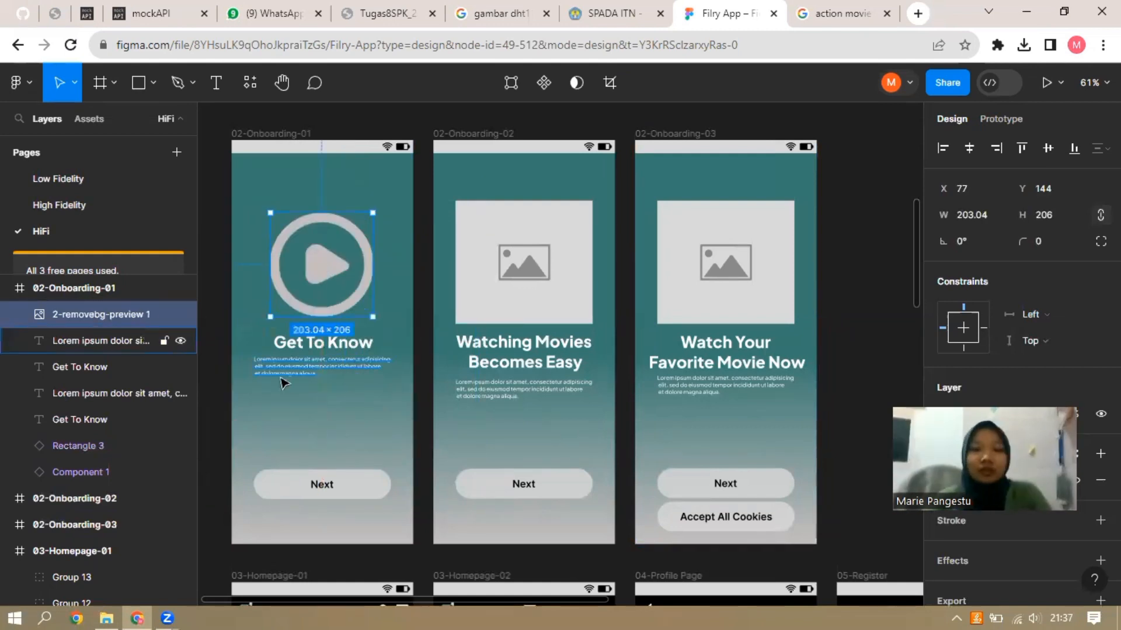
Replace the description under "Get To Know" with "Filry menyediakan layanan streaming film dari berbagai negara dengan resolusi dan terjemahan yang anda inginkan"
{"action": "left_click", "coordinate": [93, 234]}
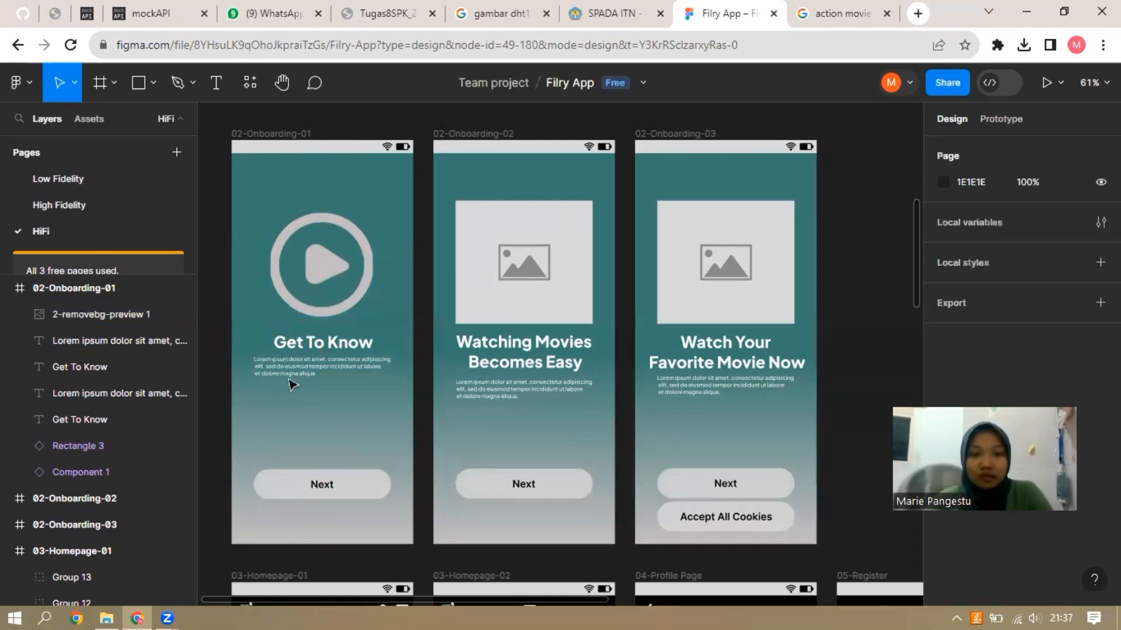
{"action": "left_click", "coordinate": [328, 374]}
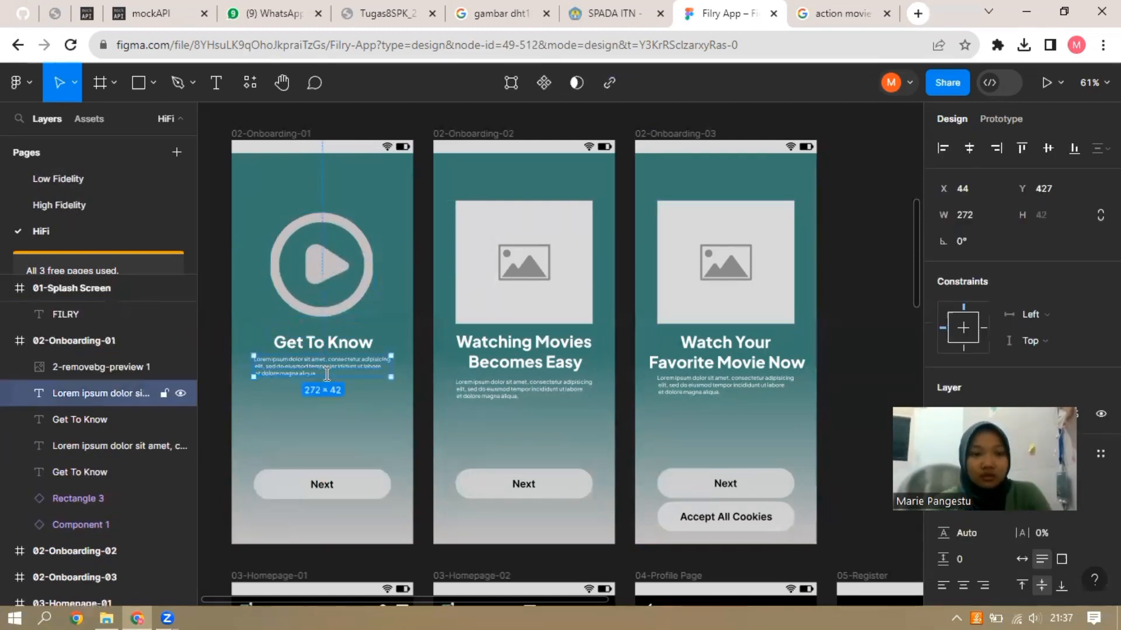
{"action": "double_click", "coordinate": [327, 373]}
{"action": "key", "text": "ctrl+v"}
{"action": "double_click", "coordinate": [351, 384]}
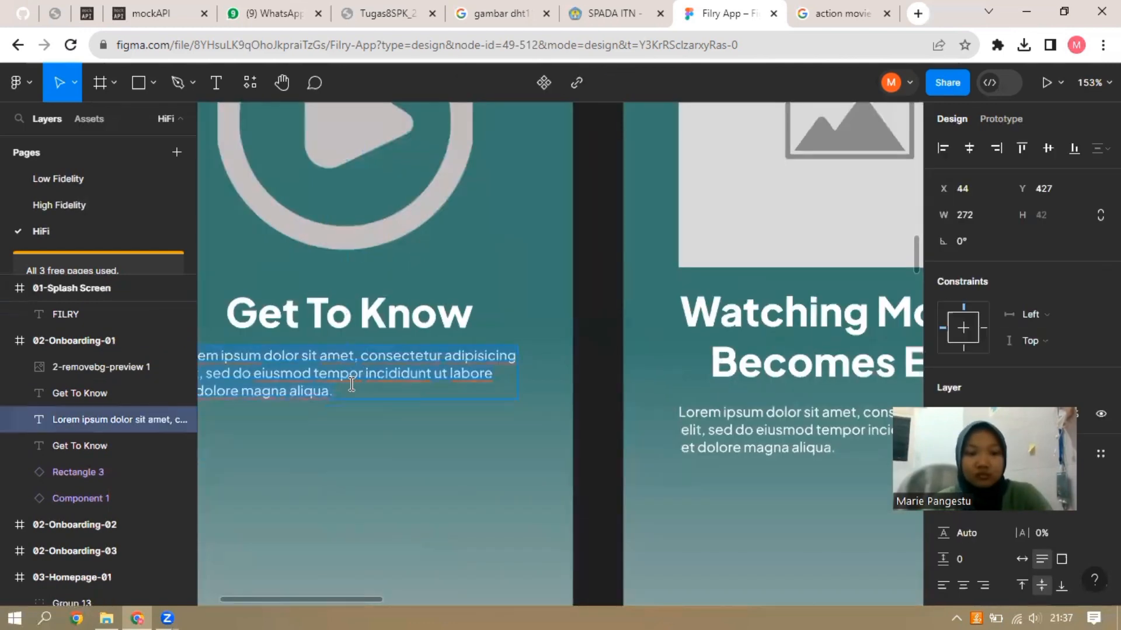
{"action": "type", "text": "Filry menyediakan layanan streaming film dari berbagai negara dengan resolusi dan terjemahan yang anda inginkan"}
{"action": "key", "text": "Escape"}
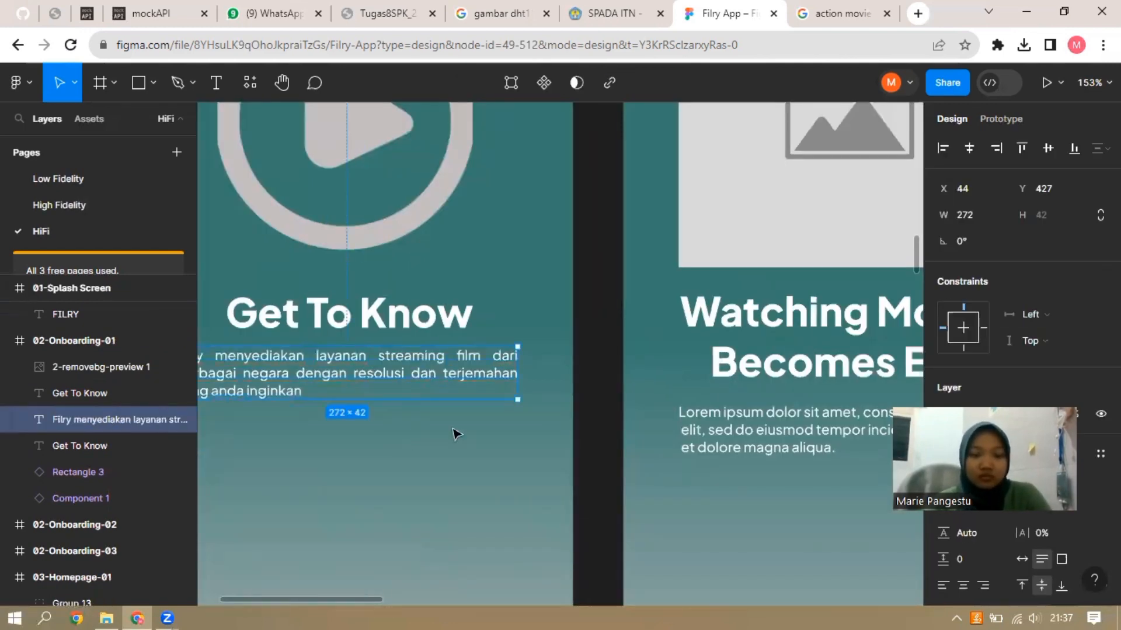
Switch to File Explorer and bring 3-removebg-preview.png from the Asset_Wireframe folder into the 02-Onboarding-02 frame
{"action": "scroll", "coordinate": [551, 371], "scroll_direction": "down", "scroll_amount": 3}
{"action": "scroll", "coordinate": [584, 409], "scroll_direction": "down", "scroll_amount": 3}
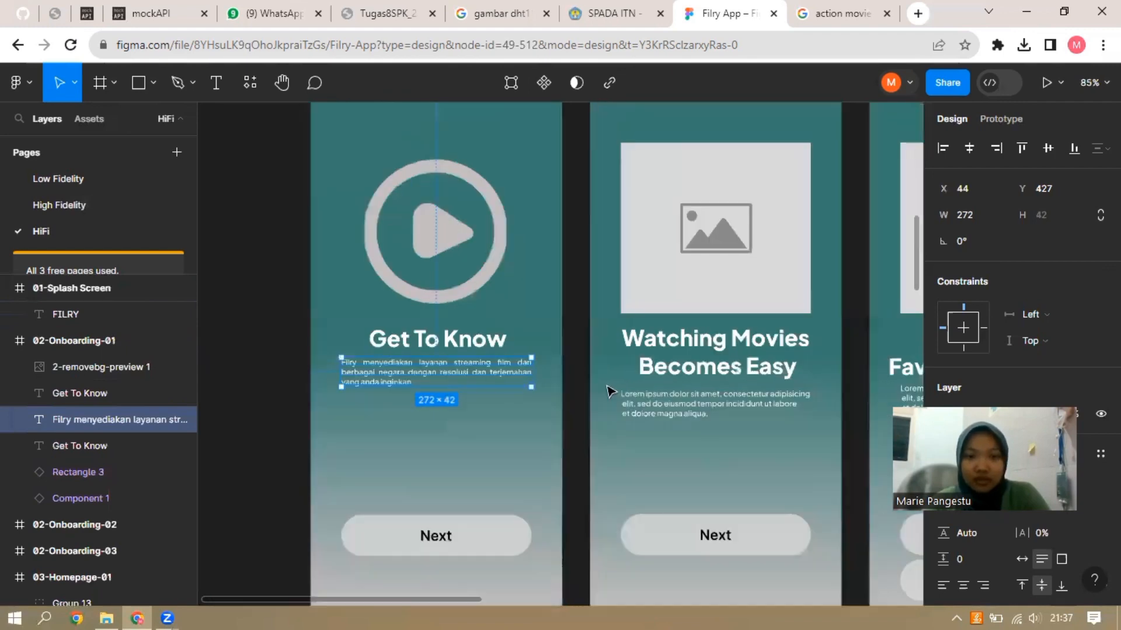
{"action": "scroll", "coordinate": [579, 357], "scroll_direction": "down", "scroll_amount": 1}
{"action": "scroll", "coordinate": [578, 357], "scroll_direction": "down", "scroll_amount": 1}
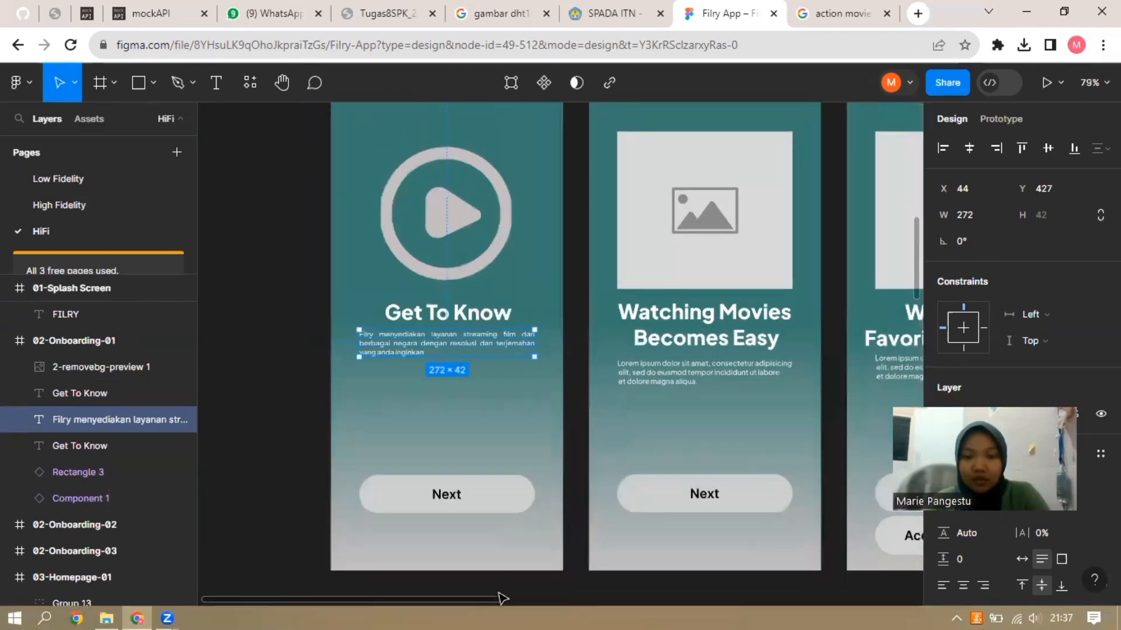
{"action": "scroll", "coordinate": [609, 474], "scroll_direction": "right", "scroll_amount": 3}
{"action": "scroll", "coordinate": [270, 512], "scroll_direction": "up", "scroll_amount": 2}
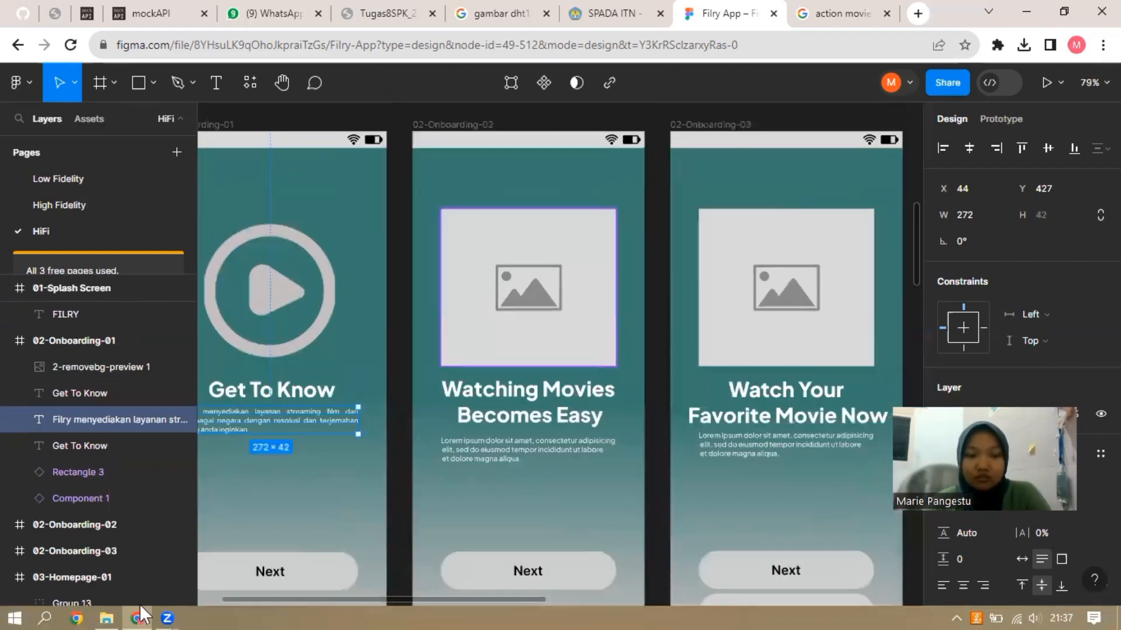
{"action": "left_click", "coordinate": [107, 617]}
{"action": "left_click_drag", "start_coordinate": [485, 189], "coordinate": [510, 498]}
{"action": "left_click_drag", "start_coordinate": [524, 459], "coordinate": [523, 459]}
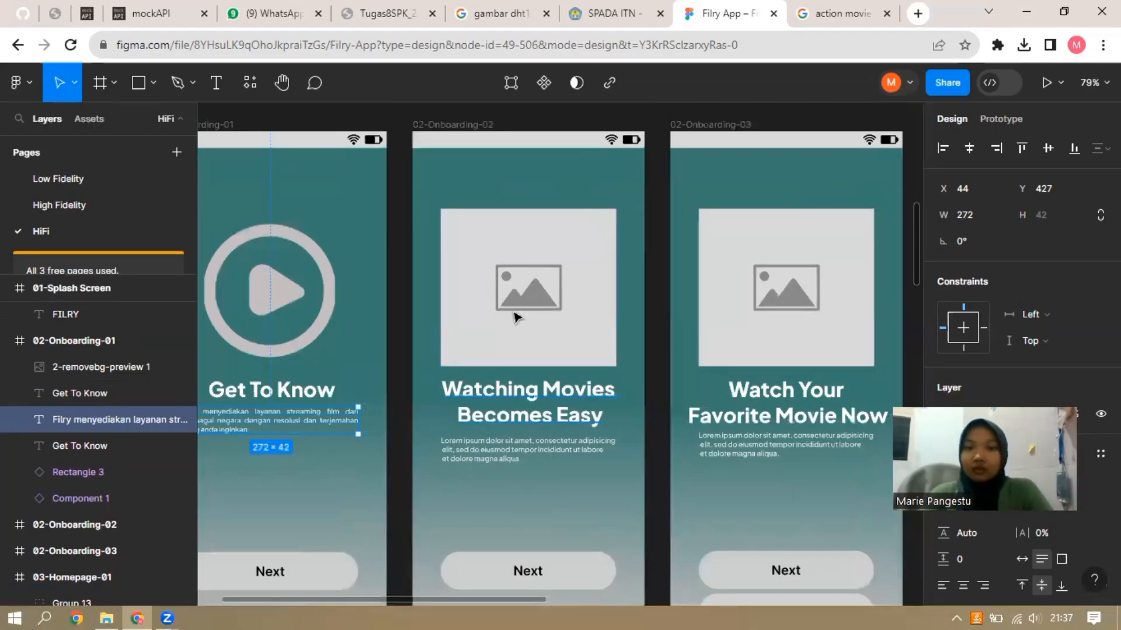
Delete the image placeholder in 02-Onboarding-02 and place the farmer illustration above the title, sized 206 × 206
{"action": "left_click", "coordinate": [590, 326]}
{"action": "key", "text": "Delete"}
{"action": "left_click_drag", "start_coordinate": [571, 460], "coordinate": [557, 283]}
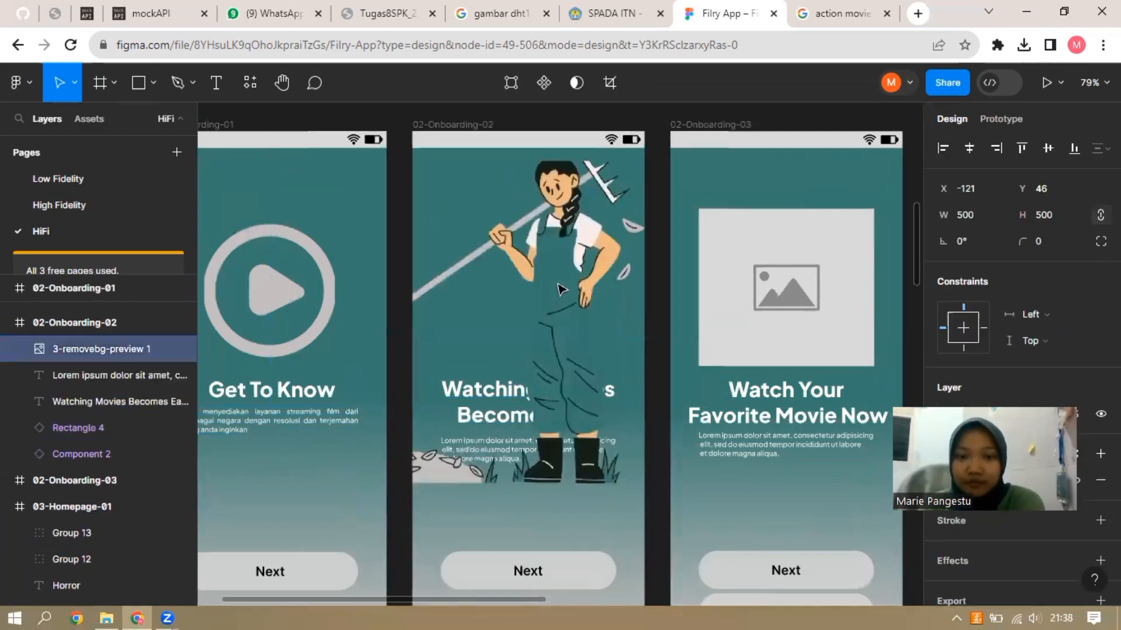
{"action": "left_click", "coordinate": [972, 214]}
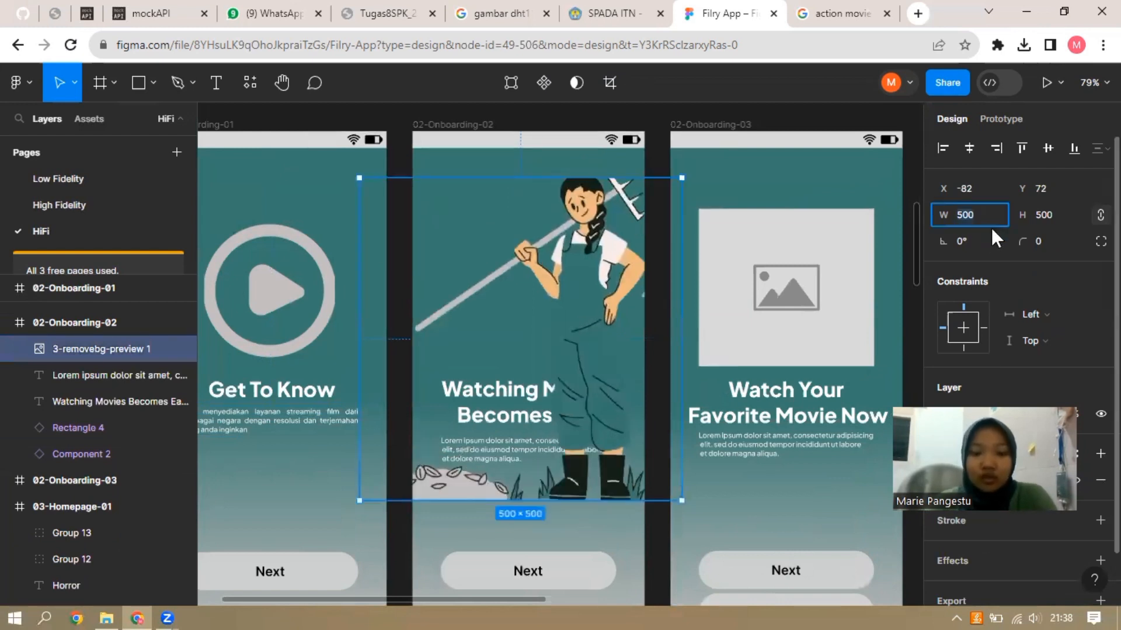
{"action": "type", "text": "206"}
{"action": "key", "text": "Return"}
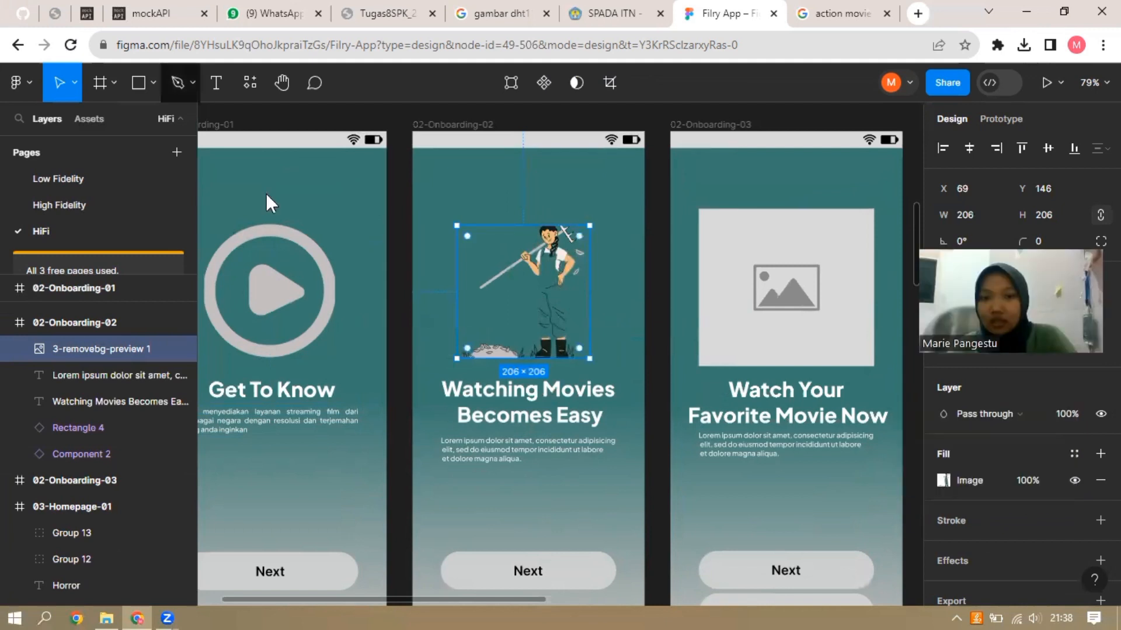
Add a drop shadow with a Y offset of 6 to the farmer illustration in 02-Onboarding-02
{"action": "scroll", "coordinate": [993, 529], "scroll_direction": "down", "scroll_amount": 1}
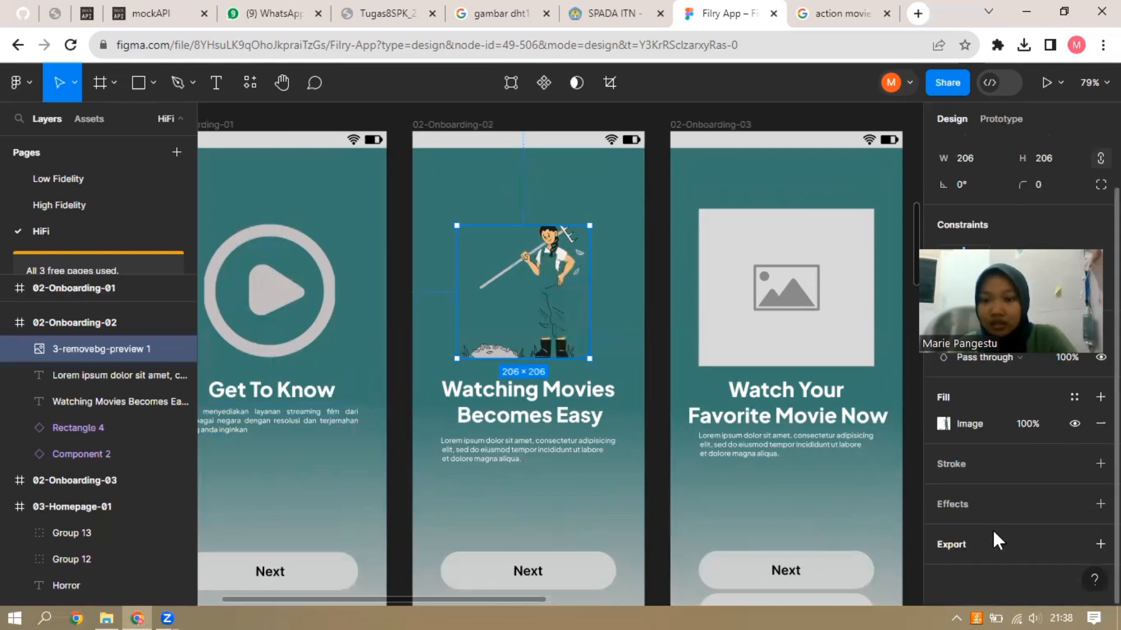
{"action": "left_click", "coordinate": [963, 503]}
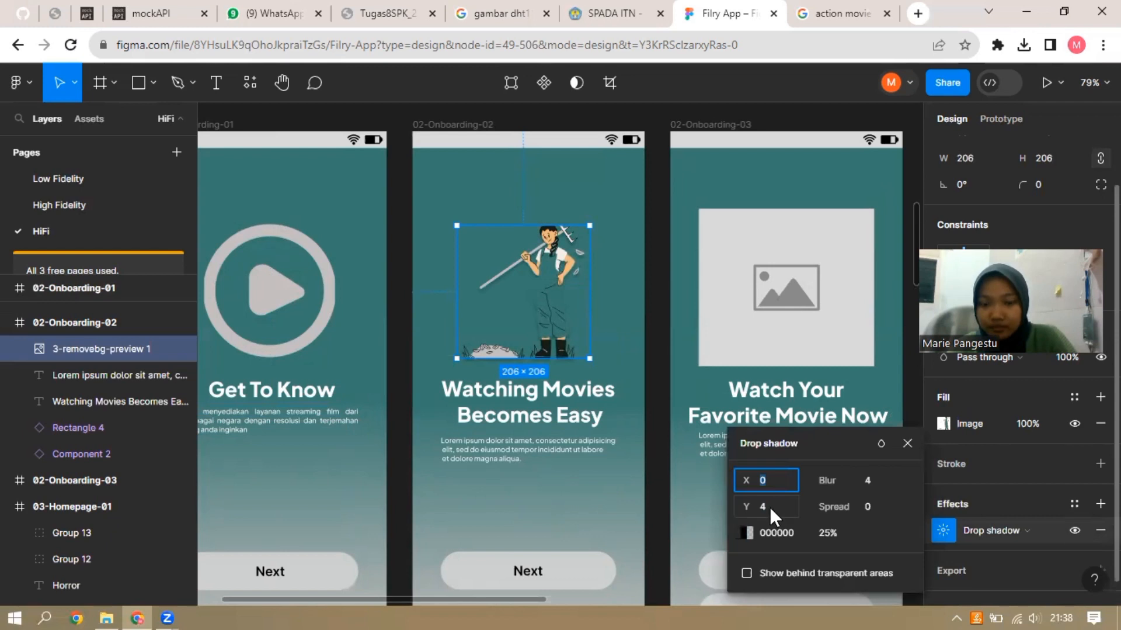
{"action": "left_click", "coordinate": [769, 505]}
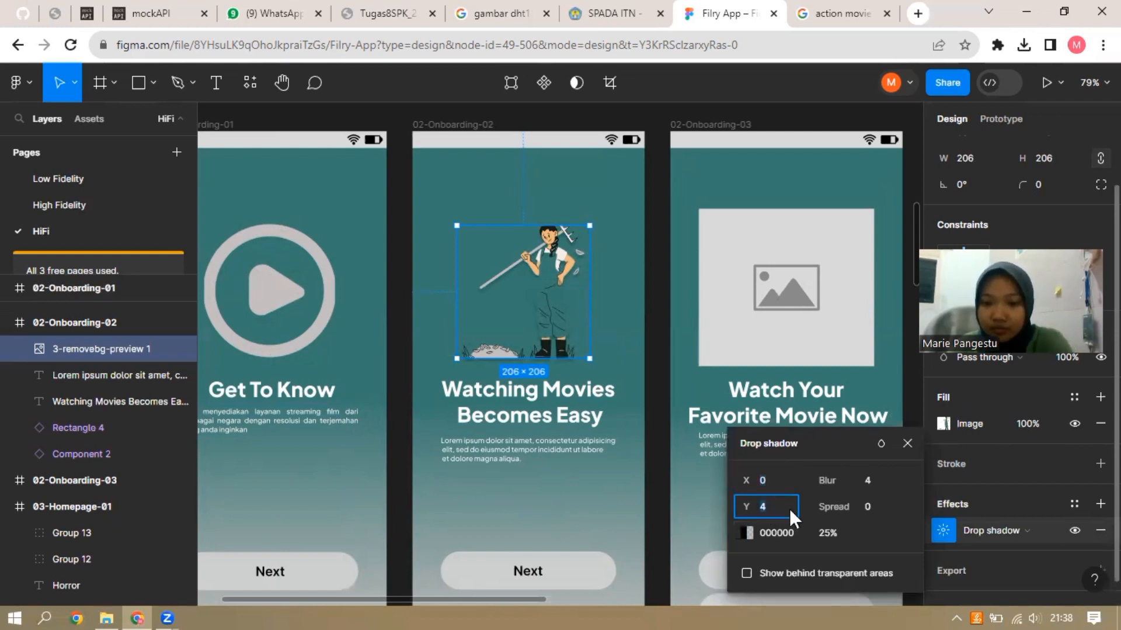
{"action": "type", "text": "6"}
{"action": "key", "text": "Return"}
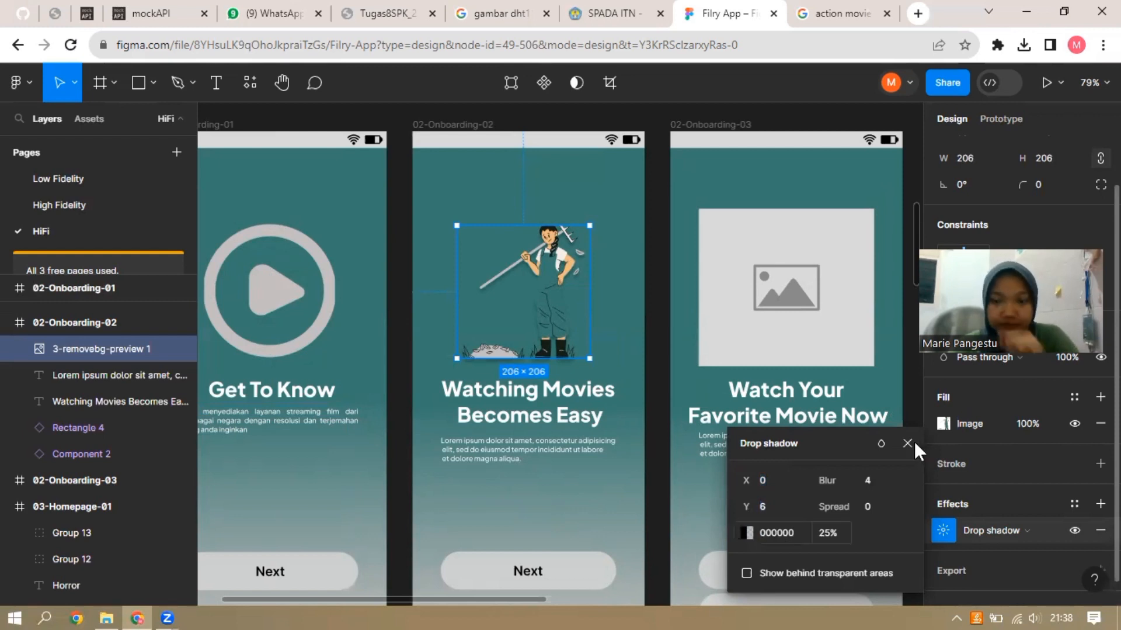
{"action": "left_click", "coordinate": [913, 444]}
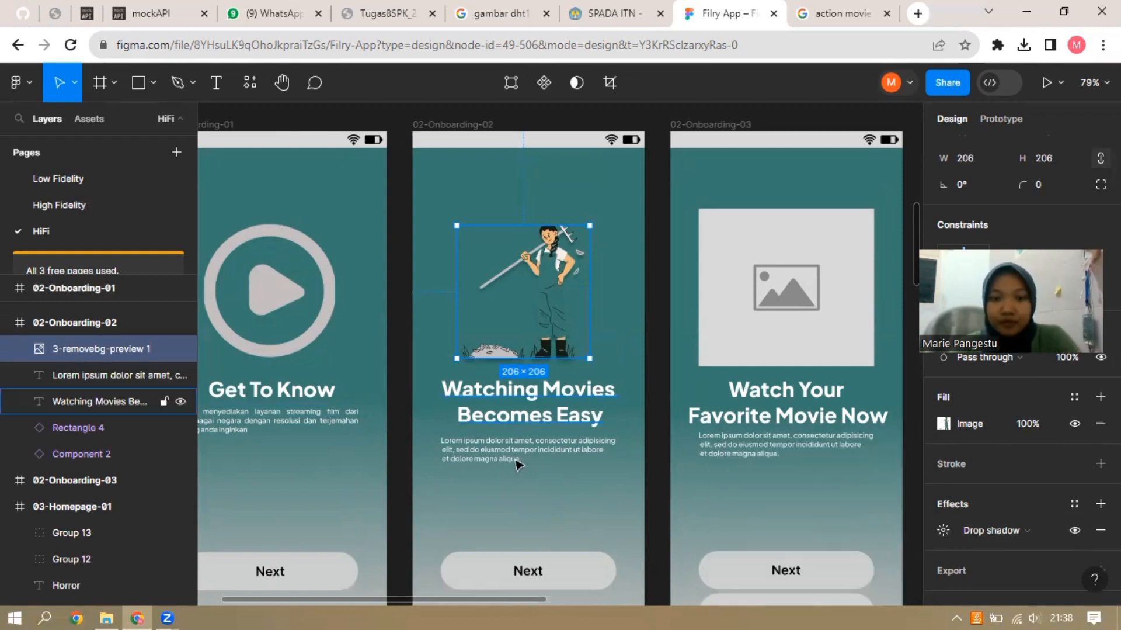
Replace the description in 02-Onboarding-02 with "Filry memudahkan segala aktivitas anda dengan menonton film dimana saja dan kapan saja"
{"action": "left_click", "coordinate": [111, 375]}
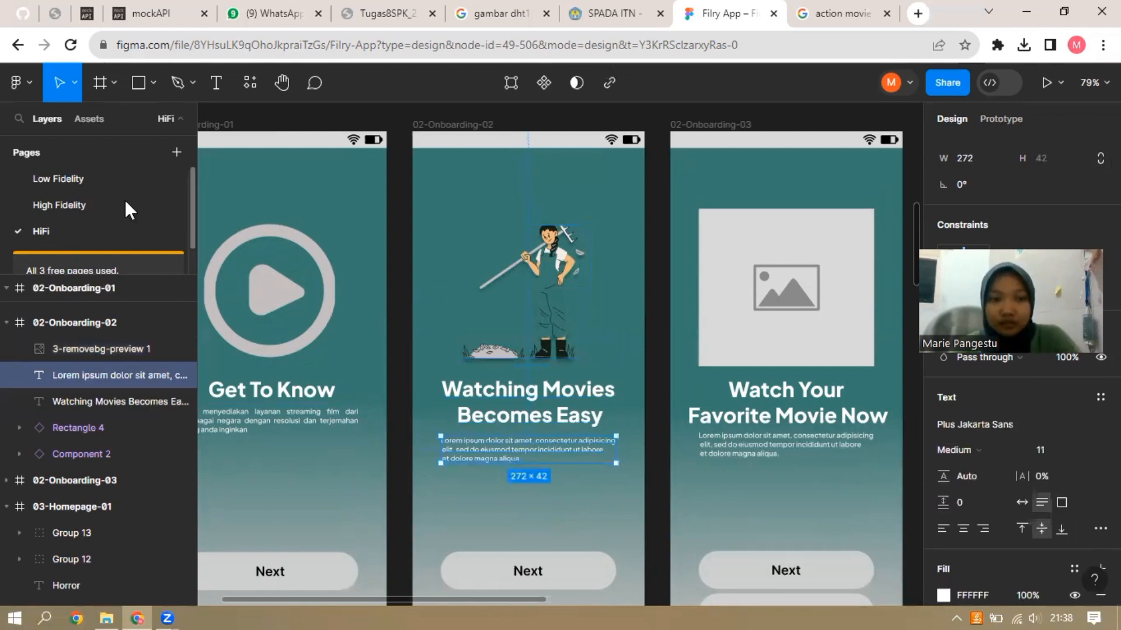
{"action": "key", "text": "Return"}
{"action": "type", "text": "Filry memudahkan segala aktivitas anda dengan menonton film dimana saja dan kapan saja"}
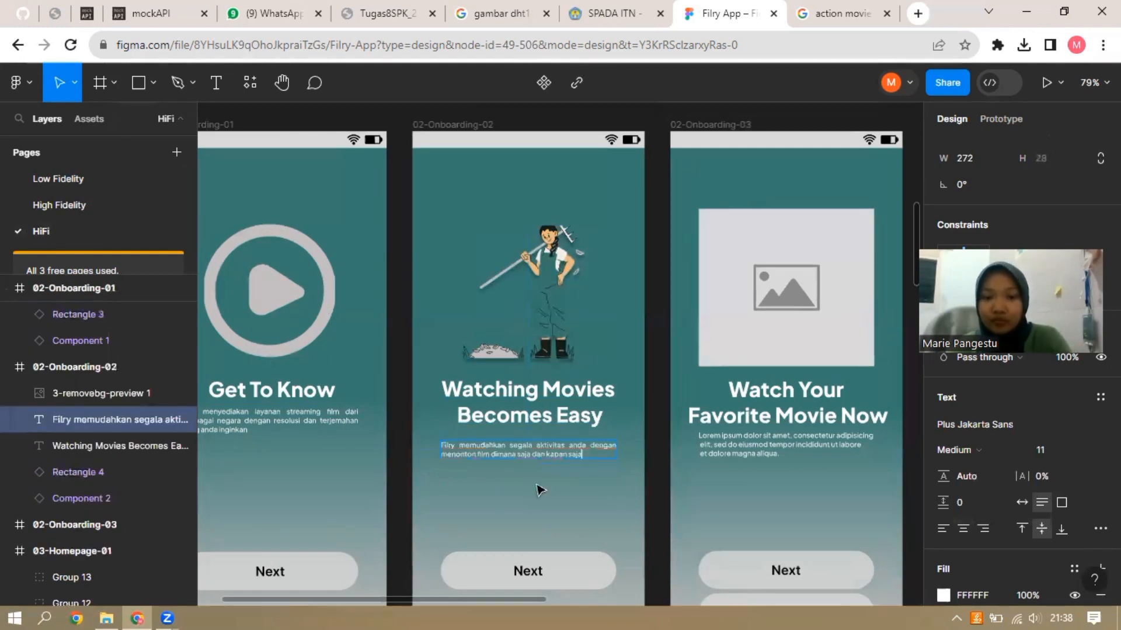
{"action": "key", "text": "Escape"}
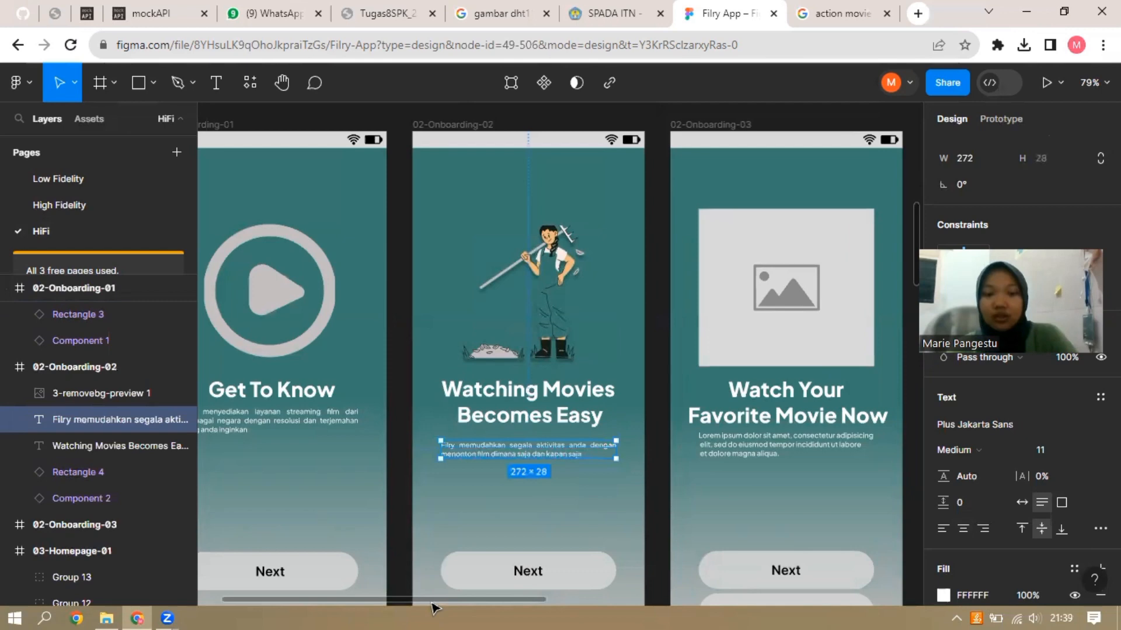
{"action": "left_click_drag", "start_coordinate": [431, 602], "coordinate": [499, 602]}
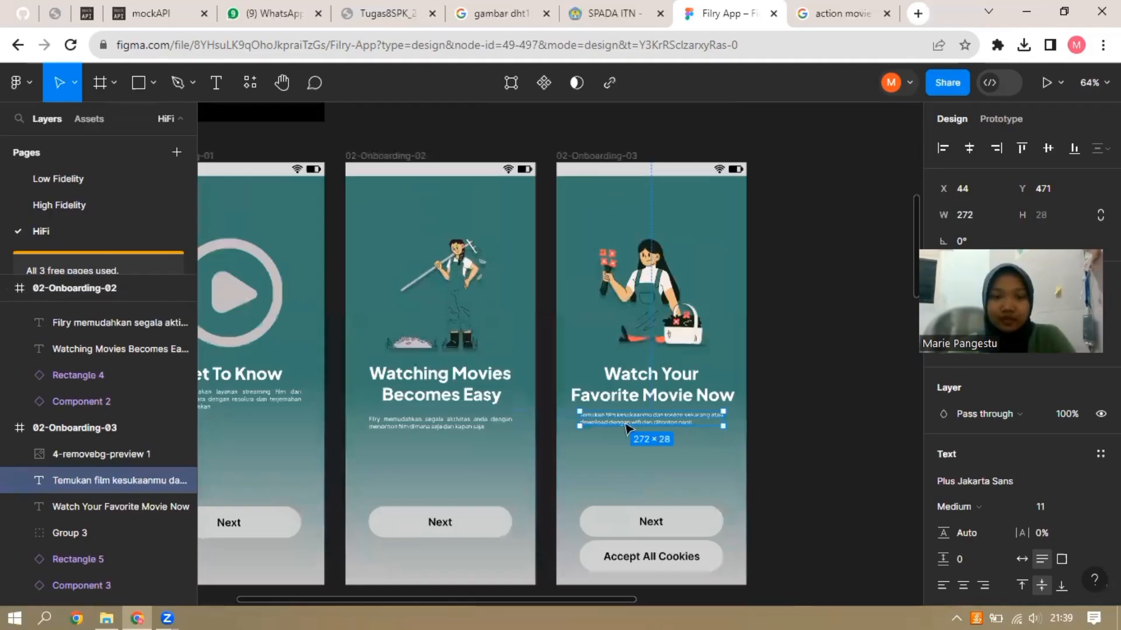
Review the three onboarding screens and the layout of the 03-Homepage-01 frame
{"action": "scroll", "coordinate": [540, 511], "scroll_direction": "down", "scroll_amount": 5}
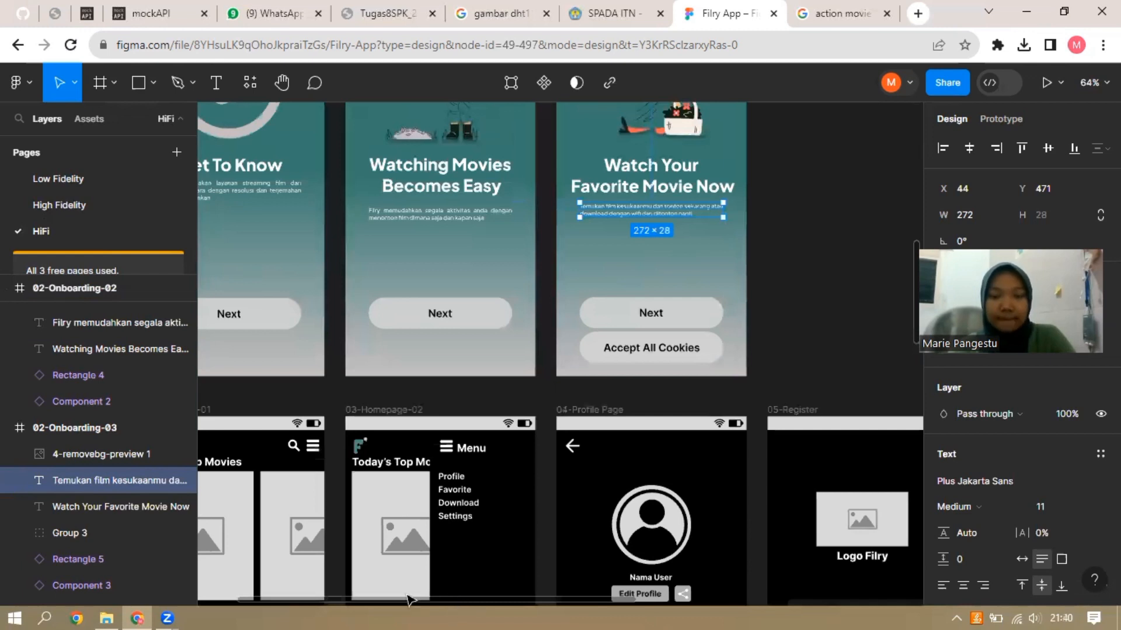
{"action": "left_click_drag", "start_coordinate": [412, 600], "coordinate": [387, 602]}
{"action": "scroll", "coordinate": [355, 546], "scroll_direction": "up", "scroll_amount": 4}
{"action": "scroll", "coordinate": [623, 211], "scroll_direction": "up", "scroll_amount": 1}
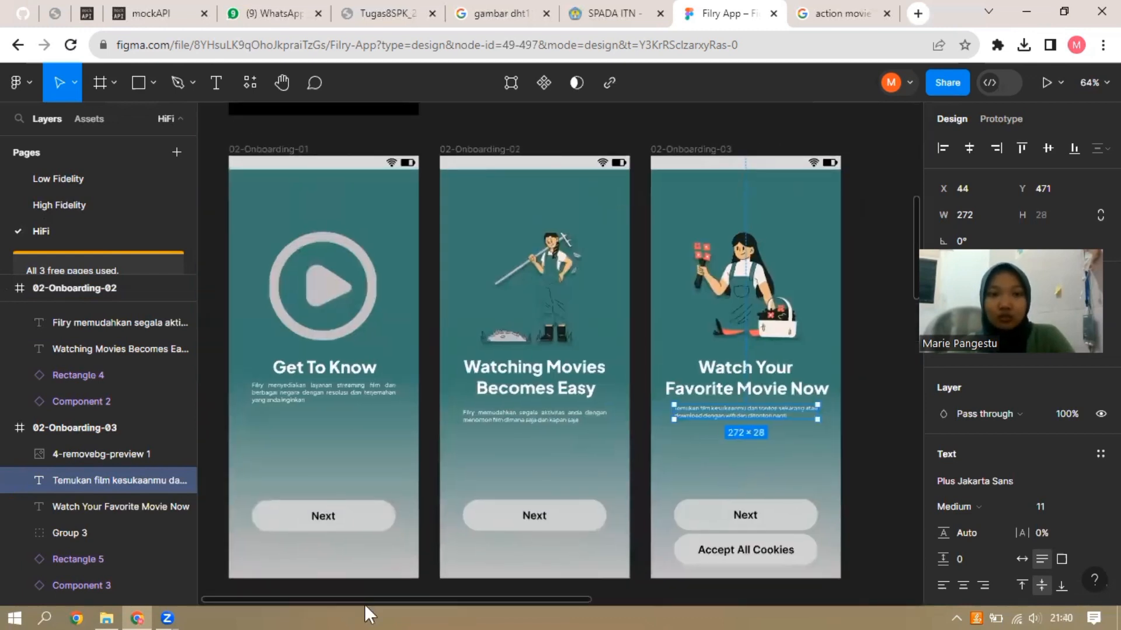
{"action": "left_click_drag", "start_coordinate": [359, 602], "coordinate": [318, 609]}
{"action": "scroll", "coordinate": [418, 521], "scroll_direction": "down", "scroll_amount": 12}
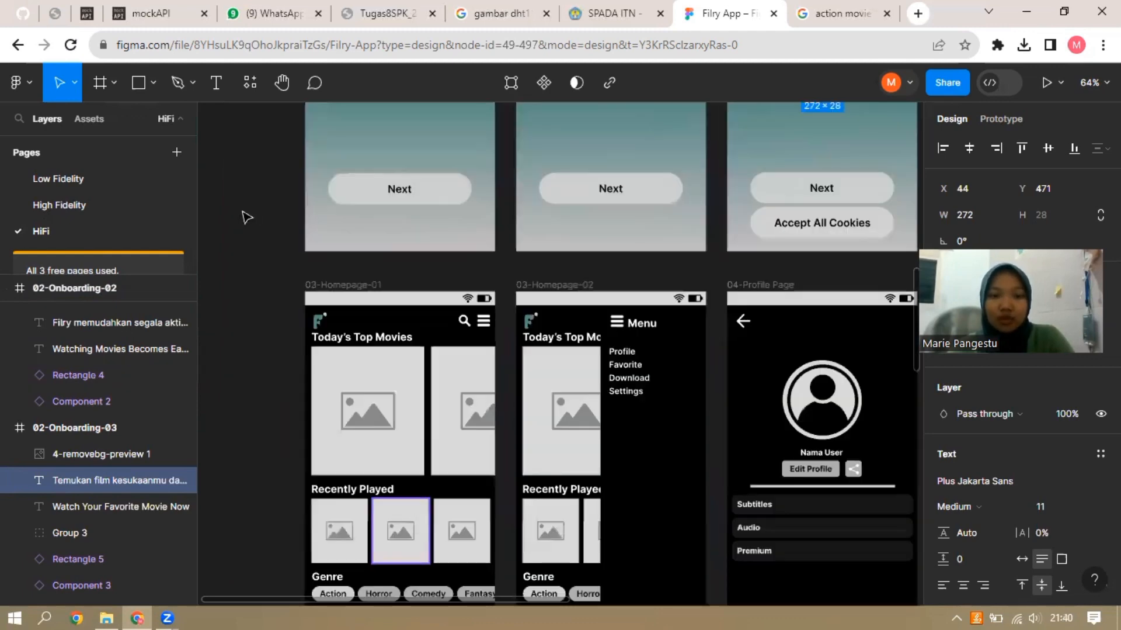
{"action": "scroll", "coordinate": [358, 175], "scroll_direction": "down", "scroll_amount": 5}
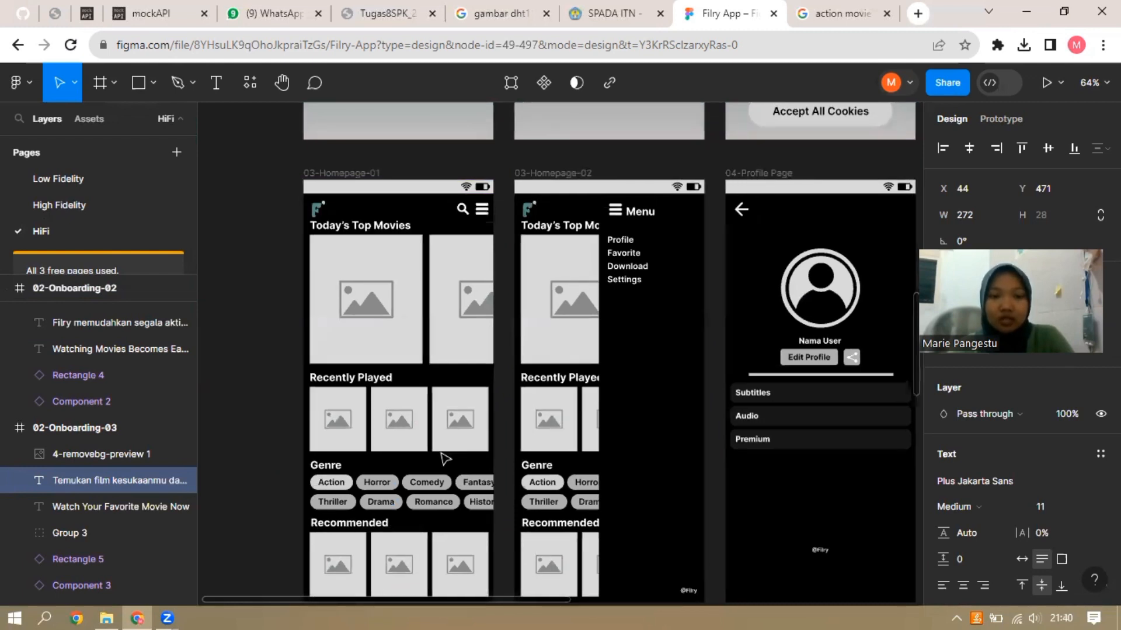
{"action": "scroll", "coordinate": [444, 459], "scroll_direction": "down", "scroll_amount": 1}
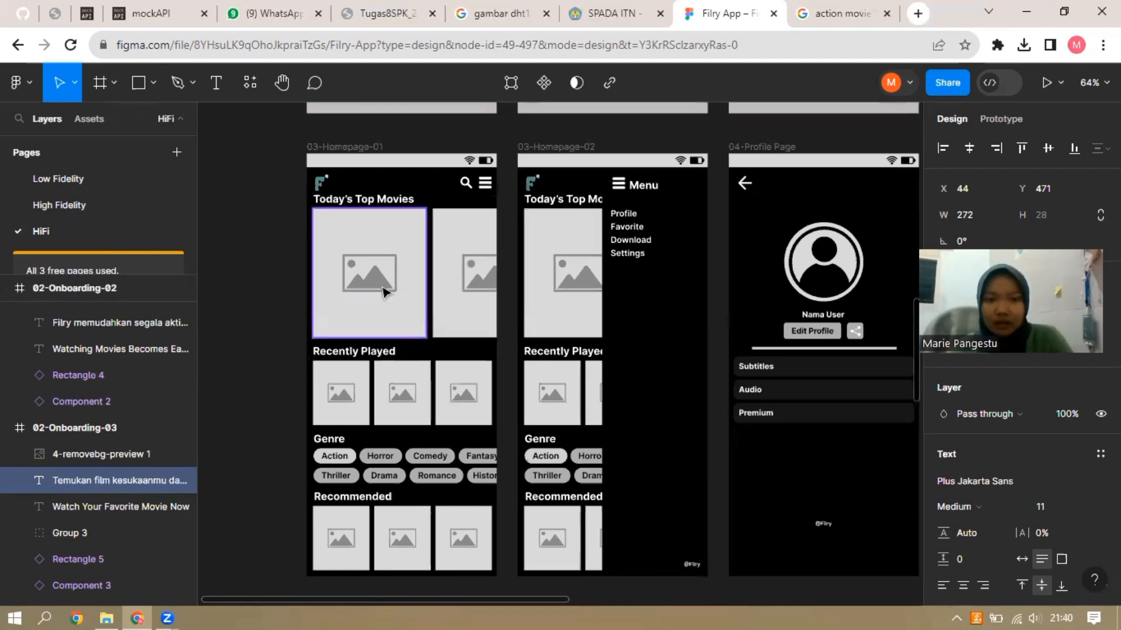
Switch to File Explorer and bring believer.jpg from the Asset_Wireframe folder into the 03-Homepage-01 frame
{"action": "left_click", "coordinate": [106, 617]}
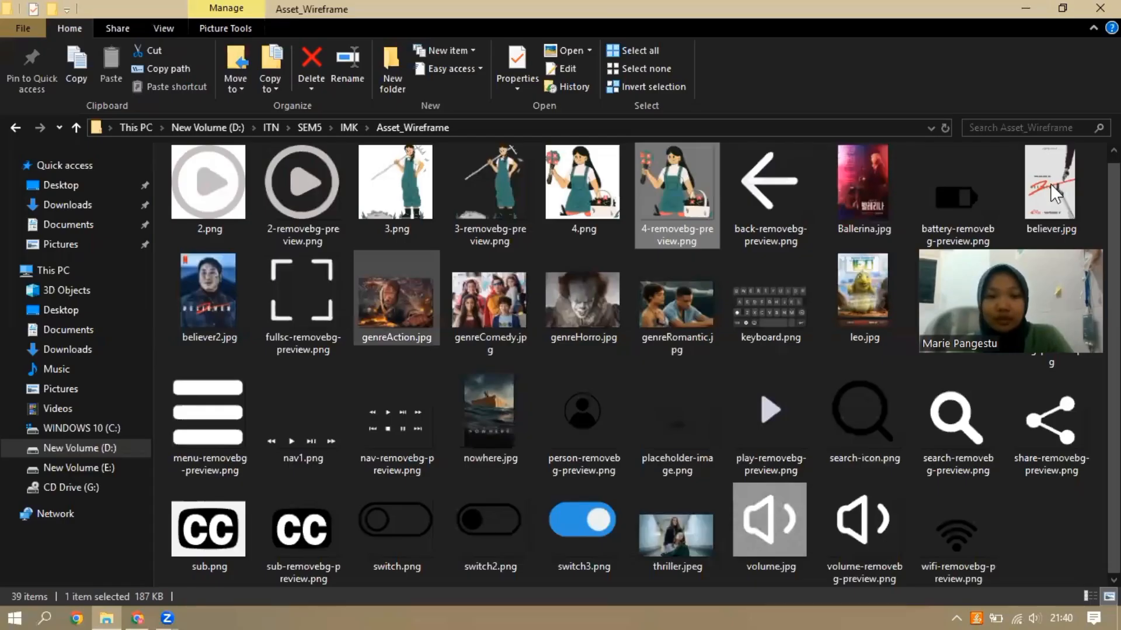
{"action": "left_click_drag", "start_coordinate": [1052, 183], "coordinate": [138, 616]}
{"action": "left_click_drag", "start_coordinate": [400, 314], "coordinate": [380, 347]}
Unlock the Believer poster's proportions and size it to 214 × 244, matching the first placeholder under Today's Top Movies
{"action": "left_click", "coordinate": [353, 340]}
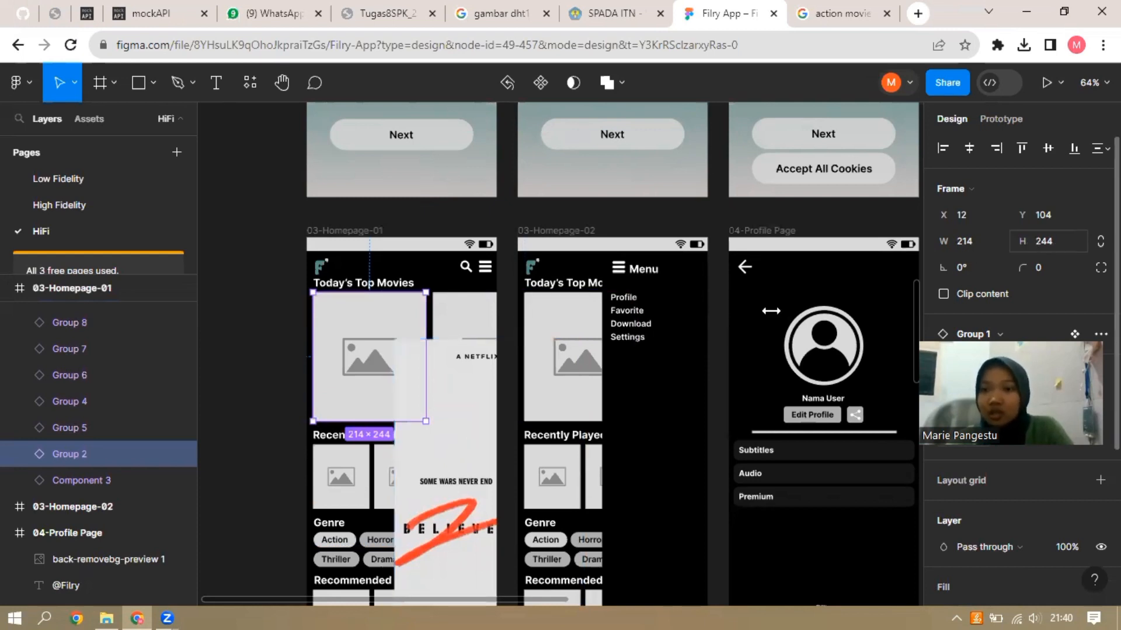
{"action": "left_click", "coordinate": [554, 388]}
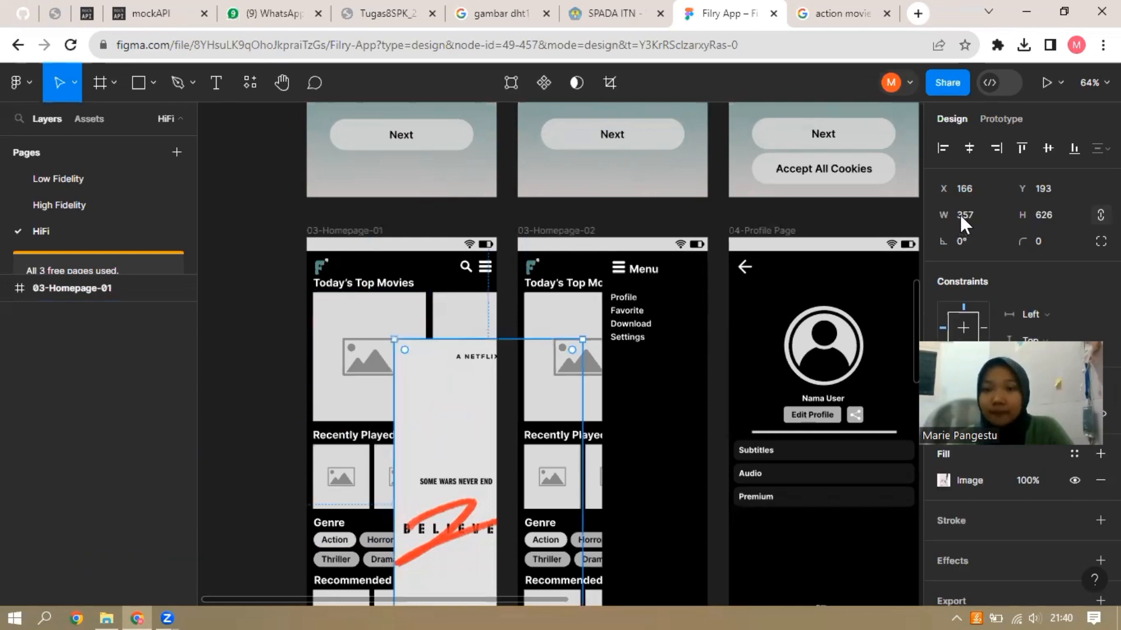
{"action": "left_click", "coordinate": [961, 215]}
{"action": "type", "text": "21"}
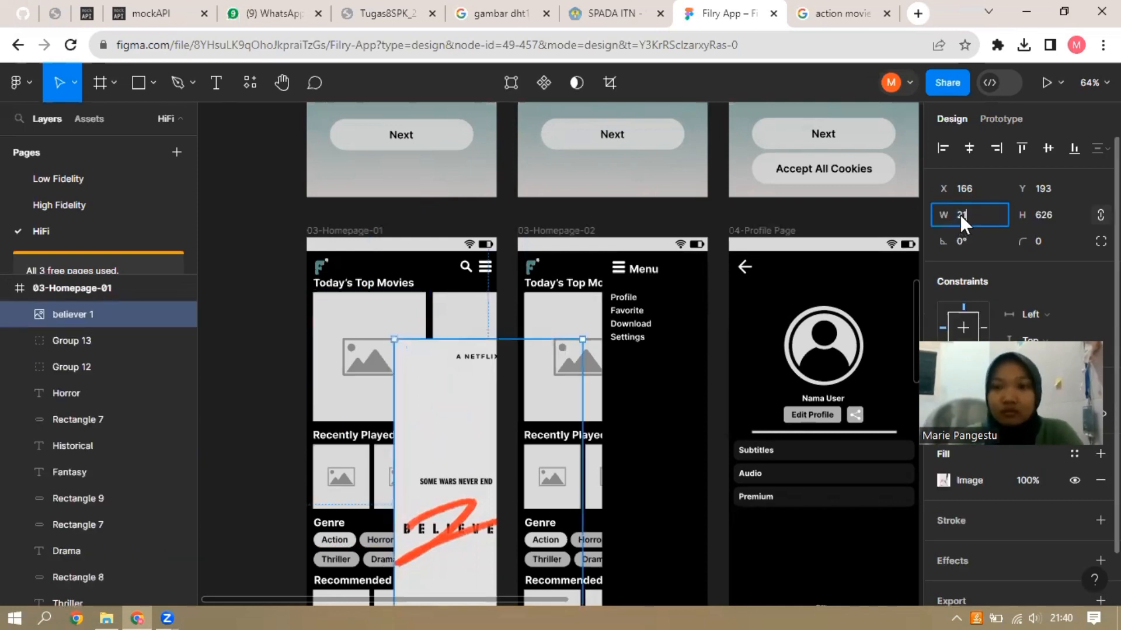
{"action": "type", "text": "4"}
{"action": "key", "text": "Return"}
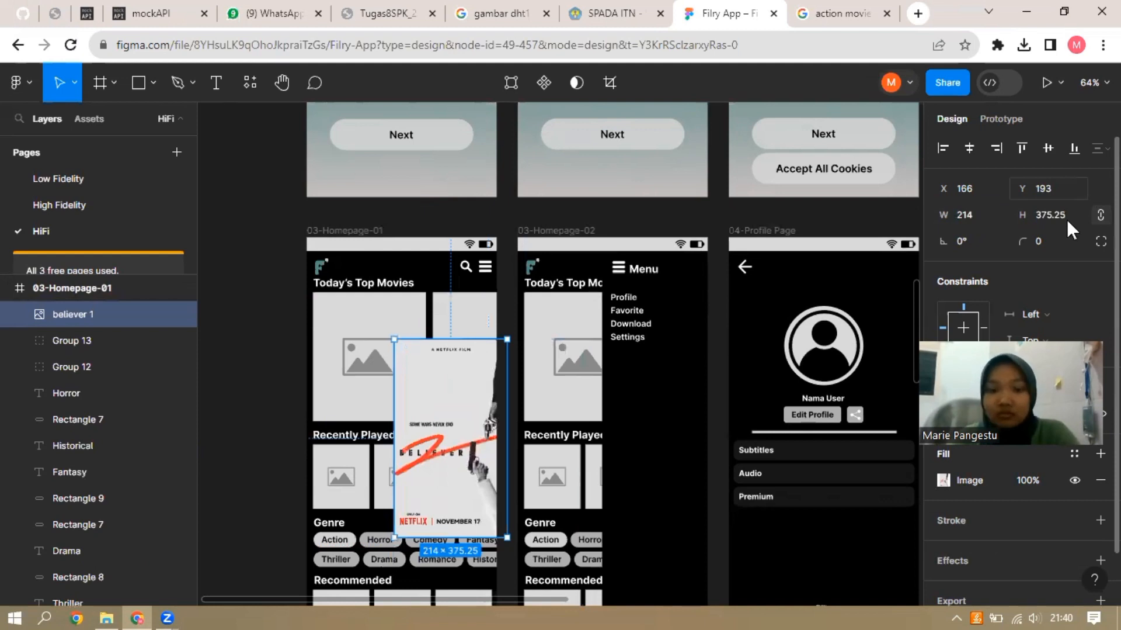
{"action": "left_click", "coordinate": [1067, 217]}
{"action": "type", "text": "244"}
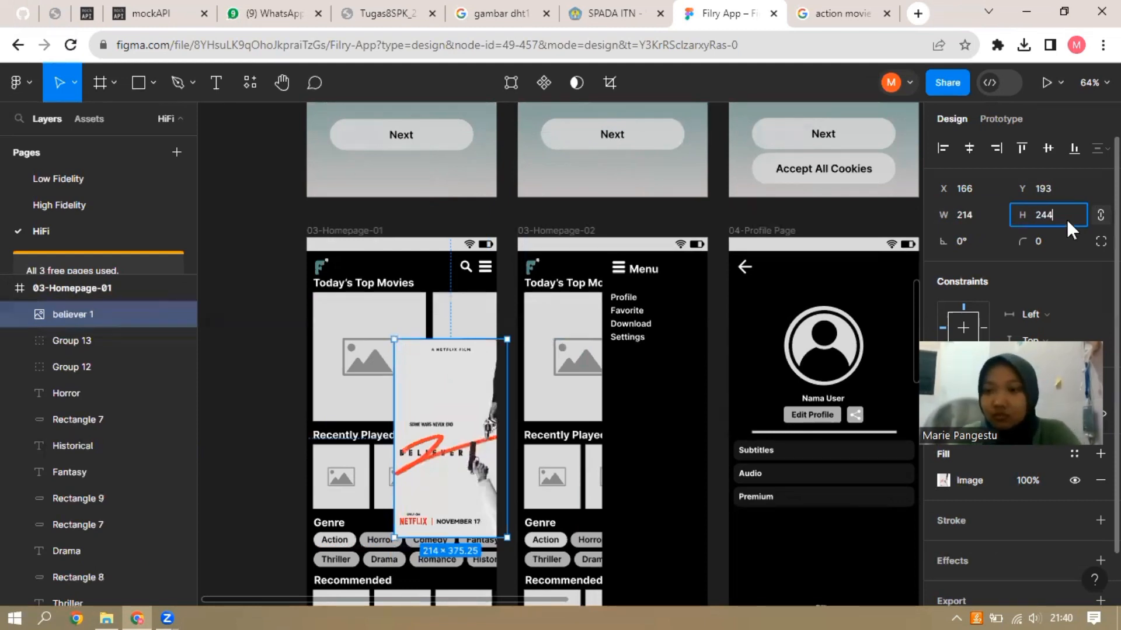
{"action": "key", "text": "Return"}
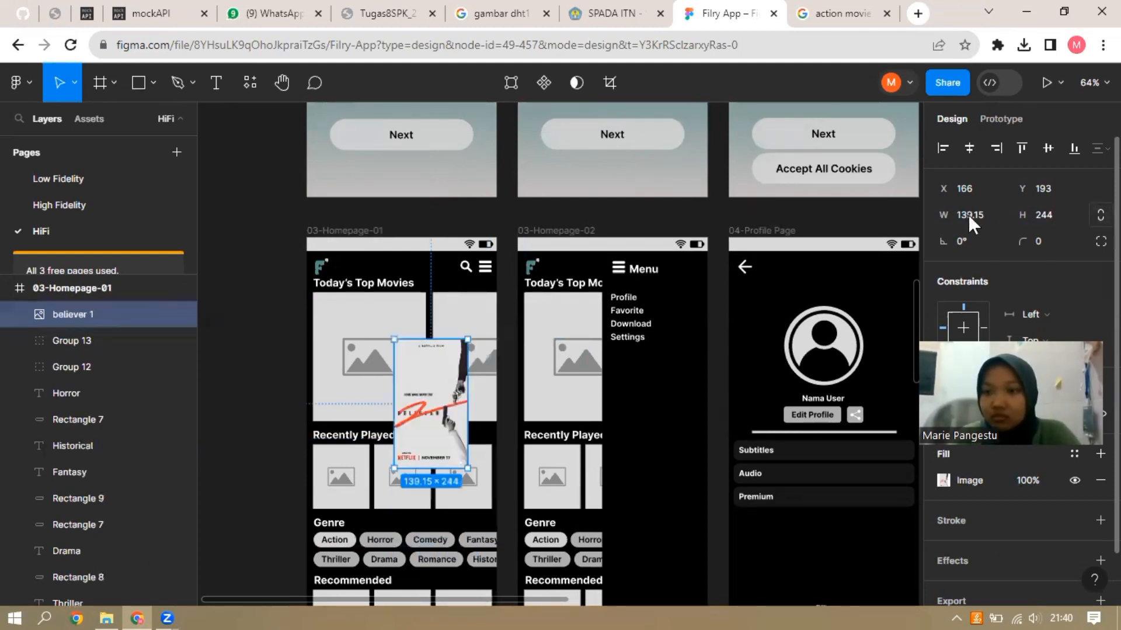
{"action": "left_click", "coordinate": [970, 214]}
{"action": "type", "text": "21"}
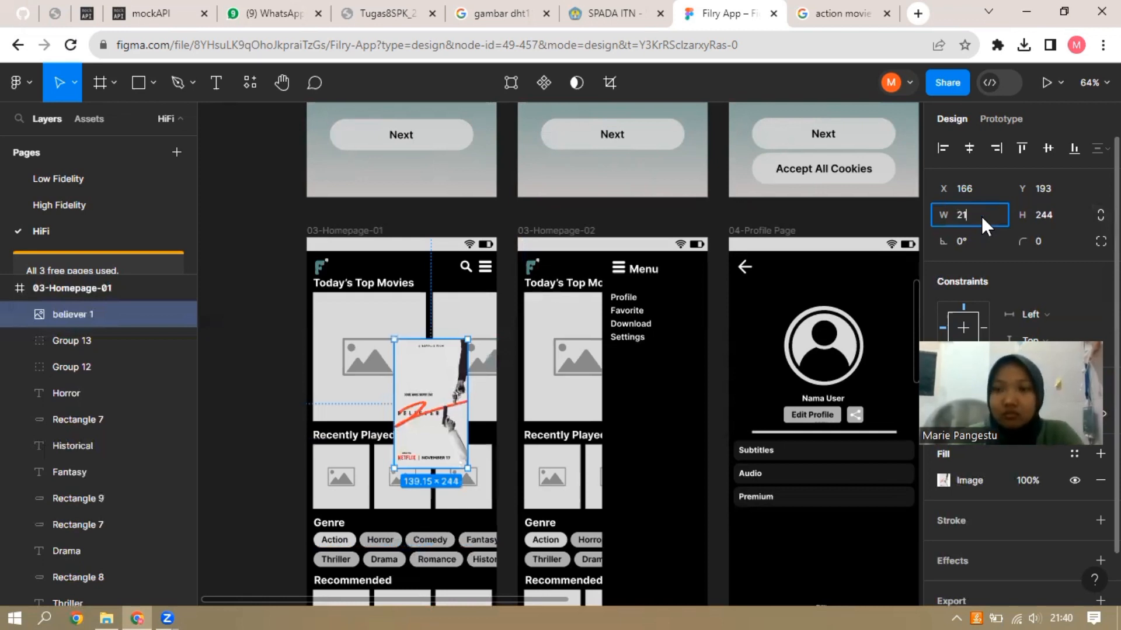
{"action": "type", "text": "4"}
{"action": "key", "text": "Return"}
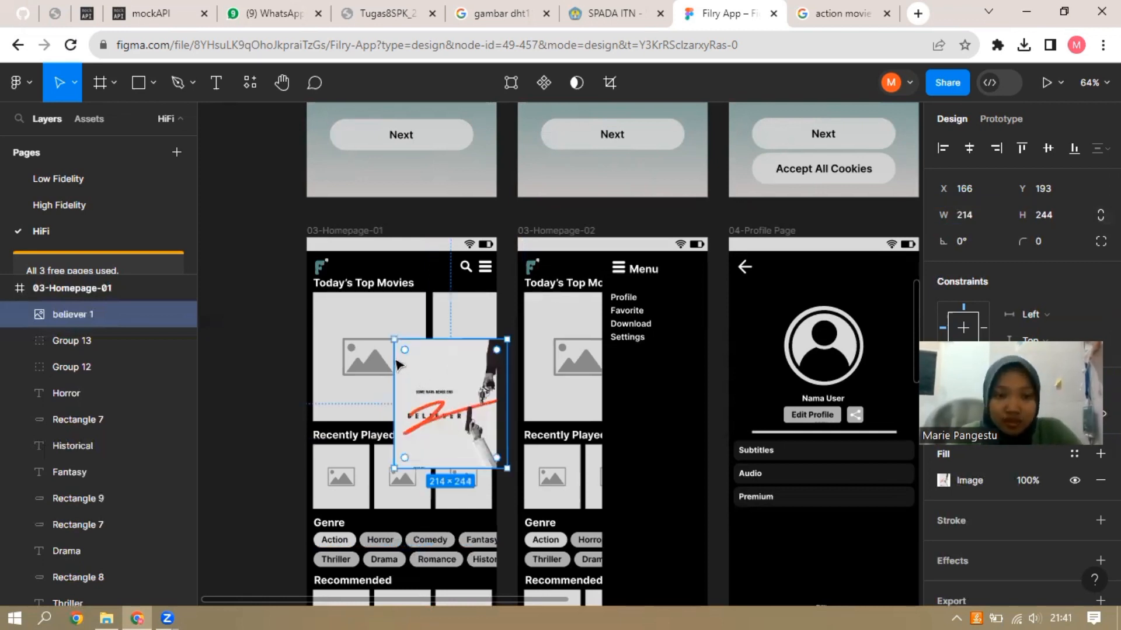
Place the Believer poster over the first Today's Top Movies placeholder in 03-Homepage-01, at X 14, Y 104
{"action": "left_click_drag", "start_coordinate": [399, 363], "coordinate": [377, 401]}
{"action": "left_click_drag", "start_coordinate": [395, 326], "coordinate": [403, 320]}
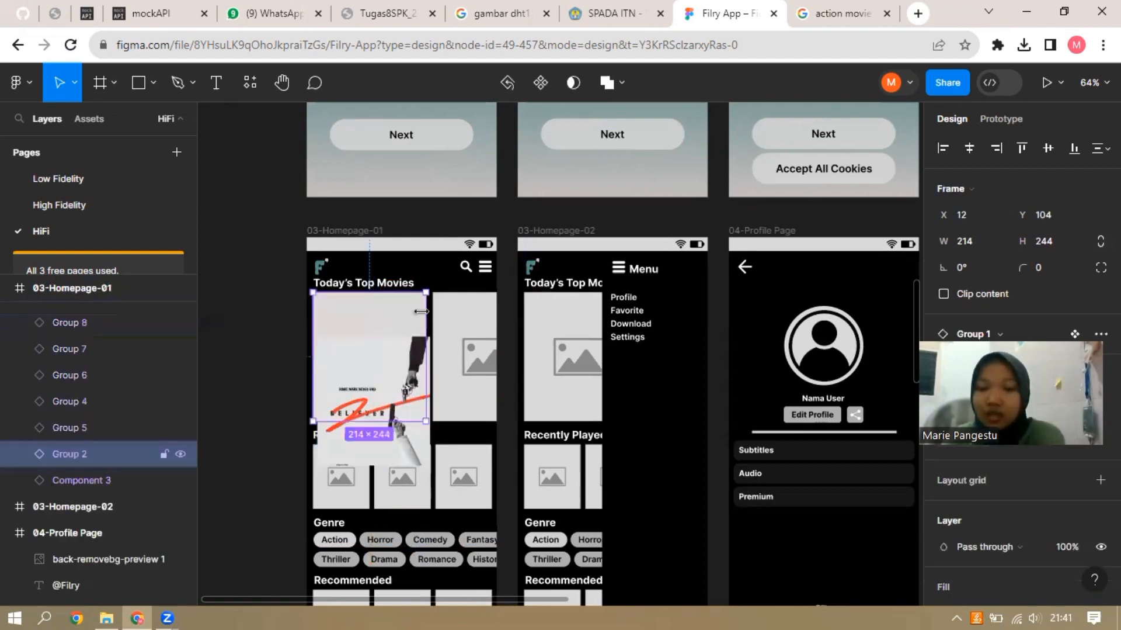
{"action": "mouse_move", "coordinate": [390, 378]}
{"action": "left_mouse_down"}
{"action": "mouse_move", "coordinate": [375, 357]}
{"action": "mouse_move", "coordinate": [400, 383]}
{"action": "left_mouse_up"}
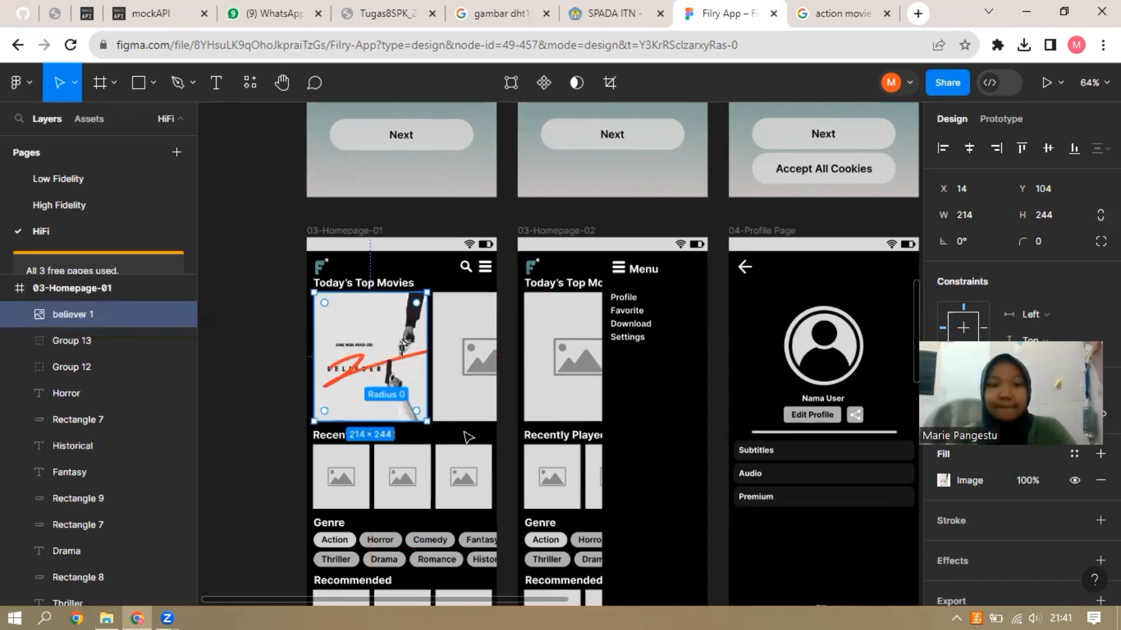
{"action": "left_click", "coordinate": [465, 431]}
Switch to File Explorer and bring Ballerina.jpg from the Asset_Wireframe folder into the 03-Homepage-01 frame
{"action": "scroll", "coordinate": [468, 435], "scroll_direction": "down", "scroll_amount": 2}
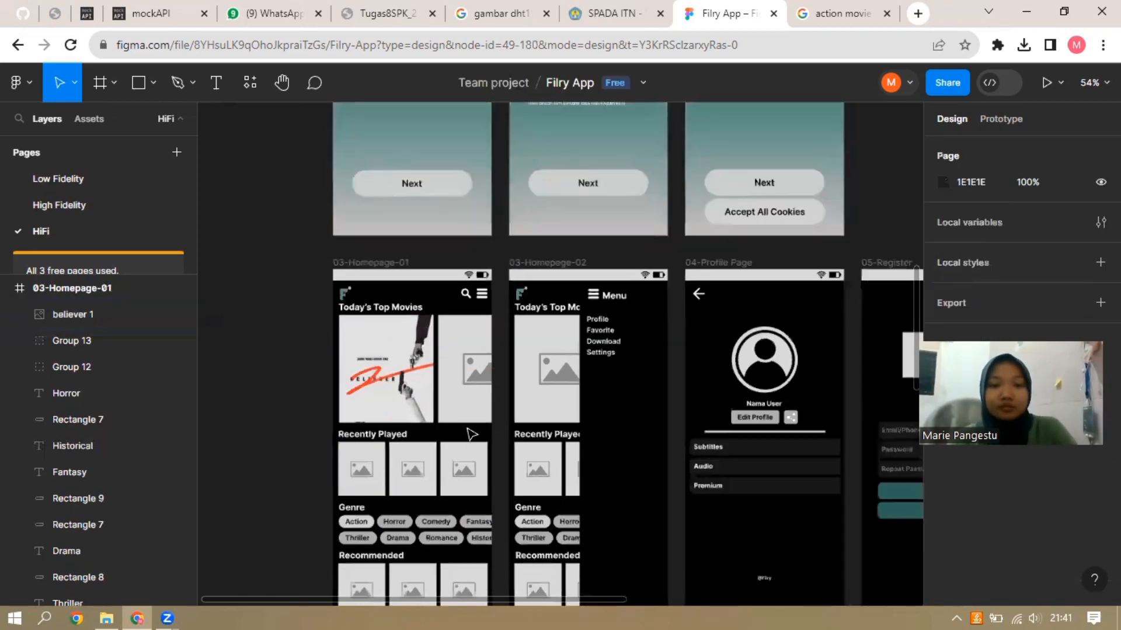
{"action": "scroll", "coordinate": [470, 434], "scroll_direction": "down", "scroll_amount": 3}
{"action": "scroll", "coordinate": [474, 430], "scroll_direction": "up", "scroll_amount": 4}
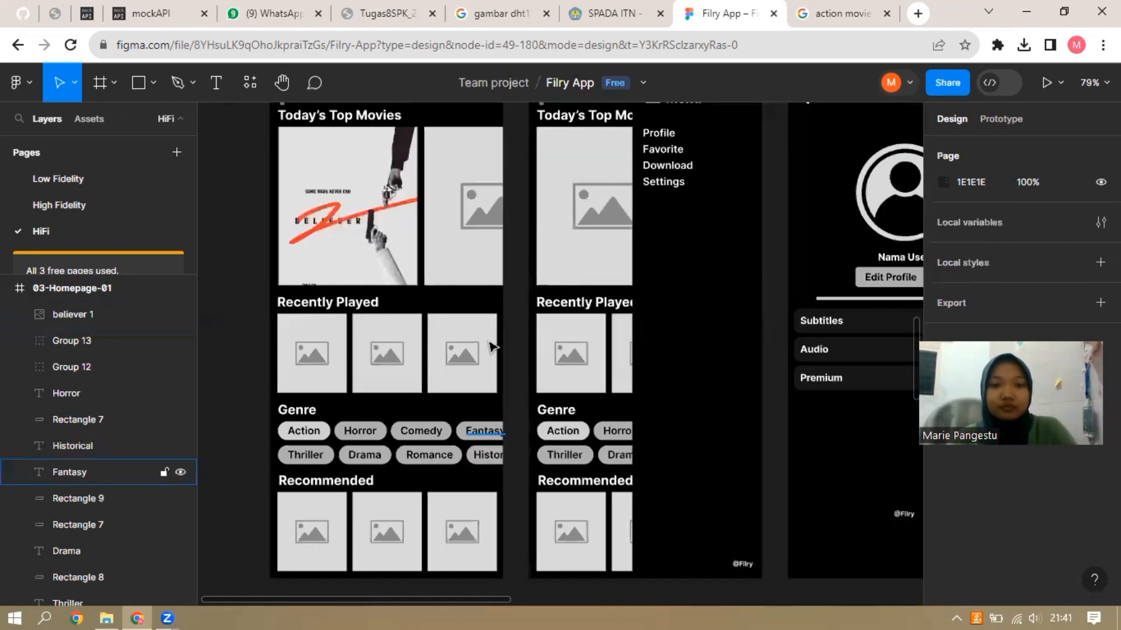
{"action": "scroll", "coordinate": [464, 260], "scroll_direction": "up", "scroll_amount": 3}
{"action": "scroll", "coordinate": [461, 225], "scroll_direction": "down", "scroll_amount": 1}
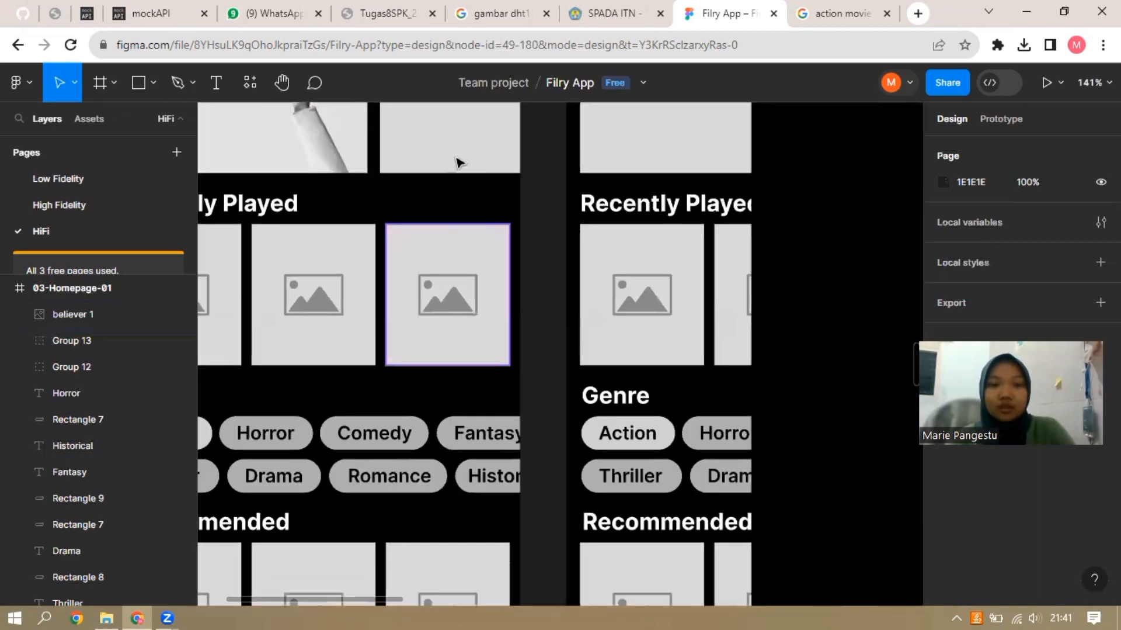
{"action": "scroll", "coordinate": [466, 378], "scroll_direction": "up", "scroll_amount": 5}
{"action": "scroll", "coordinate": [466, 378], "scroll_direction": "down", "scroll_amount": 2}
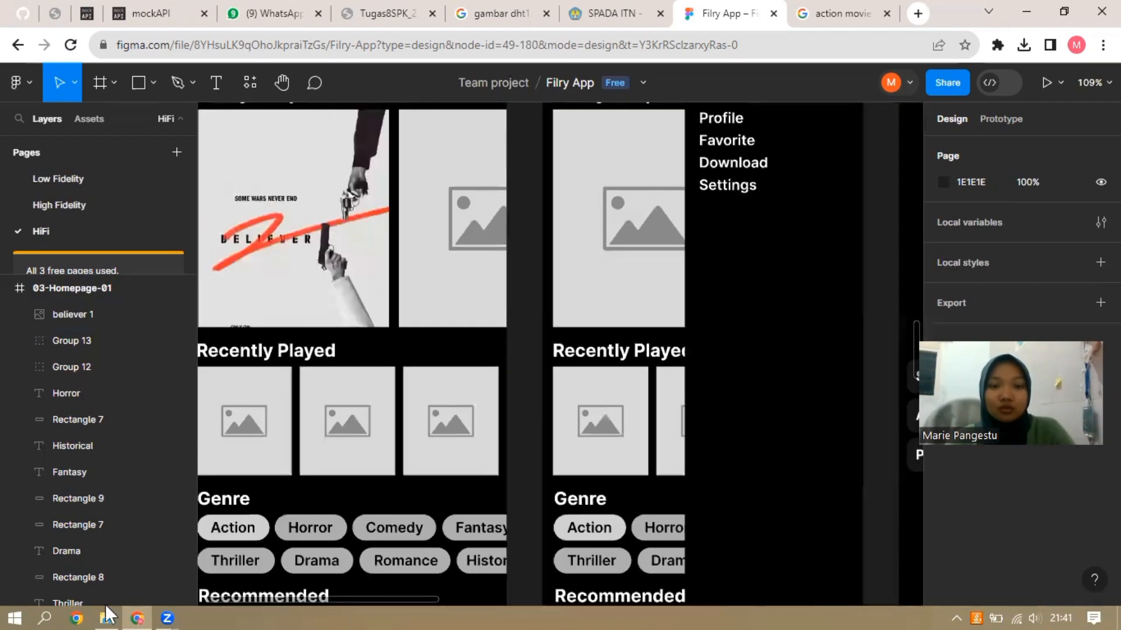
{"action": "key", "text": "alt+Tab"}
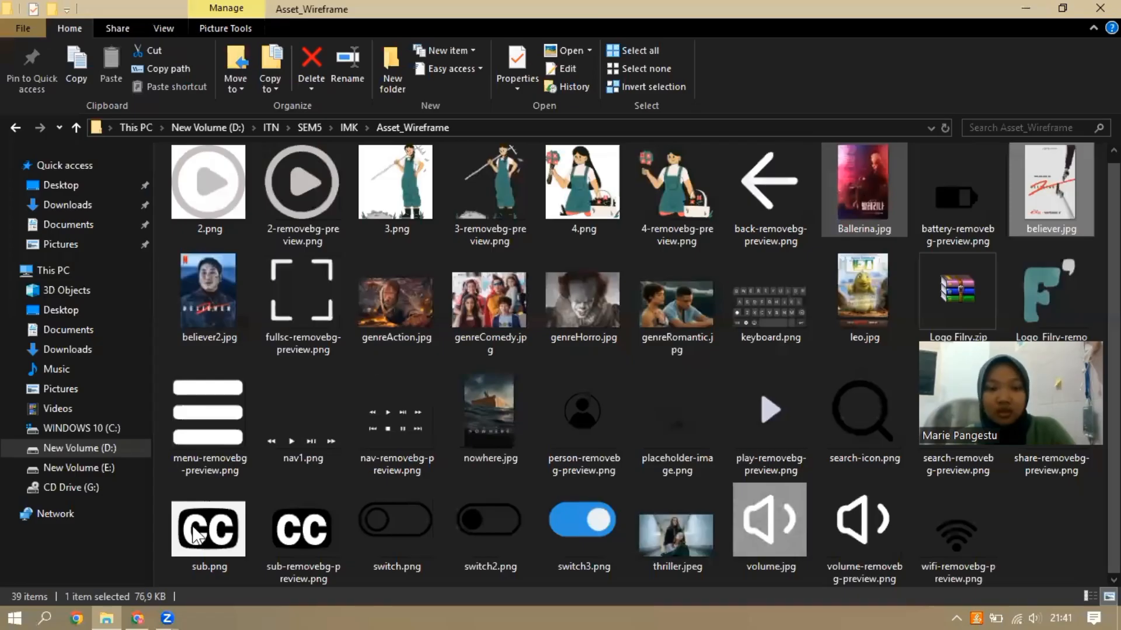
{"action": "mouse_move", "coordinate": [141, 613]}
{"action": "left_click_drag", "start_coordinate": [140, 613], "coordinate": [435, 338]}
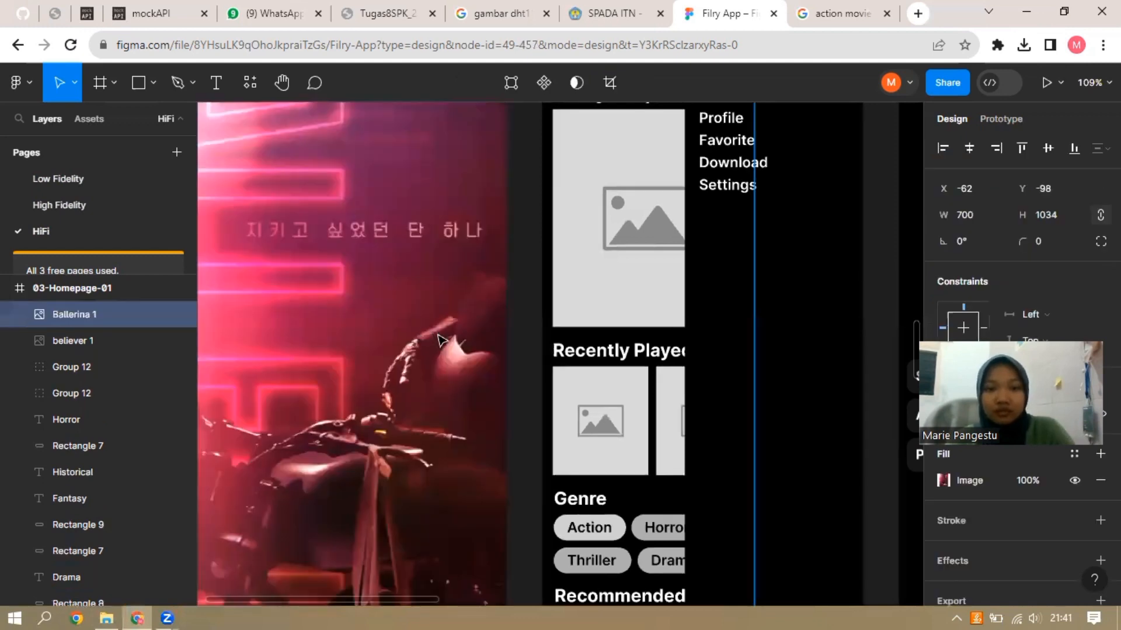
Unlock the Ballerina poster's proportions and size it to 214 × 244
{"action": "scroll", "coordinate": [444, 340], "scroll_direction": "down", "scroll_amount": 1}
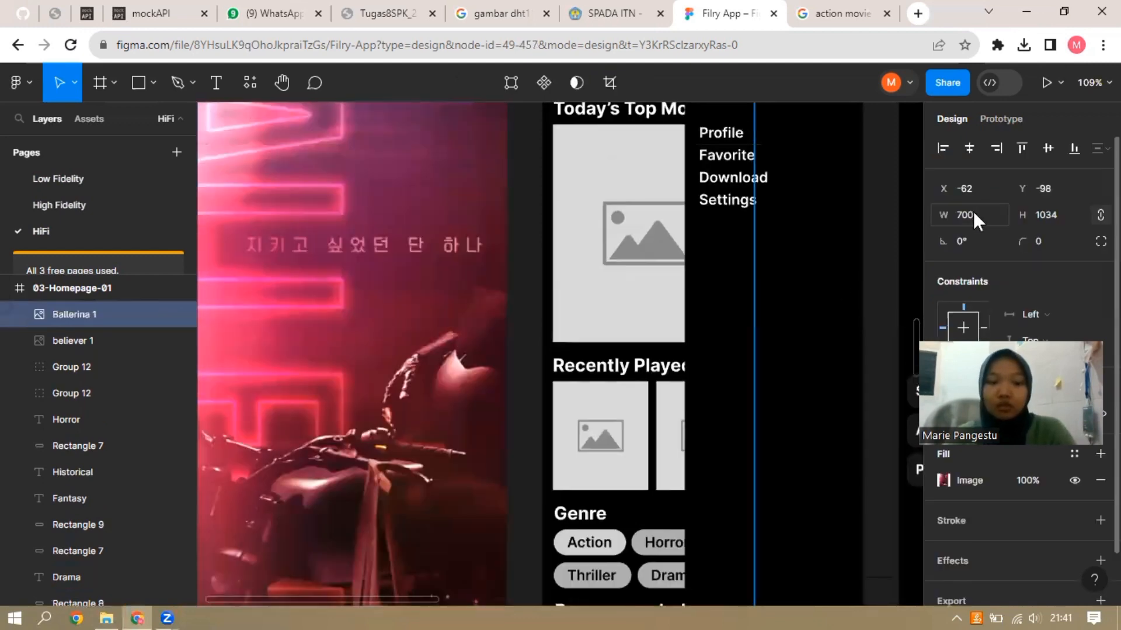
{"action": "left_click", "coordinate": [973, 212]}
{"action": "type", "text": "21"}
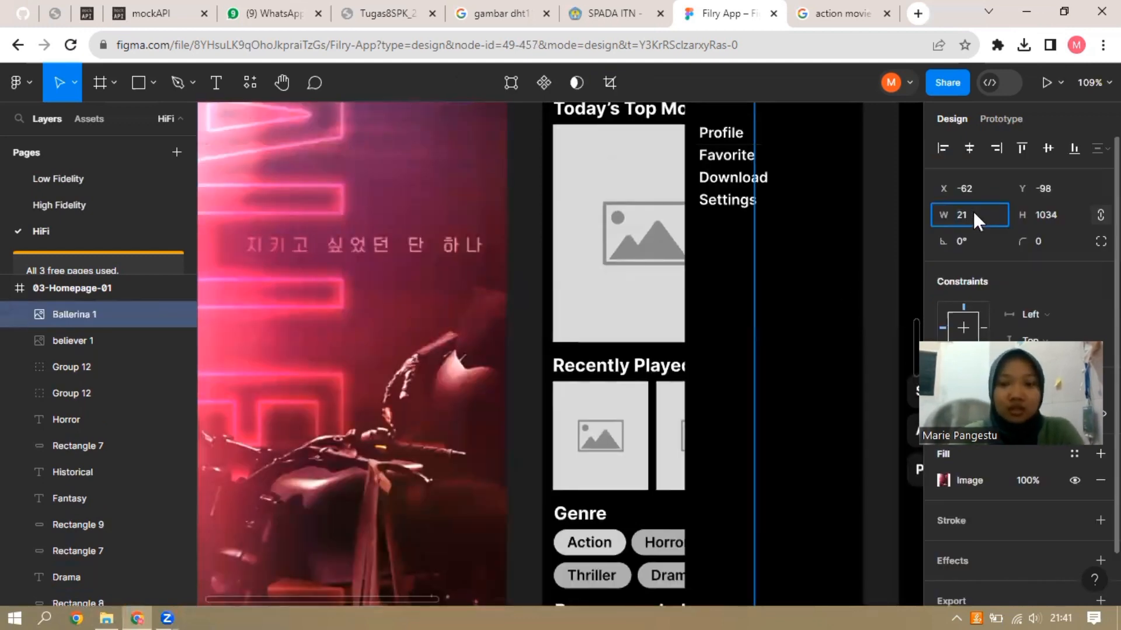
{"action": "type", "text": "4"}
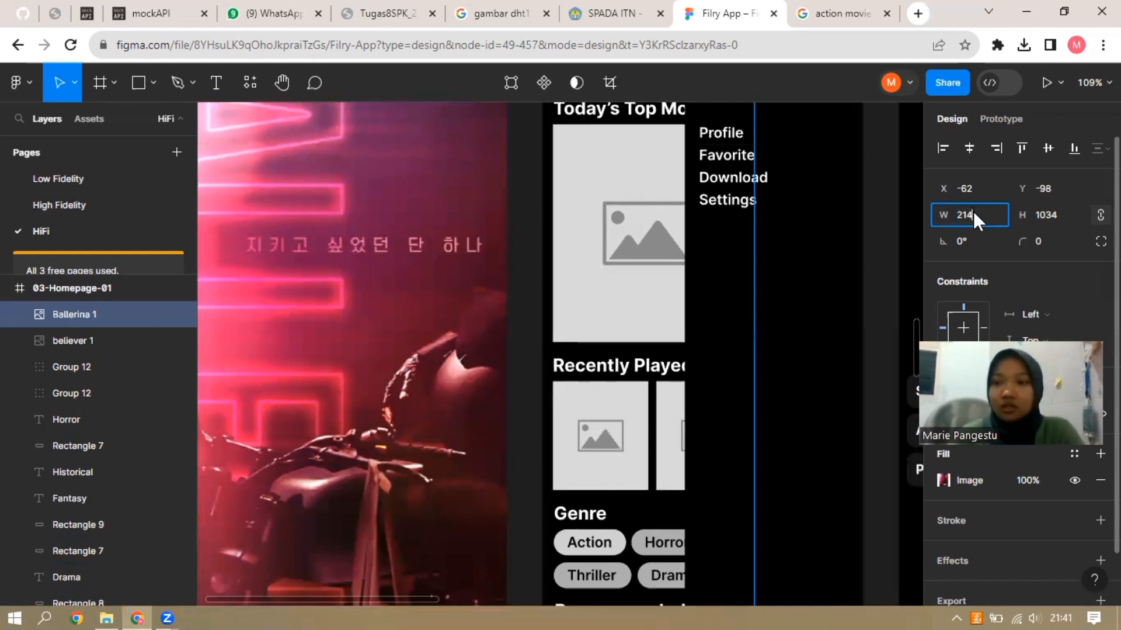
{"action": "left_click", "coordinate": [1061, 216]}
{"action": "type", "text": "244"}
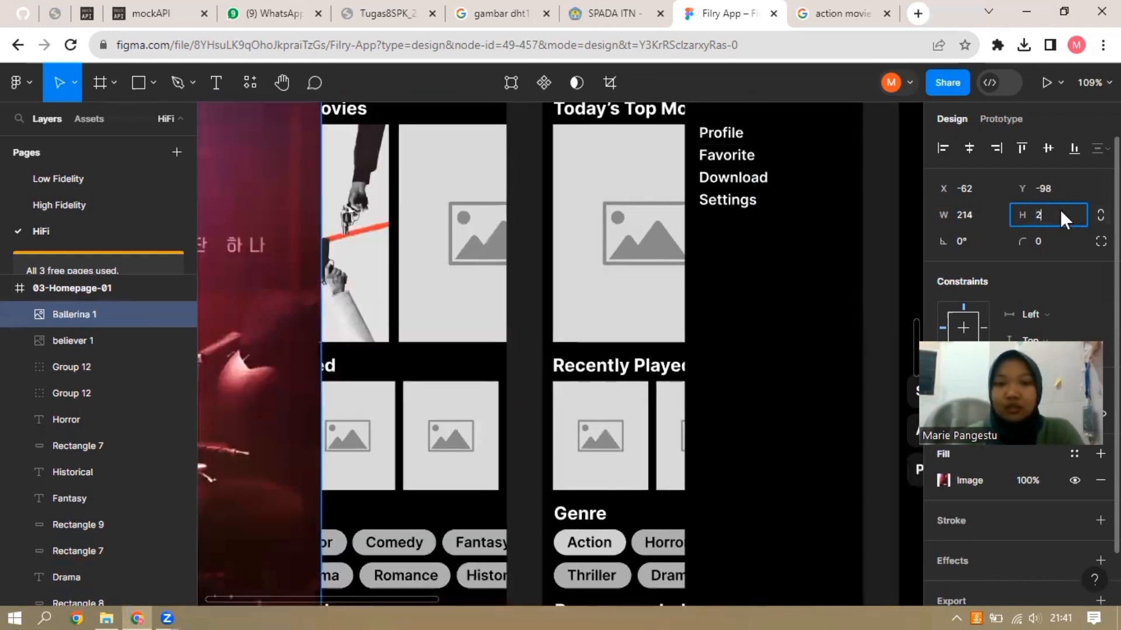
{"action": "key", "text": "Return"}
Delete the second Today's Top Movies placeholder in 03-Homepage-01 and put the Ballerina poster in its place at X 235, Y 104
{"action": "scroll", "coordinate": [408, 241], "scroll_direction": "up", "scroll_amount": 1}
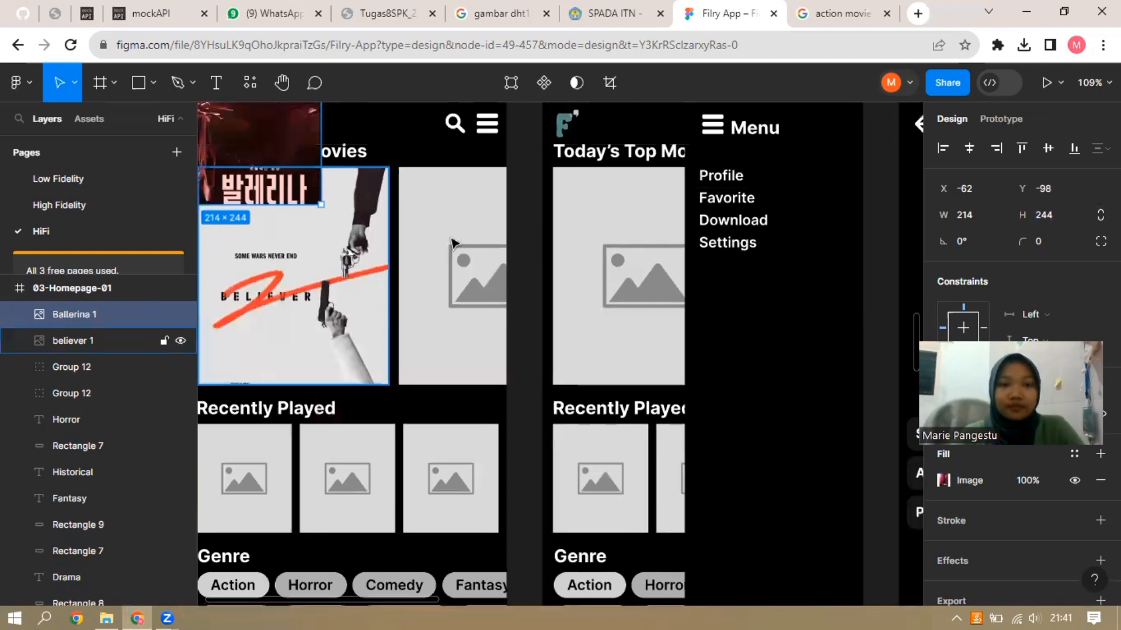
{"action": "left_click", "coordinate": [453, 241]}
{"action": "scroll", "coordinate": [455, 243], "scroll_direction": "up", "scroll_amount": 1}
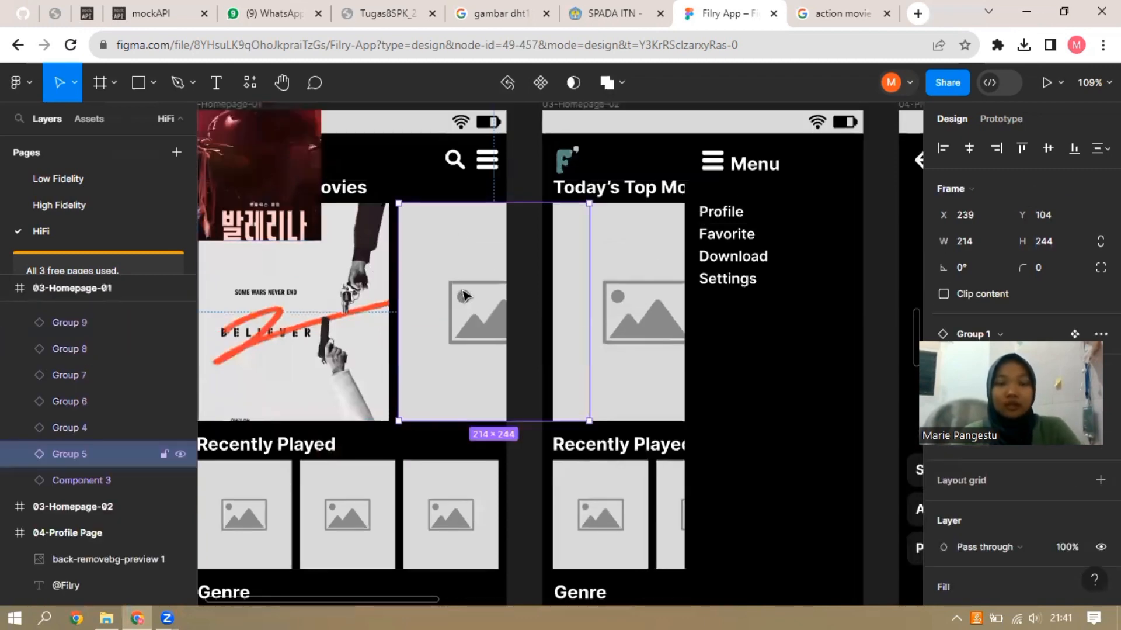
{"action": "scroll", "coordinate": [442, 296], "scroll_direction": "down", "scroll_amount": 1}
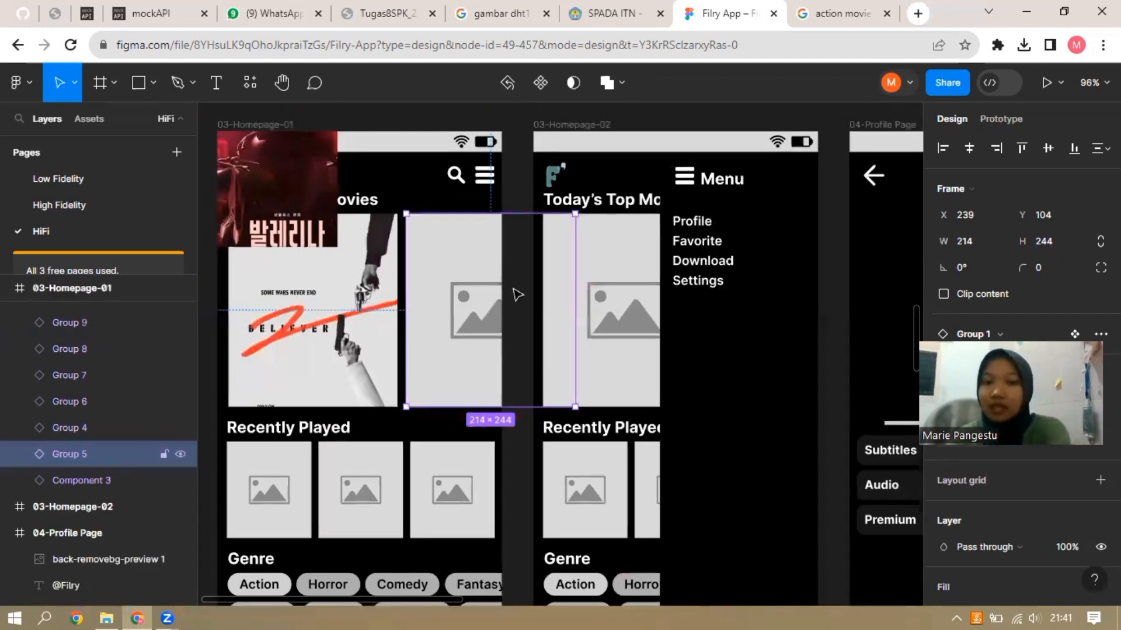
{"action": "key", "text": "Delete"}
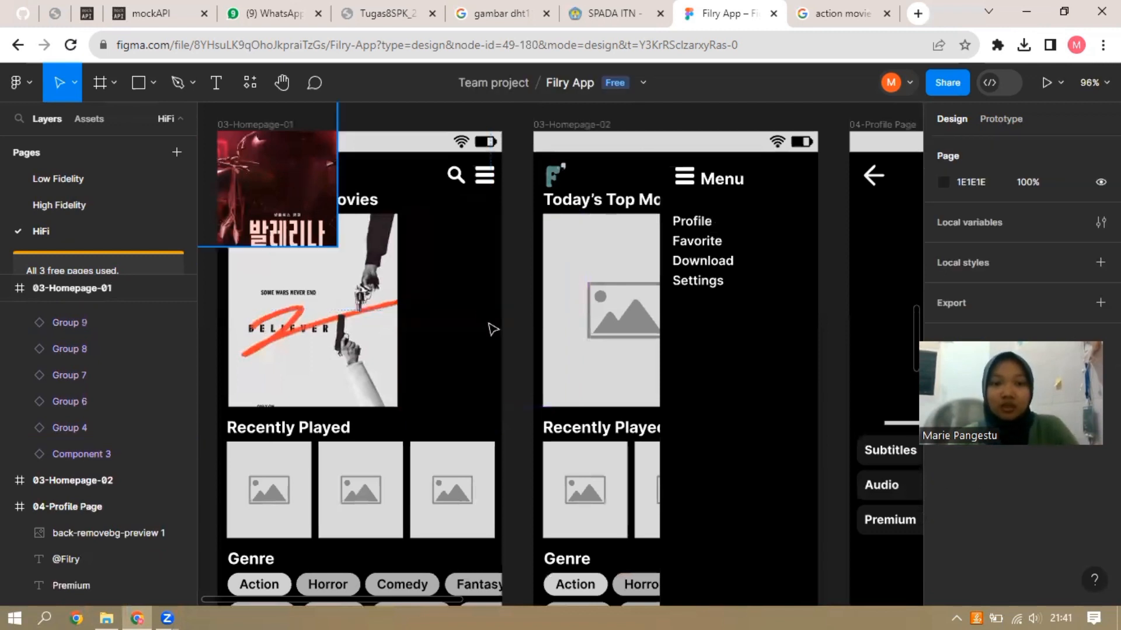
{"action": "left_click_drag", "start_coordinate": [319, 201], "coordinate": [463, 315]}
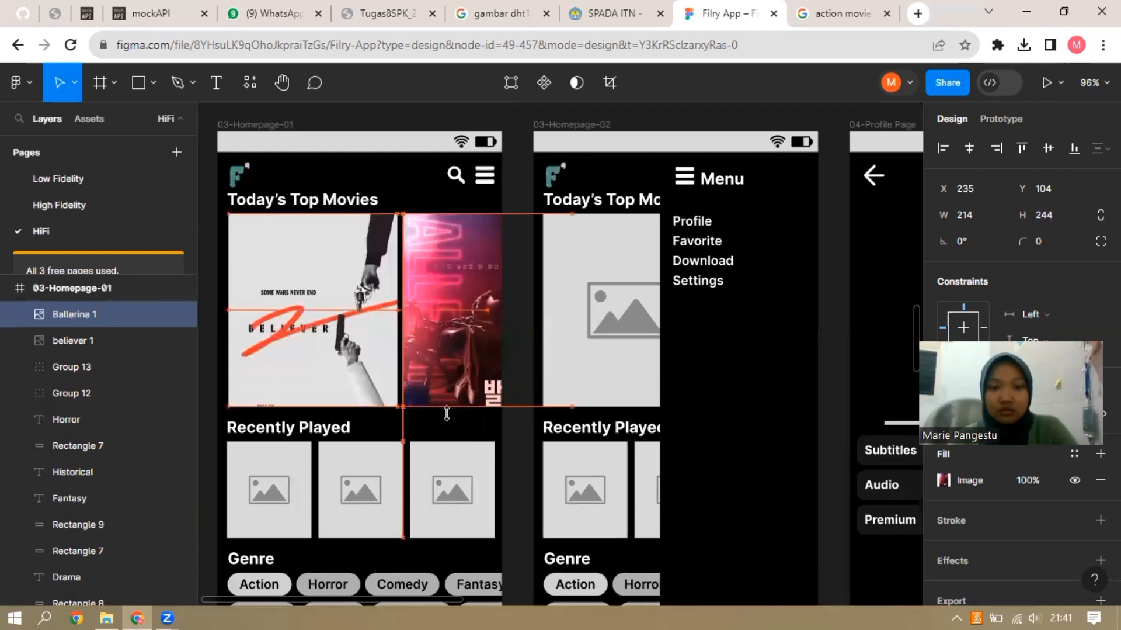
{"action": "key", "text": "Escape"}
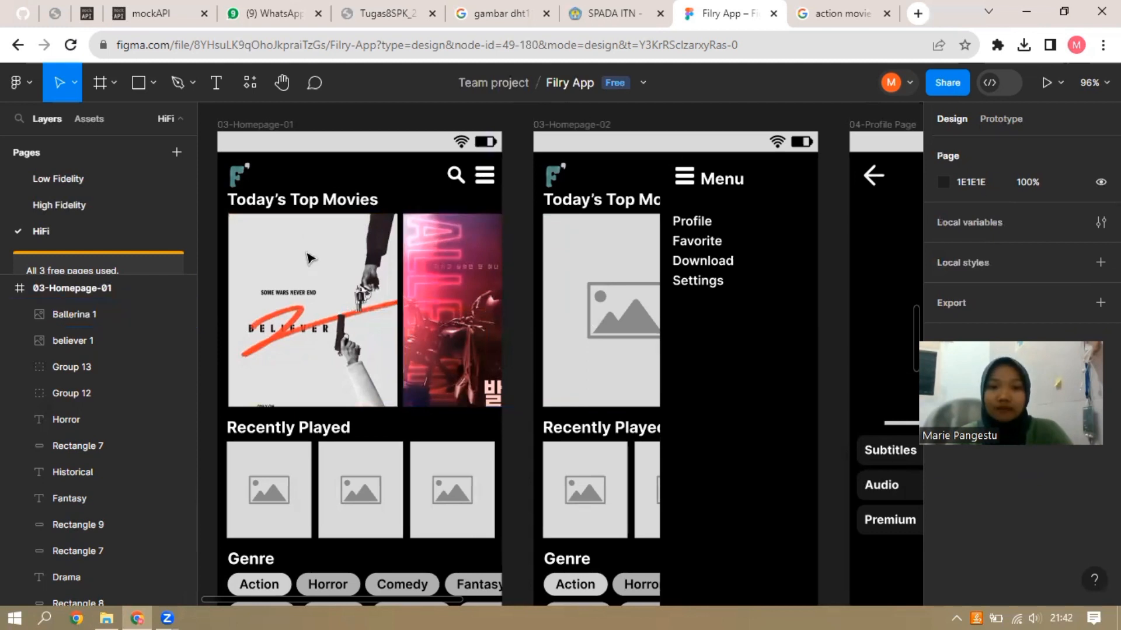
Copy the Believer poster into 03-Homepage-02, replacing the Today's Top Movies placeholder there, and place it at X 12, Y 104
{"action": "left_click", "coordinate": [377, 299]}
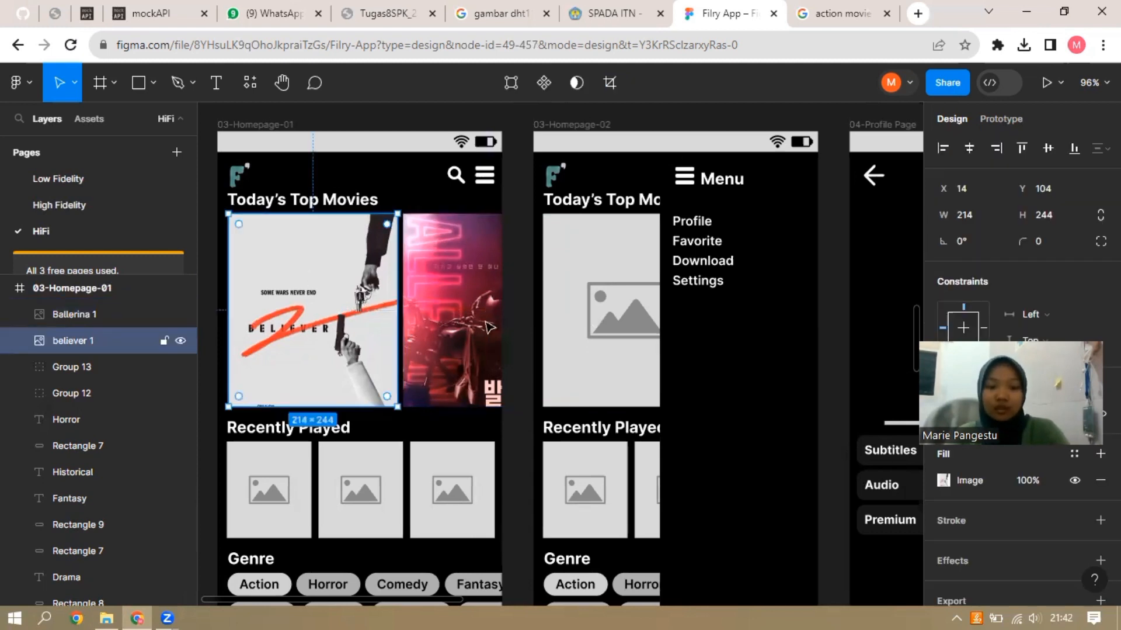
{"action": "left_click", "coordinate": [597, 315]}
{"action": "key", "text": "ctrl+v"}
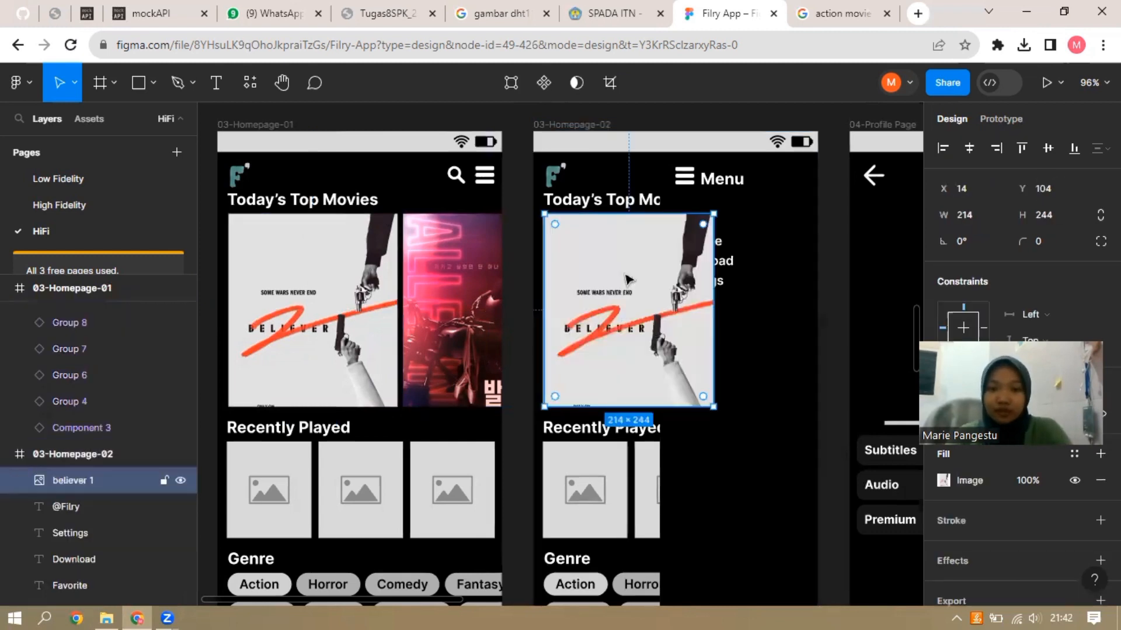
{"action": "left_click_drag", "start_coordinate": [629, 281], "coordinate": [642, 367]}
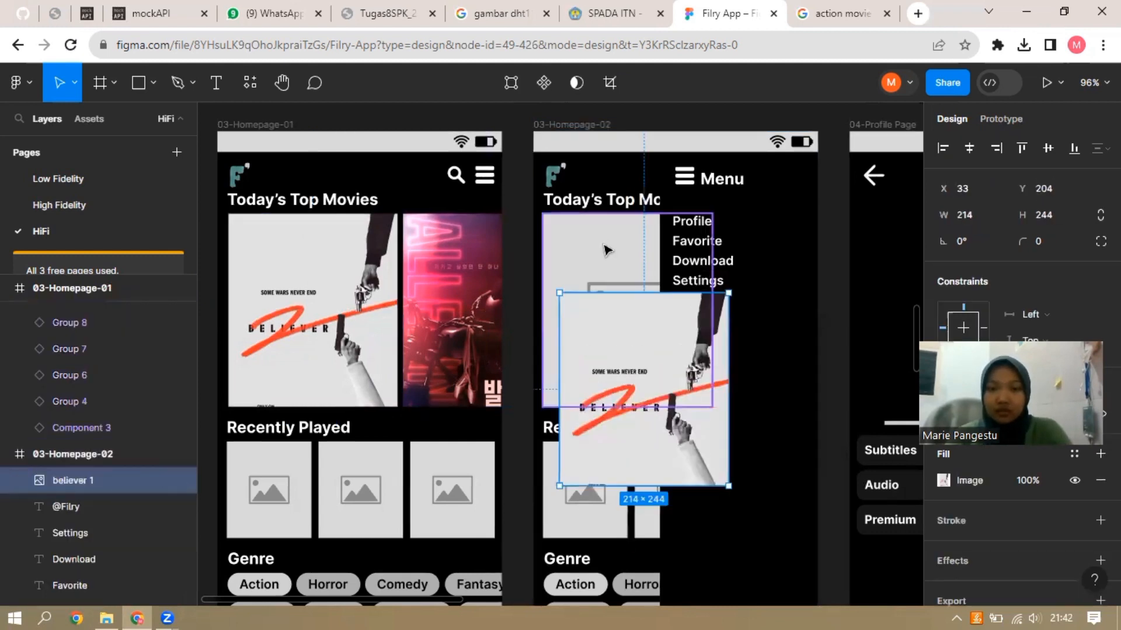
{"action": "left_click", "coordinate": [604, 250]}
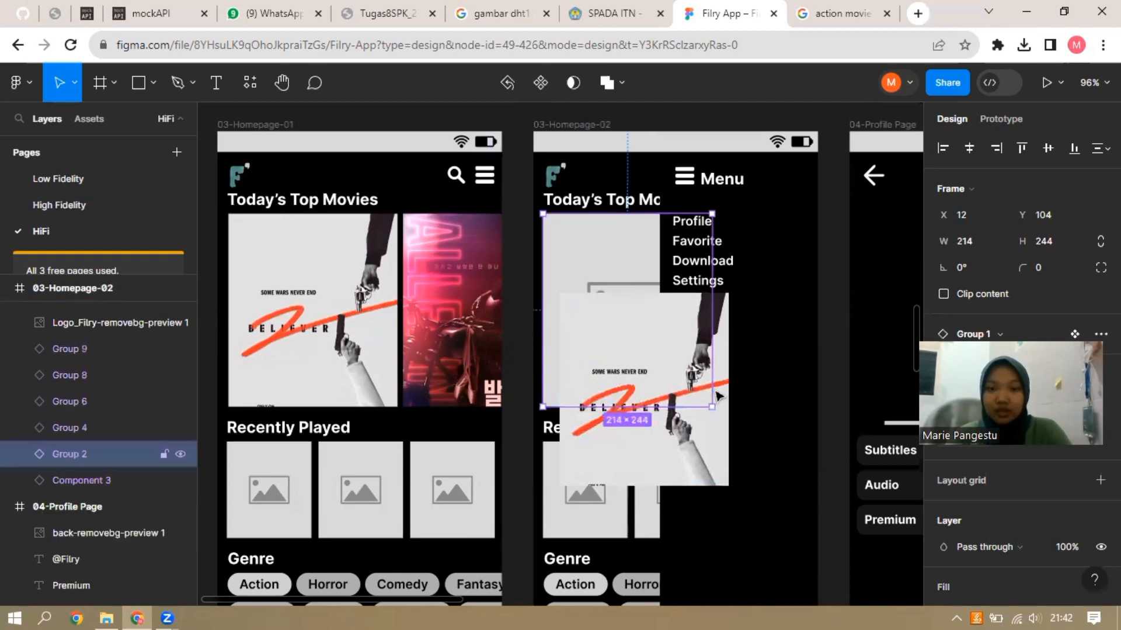
{"action": "key", "text": "Delete"}
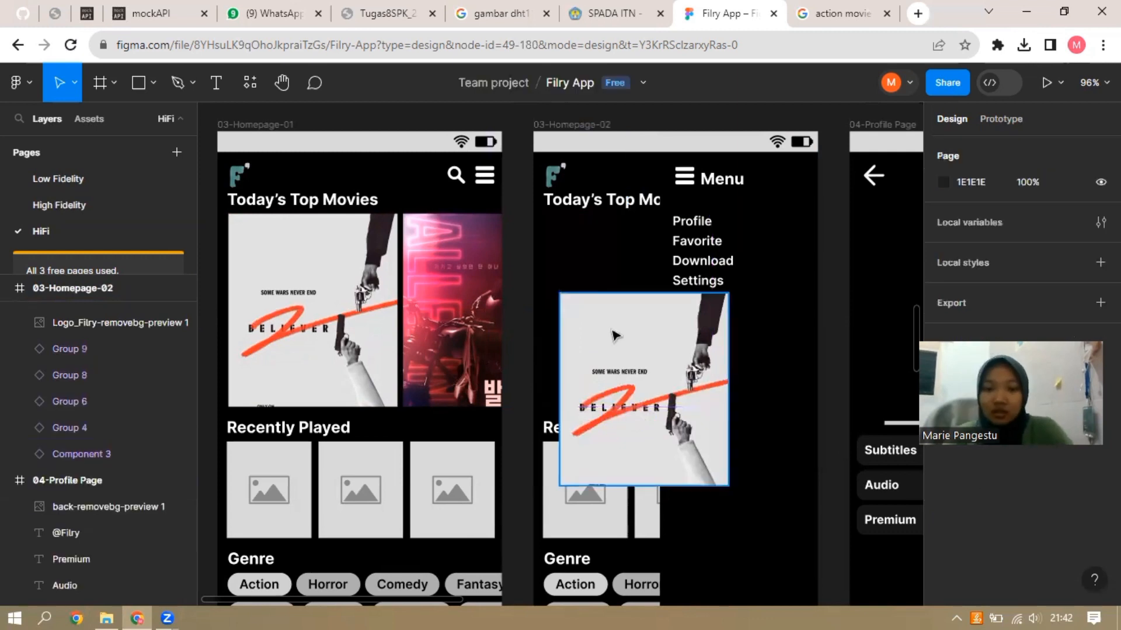
{"action": "left_click_drag", "start_coordinate": [614, 335], "coordinate": [624, 352]}
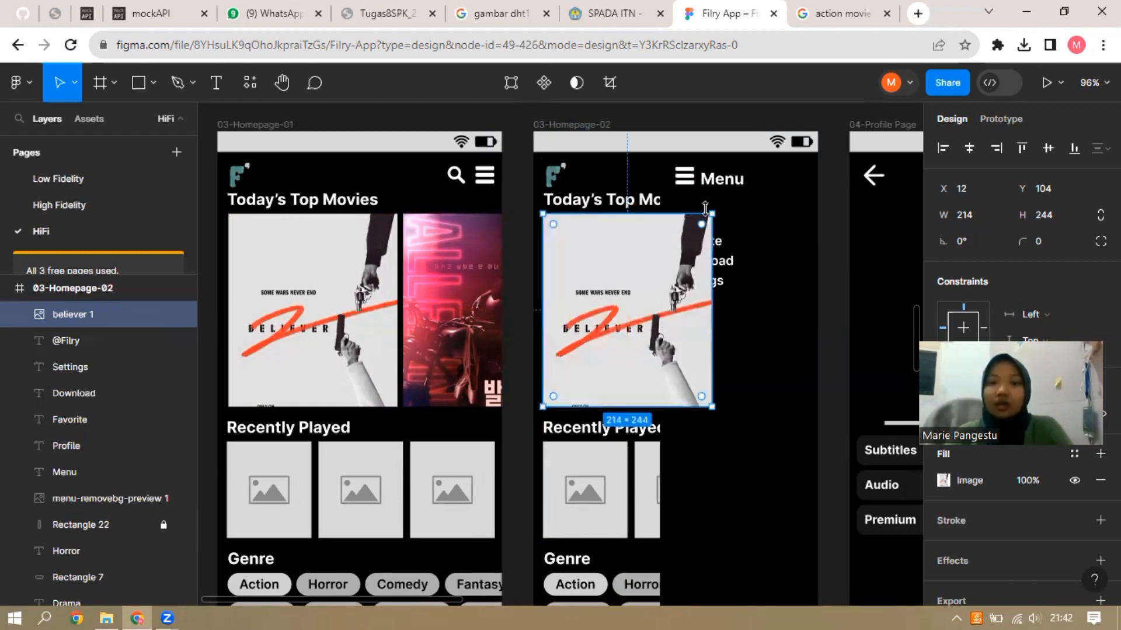
Send the Believer poster in 03-Homepage-02 to the back, behind the menu panel
{"action": "right_click", "coordinate": [676, 252]}
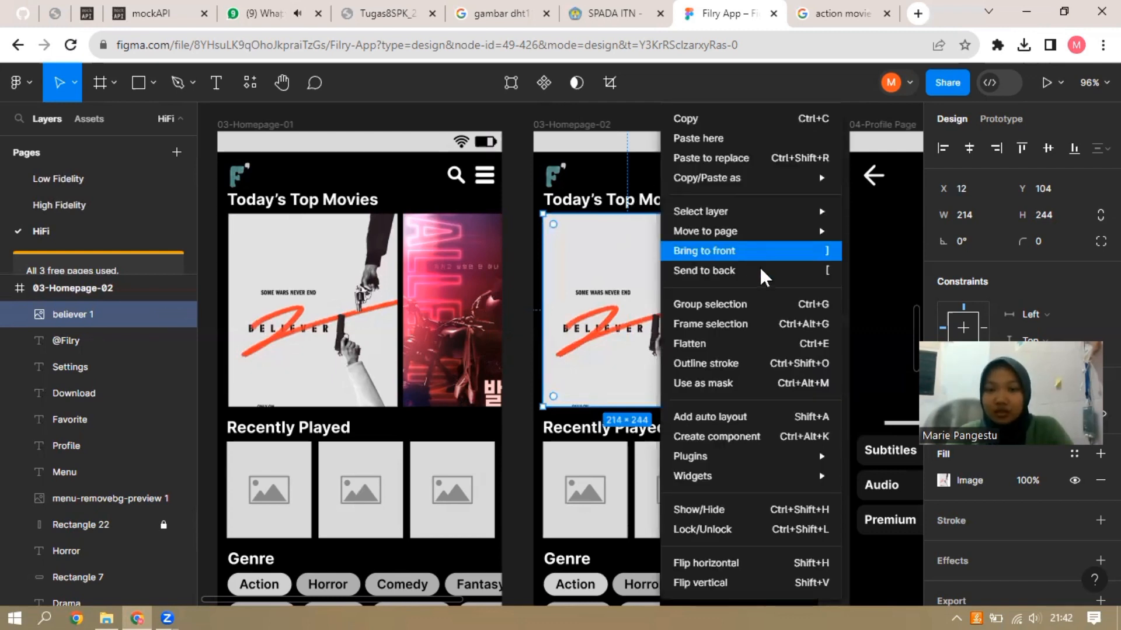
{"action": "left_click", "coordinate": [761, 268]}
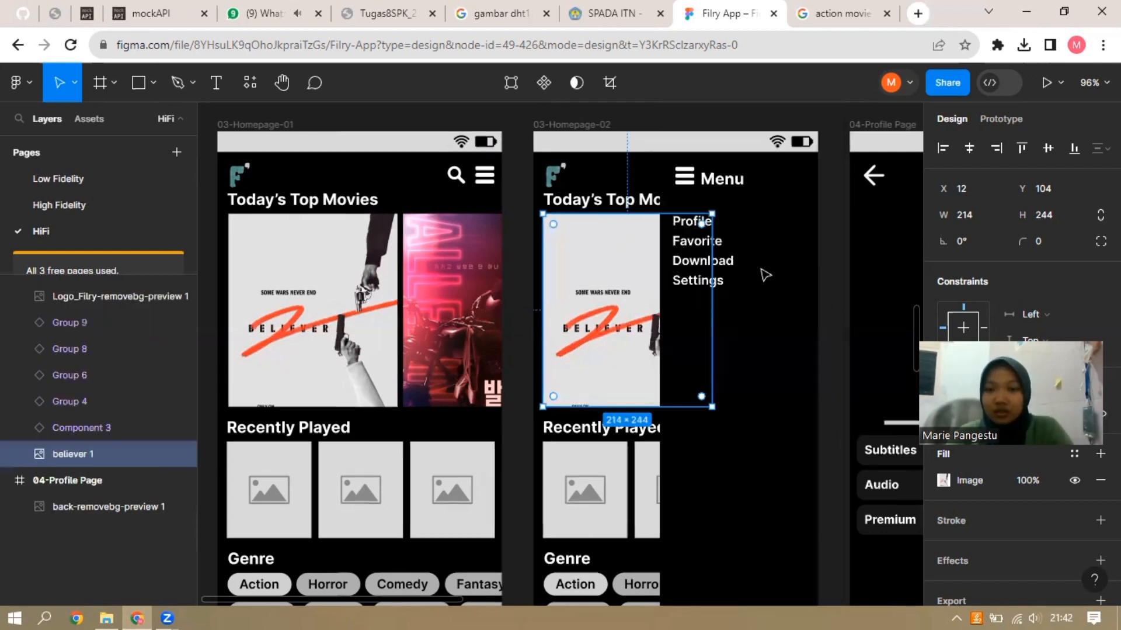
{"action": "left_click", "coordinate": [579, 415]}
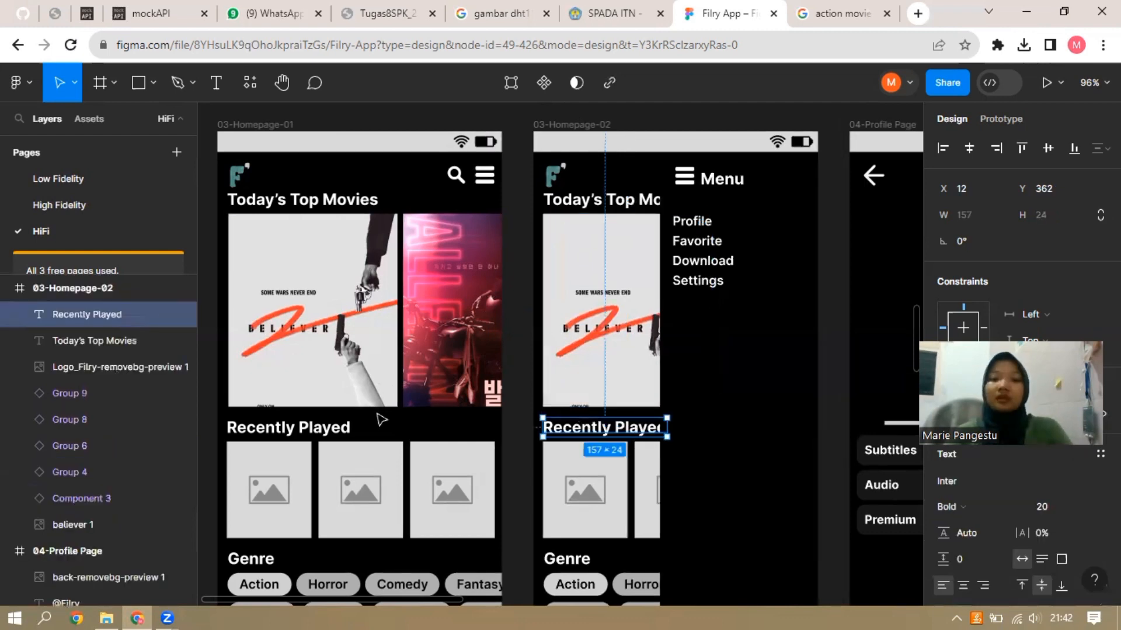
Switch to File Explorer and bring leo.jpg from the Asset_Wireframe folder into the 03-Homepage-01 frame
{"action": "scroll", "coordinate": [381, 419], "scroll_direction": "down", "scroll_amount": 1}
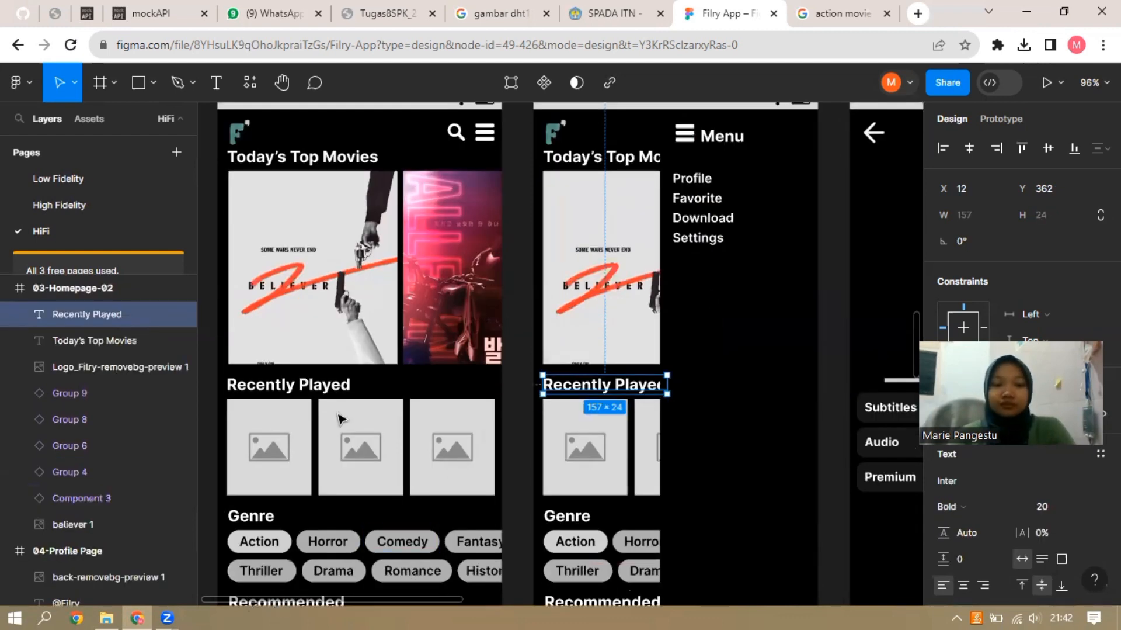
{"action": "scroll", "coordinate": [342, 418], "scroll_direction": "left", "scroll_amount": 3}
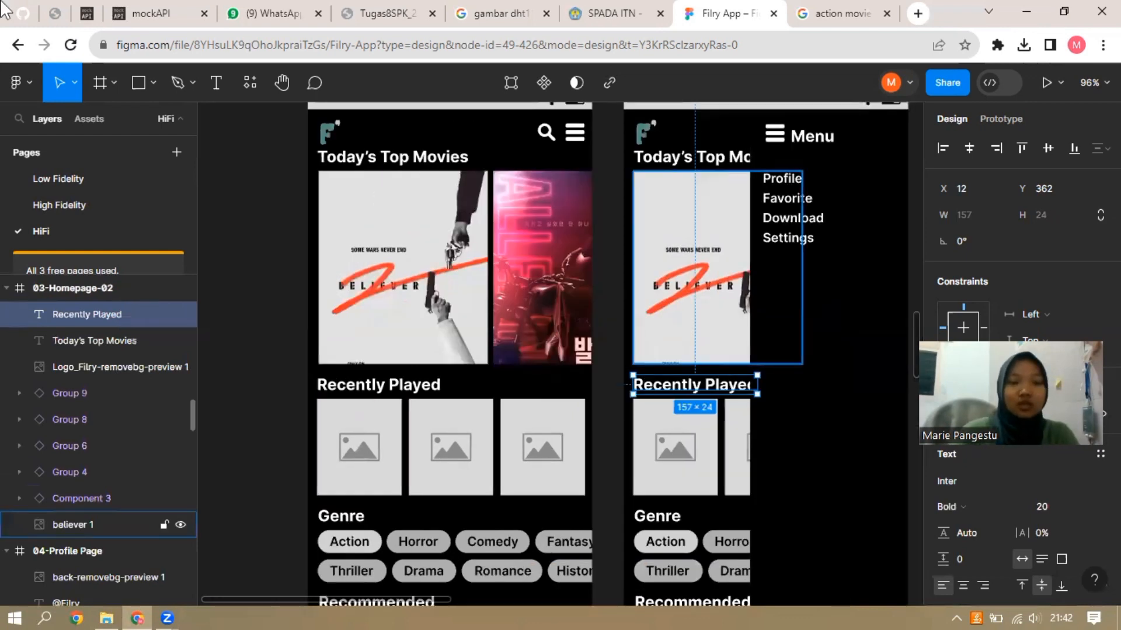
{"action": "left_click", "coordinate": [107, 617]}
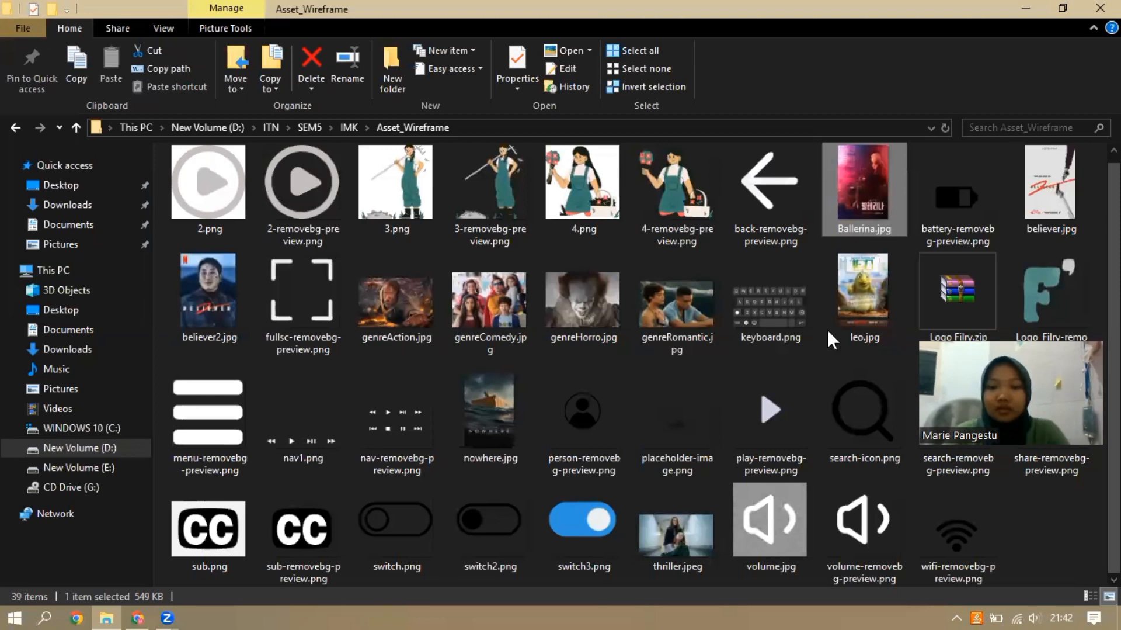
{"action": "left_click", "coordinate": [864, 281]}
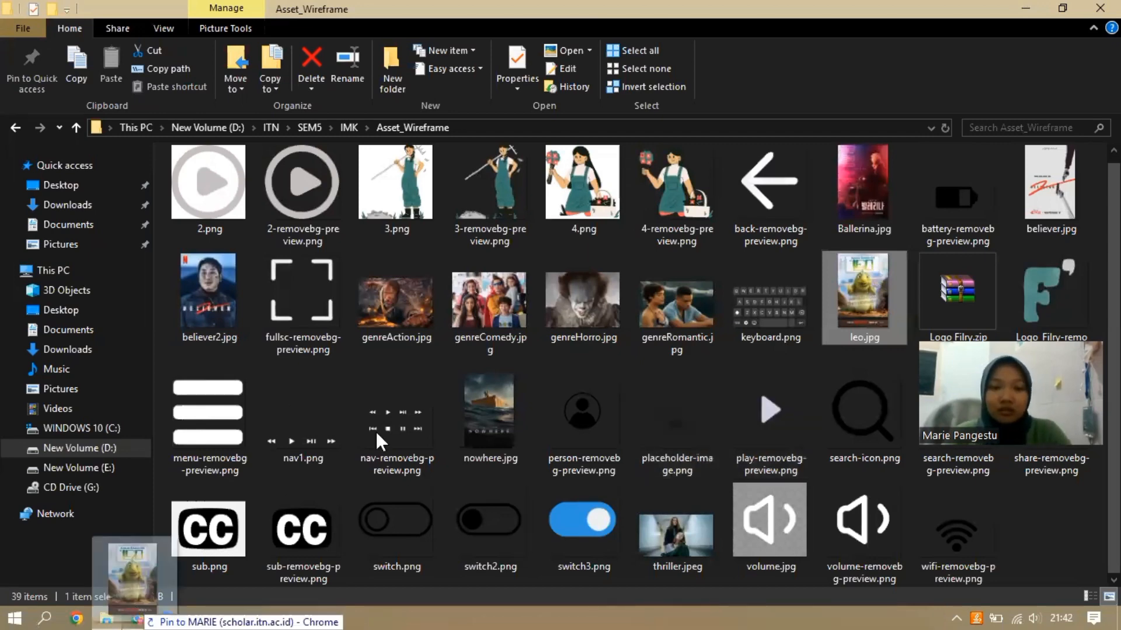
{"action": "left_click", "coordinate": [137, 618]}
{"action": "left_click_drag", "start_coordinate": [398, 479], "coordinate": [400, 515]}
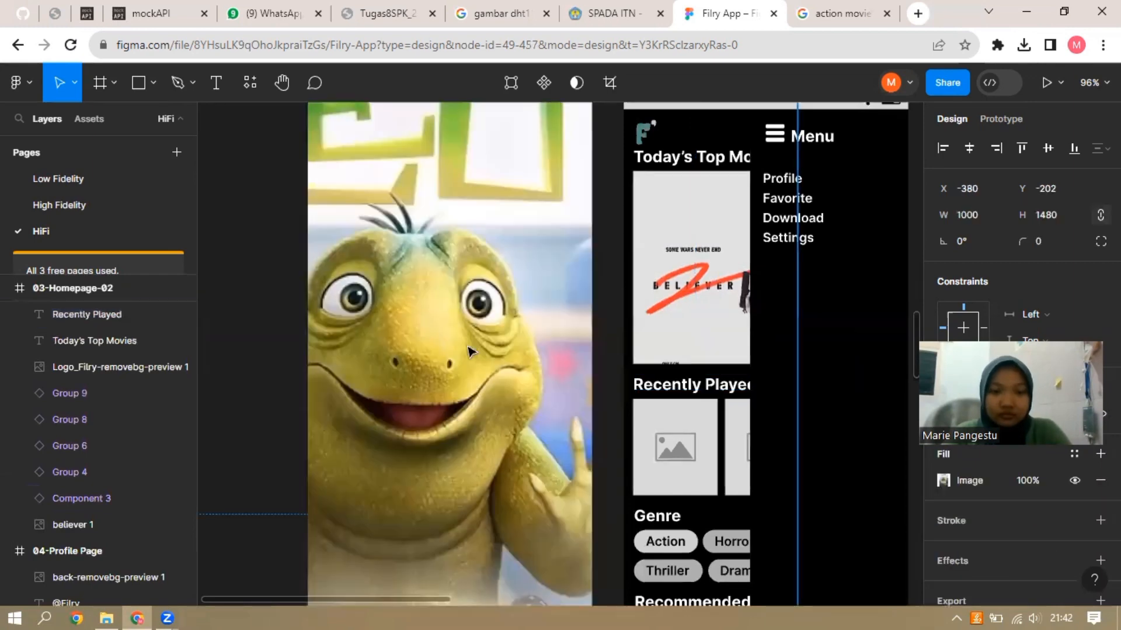
Shrink the Leo poster to about 432 × 943 and move it to about X 79, Y 211 in 03-Homepage-01
{"action": "scroll", "coordinate": [469, 347], "scroll_direction": "down", "scroll_amount": 4}
{"action": "left_click_drag", "start_coordinate": [202, 223], "coordinate": [461, 465]}
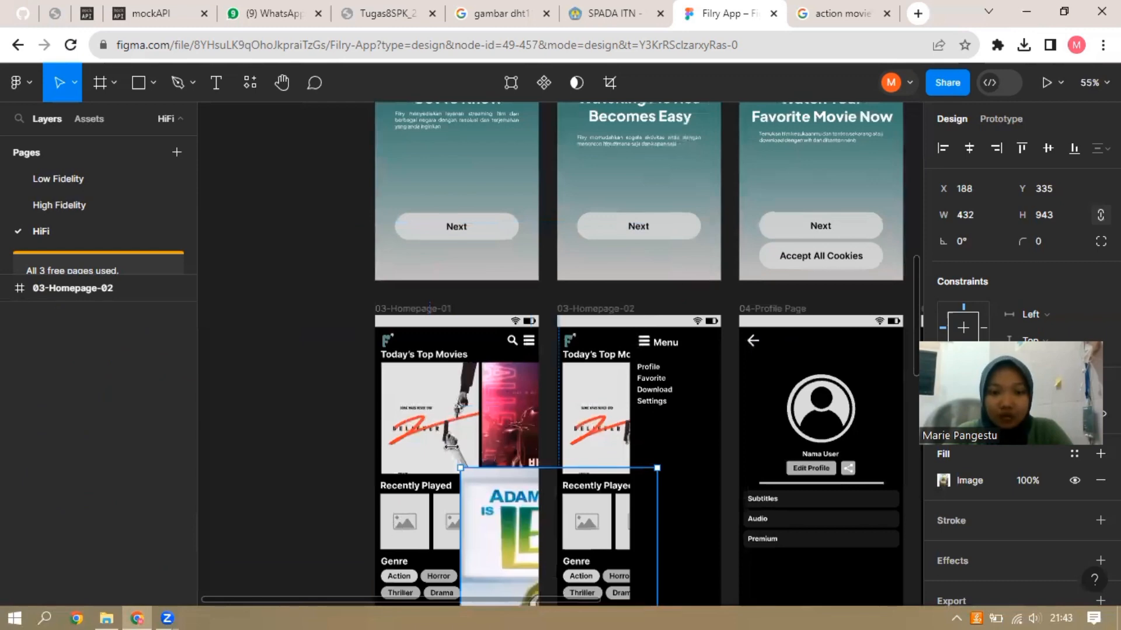
{"action": "left_click_drag", "start_coordinate": [500, 503], "coordinate": [450, 446]}
{"action": "scroll", "coordinate": [345, 352], "scroll_direction": "down", "scroll_amount": 1}
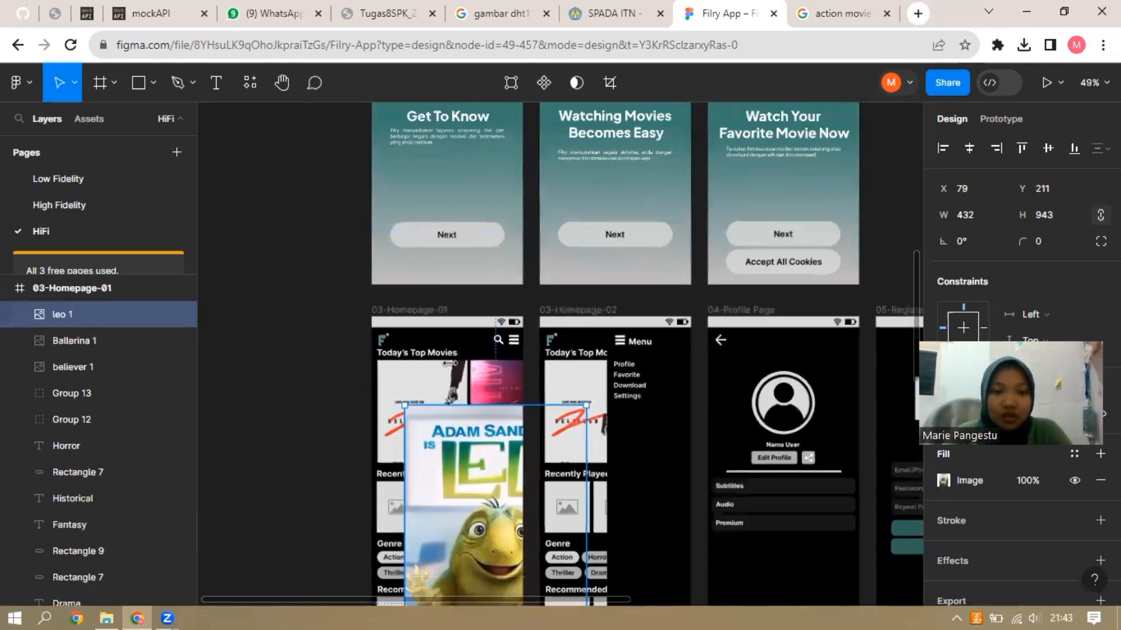
{"action": "scroll", "coordinate": [450, 363], "scroll_direction": "up", "scroll_amount": 3}
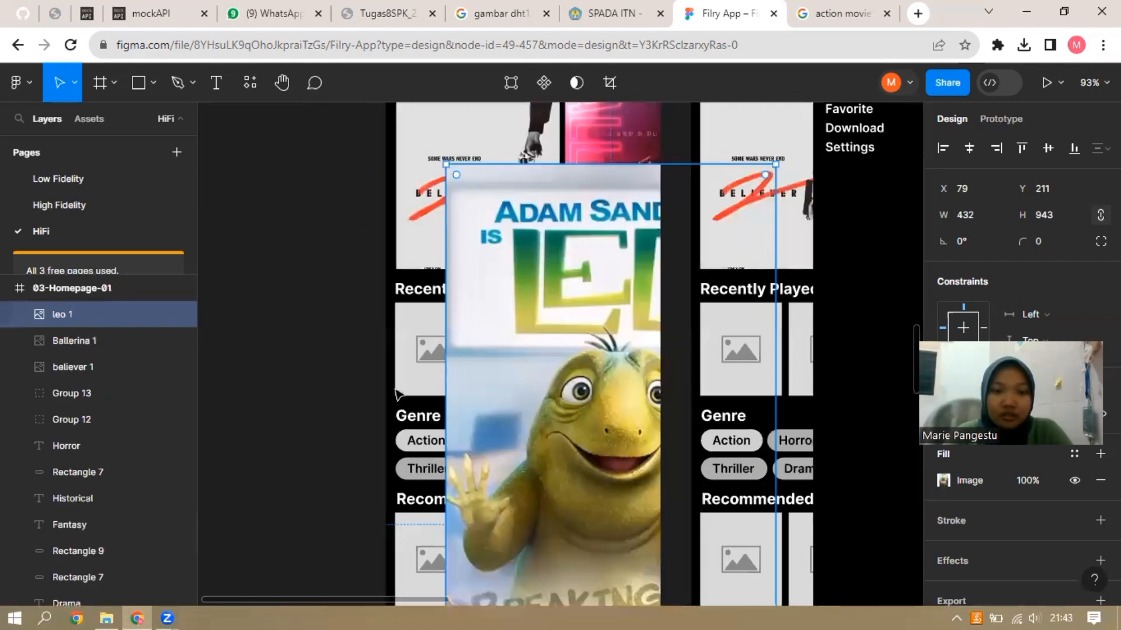
Unlock the Leo poster's proportions and size it to 107 × 122, matching the first placeholder under Recently Played
{"action": "left_click", "coordinate": [422, 344]}
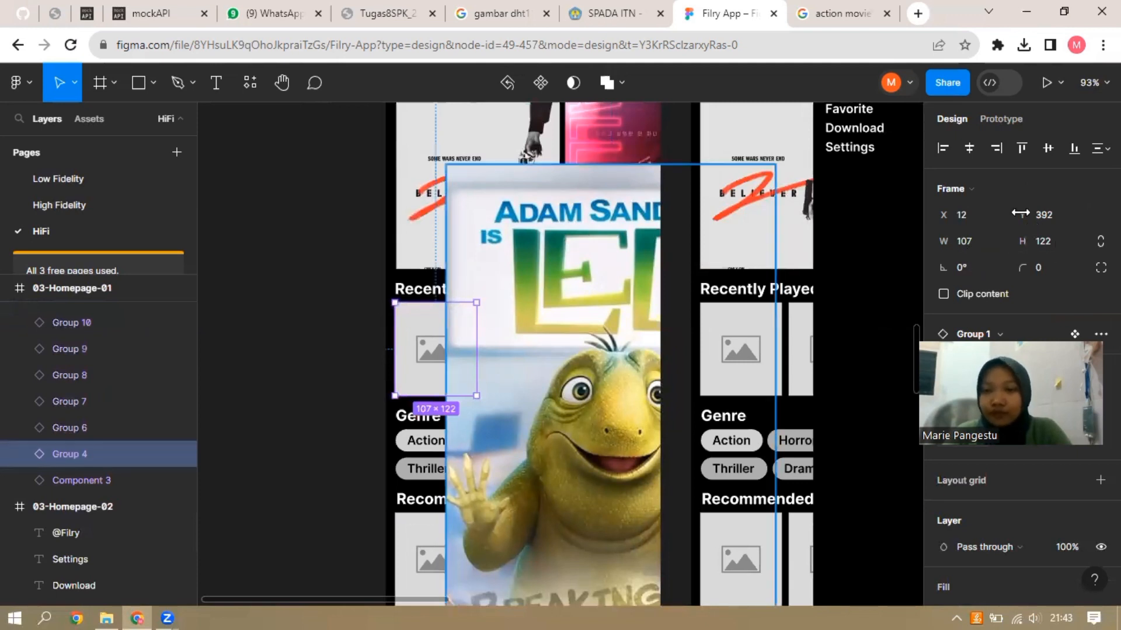
{"action": "left_click", "coordinate": [977, 216]}
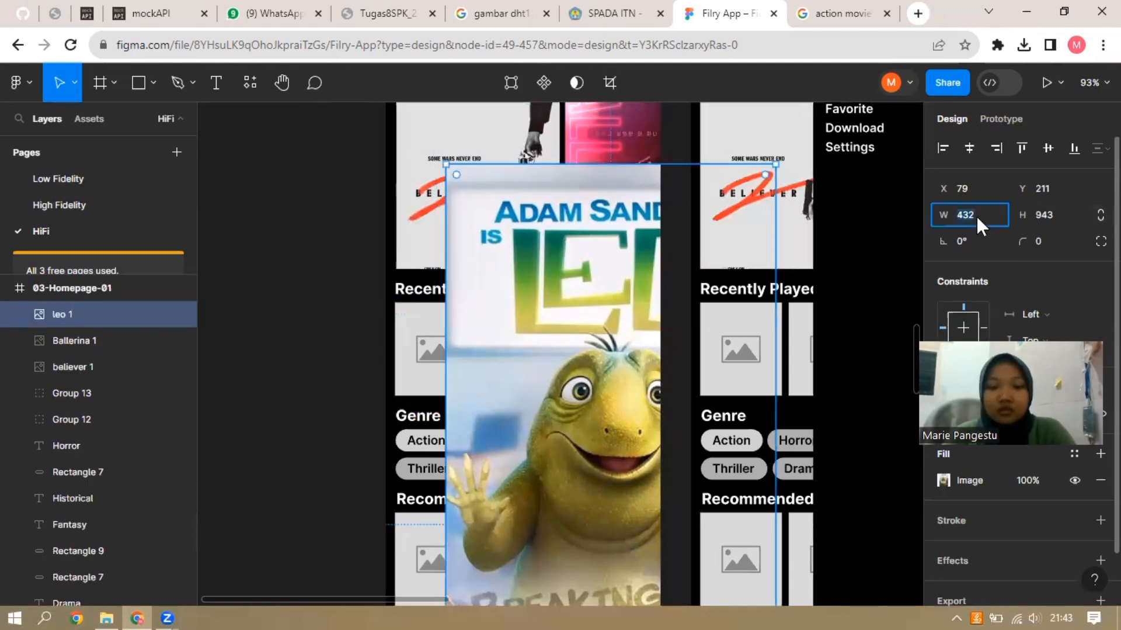
{"action": "type", "text": "107"}
{"action": "key", "text": "Return"}
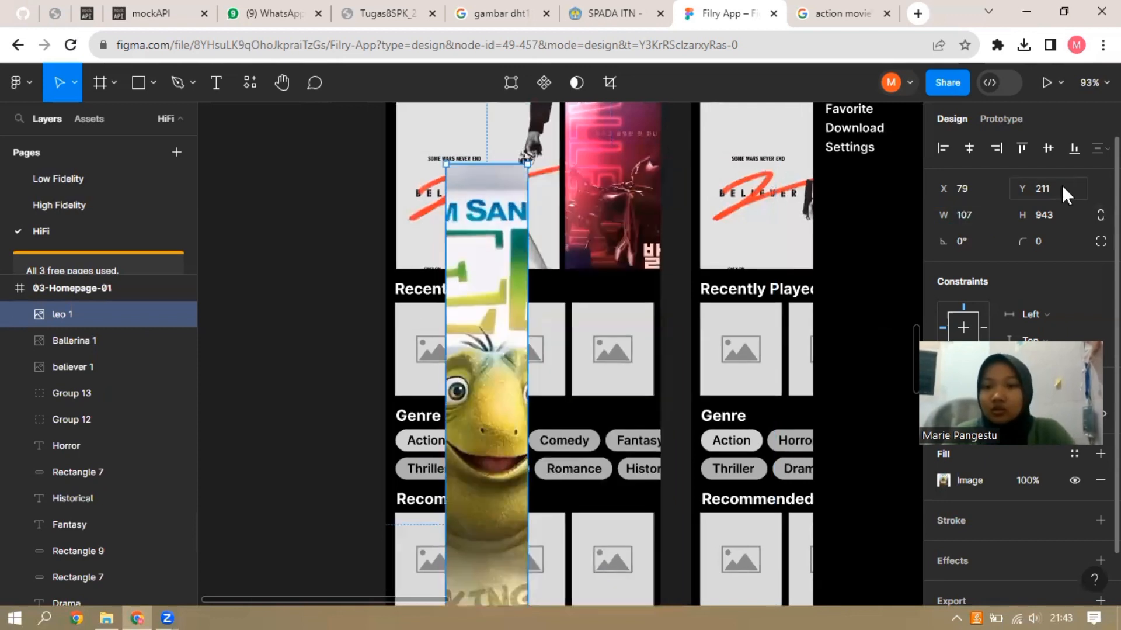
{"action": "left_click", "coordinate": [1043, 214]}
{"action": "type", "text": "122"}
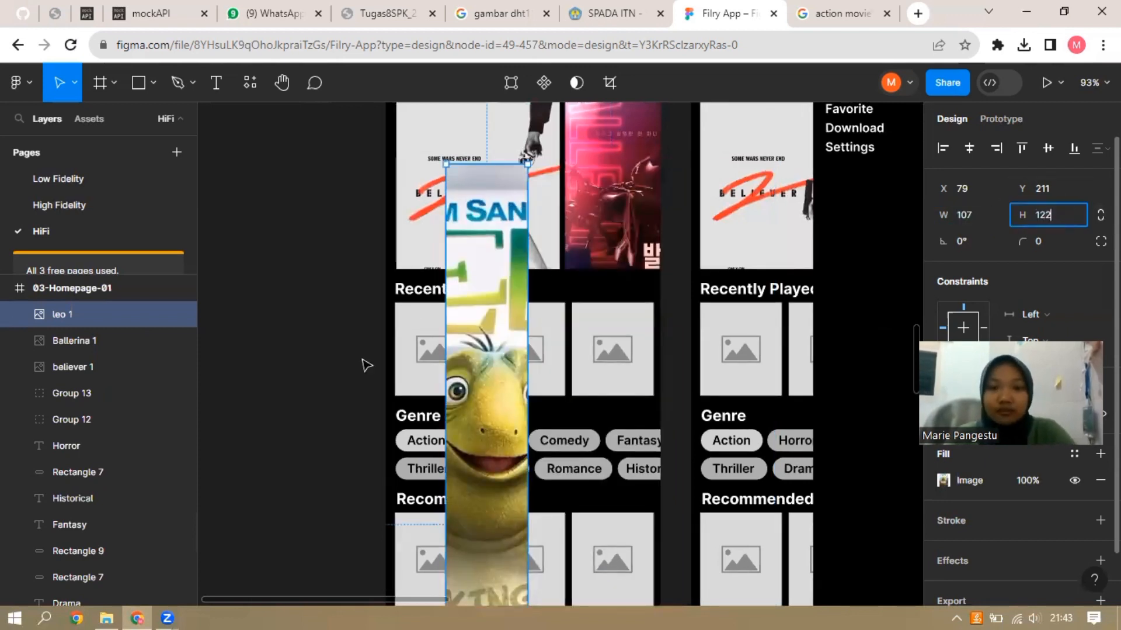
{"action": "key", "text": "Return"}
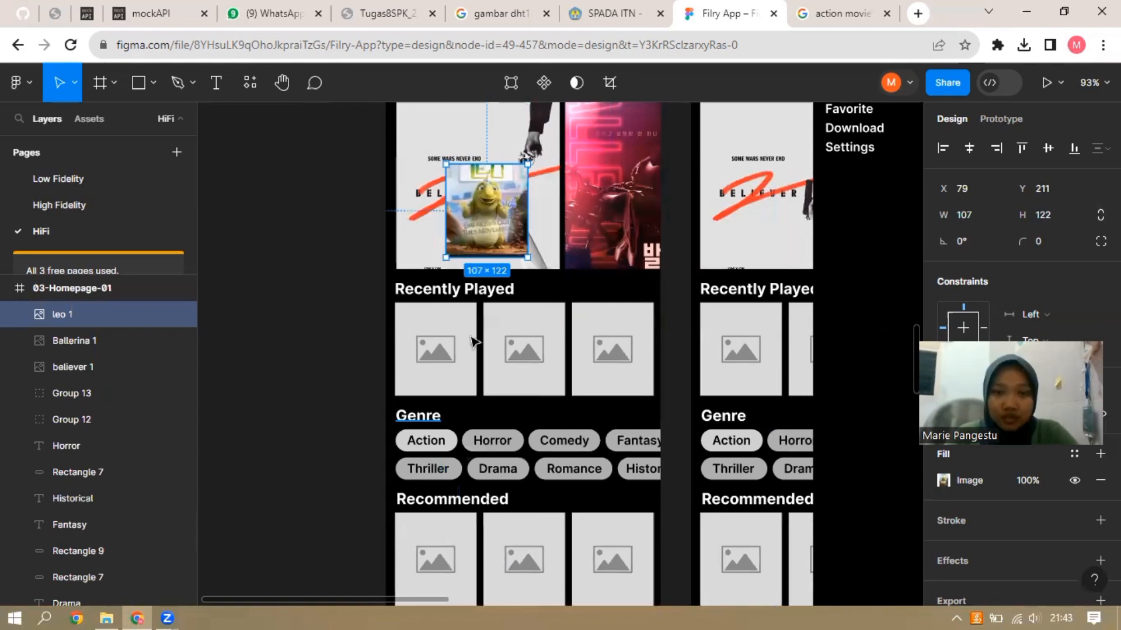
Place the Leo poster in the first Recently Played slot of 03-Homepage-01, at X 14, Y 392
{"action": "left_click_drag", "start_coordinate": [507, 214], "coordinate": [472, 356]}
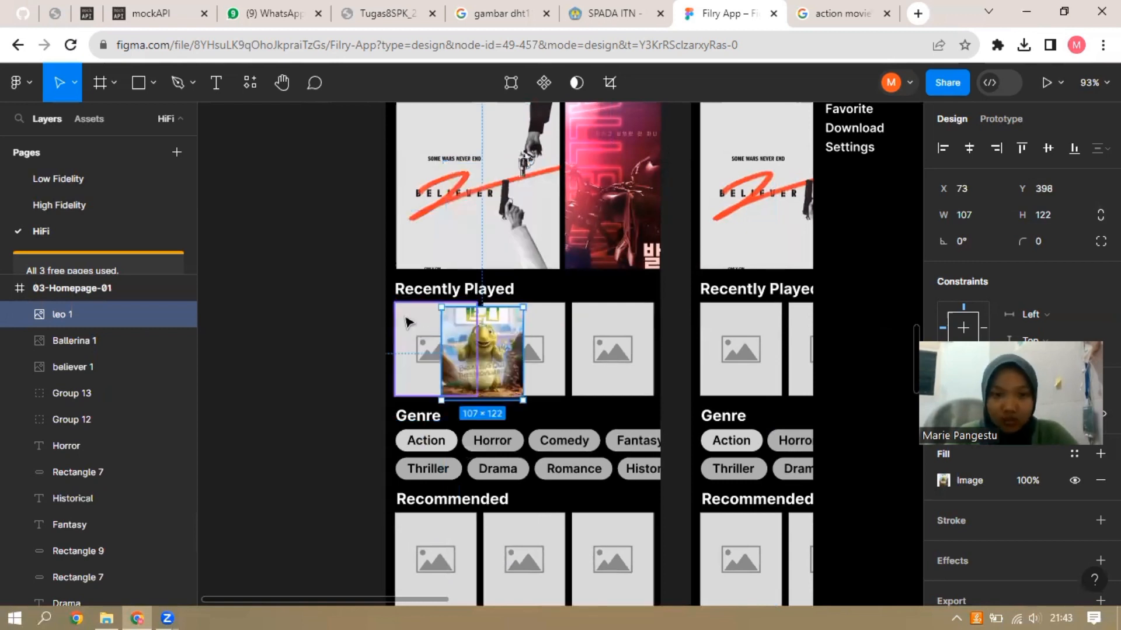
{"action": "left_click", "coordinate": [408, 321]}
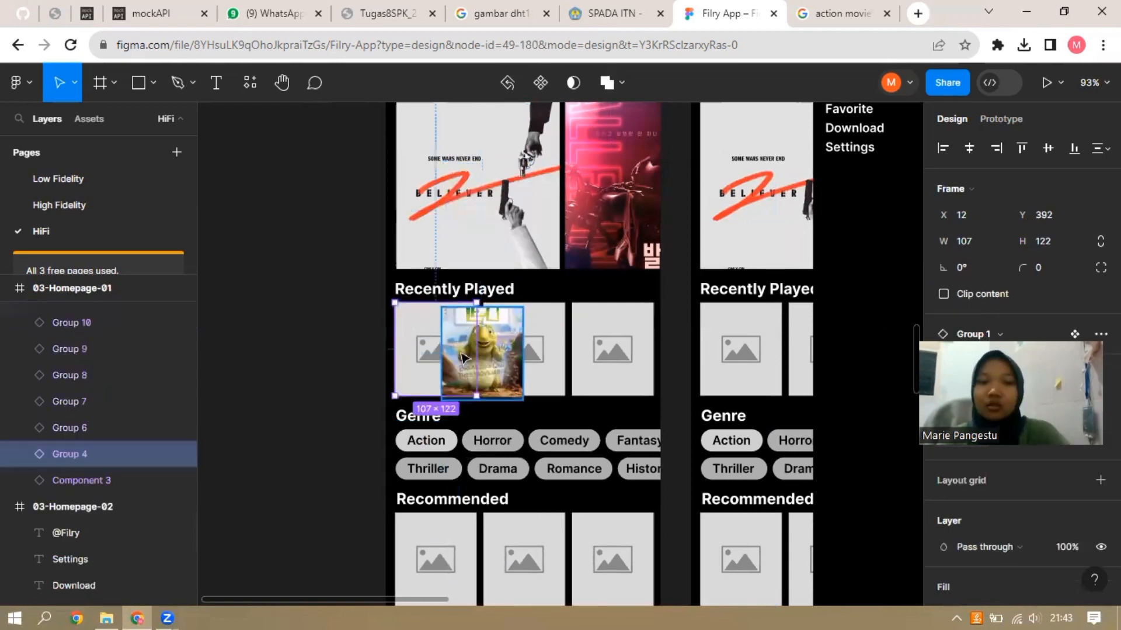
{"action": "left_click_drag", "start_coordinate": [462, 357], "coordinate": [452, 356]}
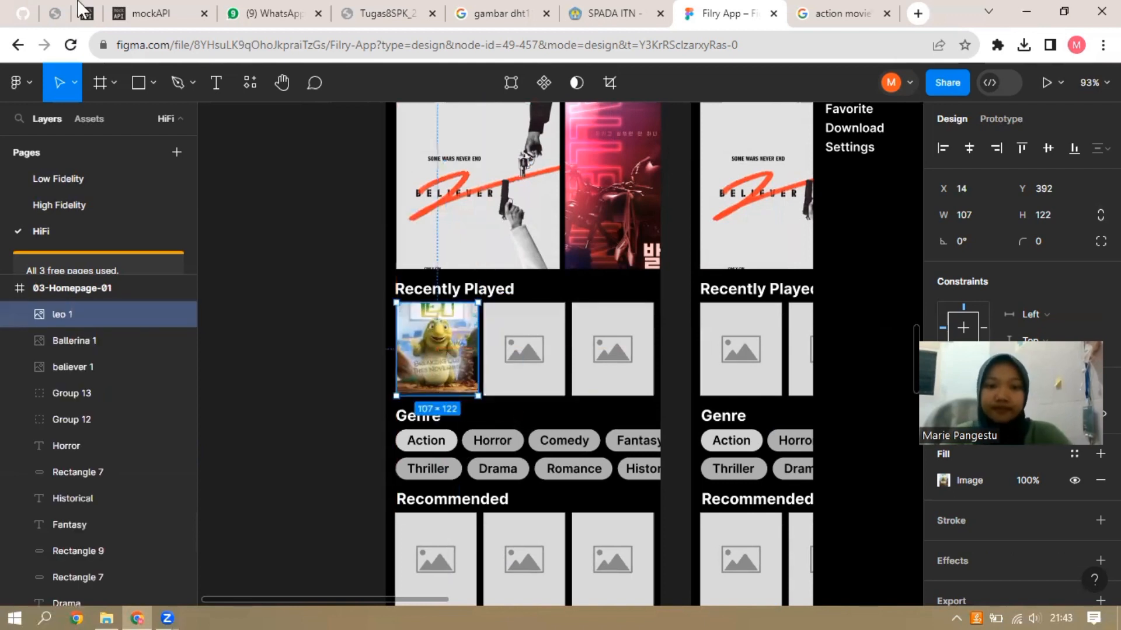
Switch to File Explorer and bring believer2.jpg from the Asset_Wireframe folder into the 03-Homepage-01 frame in Figma
{"action": "key", "text": "Escape"}
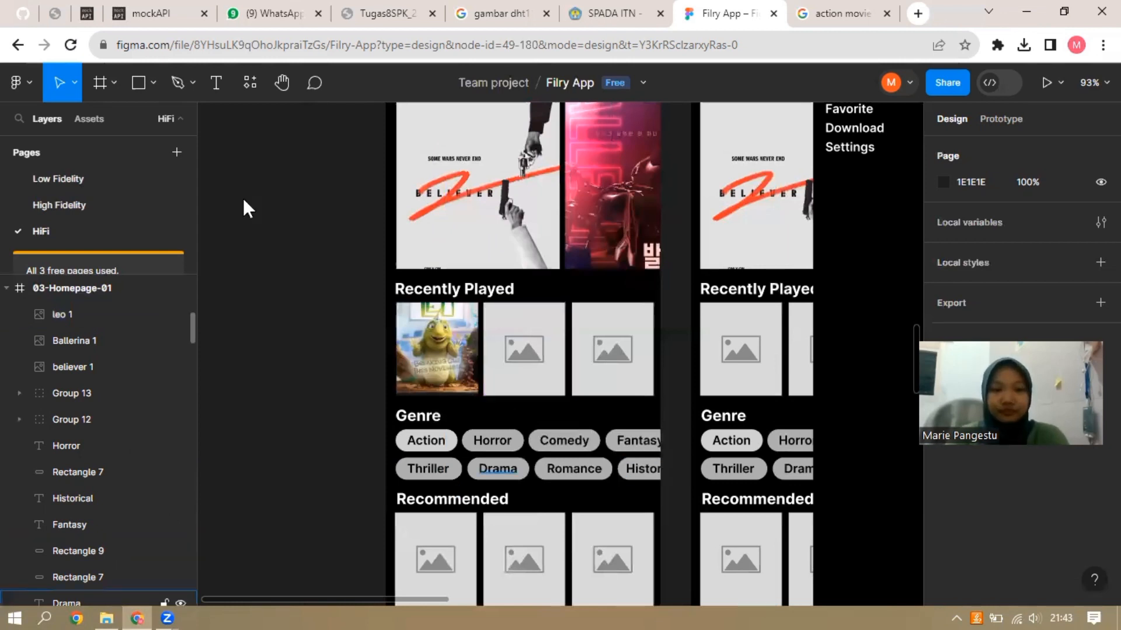
{"action": "key", "text": "alt+Tab"}
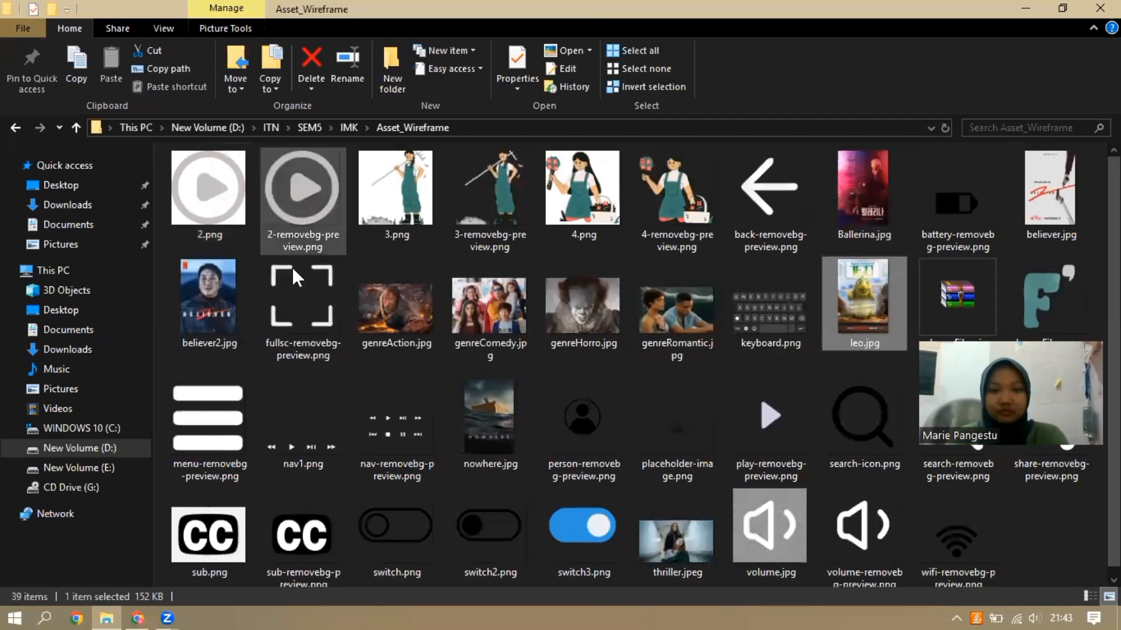
{"action": "left_click_drag", "start_coordinate": [209, 293], "coordinate": [486, 386]}
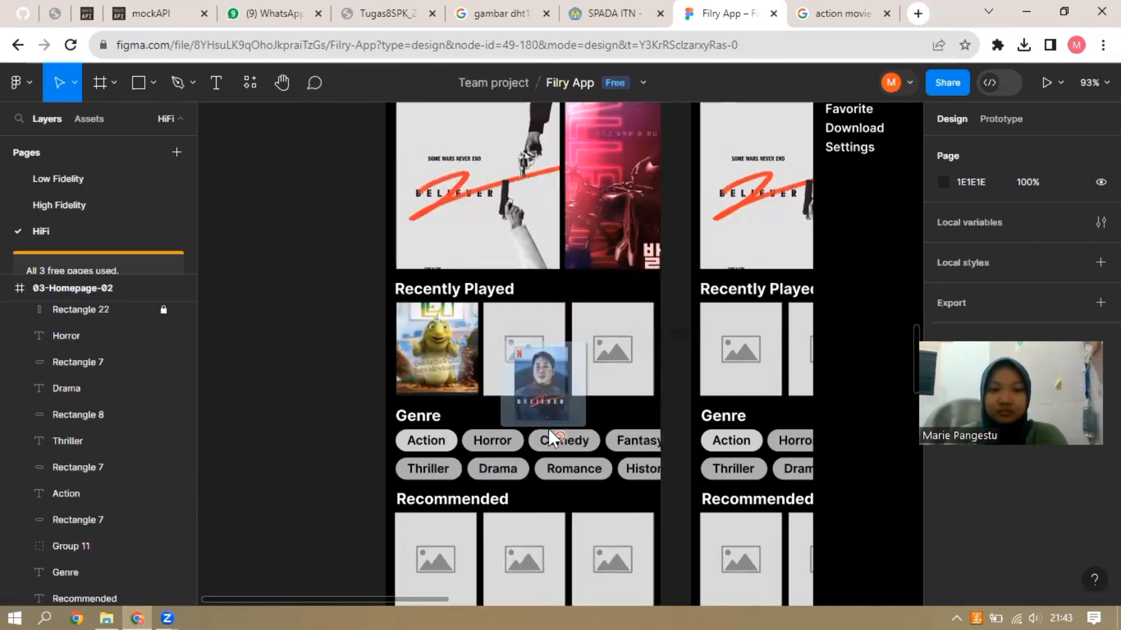
{"action": "left_click_drag", "start_coordinate": [549, 430], "coordinate": [531, 419]}
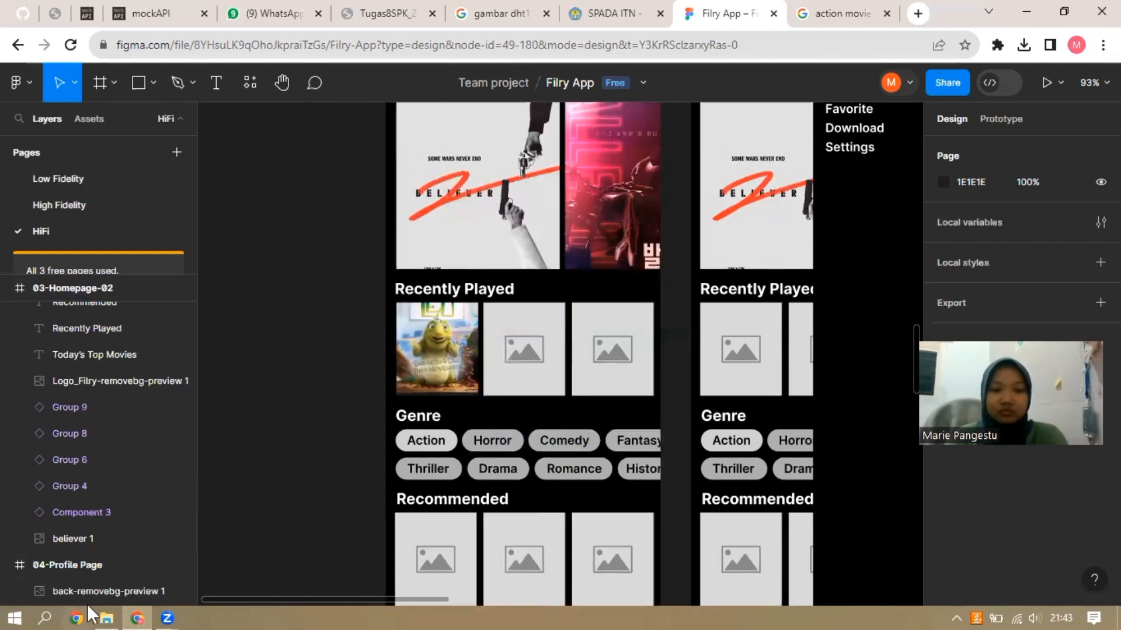
{"action": "left_click", "coordinate": [106, 610]}
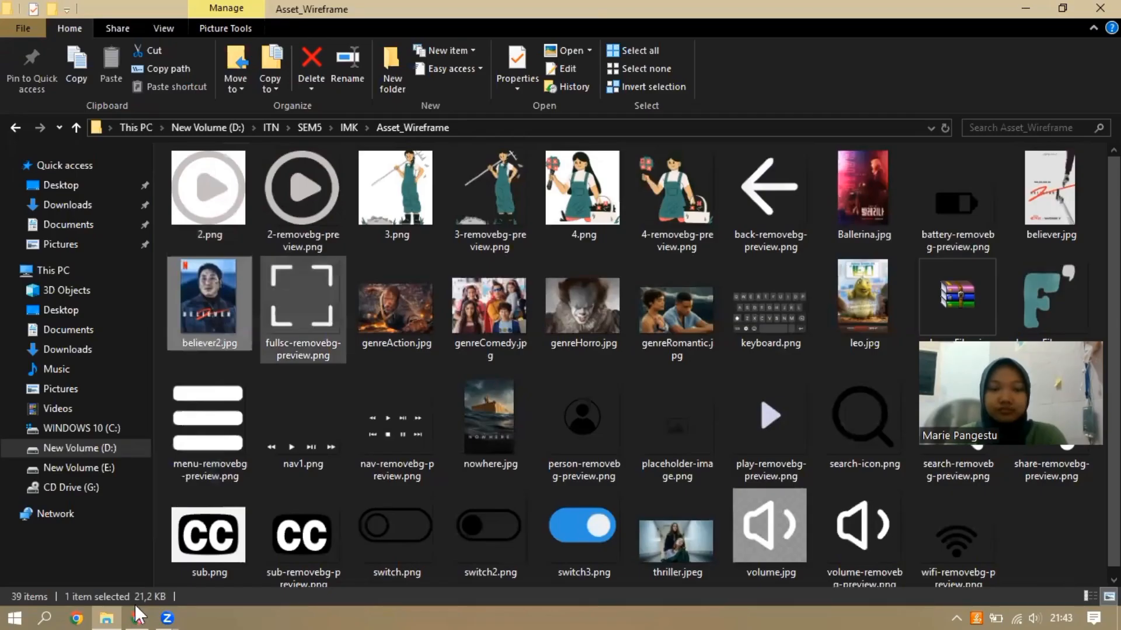
{"action": "left_click", "coordinate": [137, 617]}
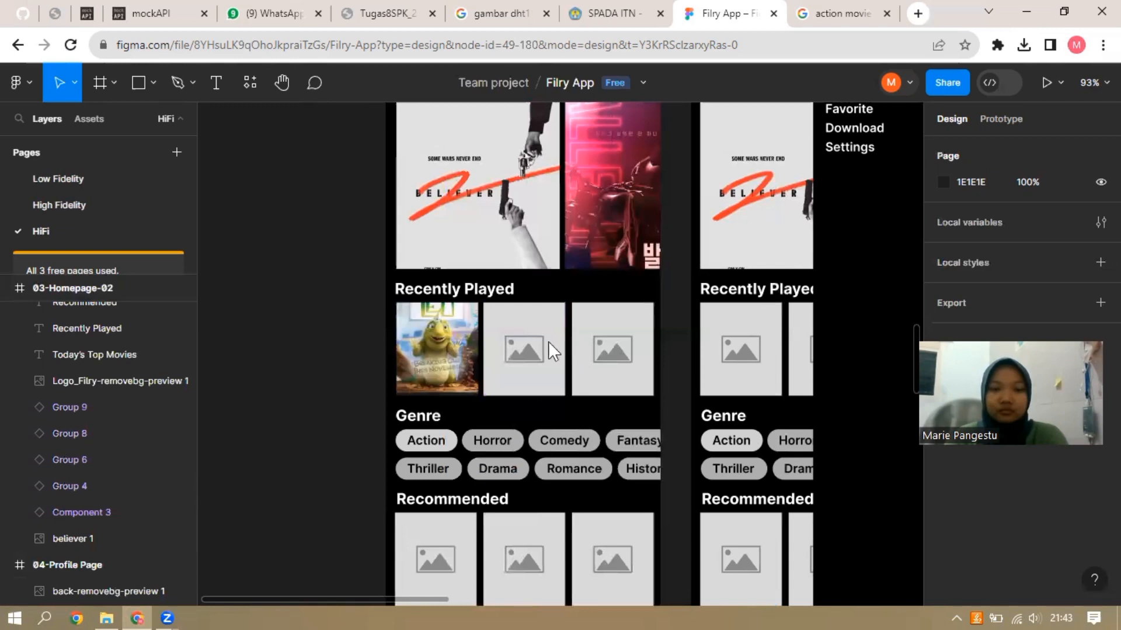
{"action": "left_click_drag", "start_coordinate": [548, 341], "coordinate": [547, 416]}
Size the imported Believer 2 portrait poster to 107 × 122, without keeping its proportions
{"action": "left_click", "coordinate": [958, 216]}
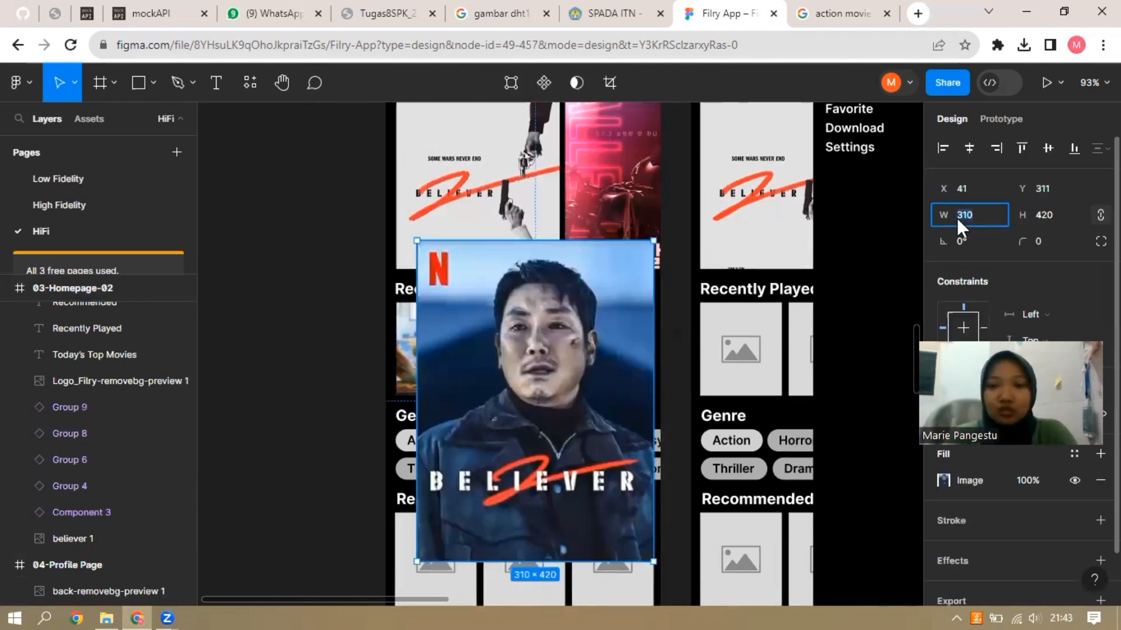
{"action": "type", "text": "107"}
{"action": "left_click", "coordinate": [1031, 225]}
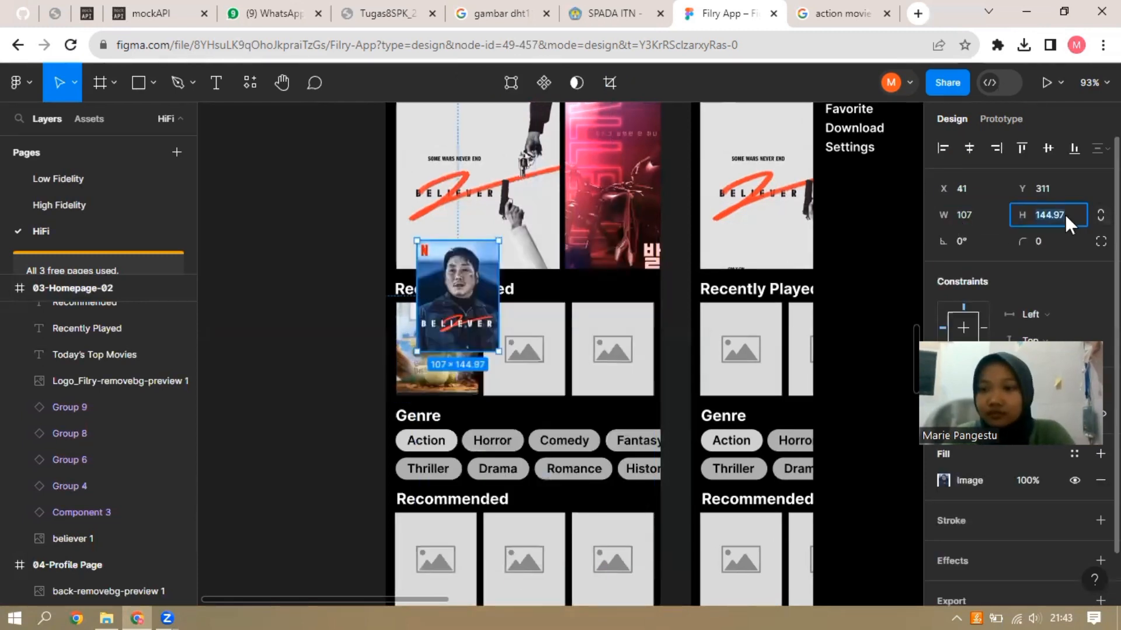
{"action": "type", "text": "122"}
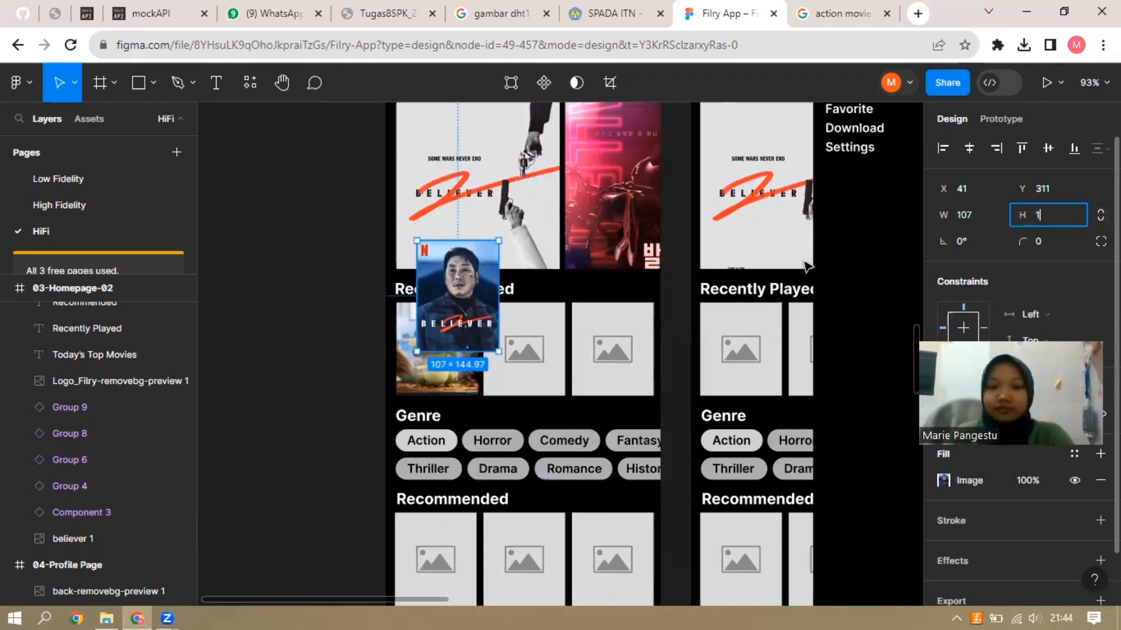
{"action": "key", "text": "Return"}
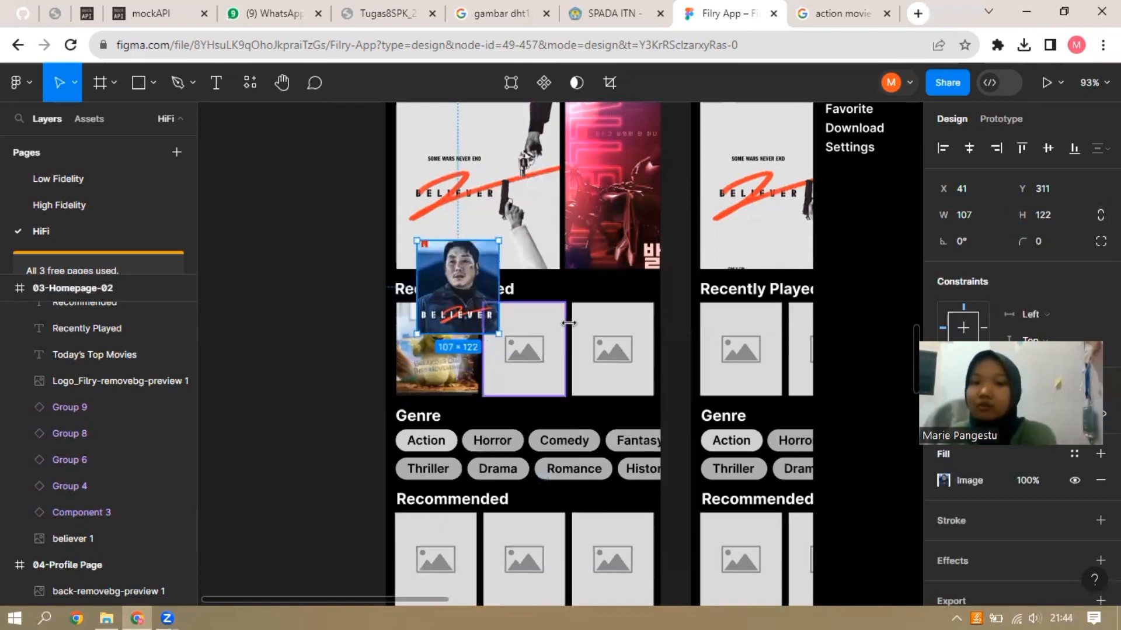
Delete the second Recently Played placeholder in 03-Homepage-01 and put the Believer 2 portrait poster in its slot at X 129, Y 392
{"action": "left_click", "coordinate": [560, 334]}
{"action": "key", "text": "Delete"}
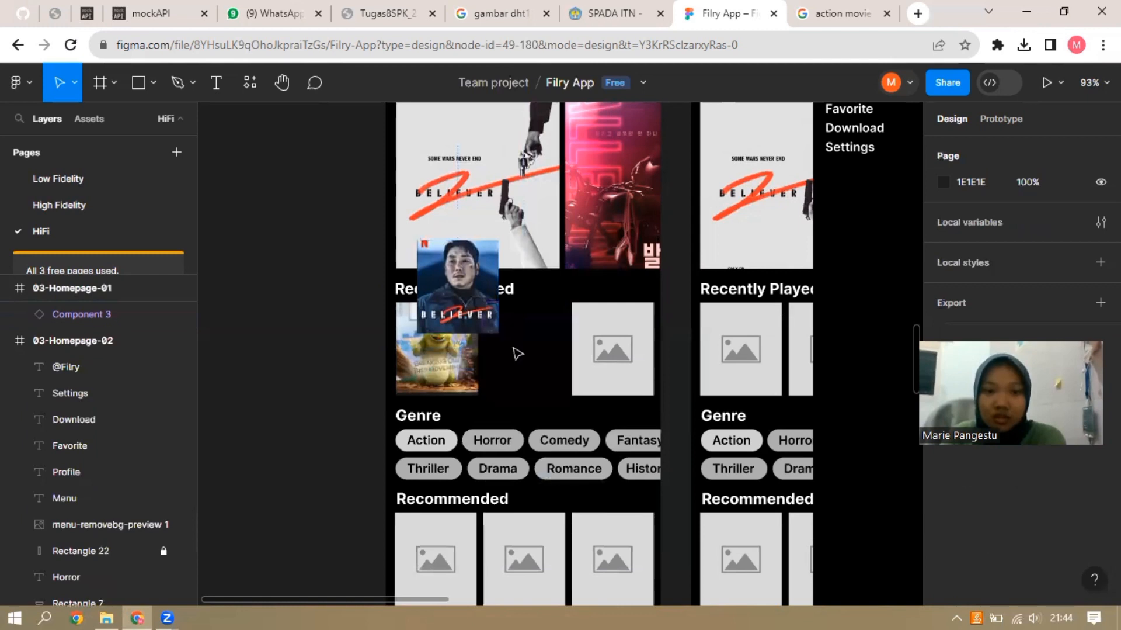
{"action": "left_click_drag", "start_coordinate": [456, 278], "coordinate": [507, 358]}
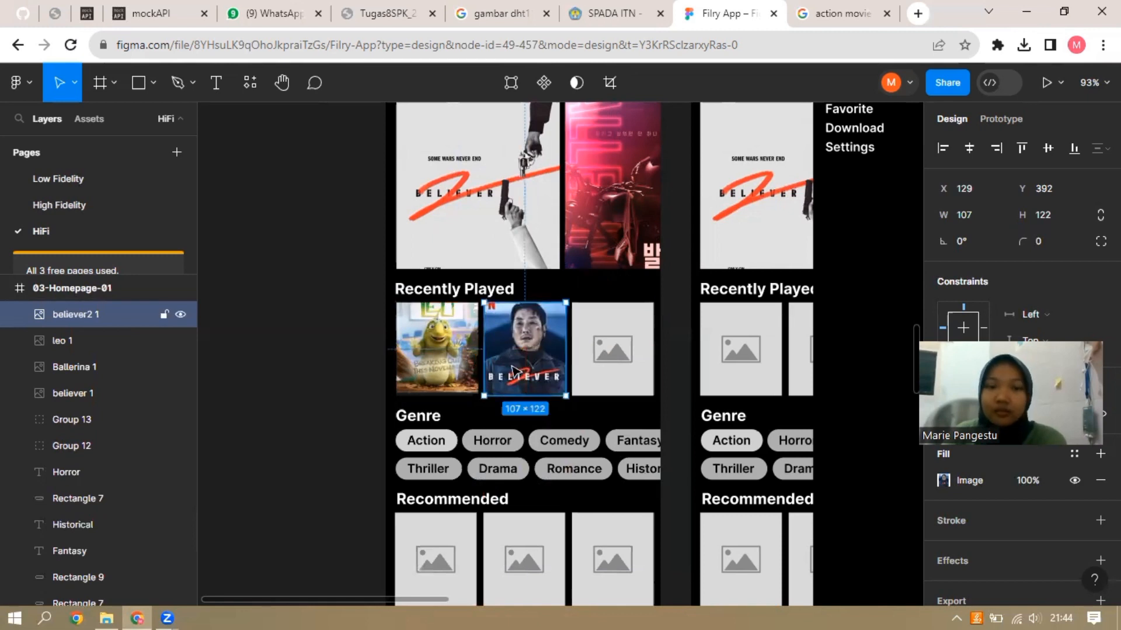
Delete the third Recently Played placeholder, duplicate the large white Believer poster and move the copy to about X 127, Y 319
{"action": "left_click", "coordinate": [614, 351]}
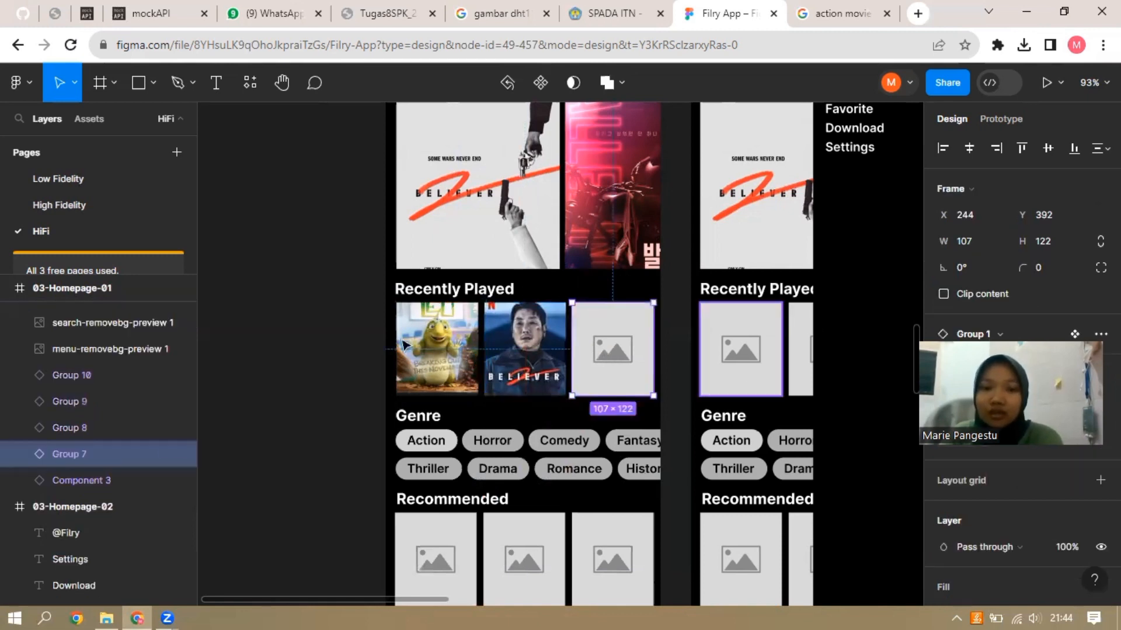
{"action": "key", "text": "Delete"}
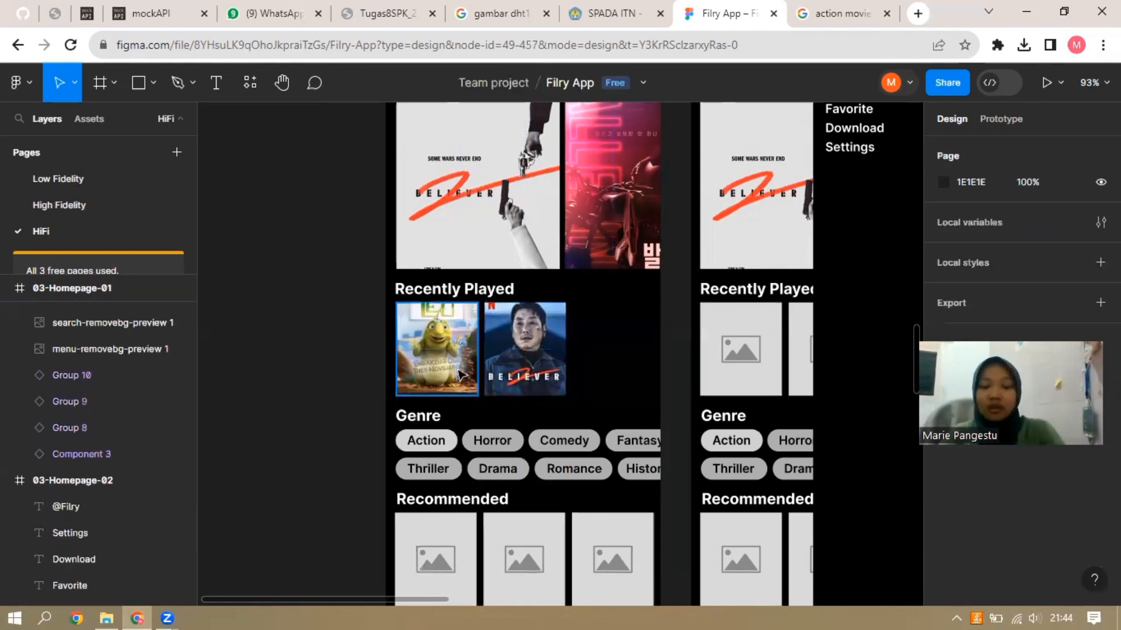
{"action": "left_click", "coordinate": [462, 374]}
{"action": "left_click", "coordinate": [521, 244]}
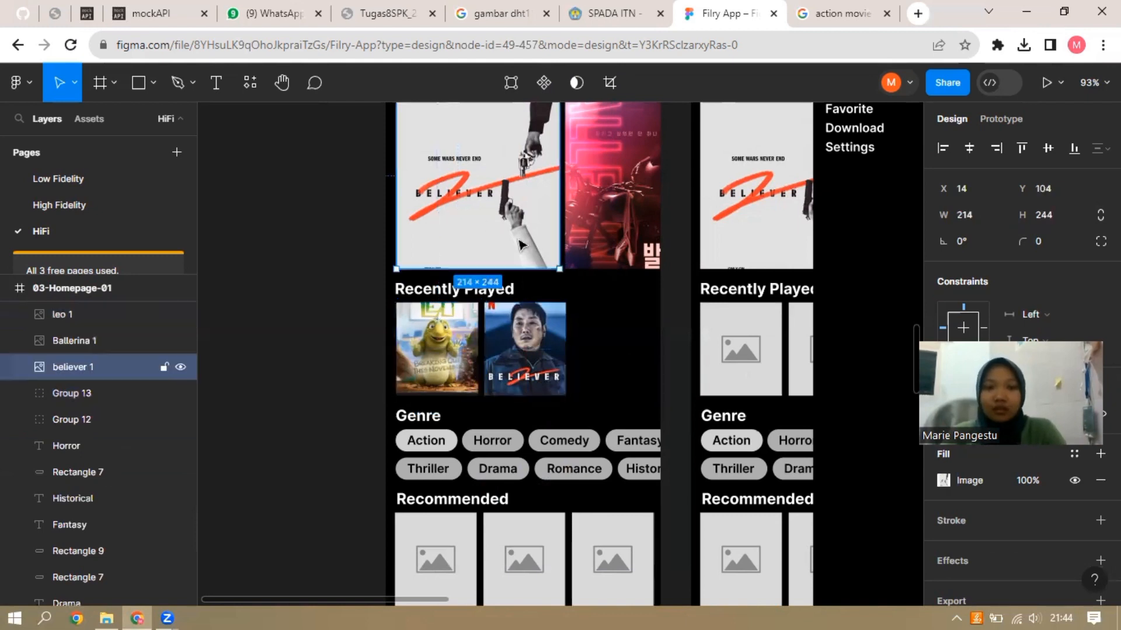
{"action": "scroll", "coordinate": [577, 328], "scroll_direction": "up", "scroll_amount": 1}
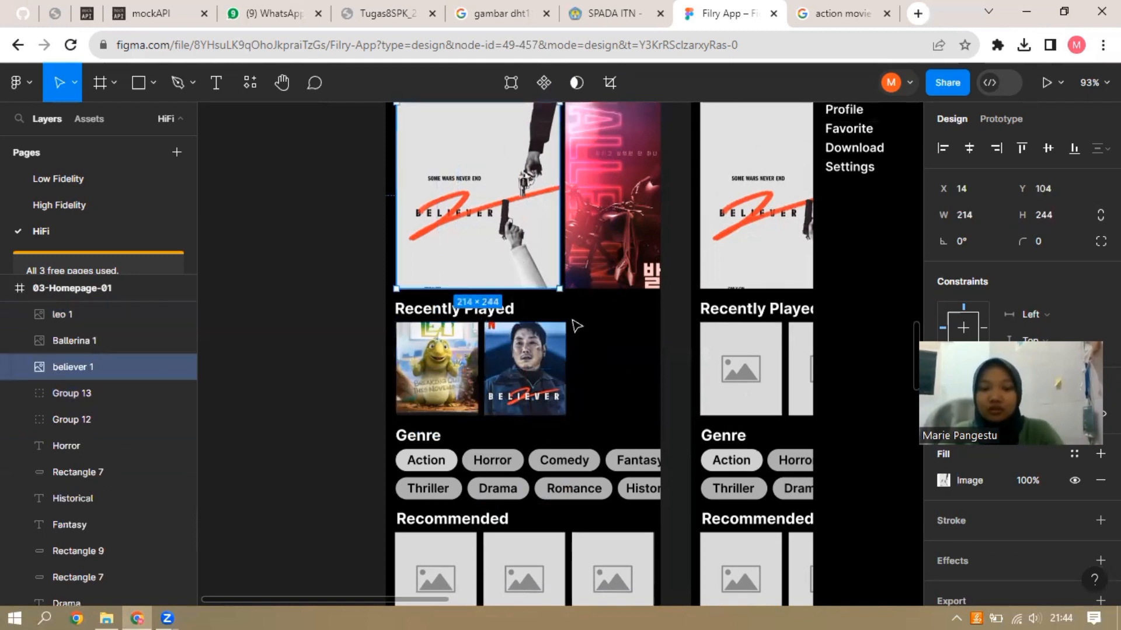
{"action": "key", "text": "ctrl+d"}
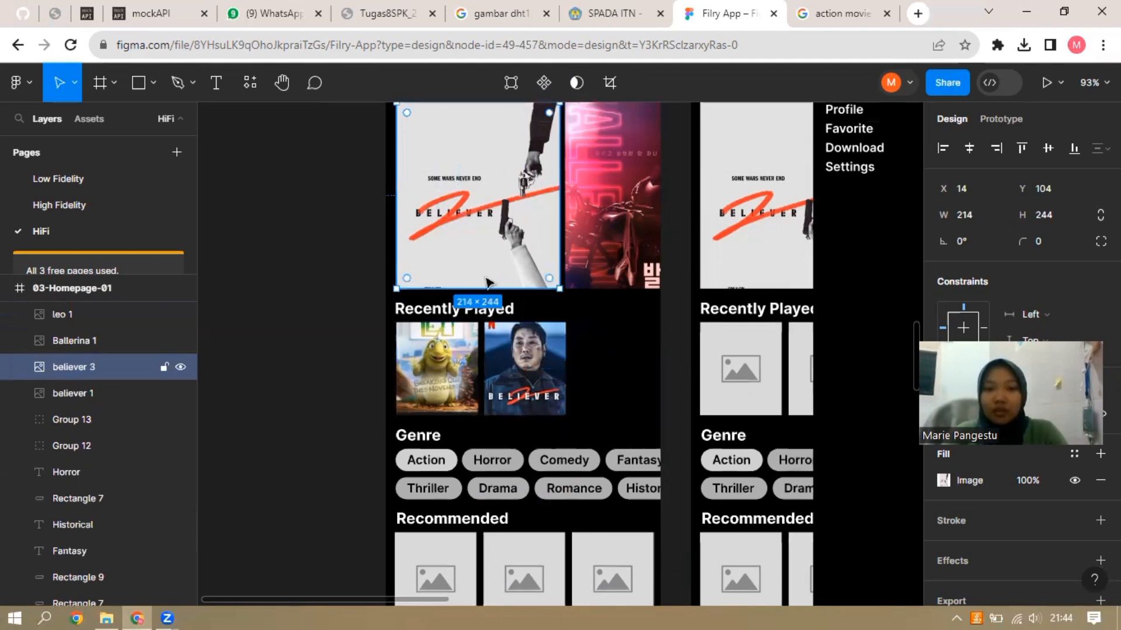
{"action": "left_click_drag", "start_coordinate": [484, 276], "coordinate": [595, 416]}
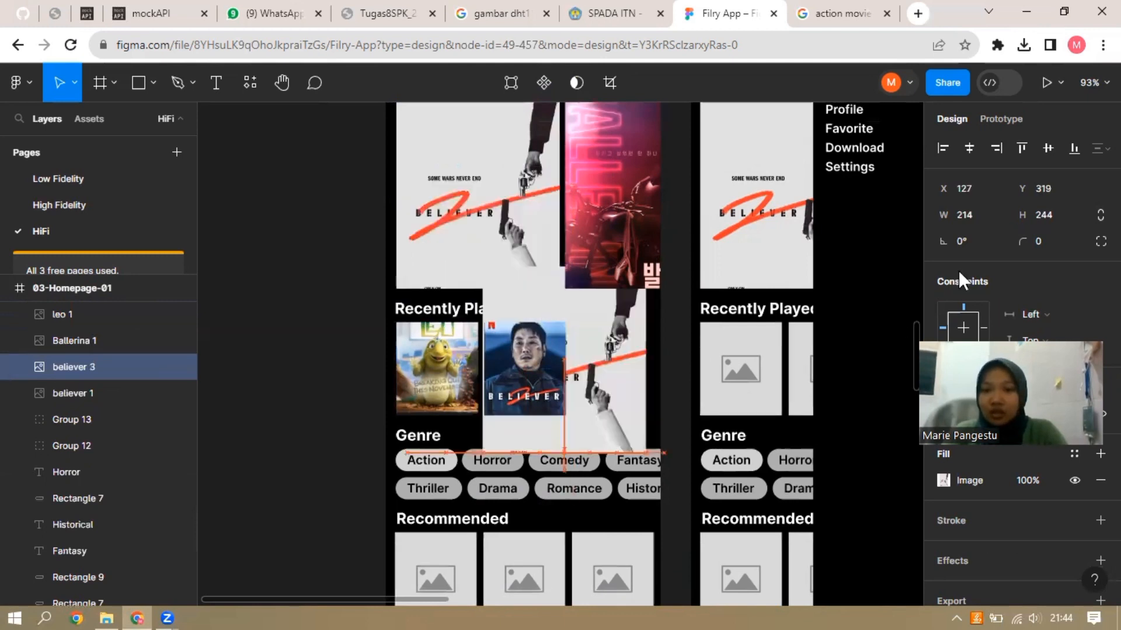
Size the white Believer poster copy to 107 × 122 and place it in the third Recently Played slot at X 244, Y 392
{"action": "left_click", "coordinate": [966, 213]}
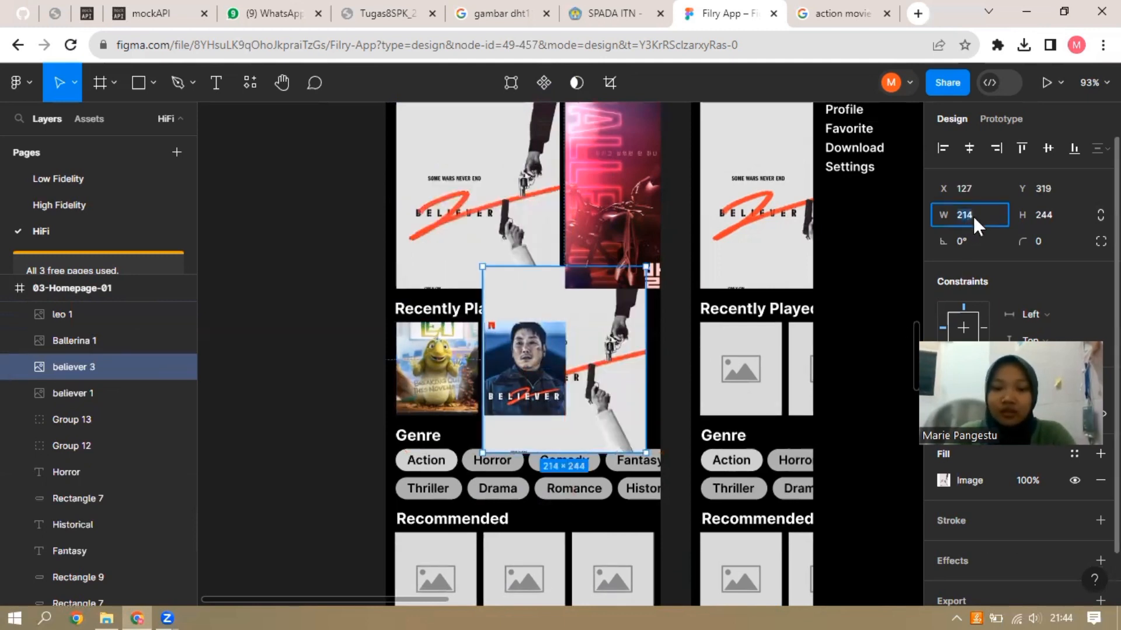
{"action": "type", "text": "107"}
{"action": "key", "text": "Return"}
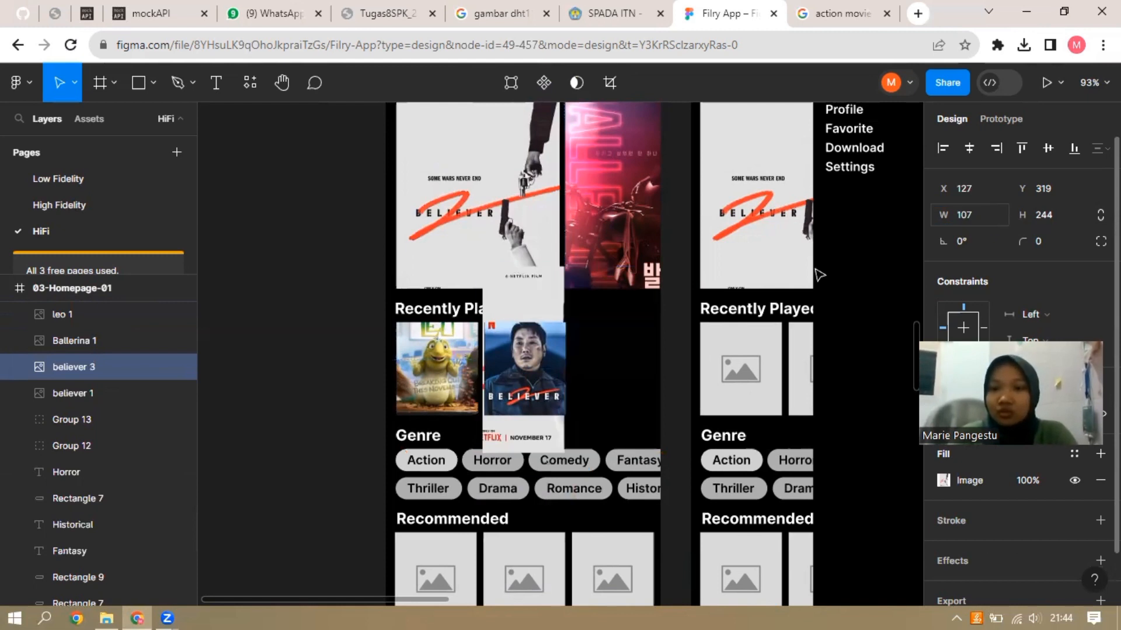
{"action": "left_click", "coordinate": [1043, 217]}
{"action": "type", "text": "12"}
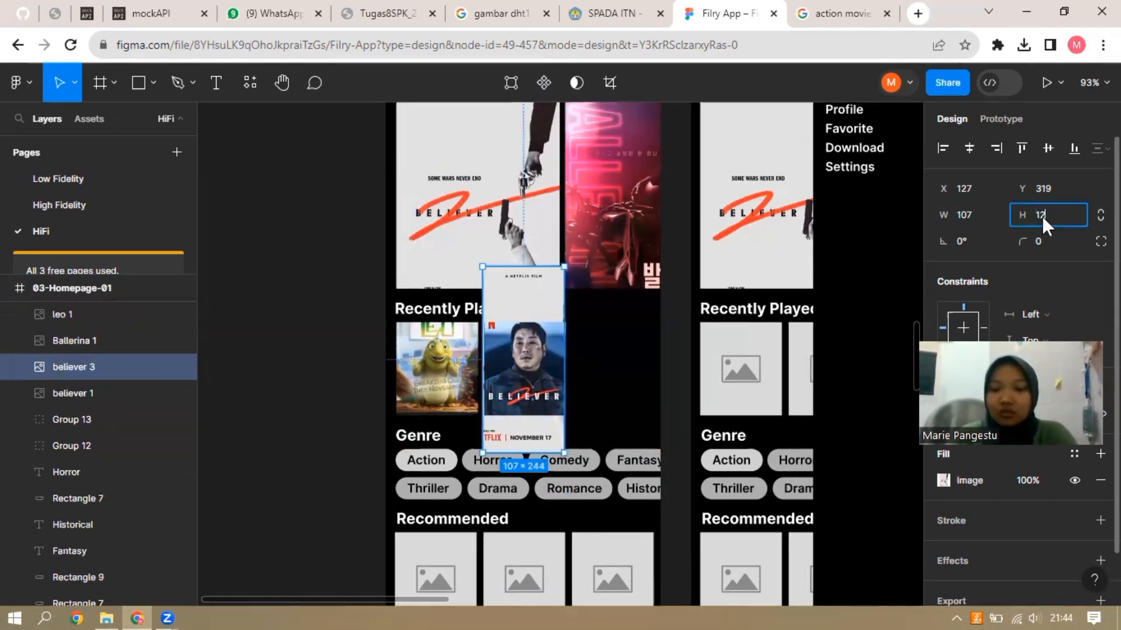
{"action": "type", "text": "2"}
{"action": "key", "text": "Return"}
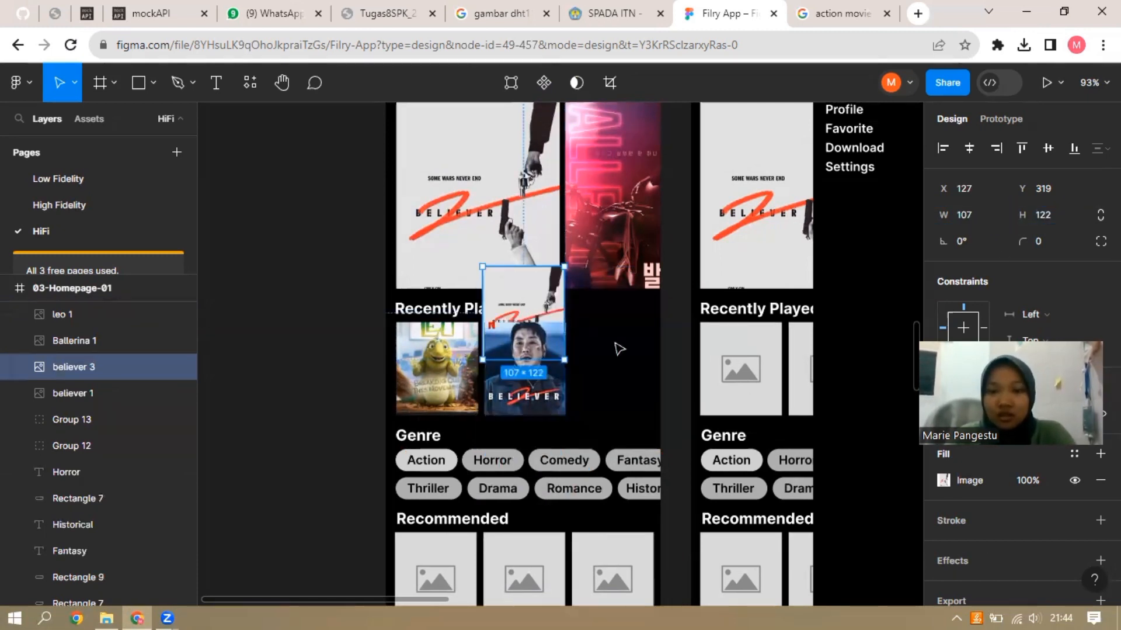
{"action": "left_click_drag", "start_coordinate": [523, 304], "coordinate": [614, 357]}
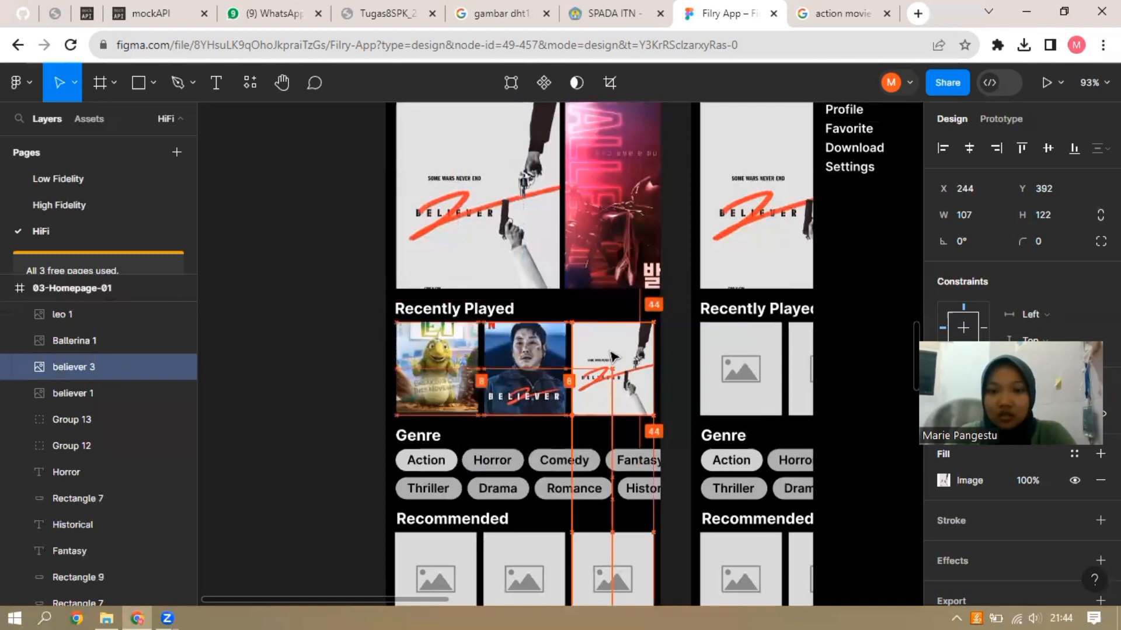
{"action": "left_click", "coordinate": [502, 439]}
Duplicate the large Ballerina poster in 03-Homepage-01 and move the copy down to about X 146, Y 400
{"action": "scroll", "coordinate": [496, 441], "scroll_direction": "down", "scroll_amount": 1}
{"action": "scroll", "coordinate": [498, 435], "scroll_direction": "down", "scroll_amount": 1}
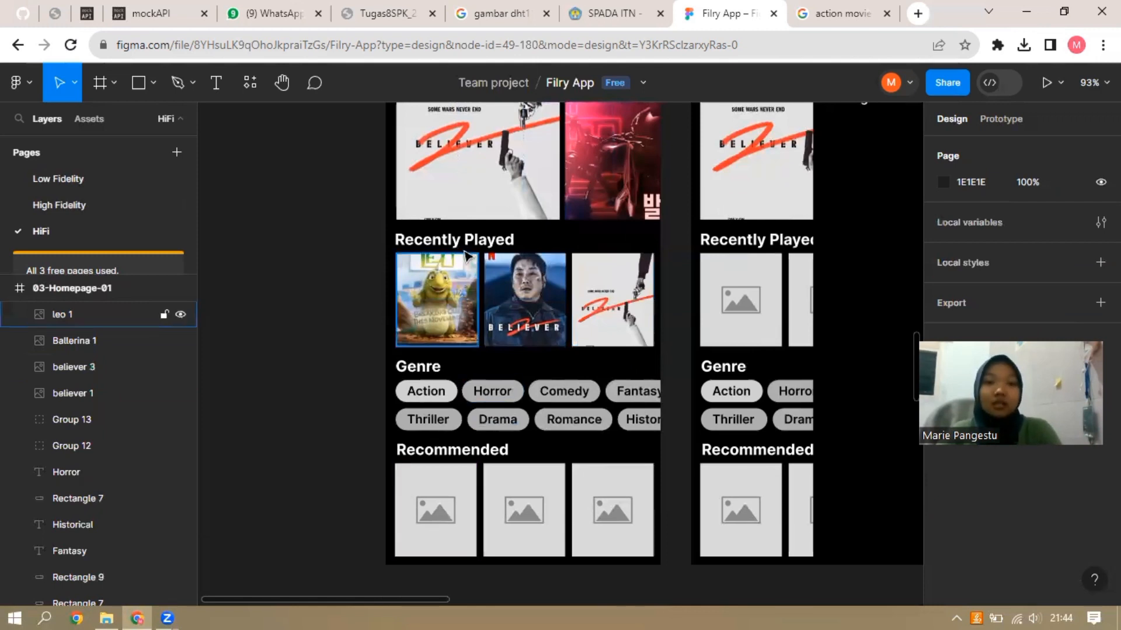
{"action": "left_click", "coordinate": [592, 186]}
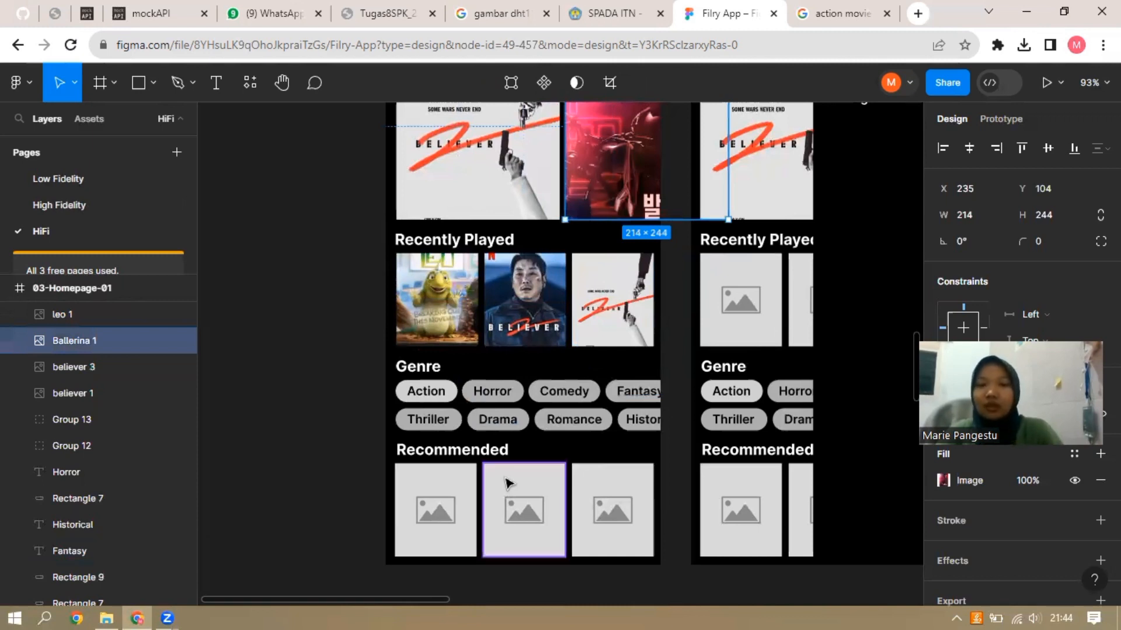
{"action": "left_click_drag", "start_coordinate": [611, 177], "coordinate": [439, 502], "text": "alt"}
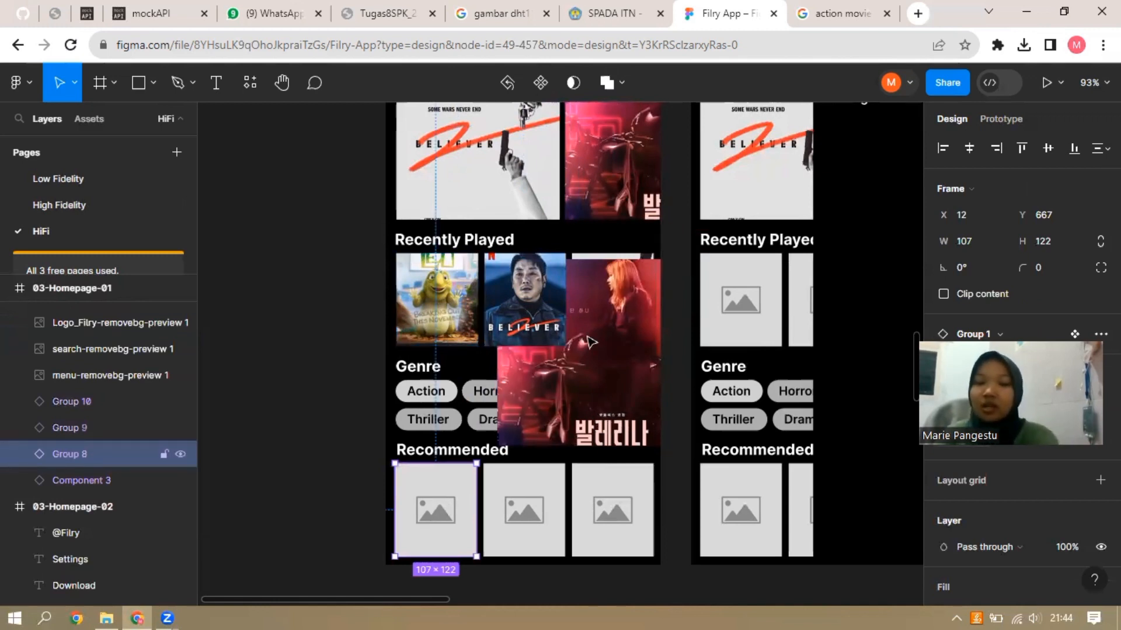
Set the Ballerina poster copy's size to 107 × 122
{"action": "left_click", "coordinate": [972, 215]}
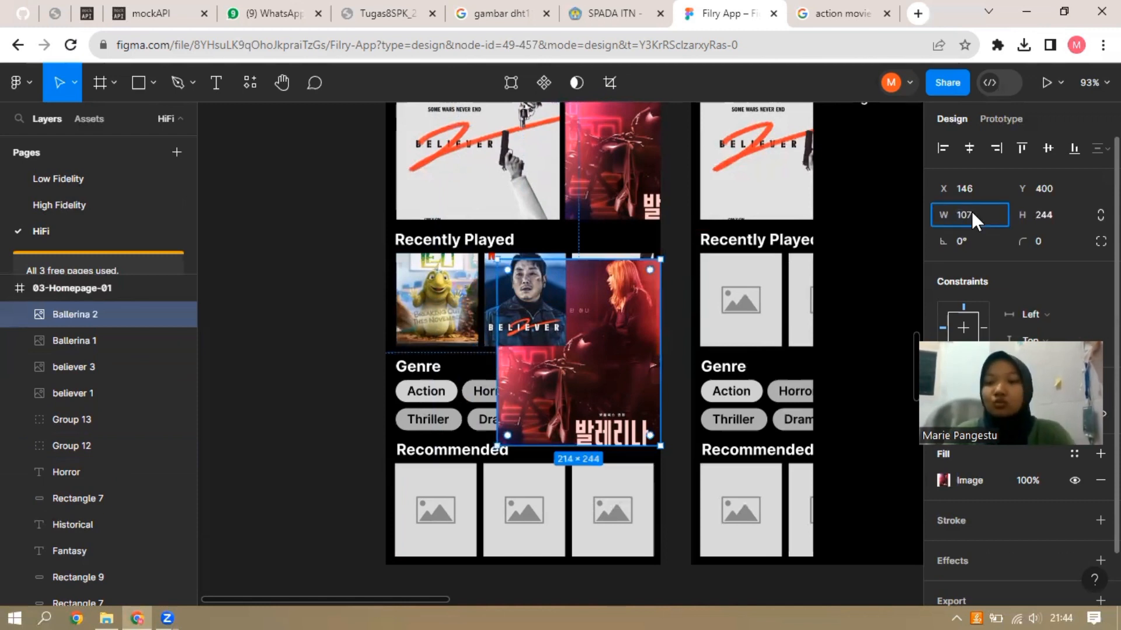
{"action": "left_click", "coordinate": [1053, 213]}
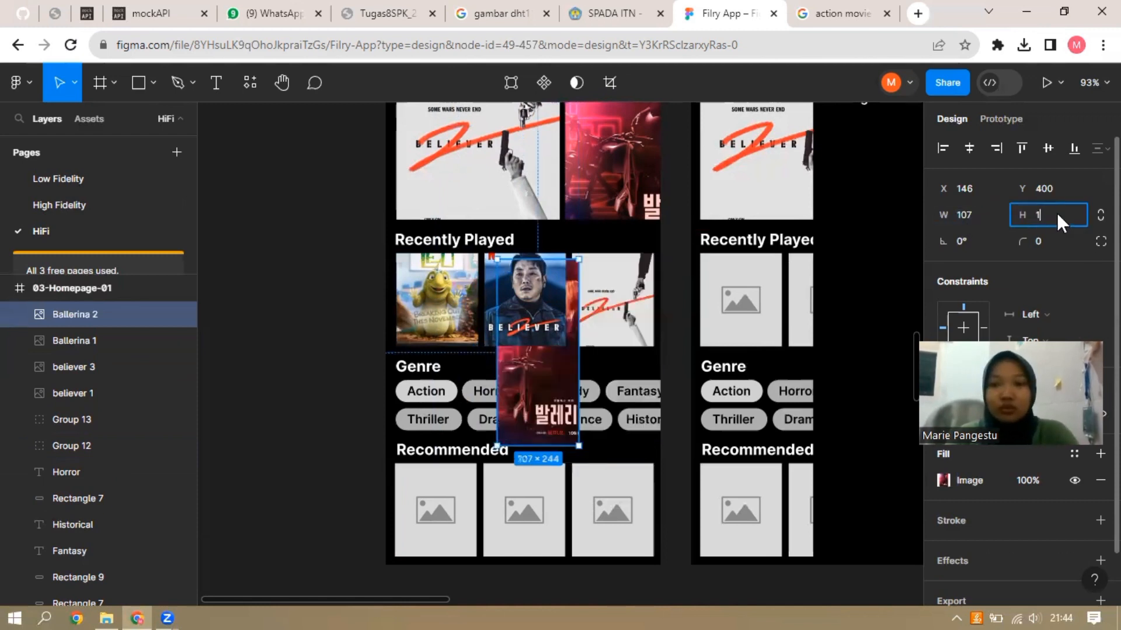
{"action": "type", "text": "122"}
{"action": "key", "text": "Return"}
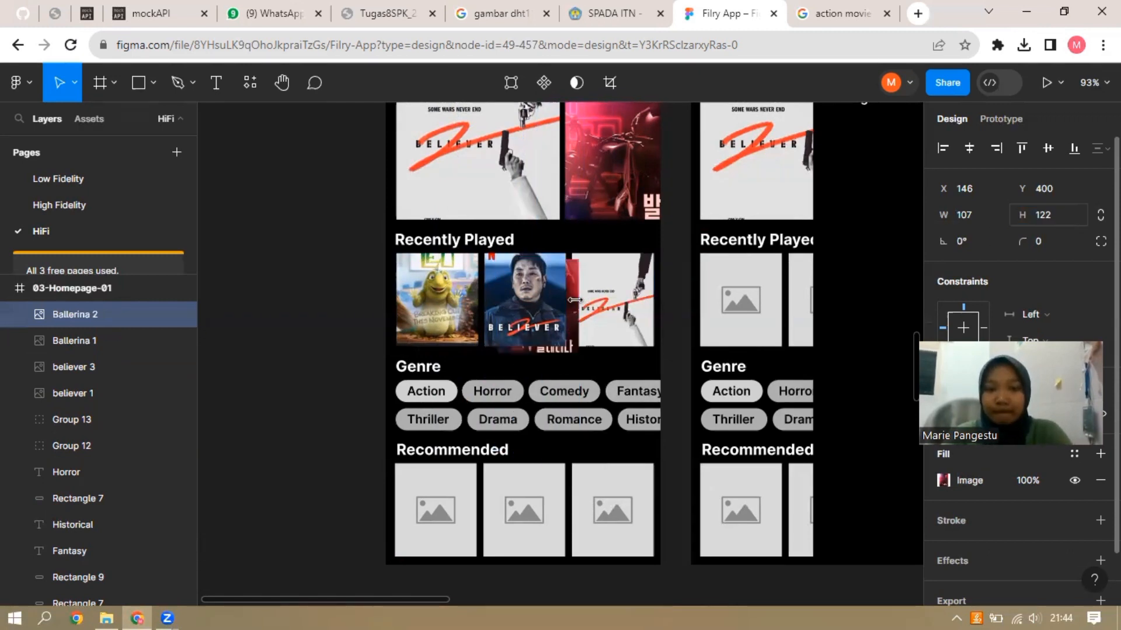
Delete the first Recommended placeholder and place the small Ballerina poster in its slot at X 12, Y 667
{"action": "left_click_drag", "start_coordinate": [572, 301], "coordinate": [425, 494]}
{"action": "left_click", "coordinate": [425, 492]}
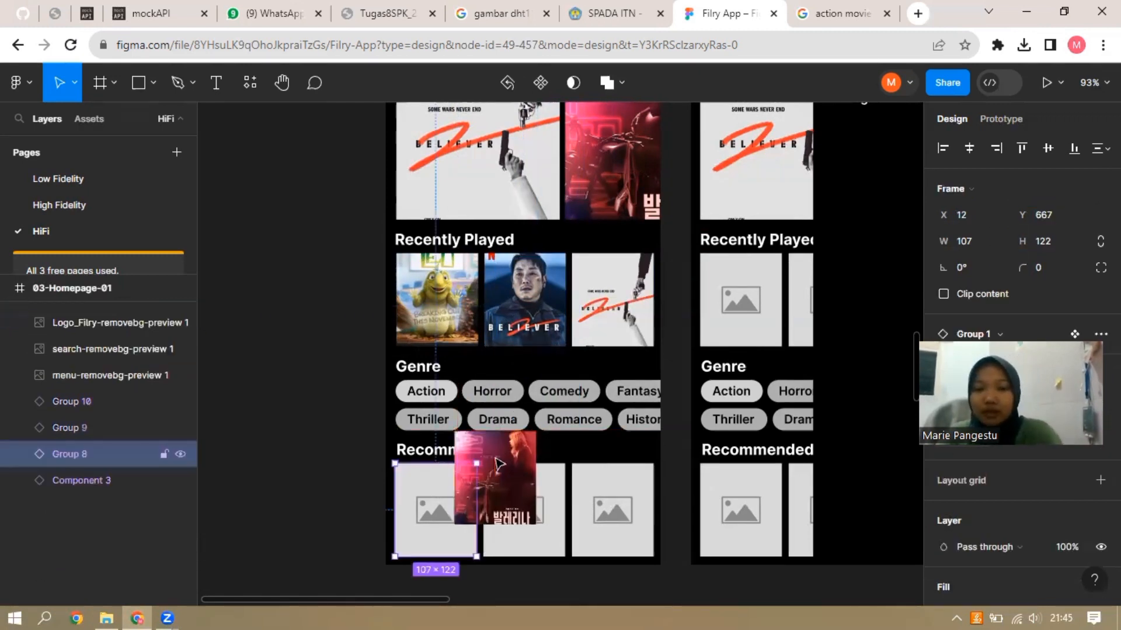
{"action": "key", "text": "Delete"}
{"action": "left_click_drag", "start_coordinate": [499, 466], "coordinate": [437, 493]}
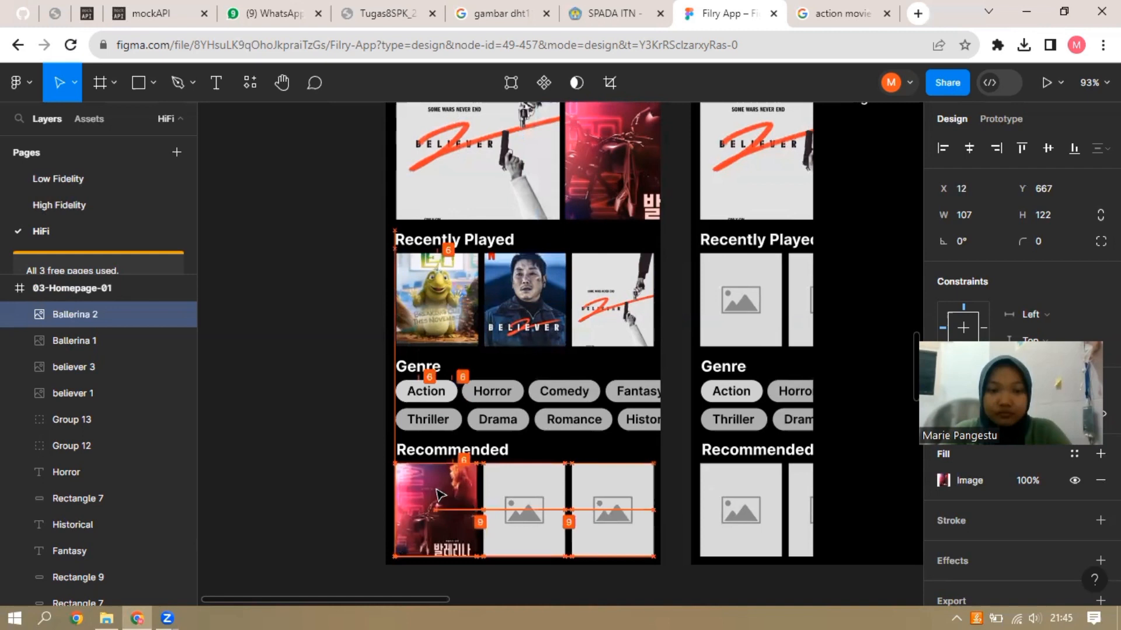
Replace the second Recommended placeholder in 03-Homepage-01 with a duplicate of the small Leo poster from Recently Played, at Y 667
{"action": "left_click", "coordinate": [497, 506]}
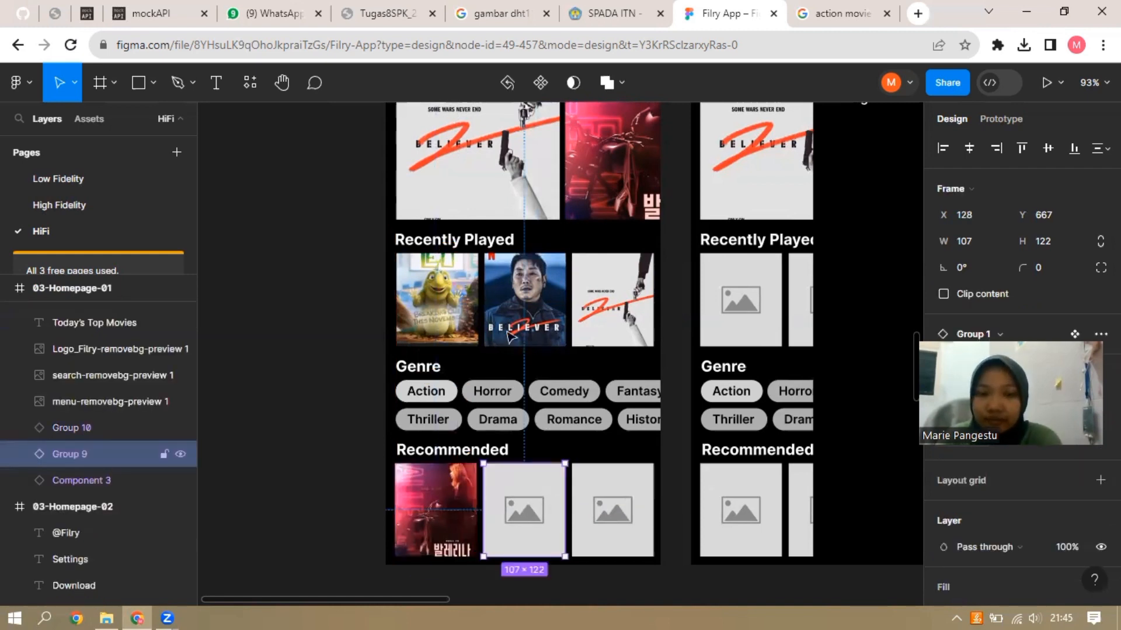
{"action": "key", "text": "Delete"}
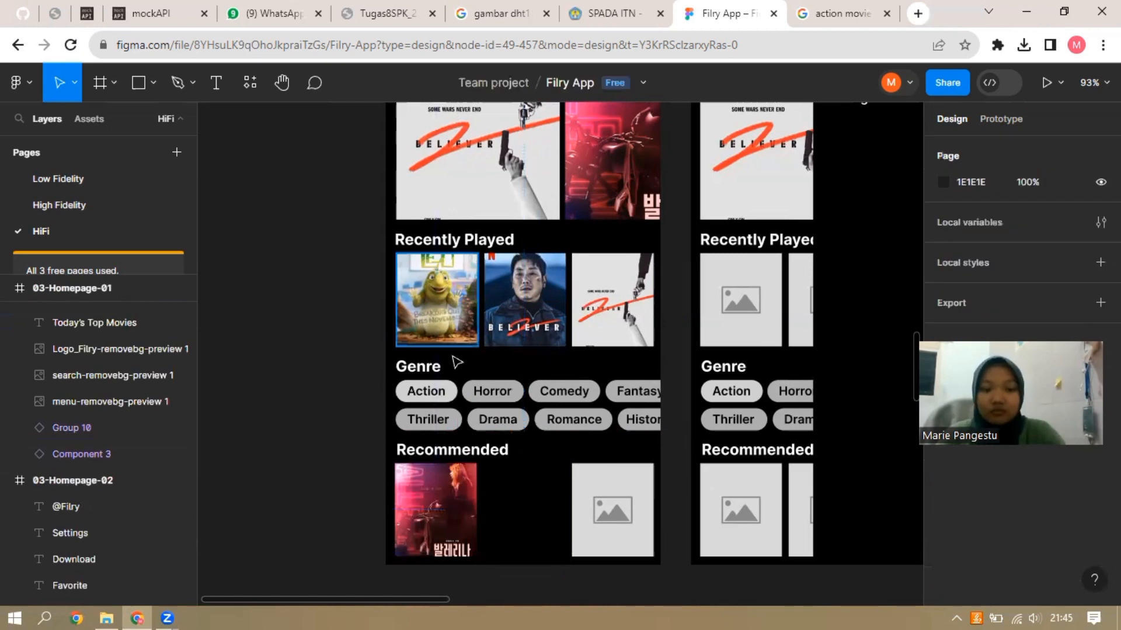
{"action": "left_click", "coordinate": [448, 299]}
{"action": "key", "text": "ctrl+d"}
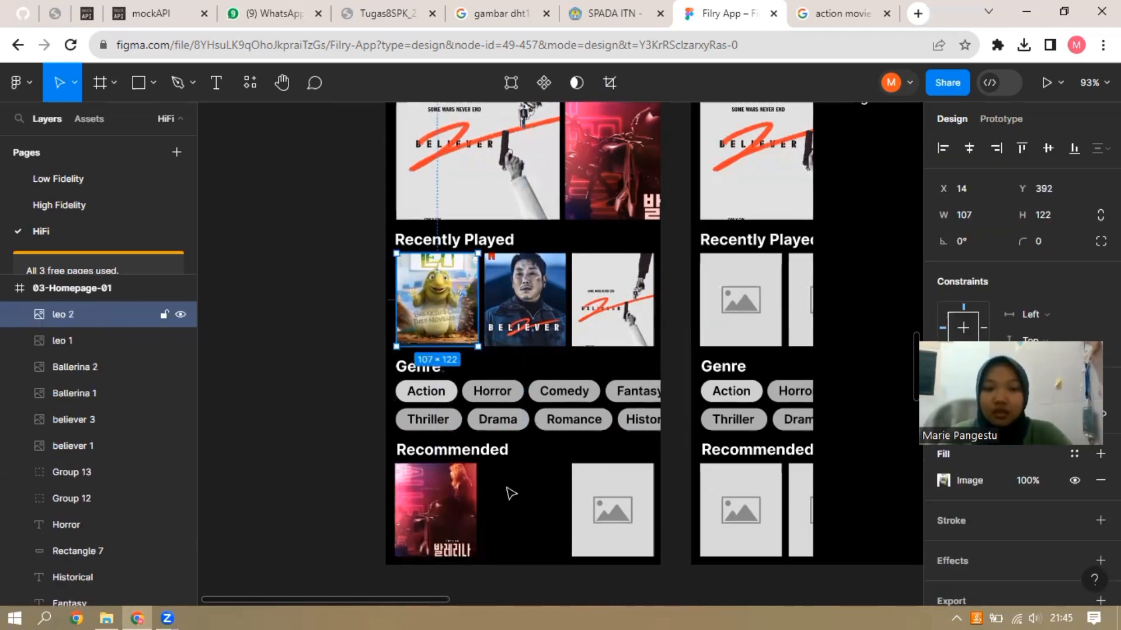
{"action": "left_click_drag", "start_coordinate": [511, 493], "coordinate": [561, 541]}
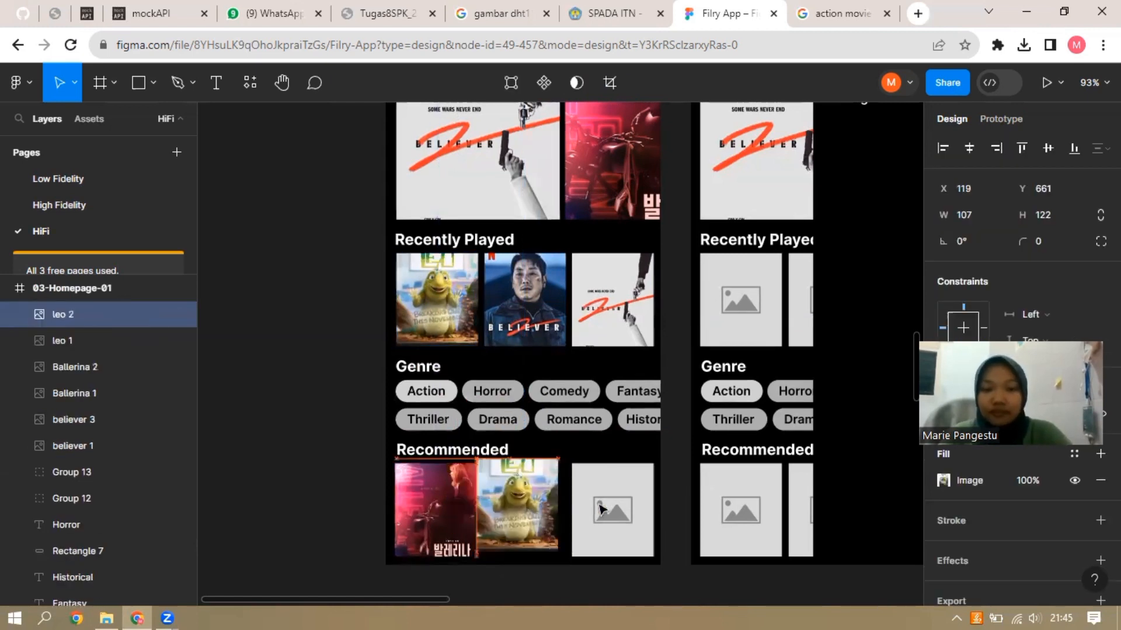
Replace the third Recommended placeholder in 03-Homepage-01 with a copy of the small dark-blue Believer 2 poster, at Y 667
{"action": "left_click", "coordinate": [630, 507]}
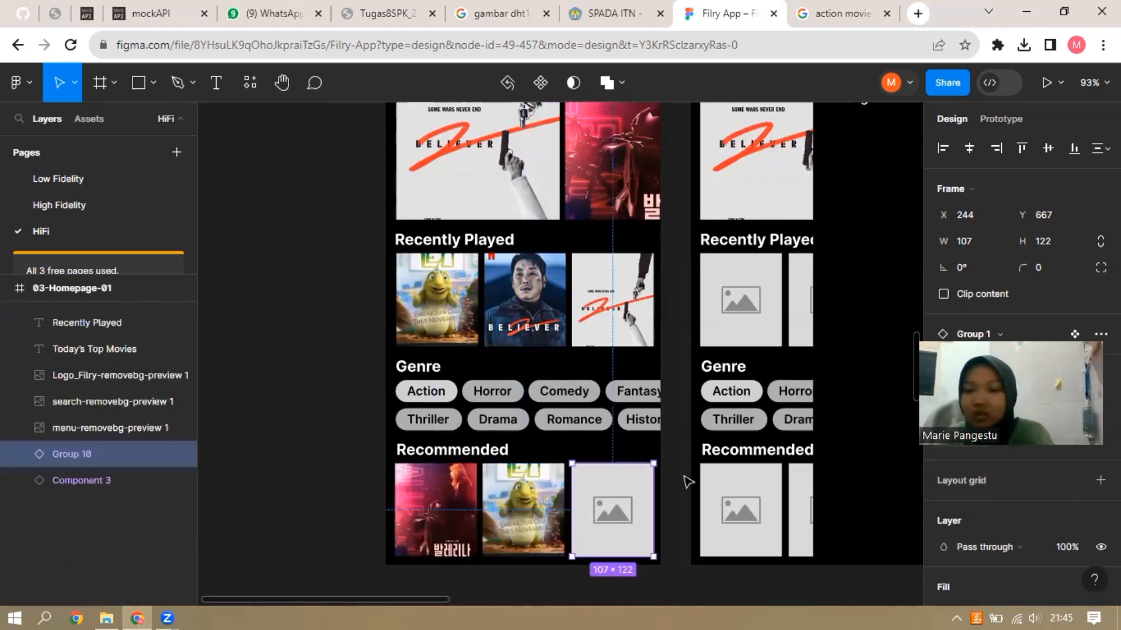
{"action": "key", "text": "Delete"}
{"action": "left_click", "coordinate": [533, 298]}
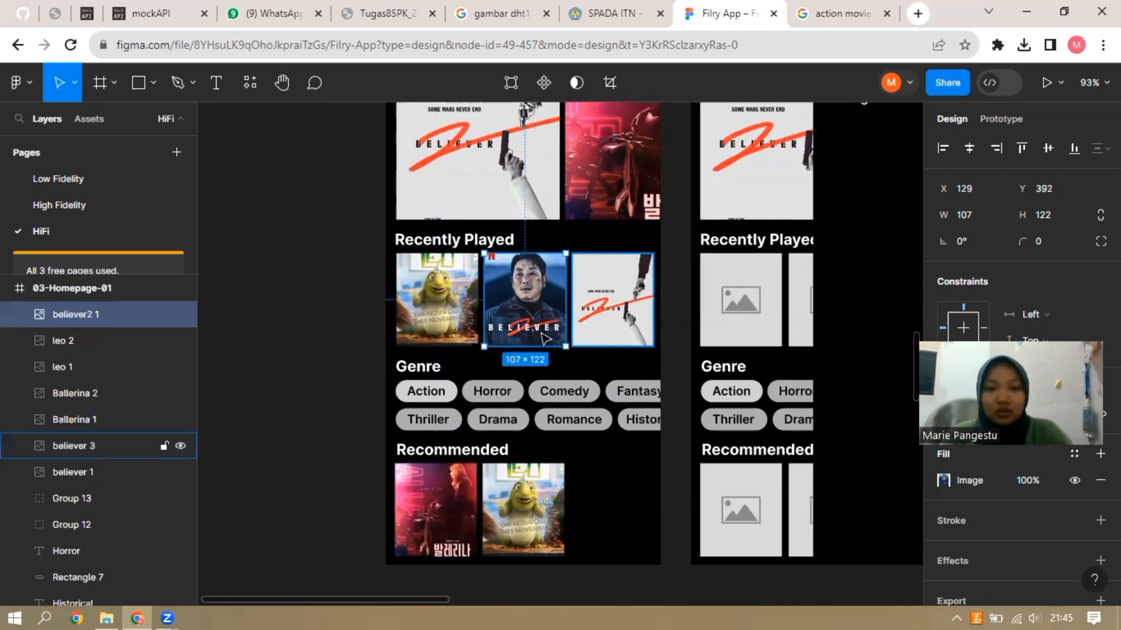
{"action": "left_click_drag", "start_coordinate": [527, 295], "coordinate": [614, 503]}
{"action": "key", "text": "Escape"}
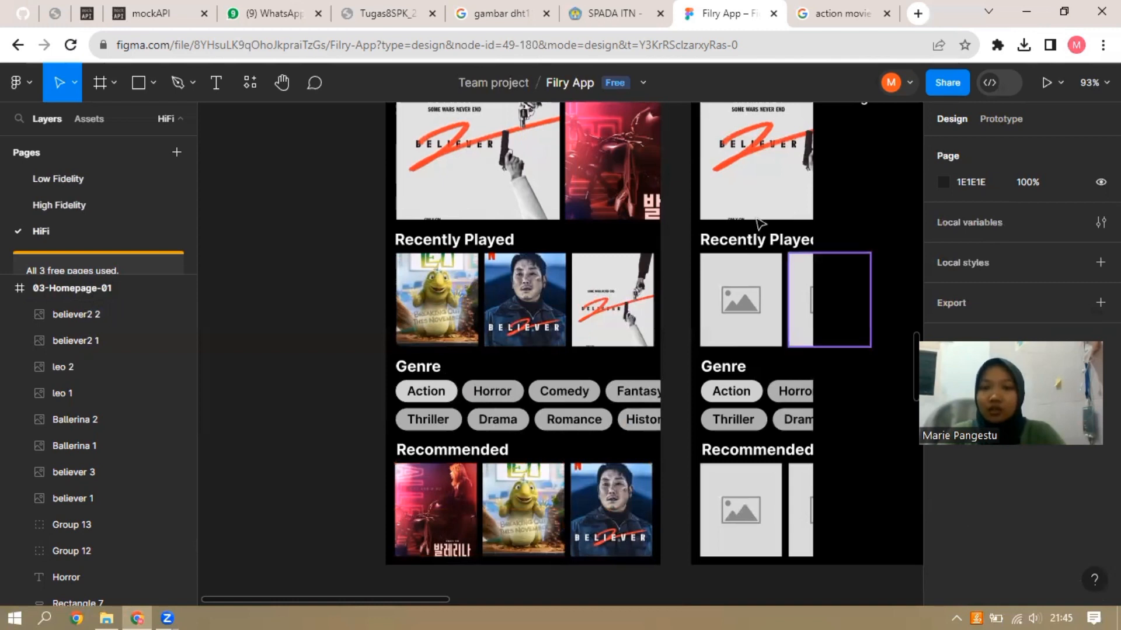
Copy the Leo and dark-blue Believer 2 posters from 03-Homepage-01's Recently Played row and delete both Recently Played placeholders in 03-Homepage-02
{"action": "scroll", "coordinate": [760, 222], "scroll_direction": "up", "scroll_amount": 1}
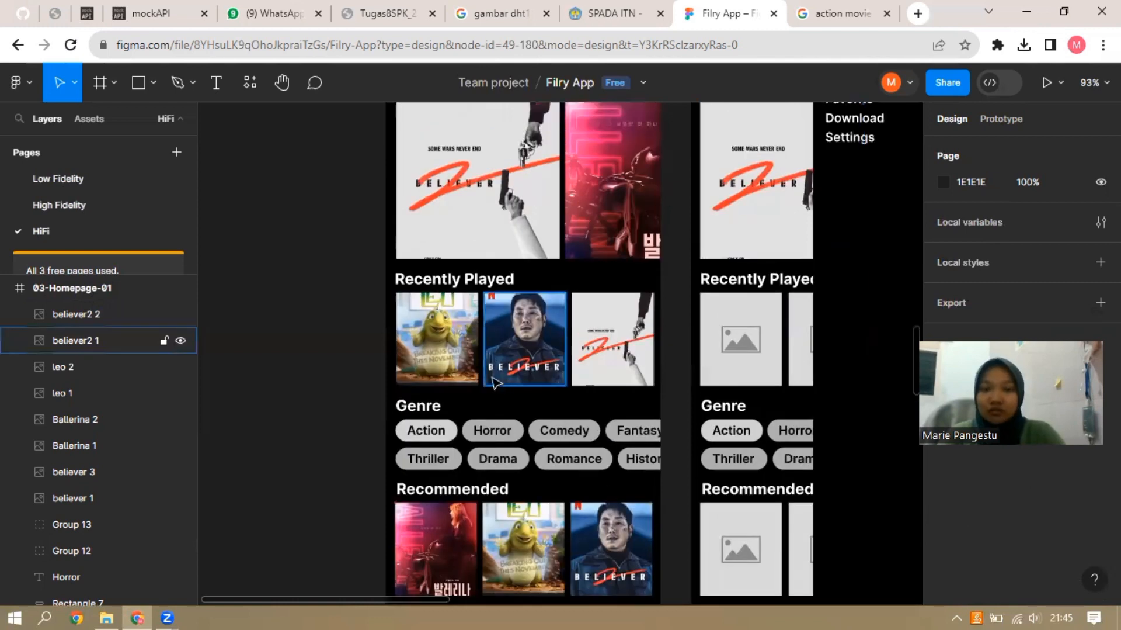
{"action": "scroll", "coordinate": [497, 384], "scroll_direction": "down", "scroll_amount": 1}
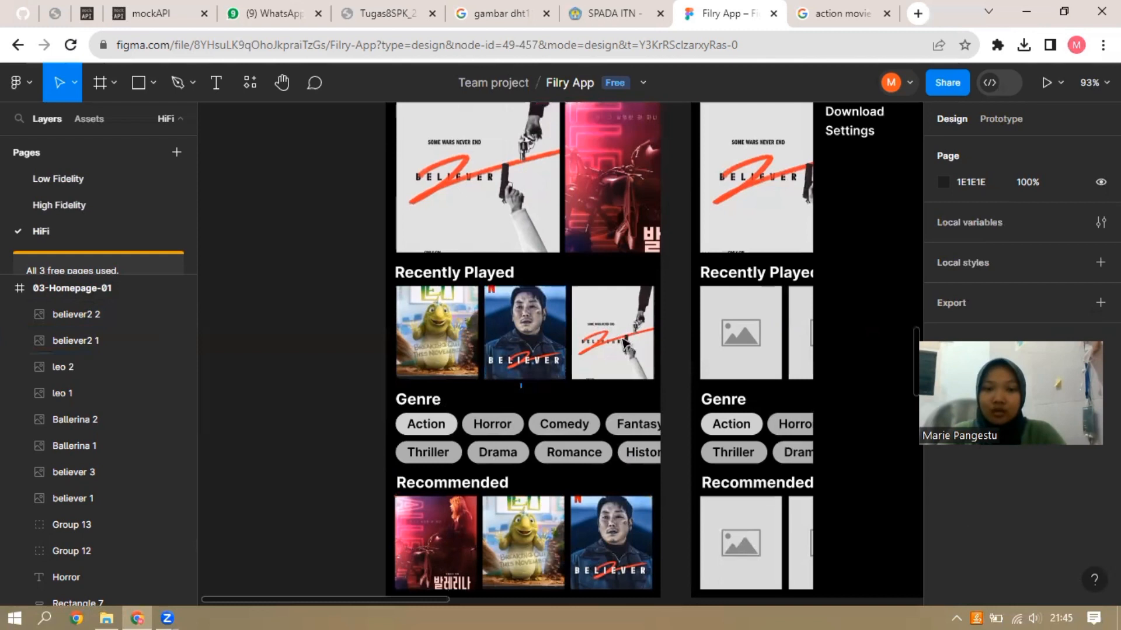
{"action": "left_click_drag", "start_coordinate": [521, 387], "coordinate": [467, 351]}
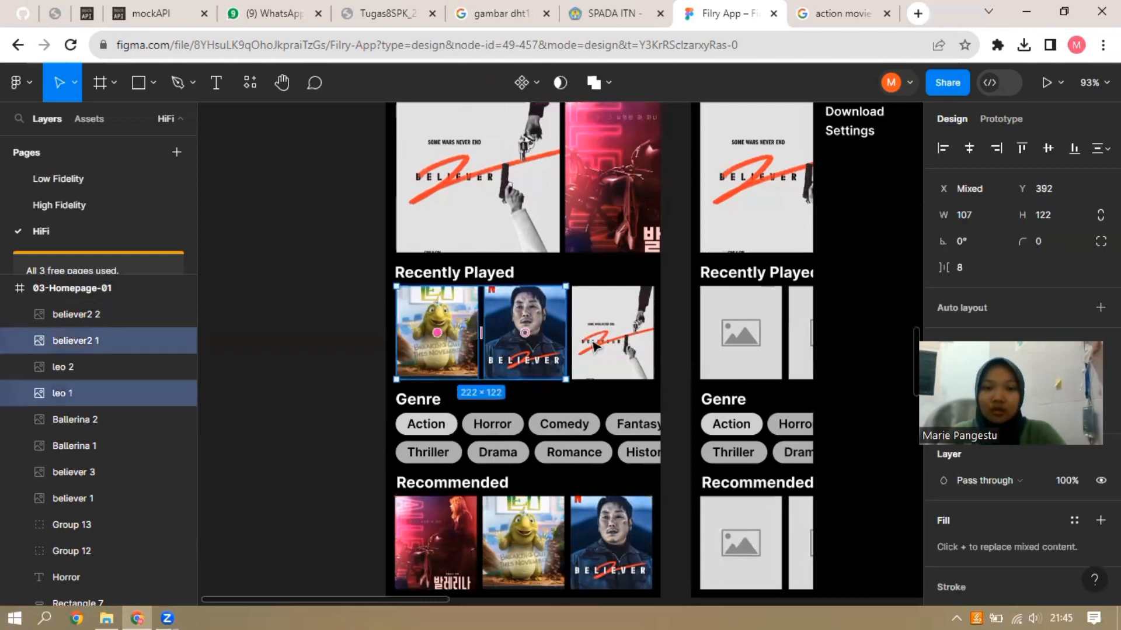
{"action": "left_click", "coordinate": [742, 346]}
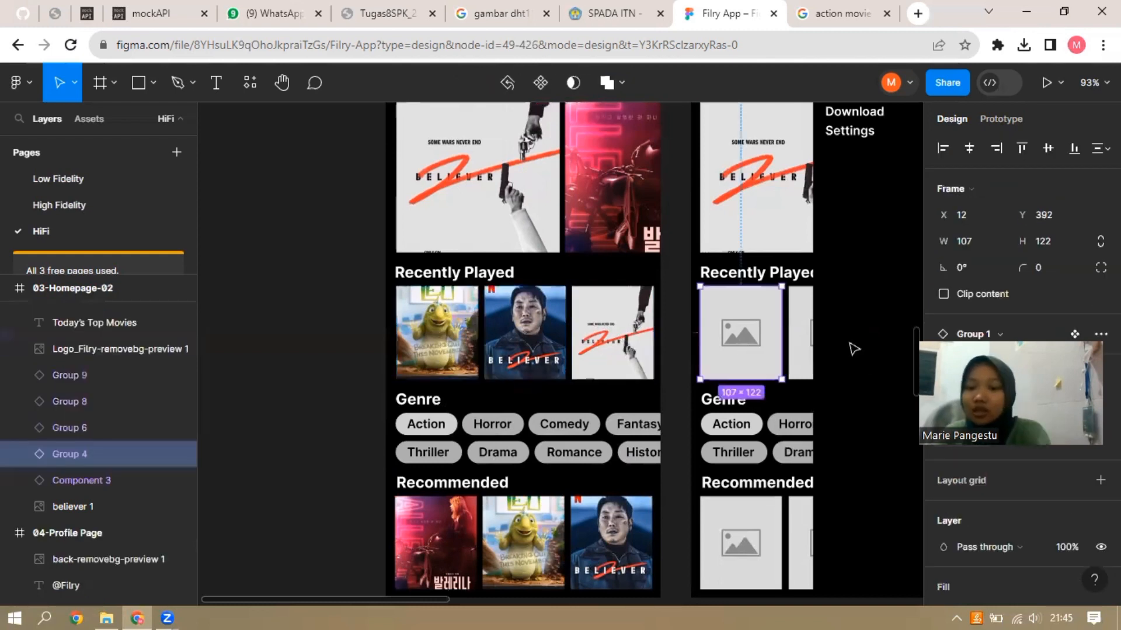
{"action": "key", "text": "Delete"}
{"action": "left_click", "coordinate": [807, 341]}
{"action": "key", "text": "Delete"}
Paste the Leo and Believer 2 posters into 03-Homepage-02's Recently Played row and send them to the back, behind the menu overlay
{"action": "scroll", "coordinate": [807, 332], "scroll_direction": "up", "scroll_amount": 1}
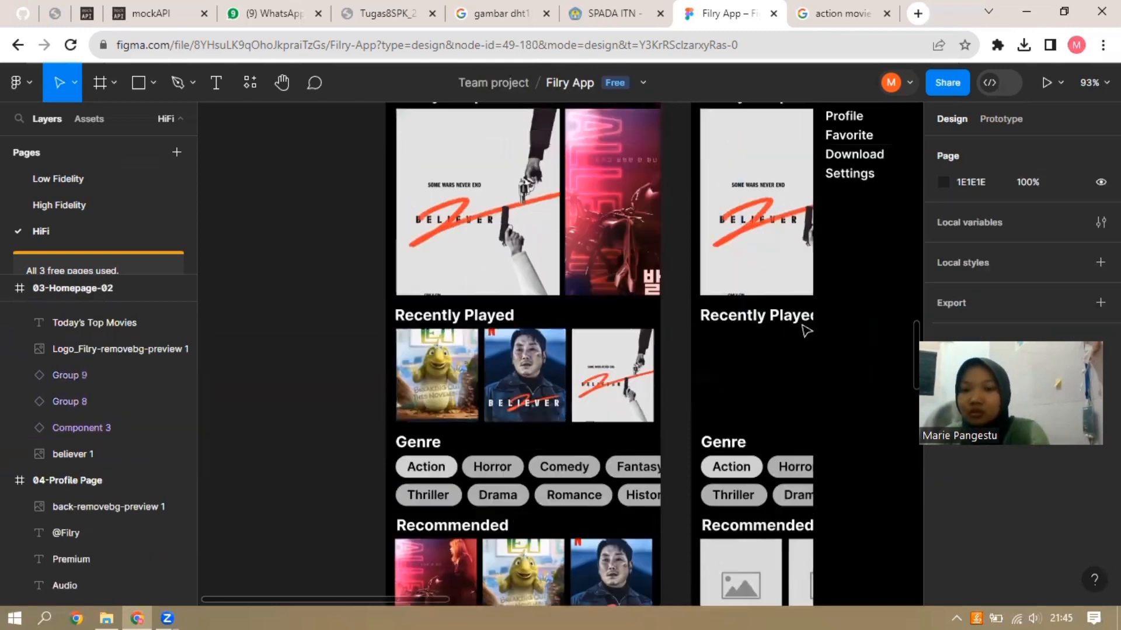
{"action": "scroll", "coordinate": [769, 283], "scroll_direction": "up", "scroll_amount": 4}
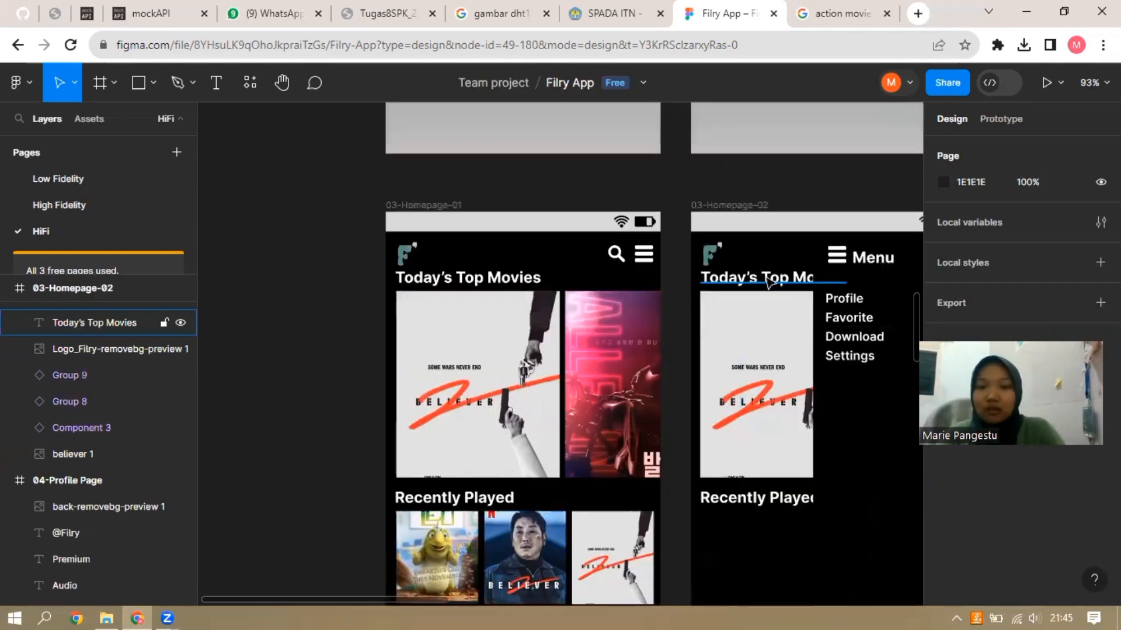
{"action": "left_click", "coordinate": [790, 368]}
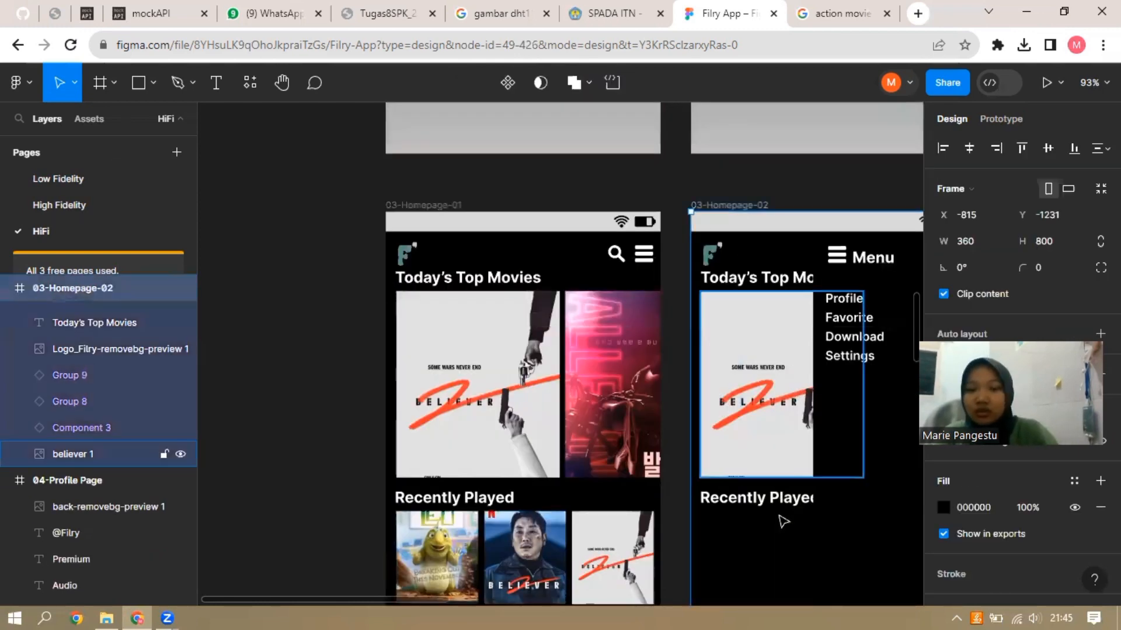
{"action": "key", "text": "ctrl+v"}
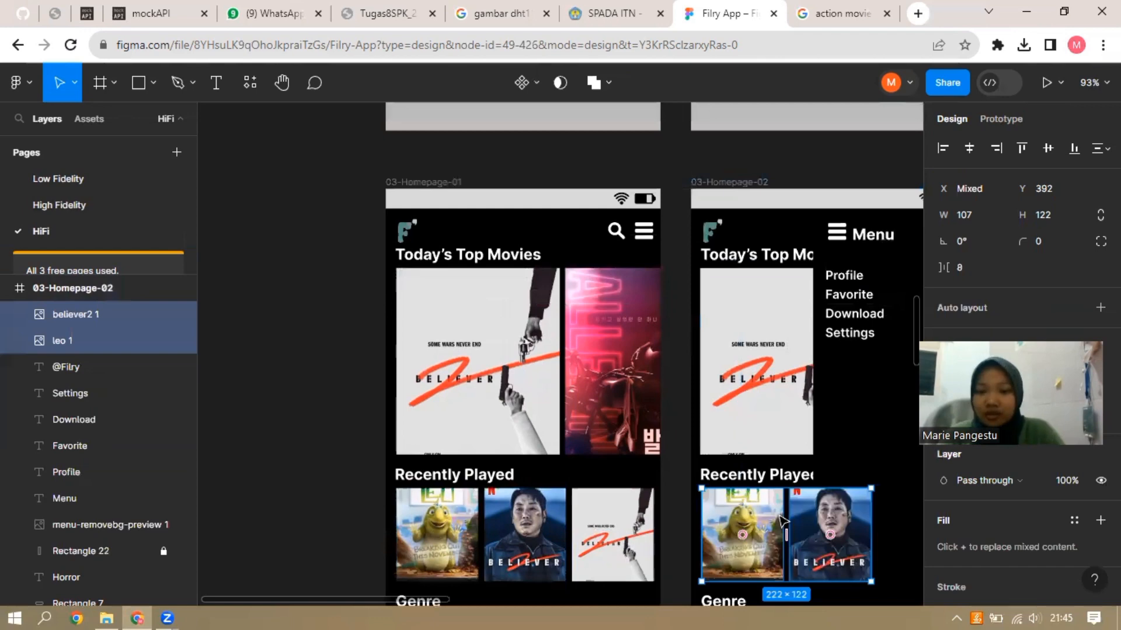
{"action": "scroll", "coordinate": [803, 465], "scroll_direction": "down", "scroll_amount": 2}
{"action": "right_click", "coordinate": [804, 465]}
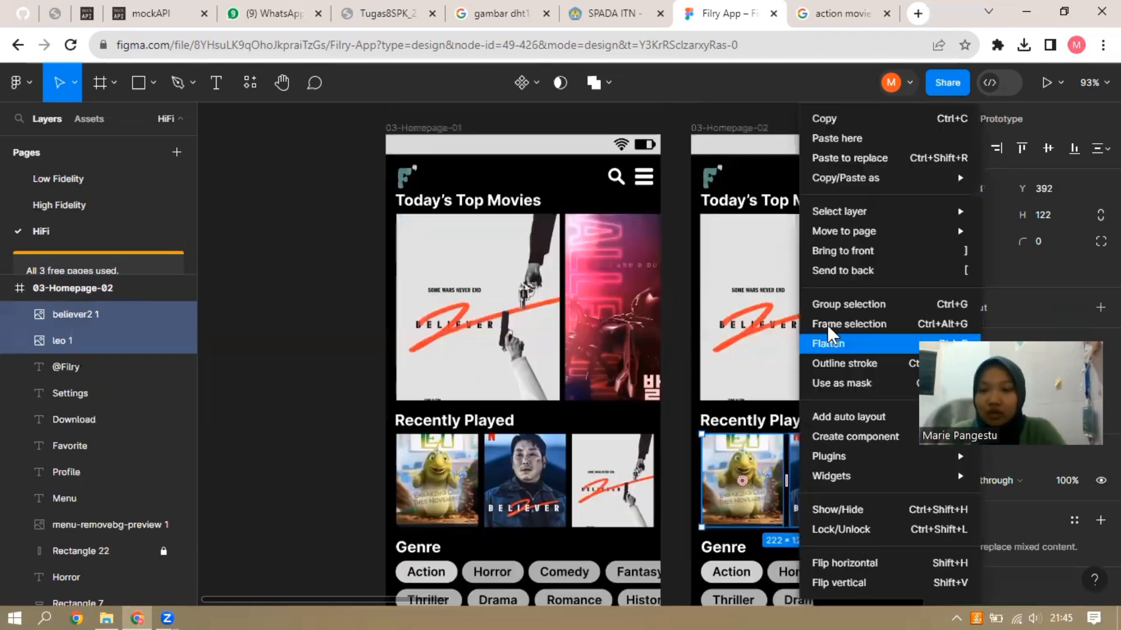
{"action": "left_click", "coordinate": [848, 270]}
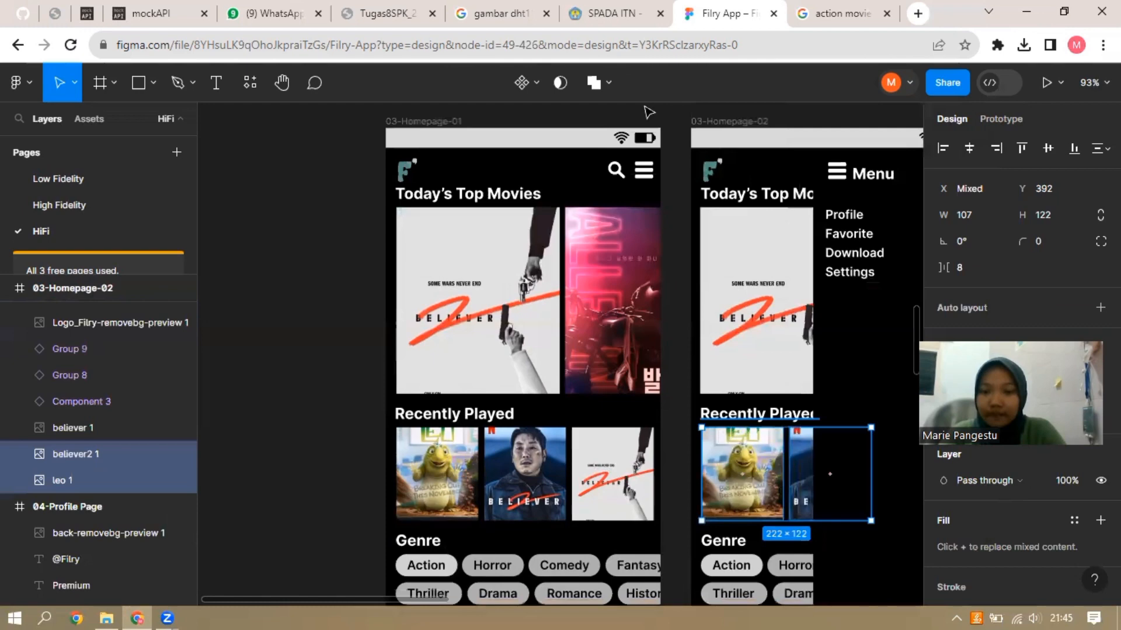
Copy the three Recommended posters from 03-Homepage-01 and delete both Recommended placeholders in 03-Homepage-02
{"action": "scroll", "coordinate": [648, 114], "scroll_direction": "down", "scroll_amount": 5}
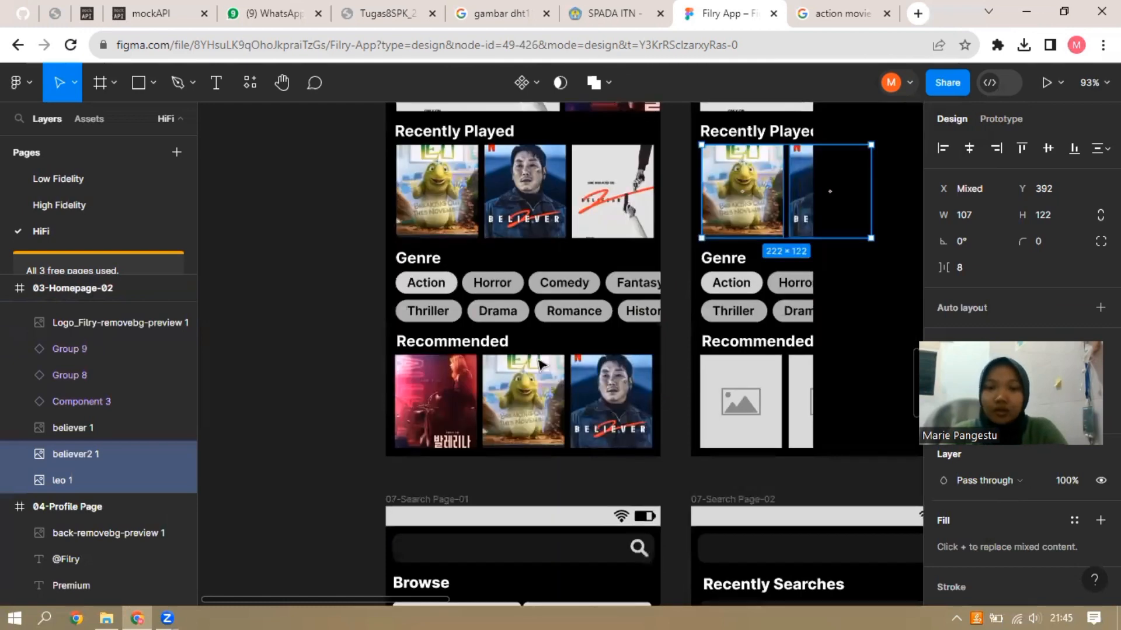
{"action": "key", "text": "Escape"}
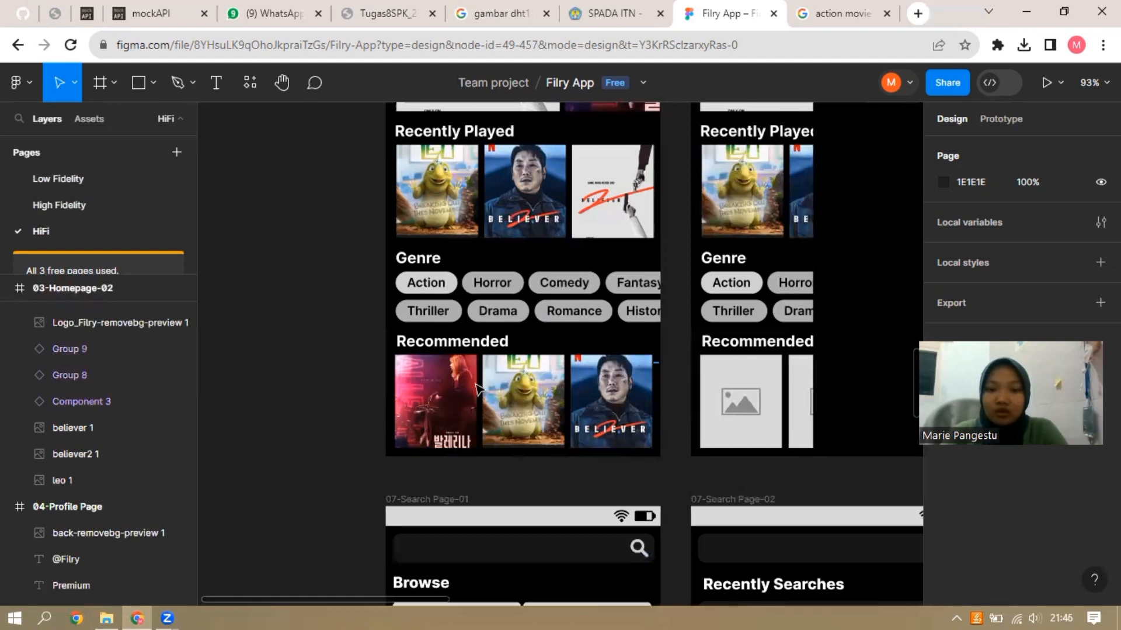
{"action": "left_click_drag", "start_coordinate": [478, 385], "coordinate": [602, 416]}
{"action": "left_click", "coordinate": [435, 400], "text": "shift"}
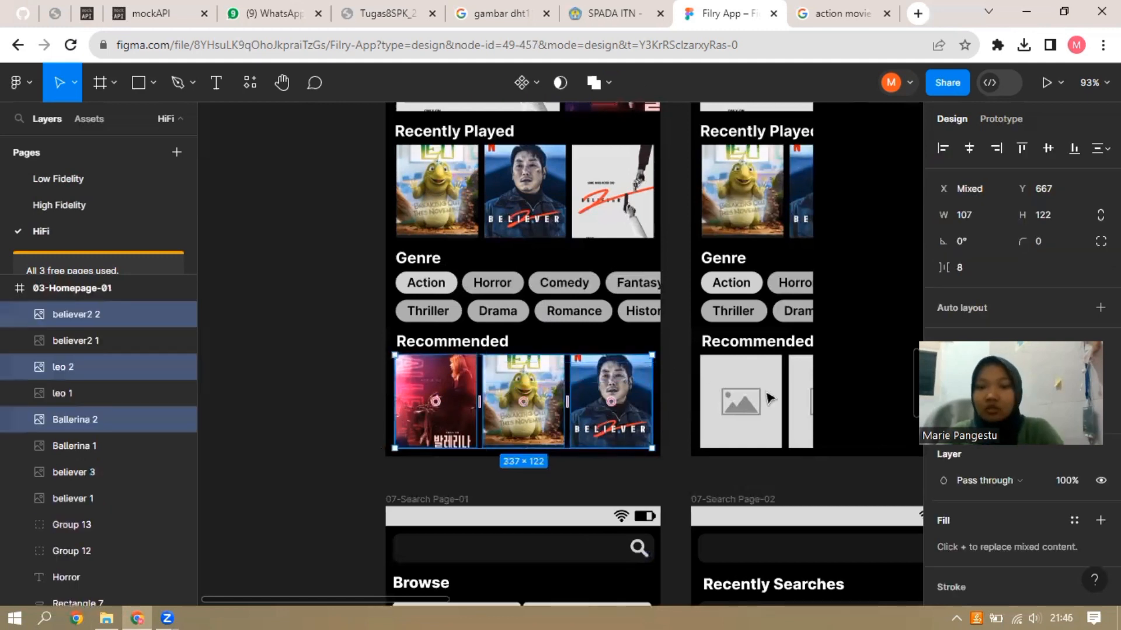
{"action": "left_click", "coordinate": [878, 448]}
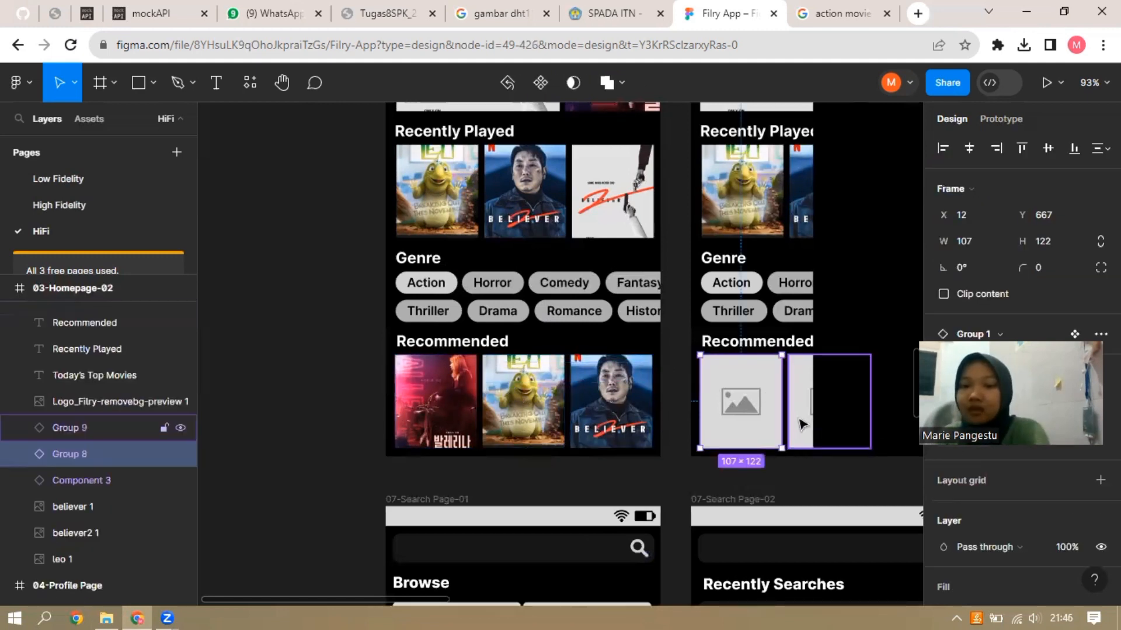
{"action": "key", "text": "Delete"}
{"action": "key", "text": "Delete"}
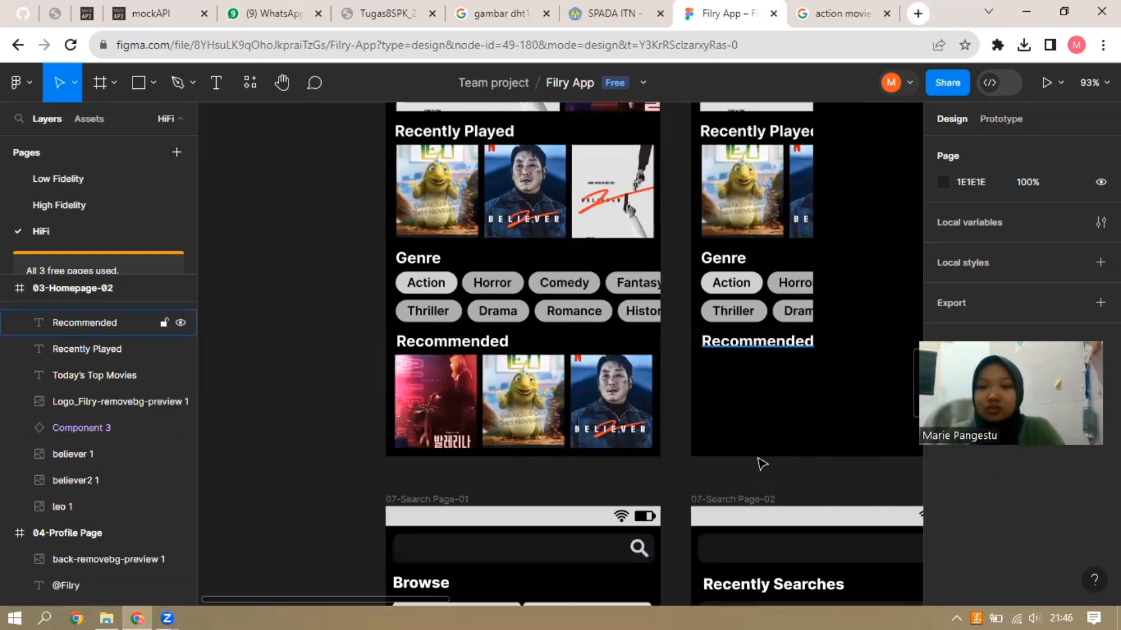
Paste the three Recommended posters into 03-Homepage-02 and send them to the back, behind the menu overlay
{"action": "scroll", "coordinate": [741, 125], "scroll_direction": "up", "scroll_amount": 5}
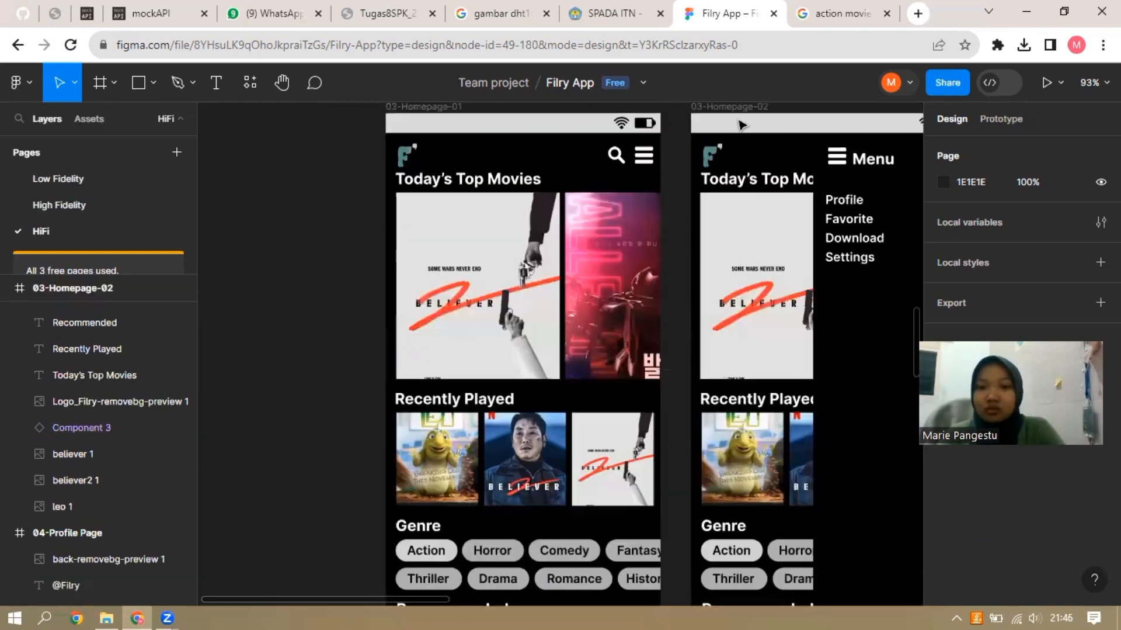
{"action": "left_click", "coordinate": [740, 251]}
{"action": "left_click", "coordinate": [805, 387]}
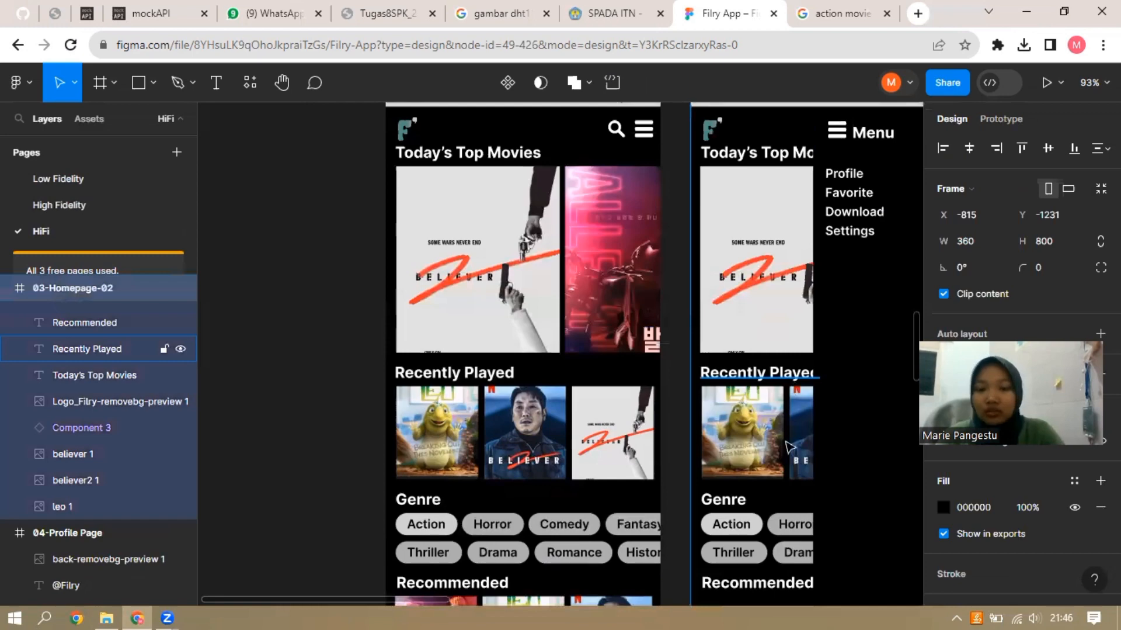
{"action": "key", "text": "ctrl+v"}
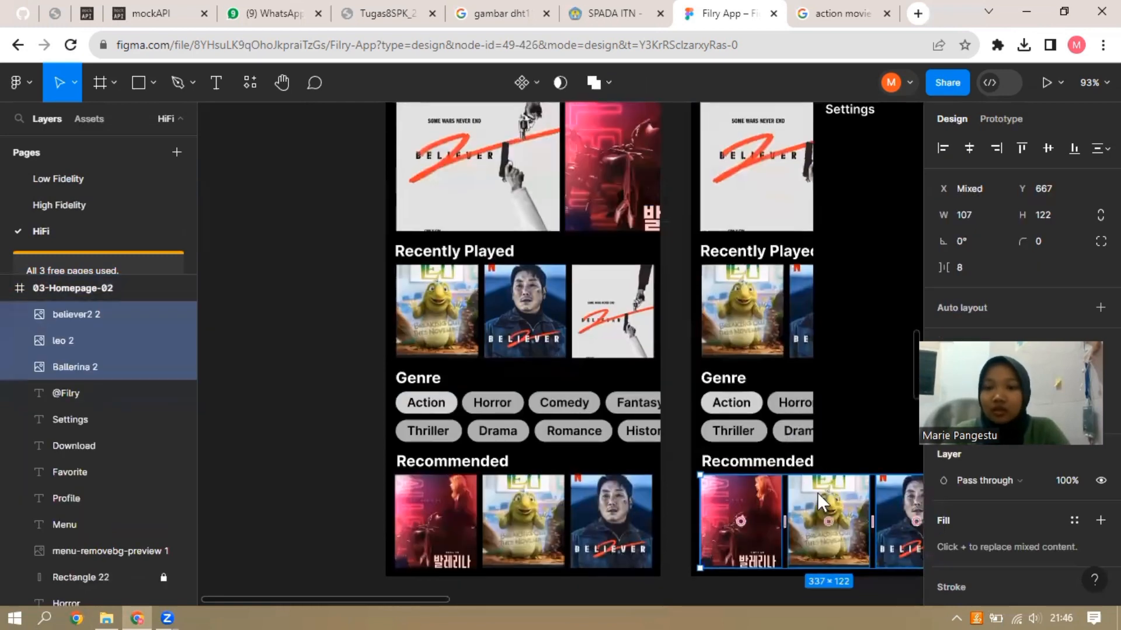
{"action": "right_click", "coordinate": [818, 514]}
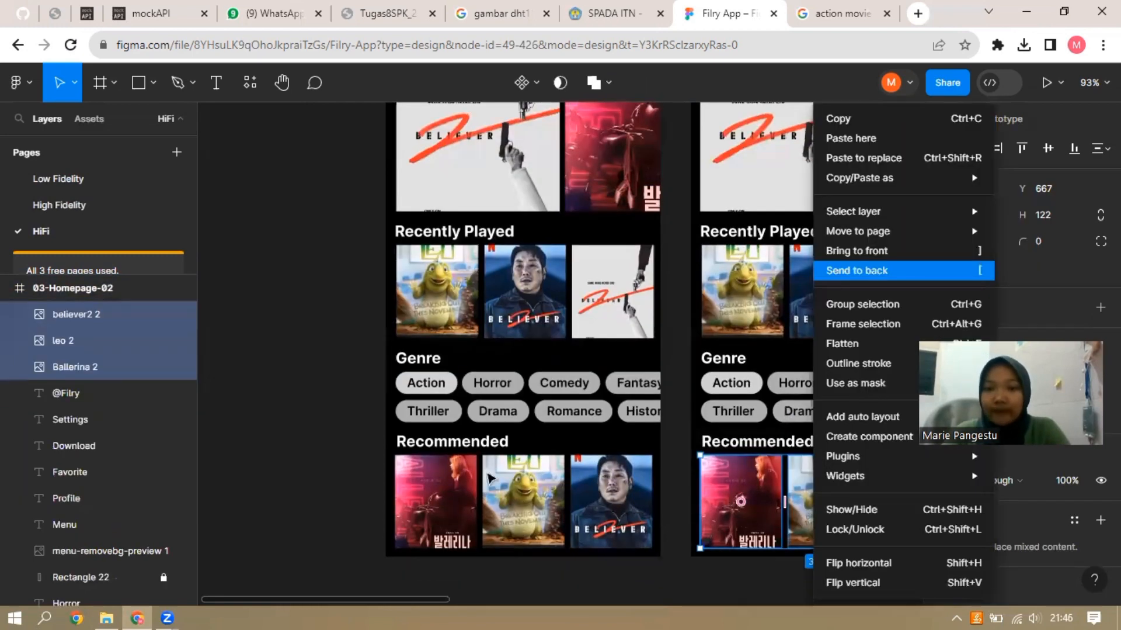
{"action": "left_click", "coordinate": [841, 201]}
{"action": "key", "text": "Escape"}
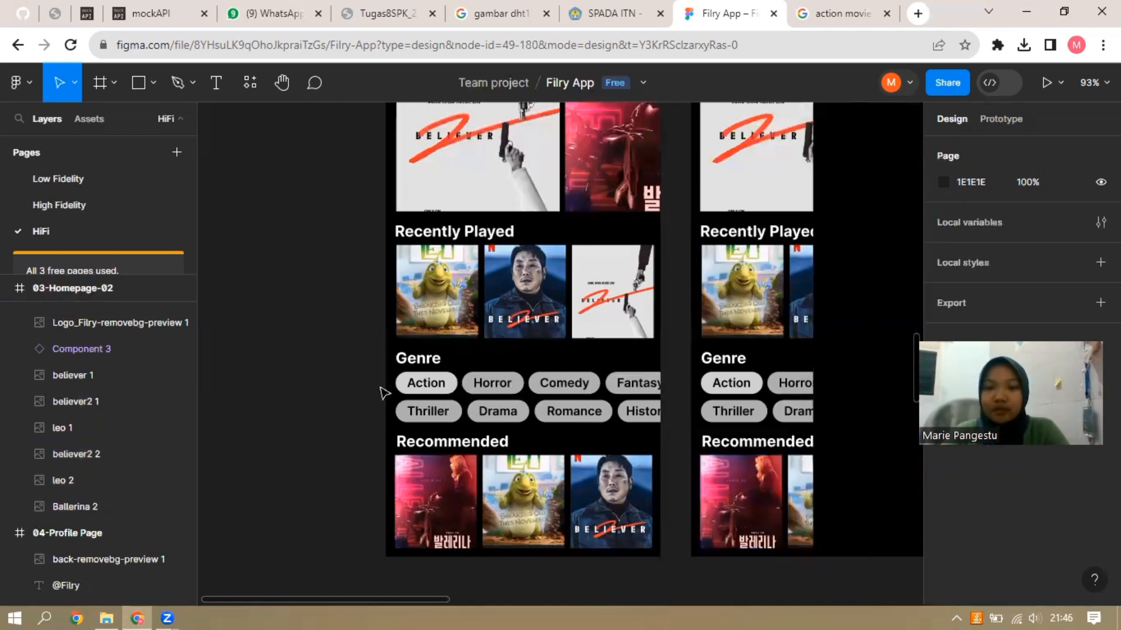
{"action": "scroll", "coordinate": [377, 390], "scroll_direction": "up", "scroll_amount": 3}
{"action": "scroll", "coordinate": [368, 387], "scroll_direction": "down", "scroll_amount": 2}
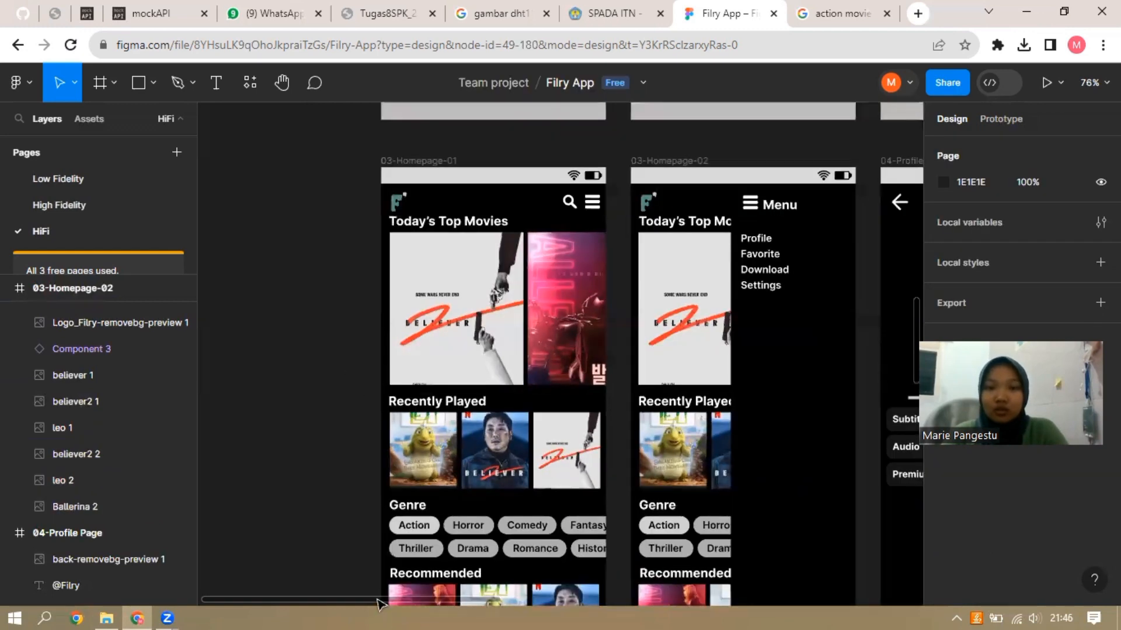
{"action": "left_click_drag", "start_coordinate": [424, 600], "coordinate": [578, 608]}
{"action": "left_click_drag", "start_coordinate": [366, 586], "coordinate": [584, 610]}
{"action": "scroll", "coordinate": [492, 607], "scroll_direction": "down", "scroll_amount": 1}
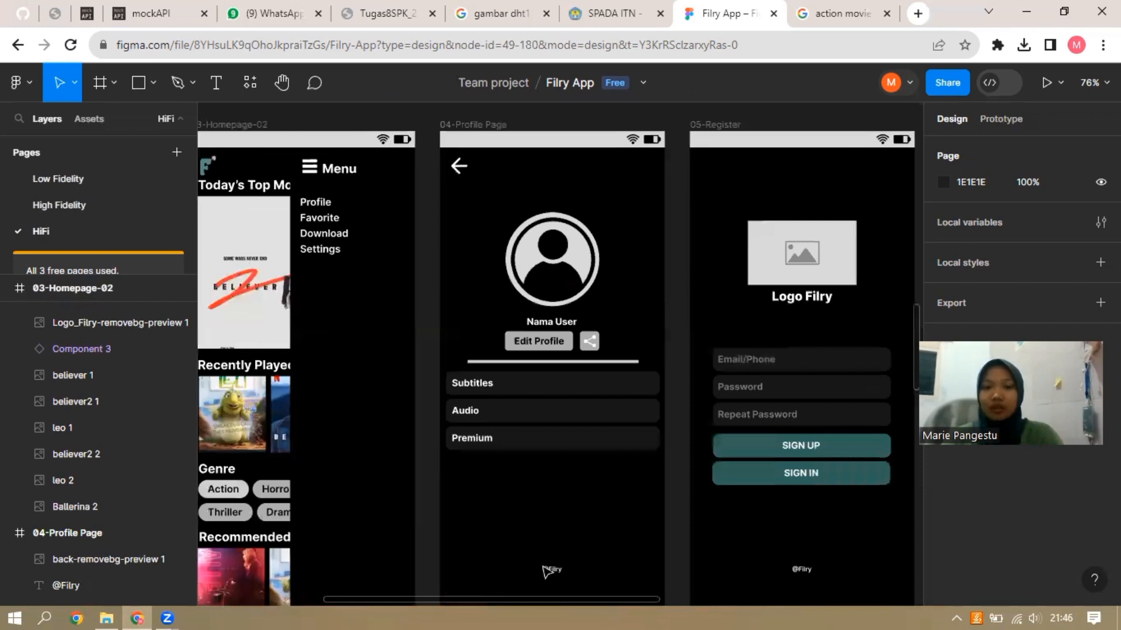
{"action": "scroll", "coordinate": [546, 570], "scroll_direction": "right", "scroll_amount": 2}
{"action": "double_click", "coordinate": [496, 323]}
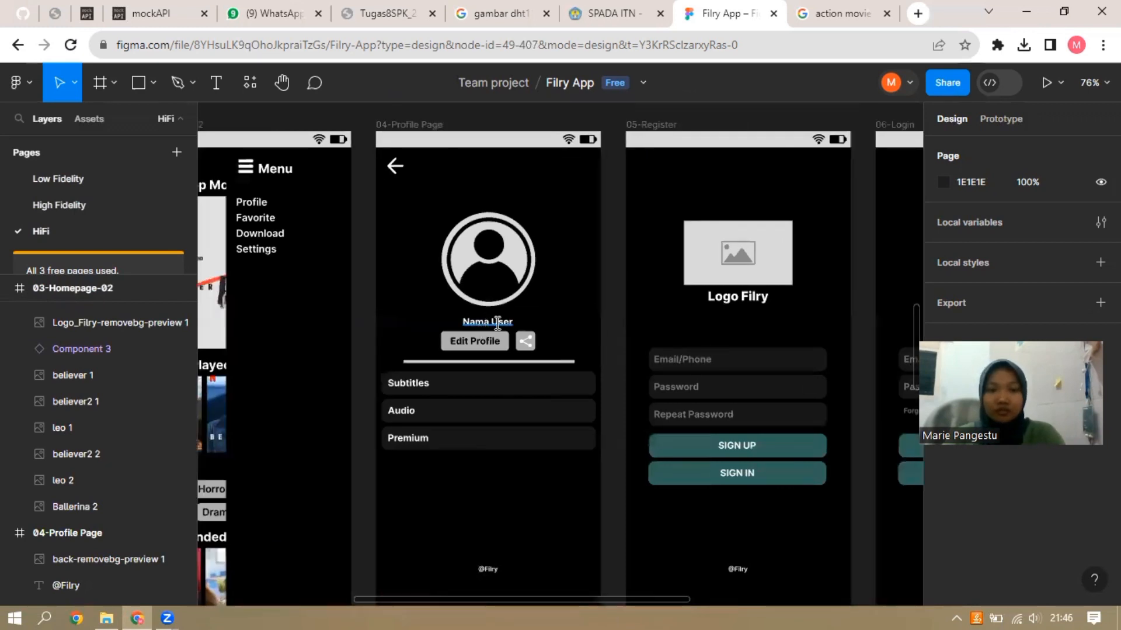
{"action": "double_click", "coordinate": [497, 322]}
{"action": "type", "text": "@"}
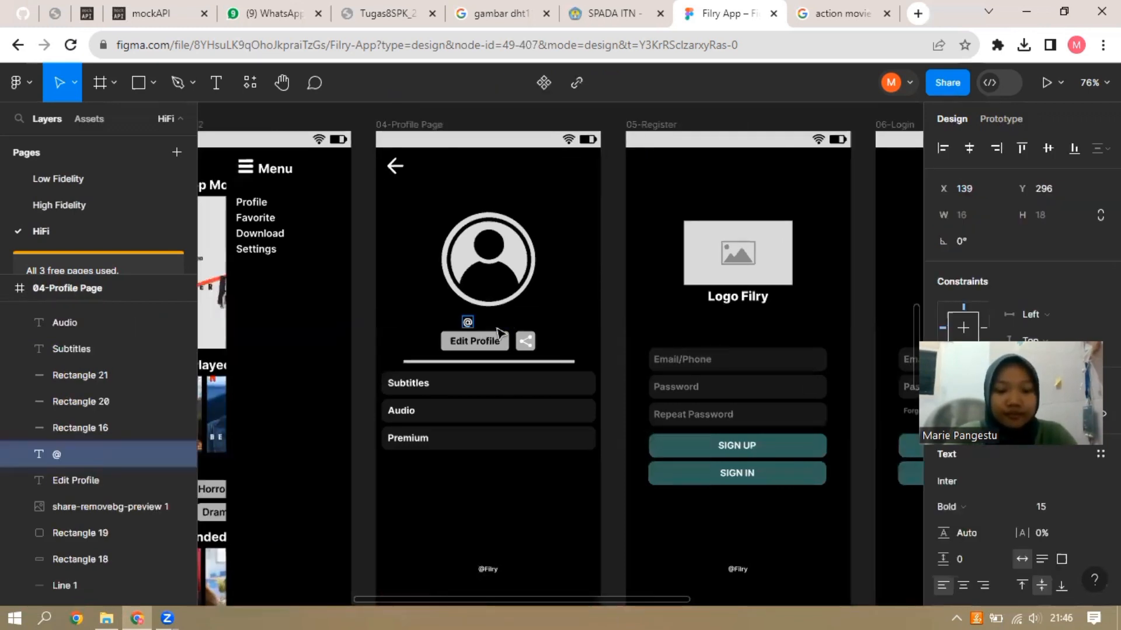
{"action": "type", "text": "hoOman"}
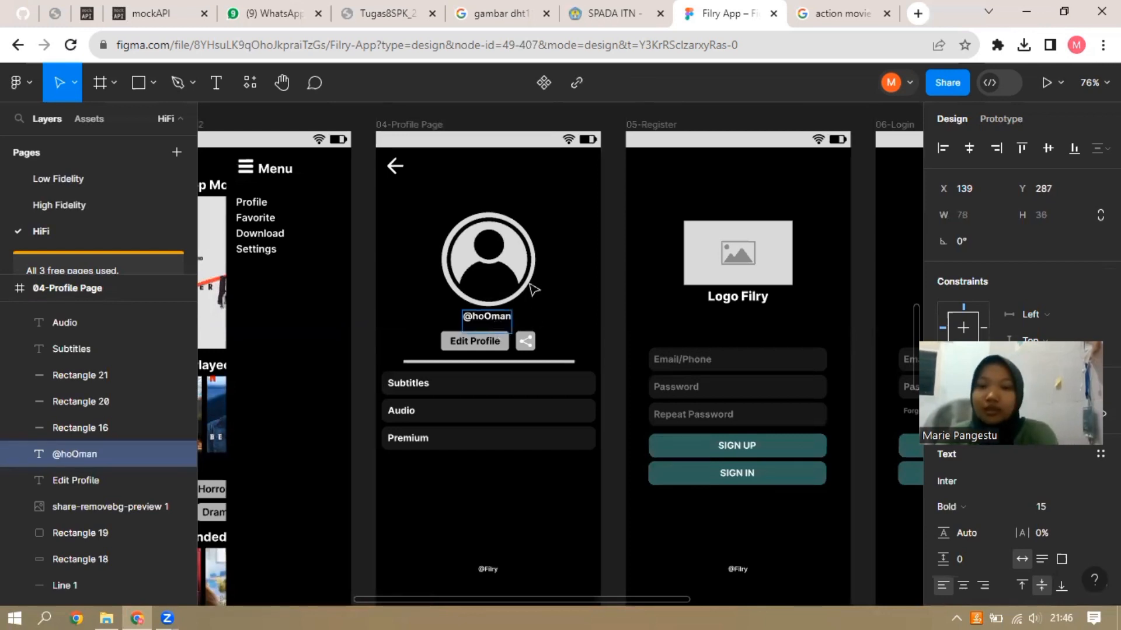
{"action": "key", "text": "Escape"}
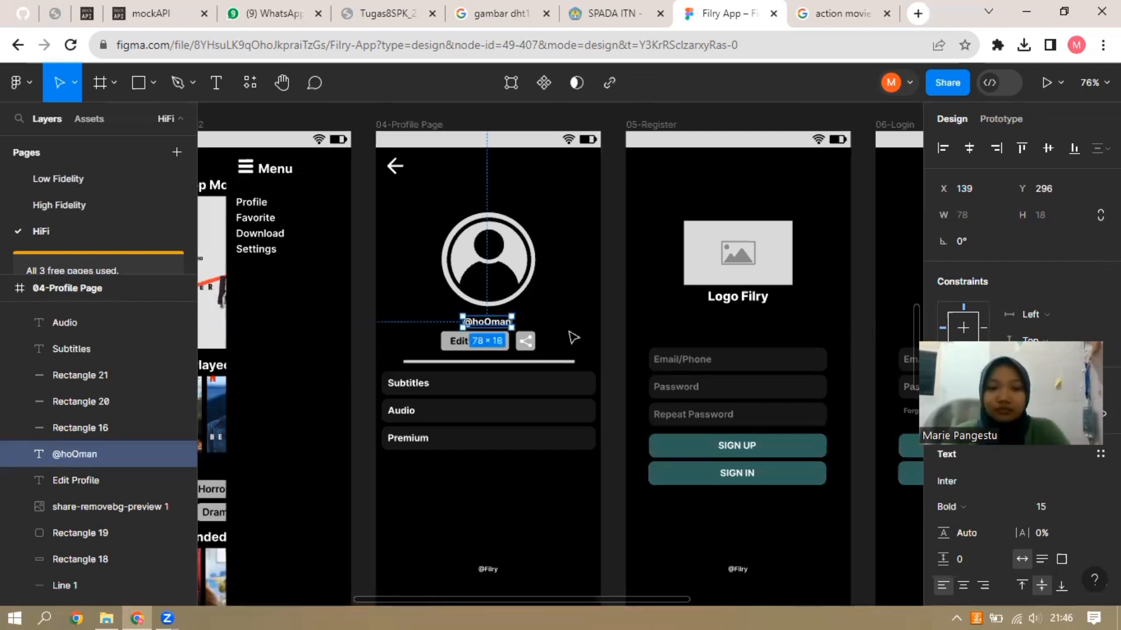
{"action": "key", "text": "Escape"}
{"action": "scroll", "coordinate": [511, 439], "scroll_direction": "down", "scroll_amount": 2}
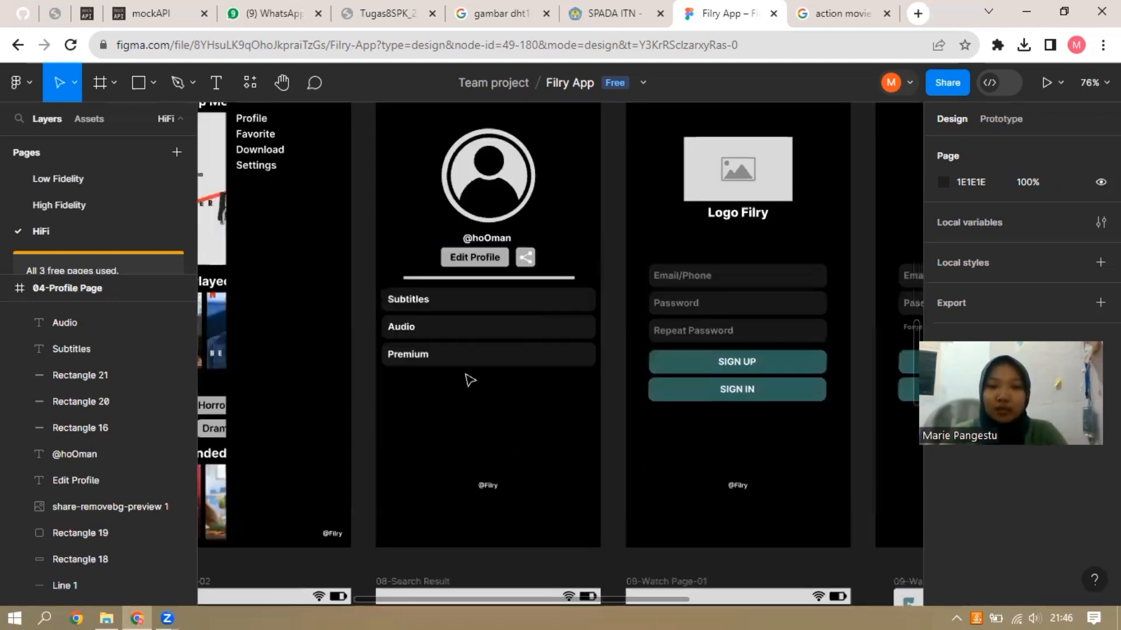
{"action": "scroll", "coordinate": [470, 380], "scroll_direction": "up", "scroll_amount": 2}
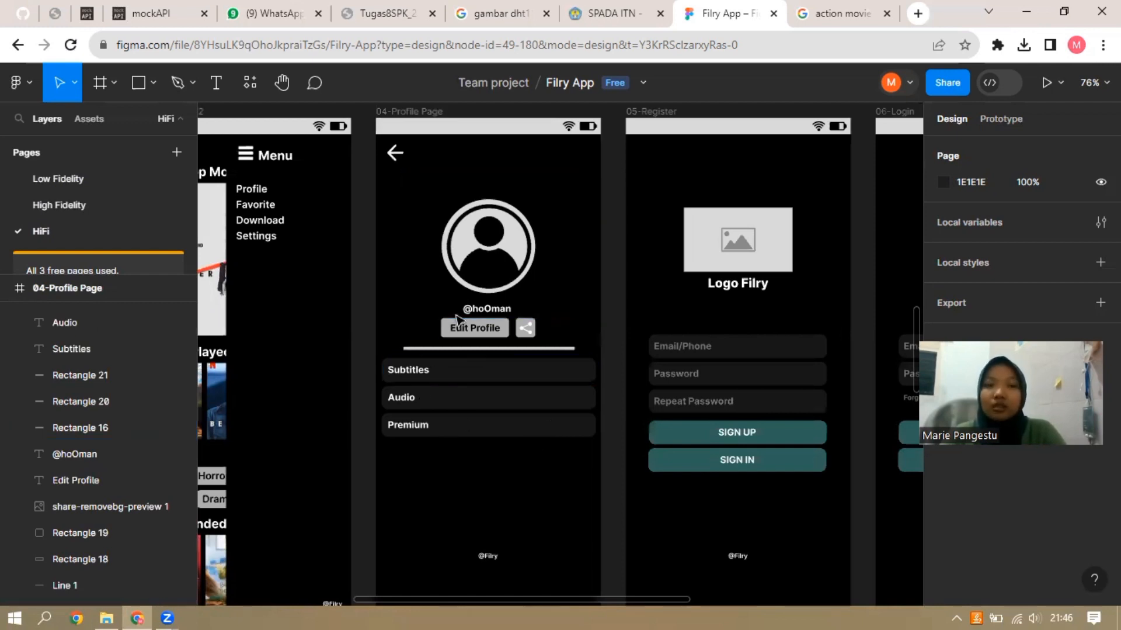
Replace the "Logo Filry" text on the 05-Register screen with "REGISTER"
{"action": "left_click", "coordinate": [480, 330]}
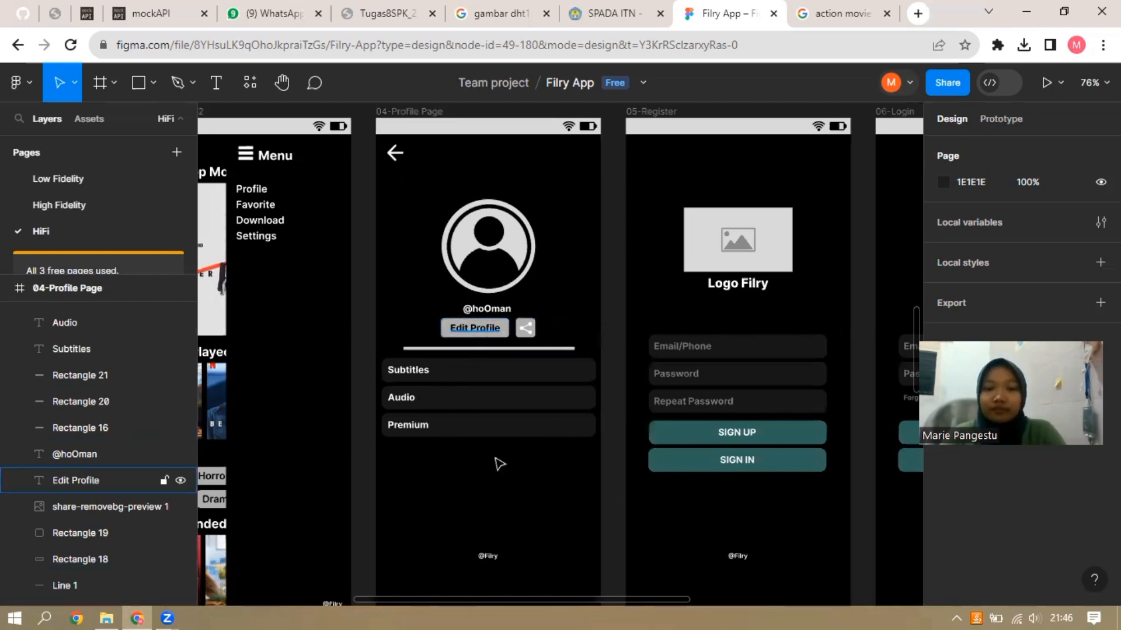
{"action": "left_click_drag", "start_coordinate": [533, 594], "coordinate": [637, 602]}
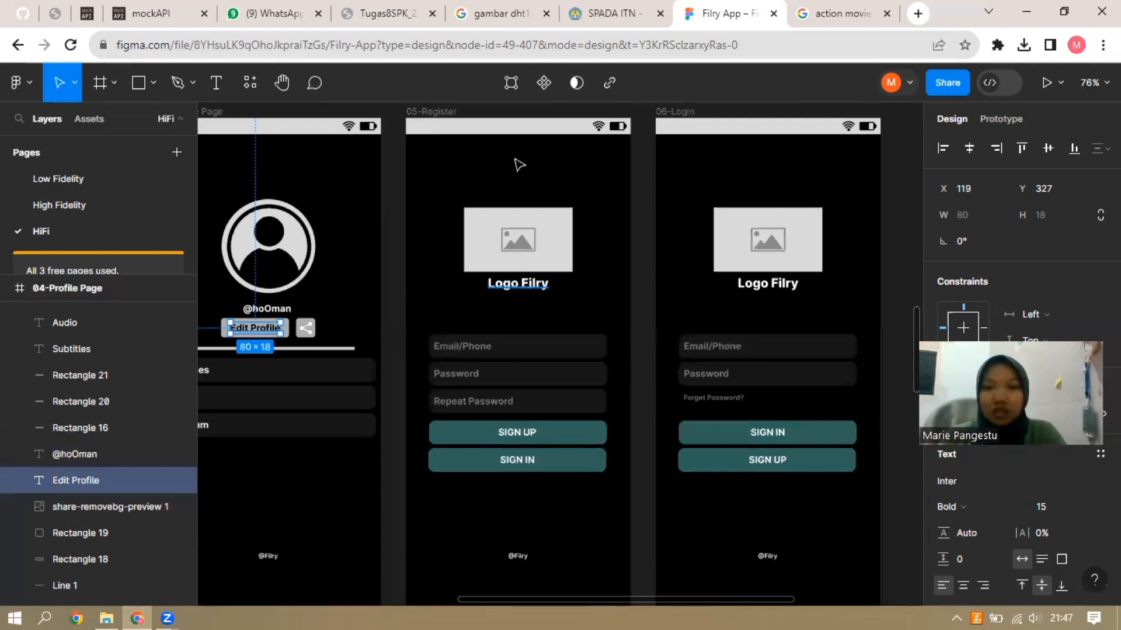
{"action": "left_click", "coordinate": [518, 288]}
{"action": "double_click", "coordinate": [518, 288]}
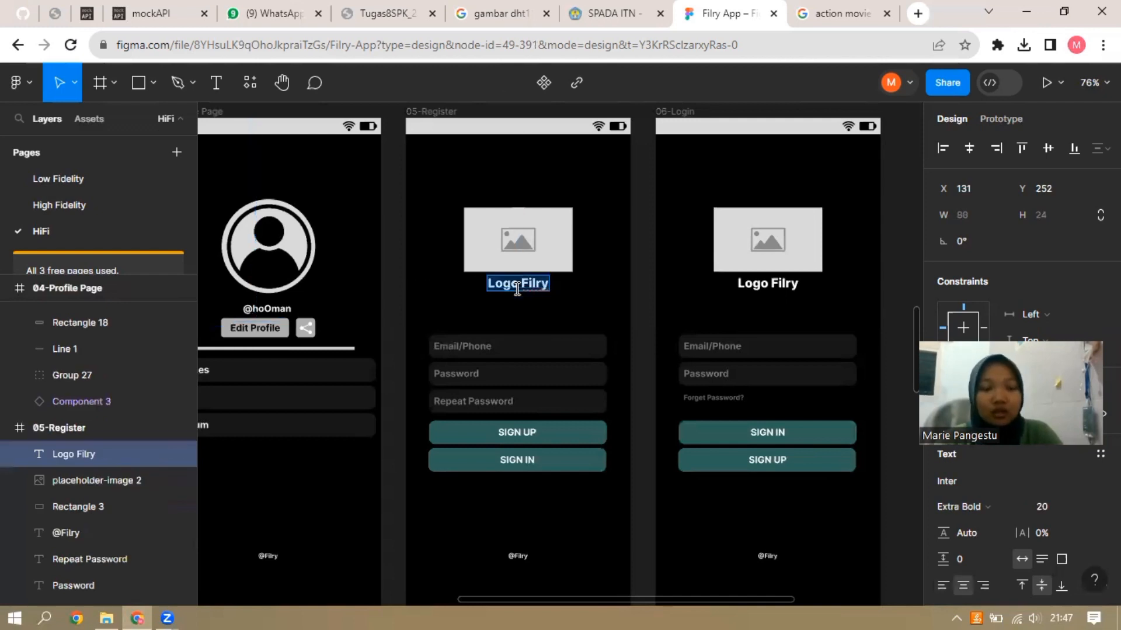
{"action": "type", "text": "R"}
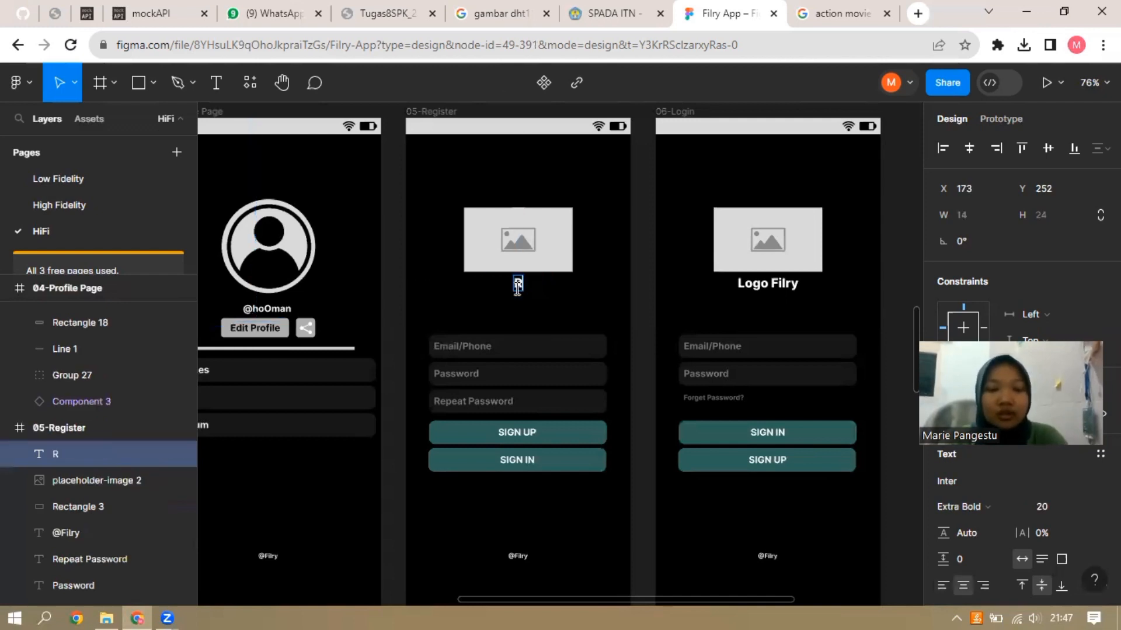
{"action": "type", "text": "EGISTER"}
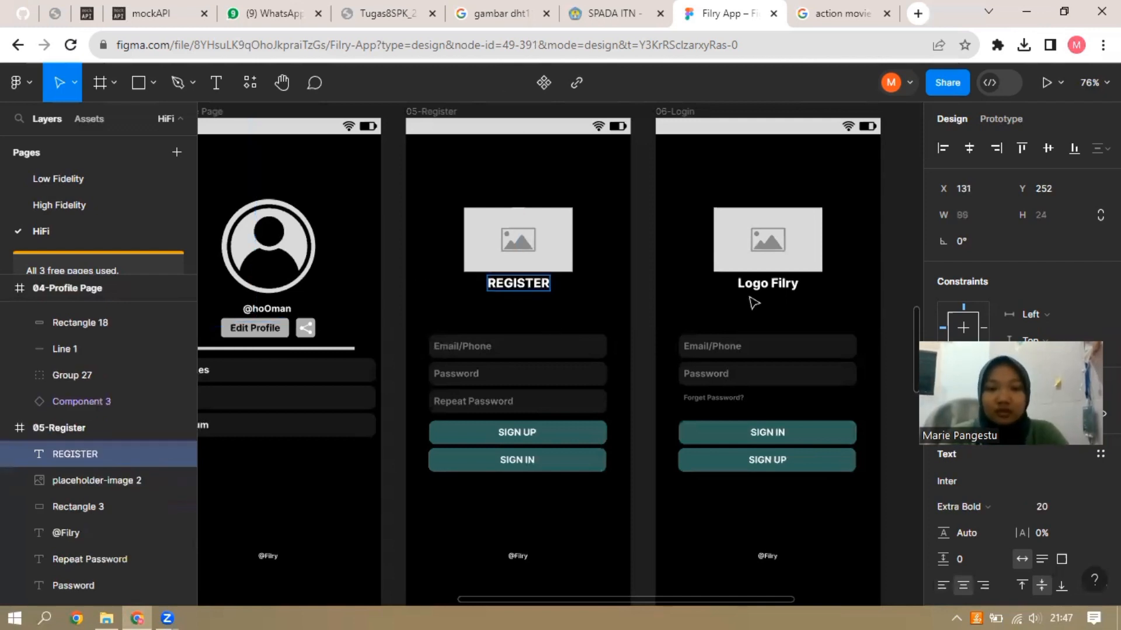
{"action": "key", "text": "Escape"}
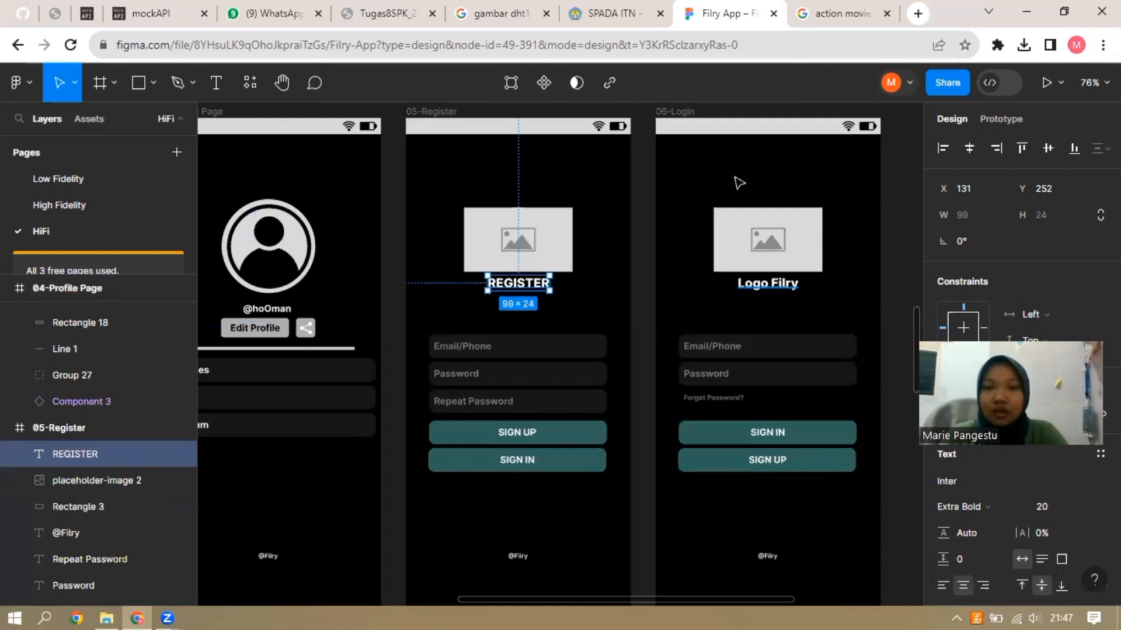
Replace the "Logo Filry" text on the 06-Login screen with "LOGIN"
{"action": "double_click", "coordinate": [773, 284]}
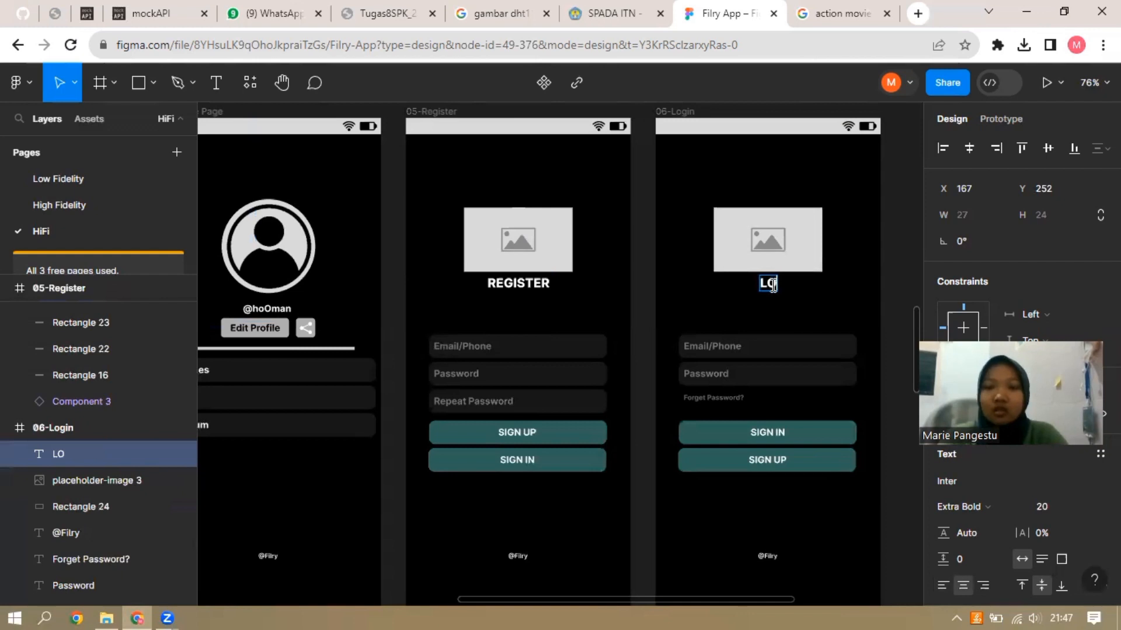
{"action": "type", "text": "GIN"}
{"action": "key", "text": "Escape"}
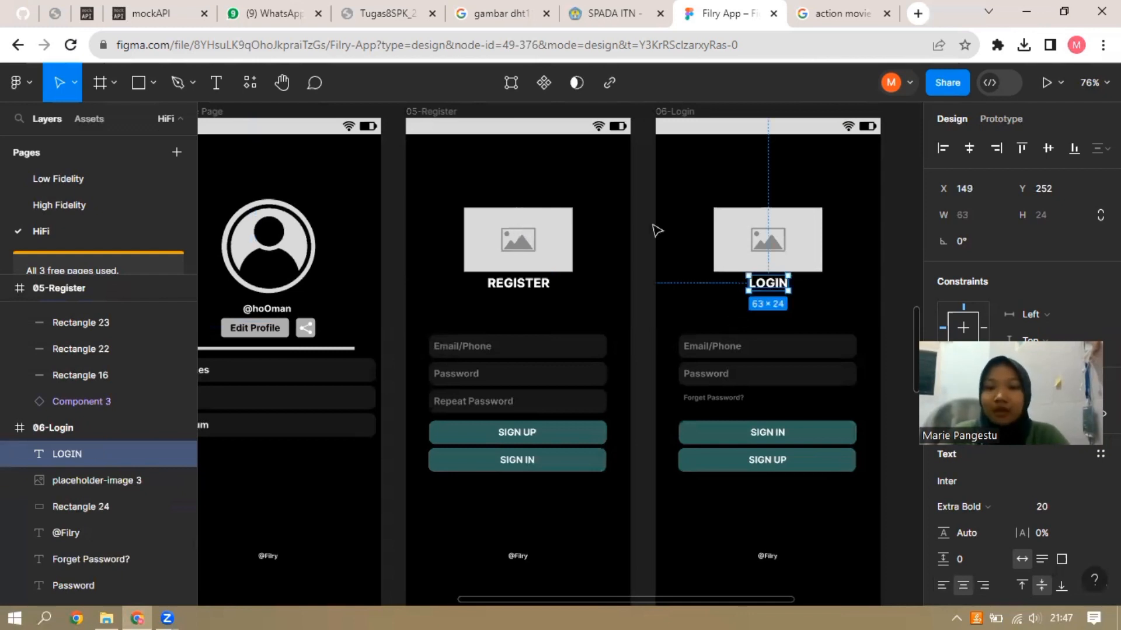
Replace the image placeholders on 05-Register and 06-Login with the Filry logo, placed above each heading
{"action": "left_click", "coordinate": [537, 239]}
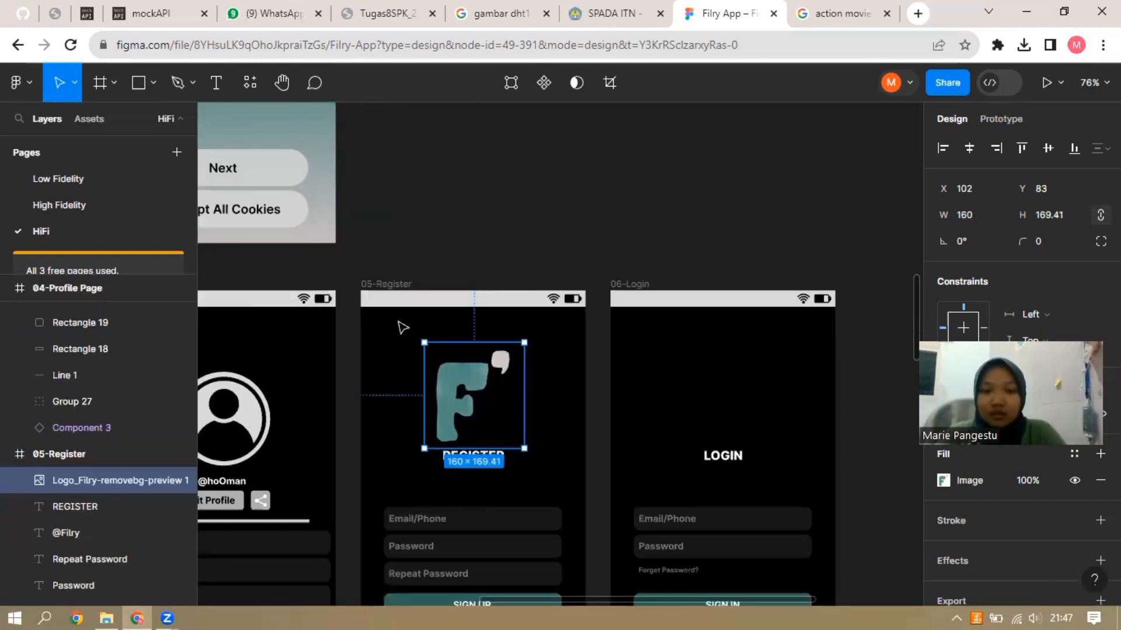
{"action": "left_click", "coordinate": [398, 431]}
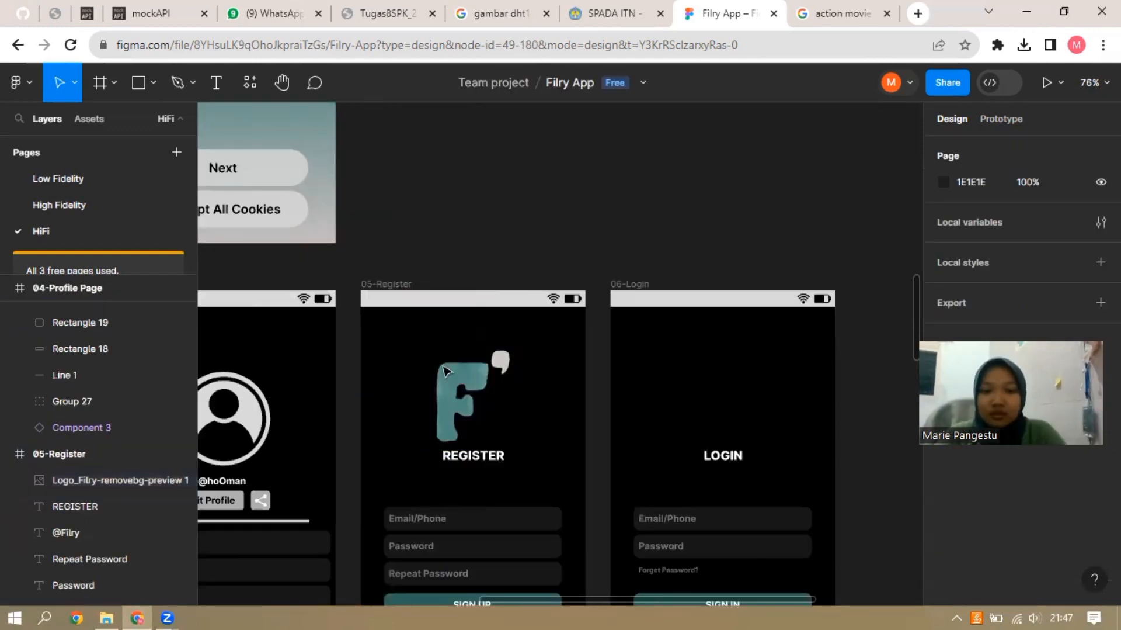
{"action": "left_click", "coordinate": [456, 402]}
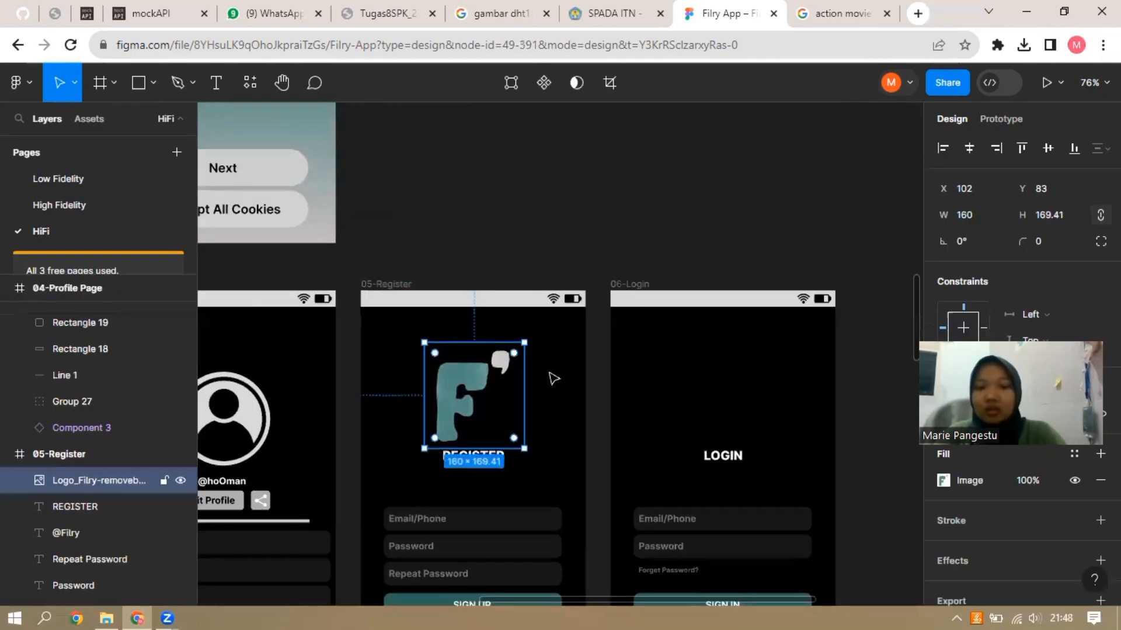
{"action": "left_click", "coordinate": [669, 404]}
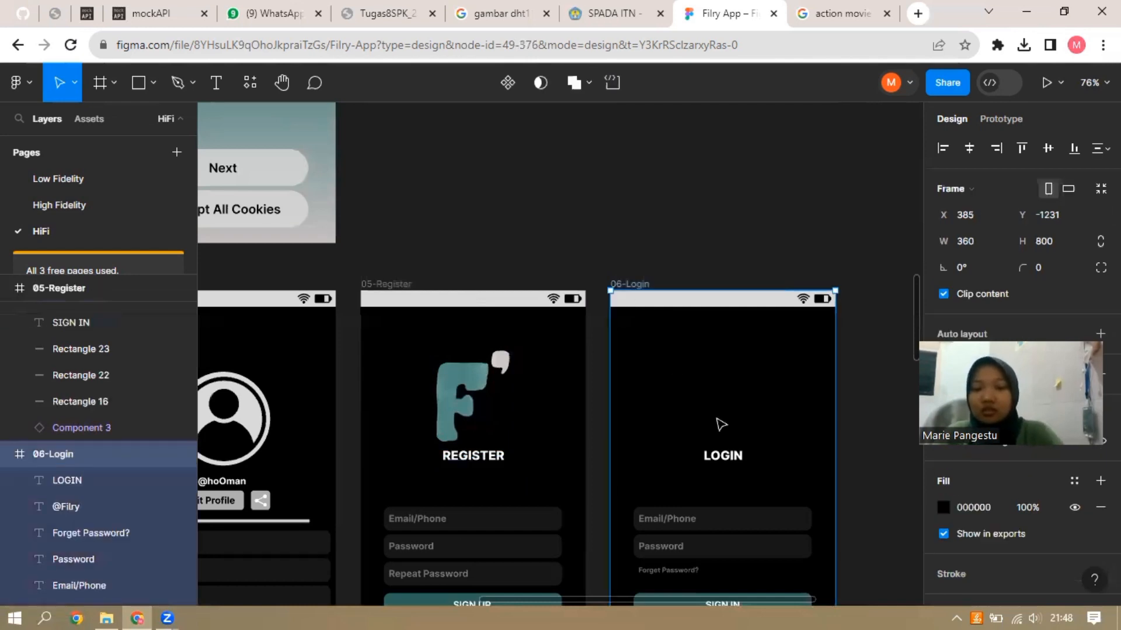
{"action": "key", "text": "ctrl+v"}
{"action": "key", "text": "Escape"}
{"action": "key", "text": "Escape"}
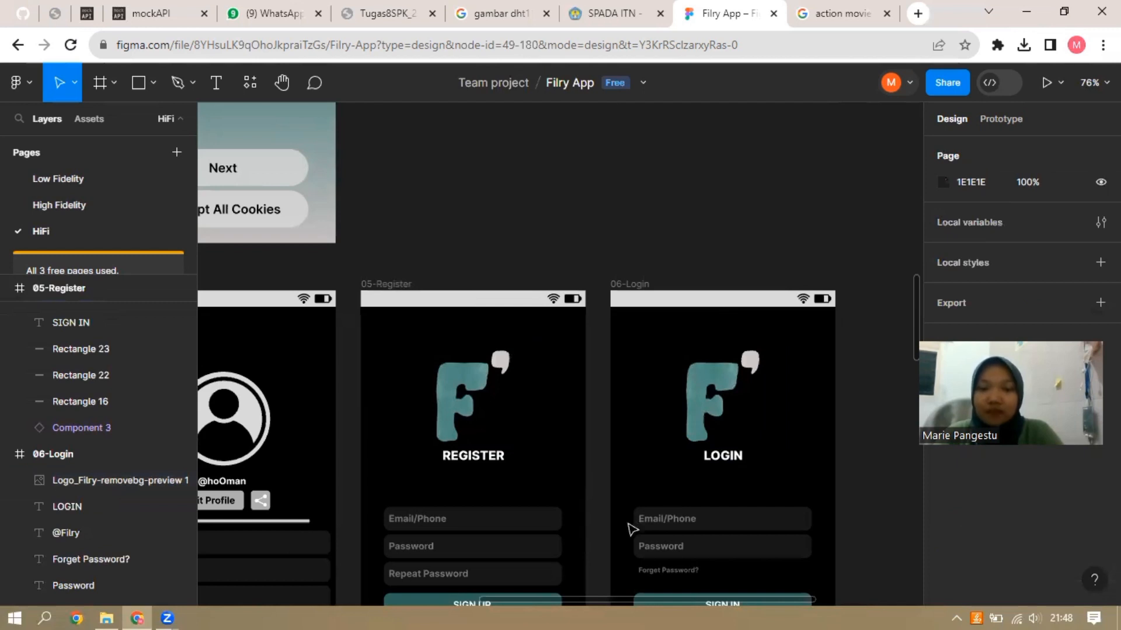
Look over the finished HiFi screens, from the register and homepage frames back up to the onboarding and splash screens
{"action": "scroll", "coordinate": [631, 526], "scroll_direction": "down", "scroll_amount": 2}
{"action": "scroll", "coordinate": [416, 520], "scroll_direction": "left", "scroll_amount": 5}
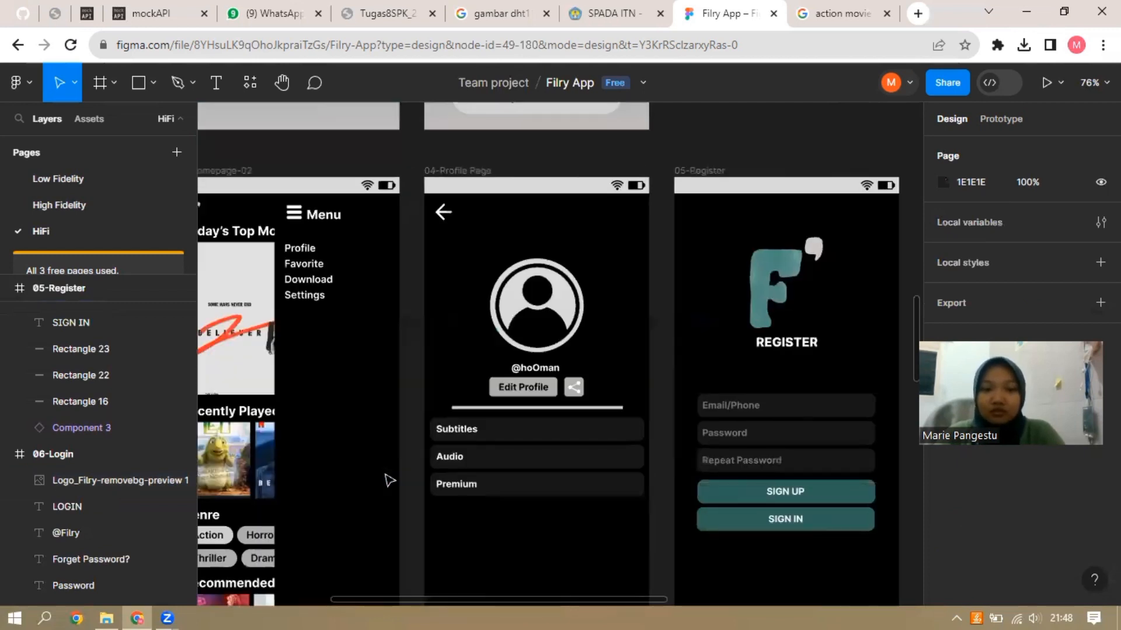
{"action": "scroll", "coordinate": [476, 320], "scroll_direction": "left", "scroll_amount": 2}
{"action": "scroll", "coordinate": [760, 201], "scroll_direction": "down", "scroll_amount": 3}
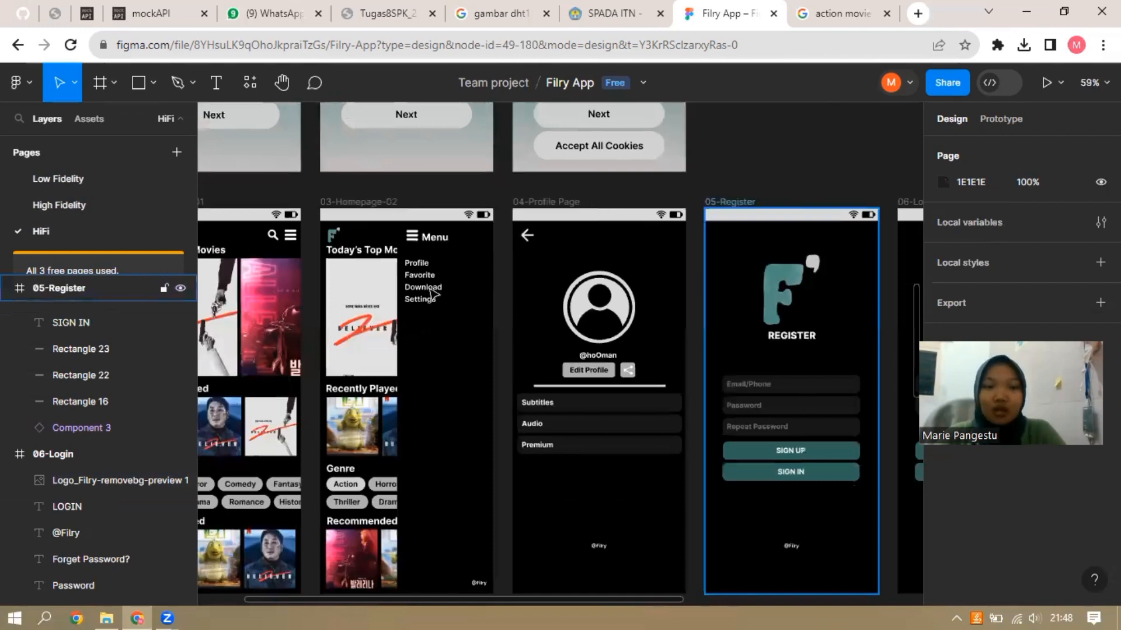
{"action": "scroll", "coordinate": [494, 584], "scroll_direction": "down", "scroll_amount": 2}
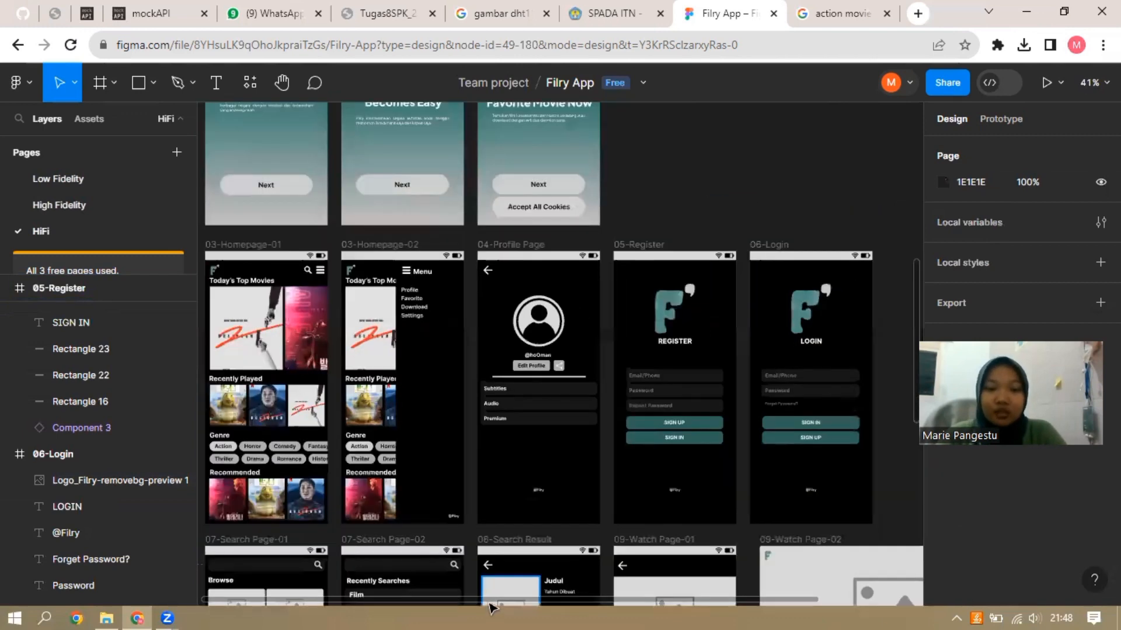
{"action": "scroll", "coordinate": [413, 398], "scroll_direction": "left", "scroll_amount": 1}
{"action": "scroll", "coordinate": [413, 393], "scroll_direction": "up", "scroll_amount": 5}
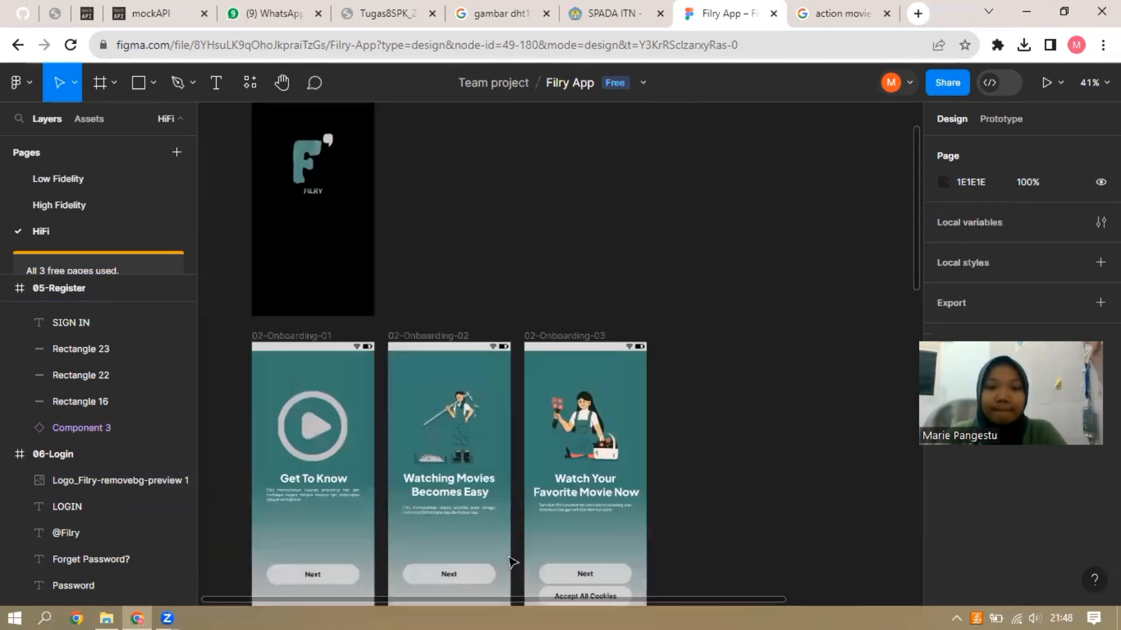
{"action": "scroll", "coordinate": [514, 584], "scroll_direction": "up", "scroll_amount": 2}
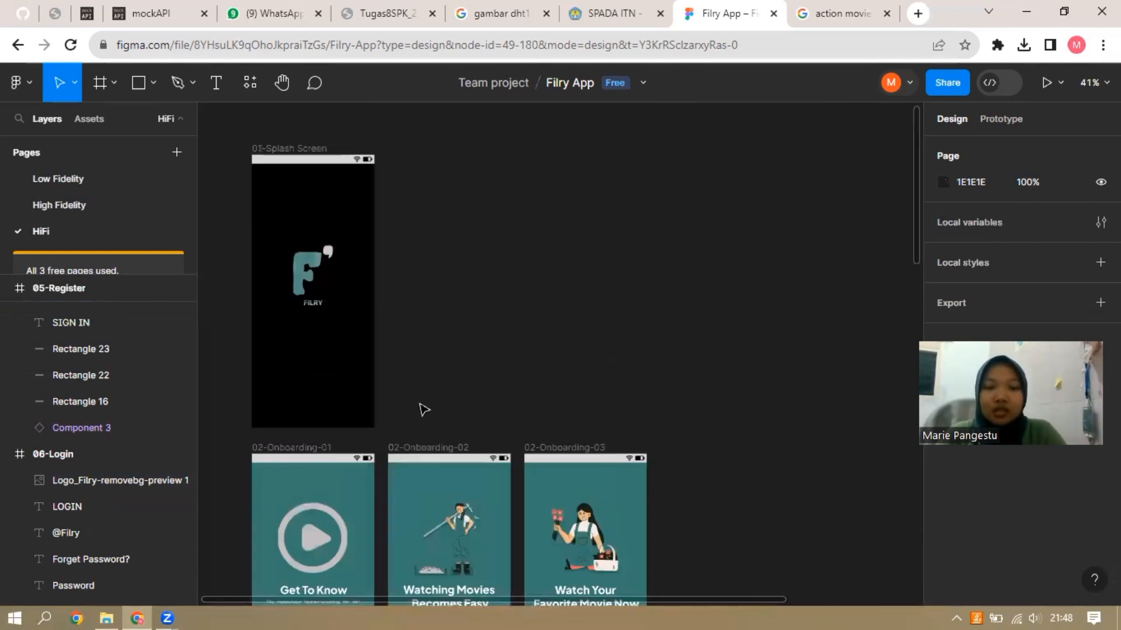
{"action": "scroll", "coordinate": [412, 428], "scroll_direction": "left", "scroll_amount": 1}
{"action": "scroll", "coordinate": [413, 427], "scroll_direction": "up", "scroll_amount": 4}
{"action": "scroll", "coordinate": [429, 444], "scroll_direction": "down", "scroll_amount": 5}
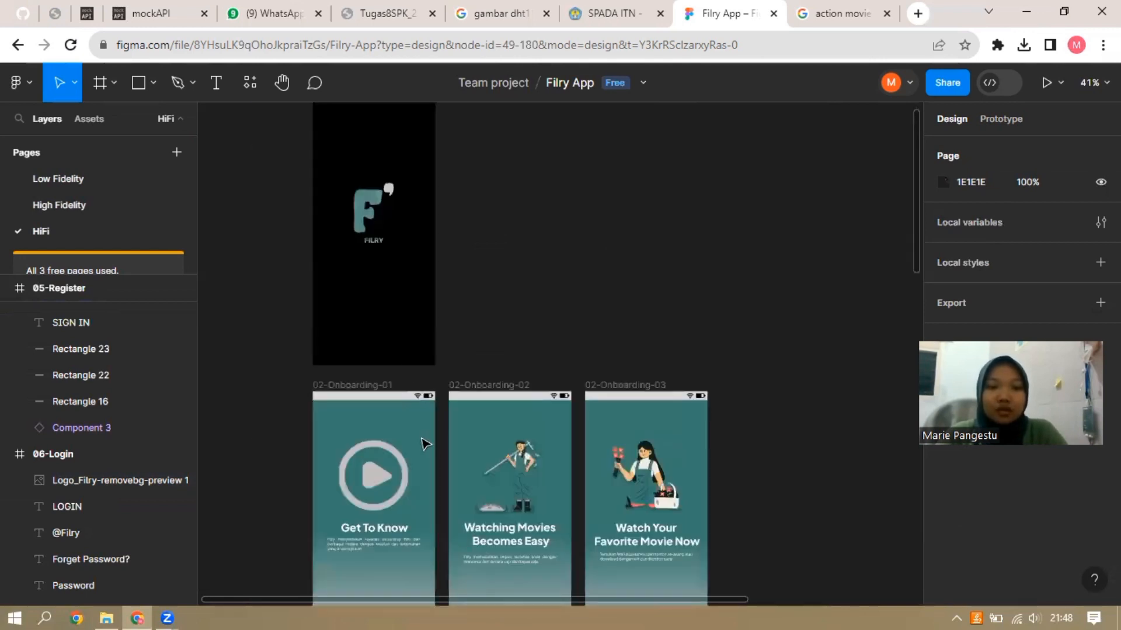
{"action": "scroll", "coordinate": [409, 403], "scroll_direction": "up", "scroll_amount": 1}
{"action": "scroll", "coordinate": [515, 351], "scroll_direction": "up", "scroll_amount": 2}
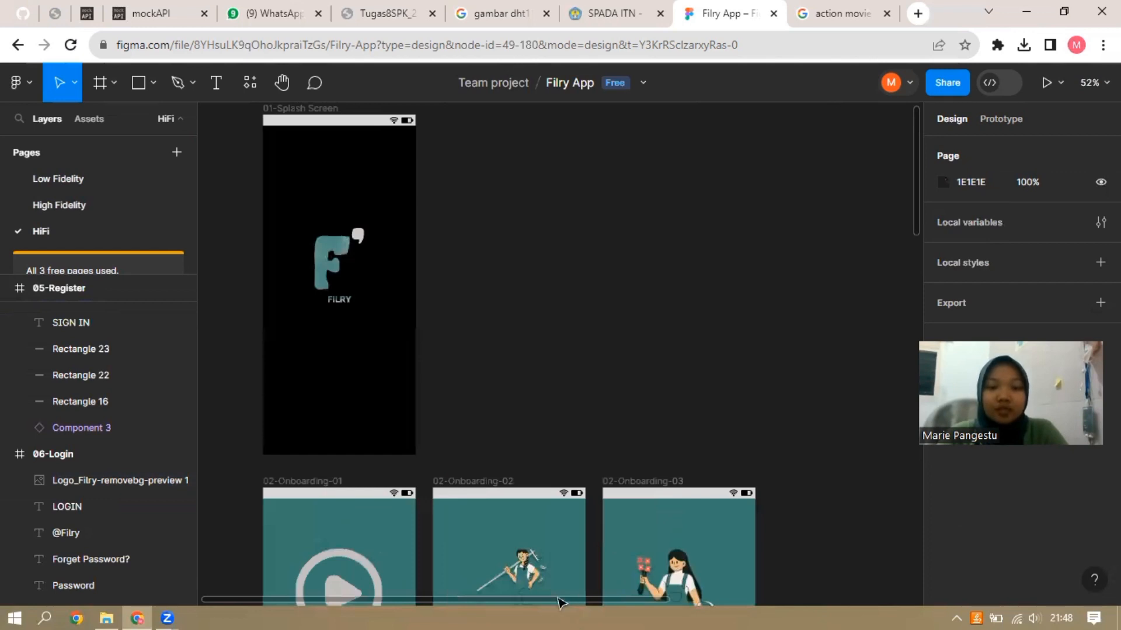
{"action": "scroll", "coordinate": [574, 610], "scroll_direction": "up", "scroll_amount": 1}
{"action": "scroll", "coordinate": [468, 570], "scroll_direction": "left", "scroll_amount": 3}
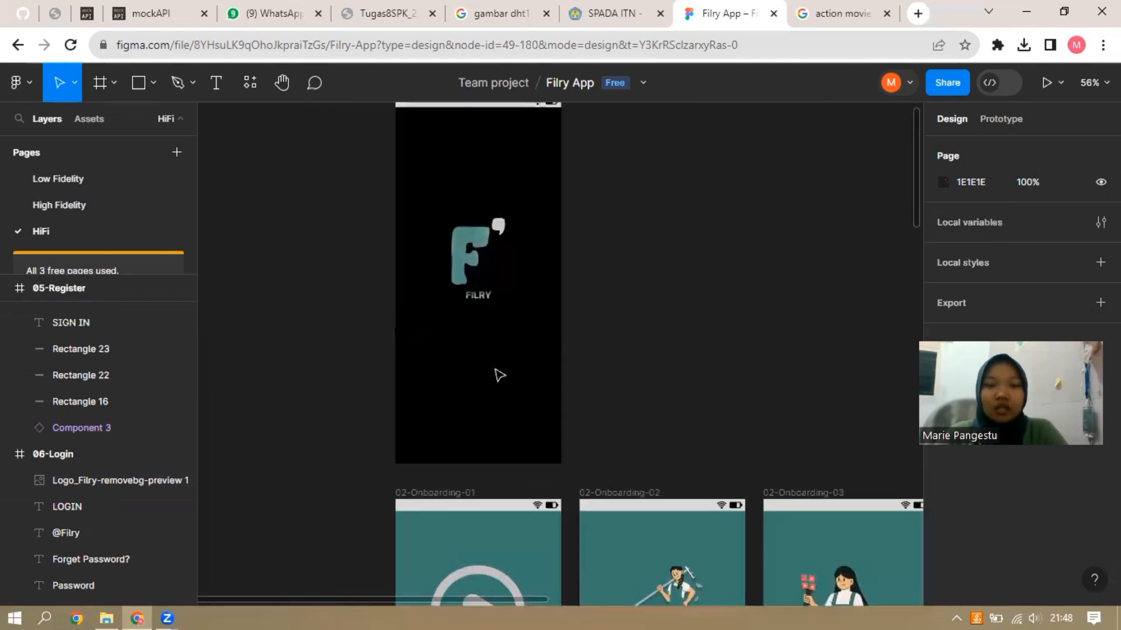
{"action": "scroll", "coordinate": [498, 375], "scroll_direction": "up", "scroll_amount": 2}
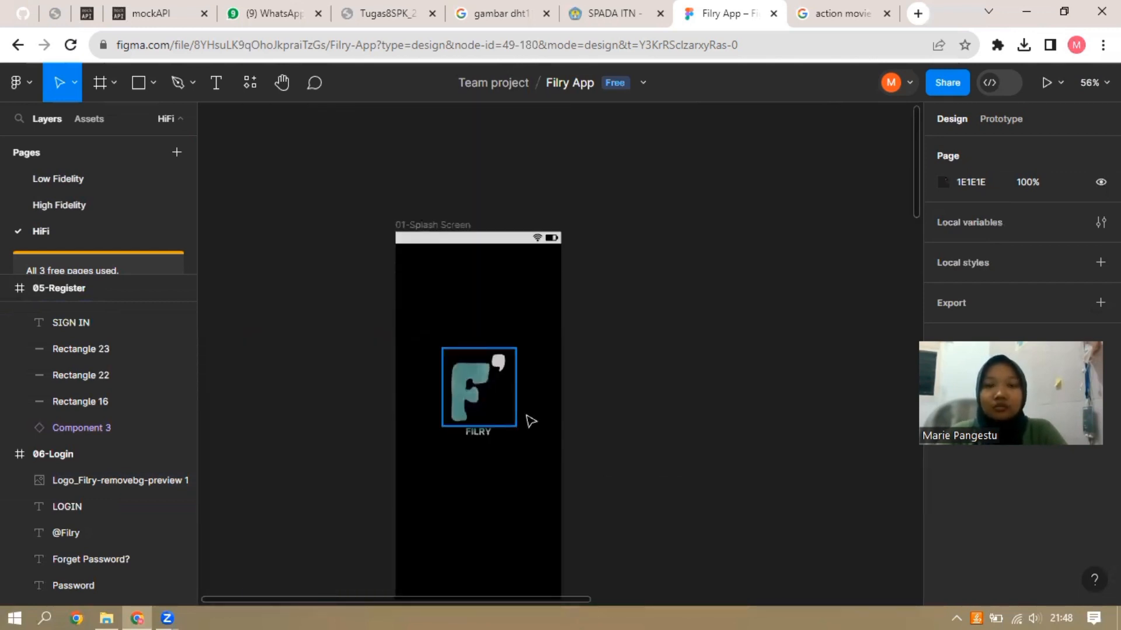
{"action": "scroll", "coordinate": [606, 408], "scroll_direction": "down", "scroll_amount": 1}
{"action": "scroll", "coordinate": [606, 407], "scroll_direction": "up", "scroll_amount": 2}
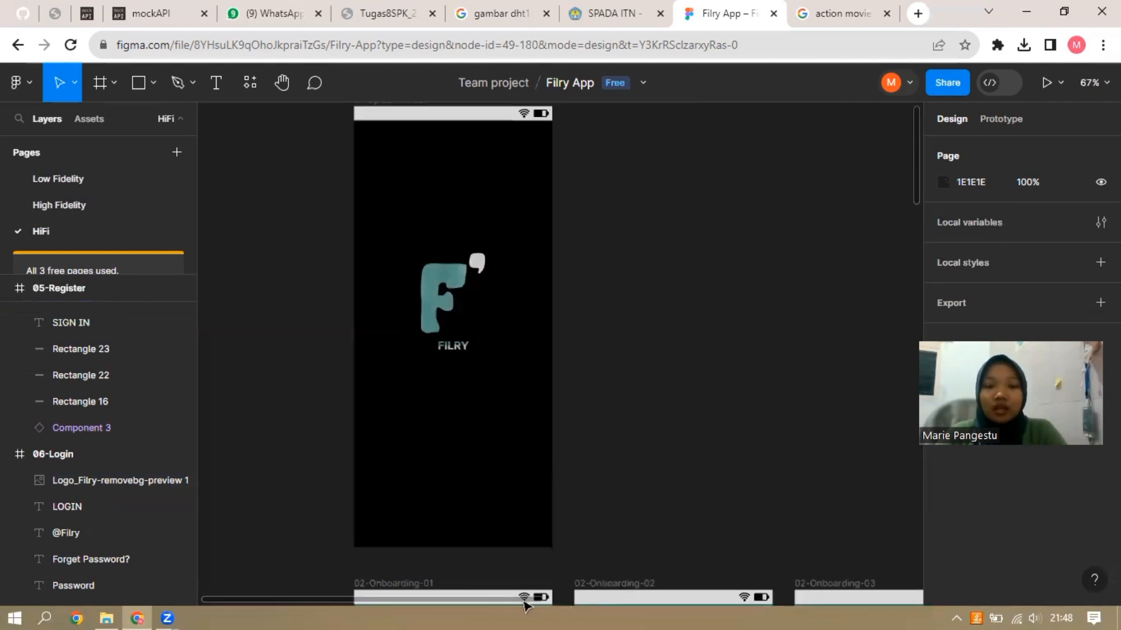
{"action": "scroll", "coordinate": [536, 466], "scroll_direction": "up", "scroll_amount": 1}
{"action": "scroll", "coordinate": [536, 467], "scroll_direction": "left", "scroll_amount": 1}
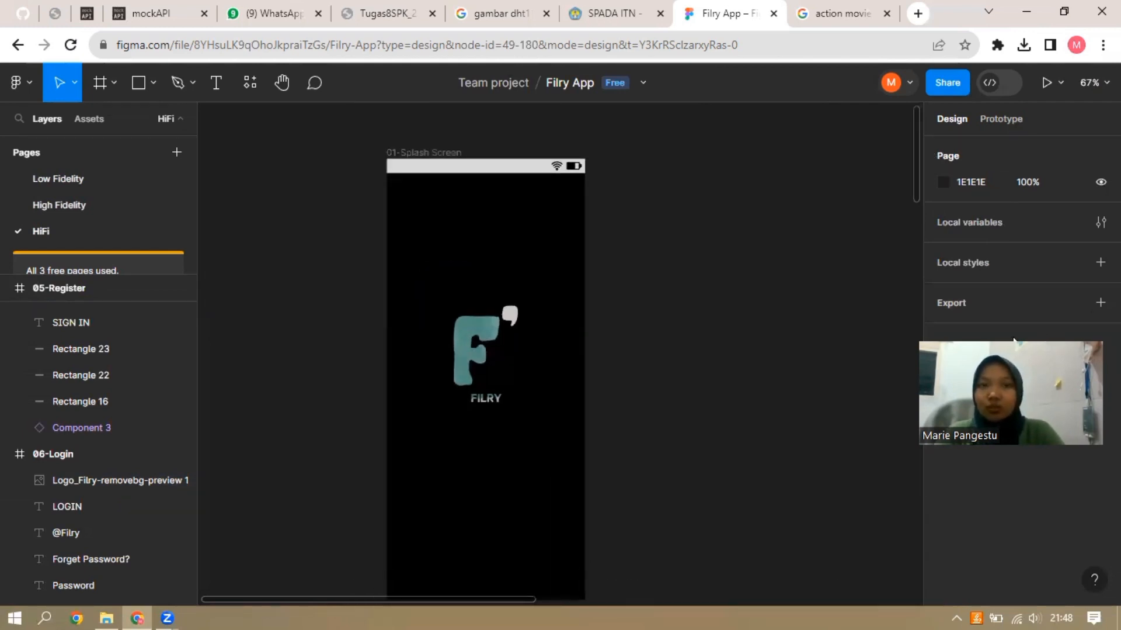
Create a prototype connection from the 01-Splash Screen frame to 02-Onboarding-01 that navigates on click
{"action": "left_click", "coordinate": [985, 115]}
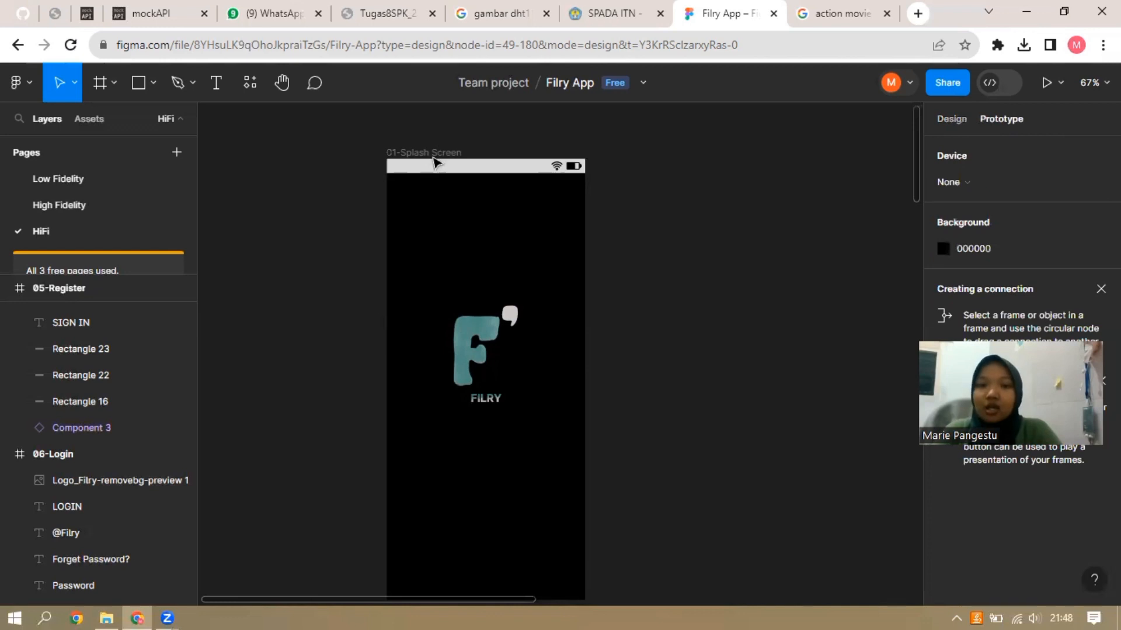
{"action": "left_click", "coordinate": [434, 154]}
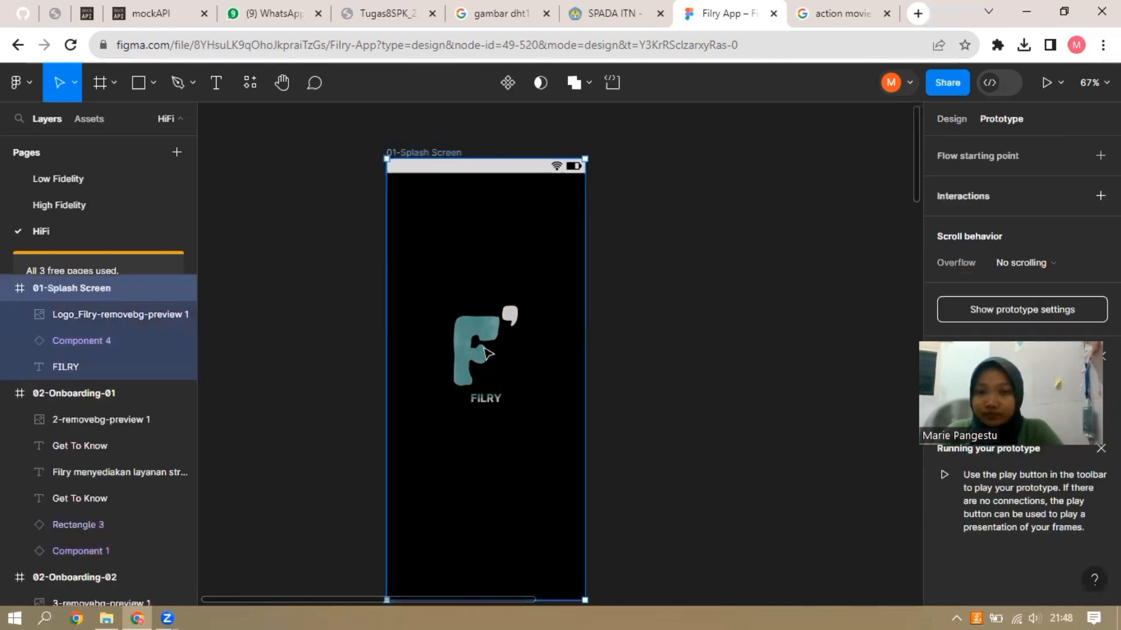
{"action": "scroll", "coordinate": [490, 354], "scroll_direction": "down", "scroll_amount": 5}
{"action": "left_click_drag", "start_coordinate": [487, 323], "coordinate": [485, 371]}
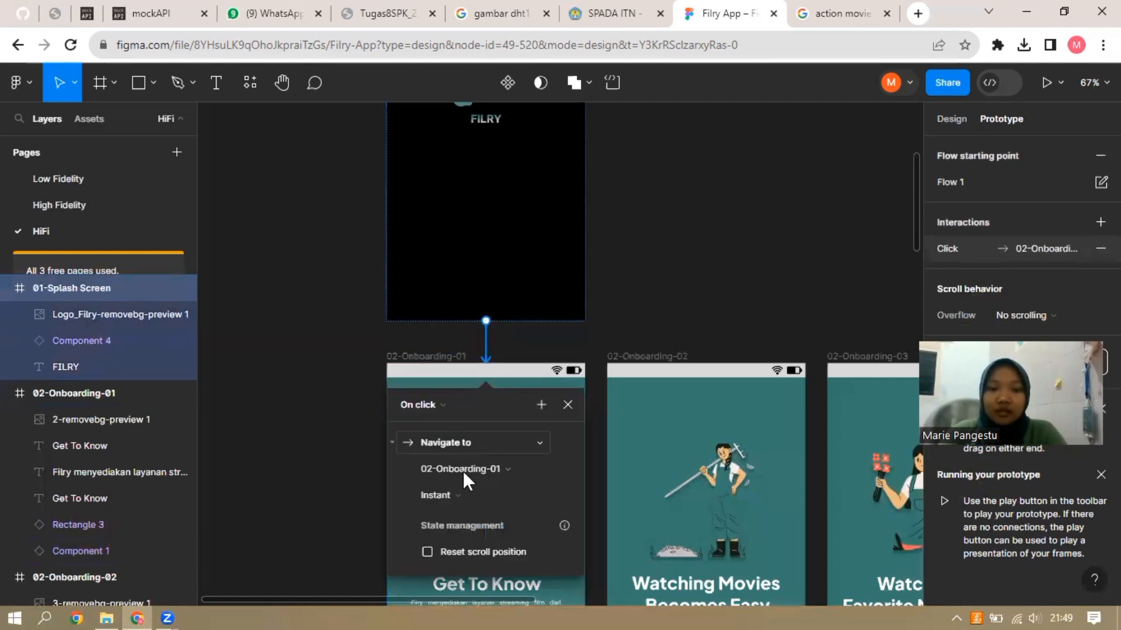
Set the animation of the splash screen's connection to 02-Onboarding-01 to Dissolve
{"action": "scroll", "coordinate": [463, 469], "scroll_direction": "down", "scroll_amount": 2}
{"action": "scroll", "coordinate": [464, 440], "scroll_direction": "down", "scroll_amount": 1}
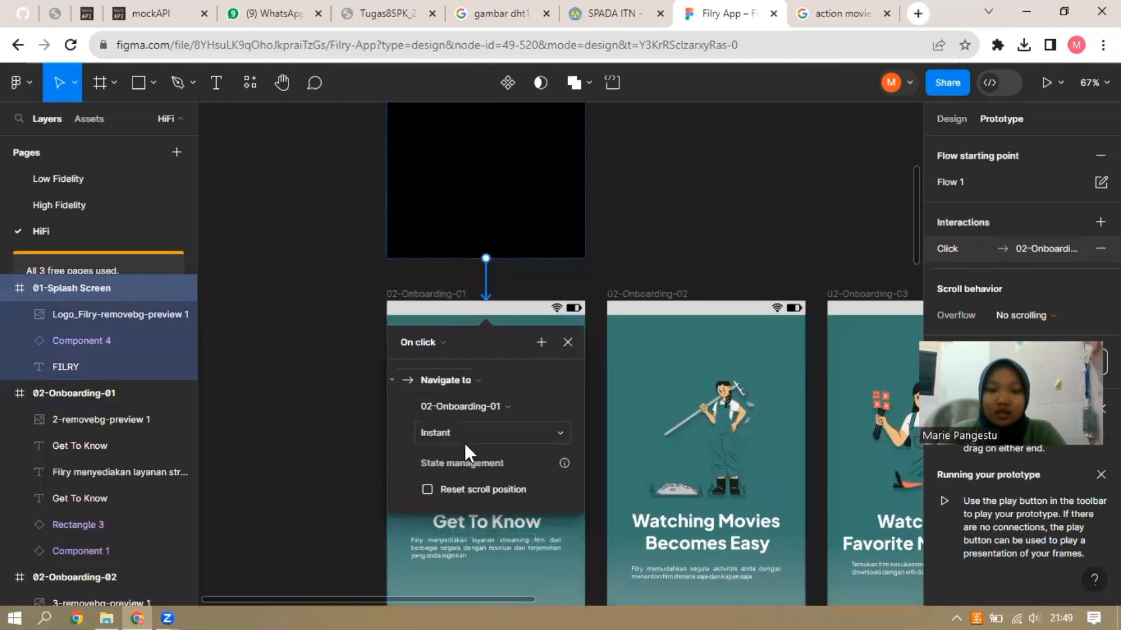
{"action": "scroll", "coordinate": [464, 441], "scroll_direction": "up", "scroll_amount": 2}
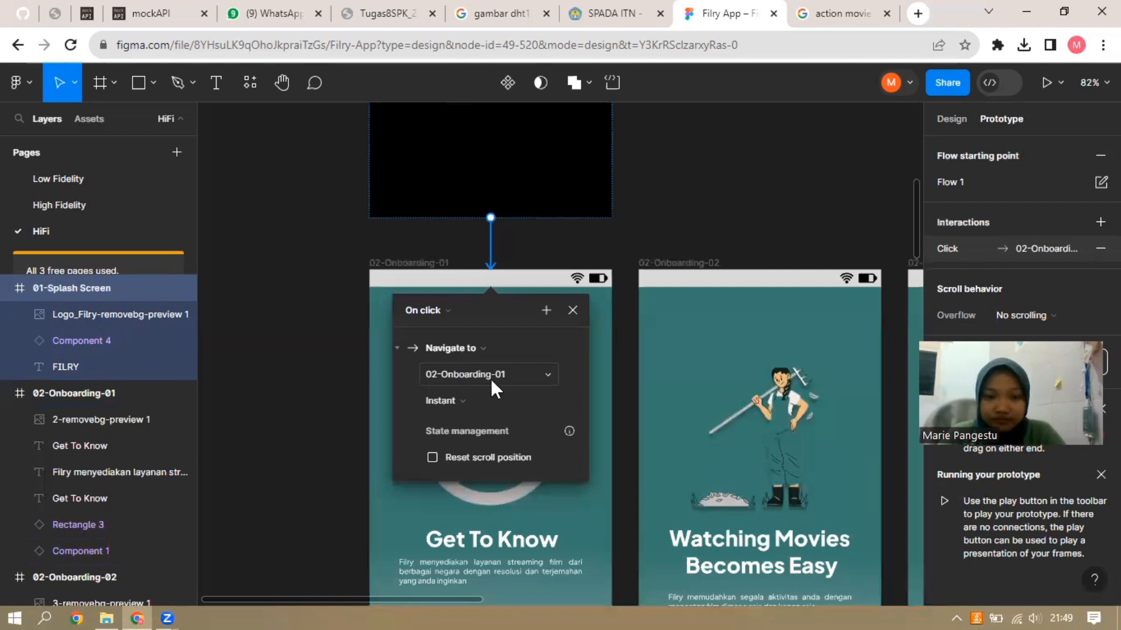
{"action": "left_click", "coordinate": [455, 397]}
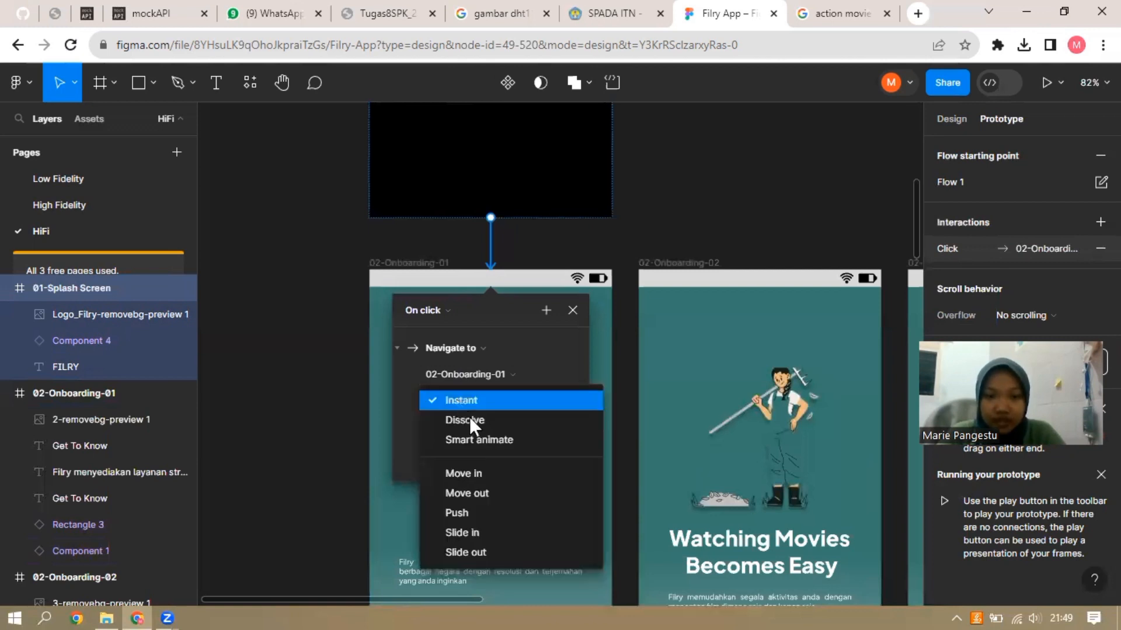
{"action": "left_click", "coordinate": [468, 416]}
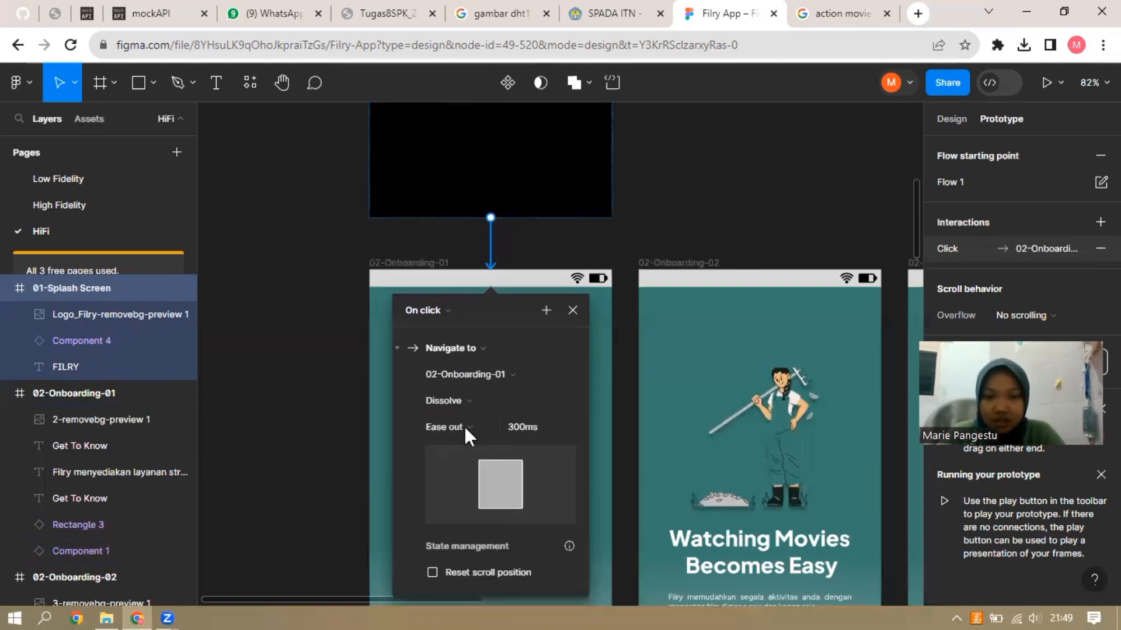
Try the Ease in and out and Ease out back easings on the Dissolve transition, and return it to Ease out
{"action": "left_click", "coordinate": [467, 424]}
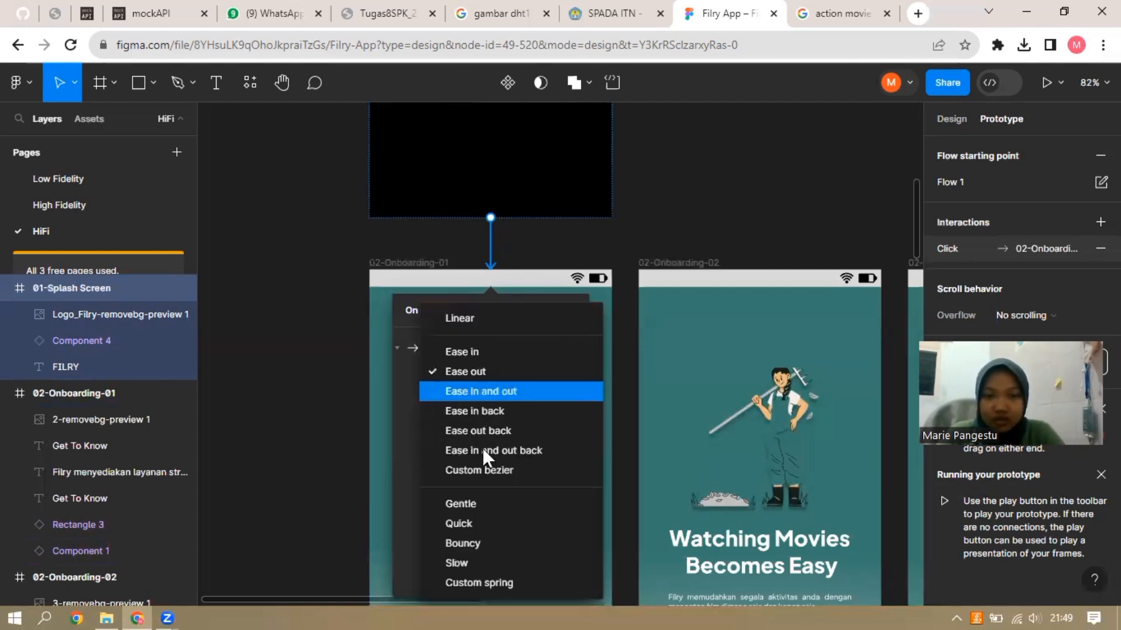
{"action": "left_click", "coordinate": [481, 392]}
{"action": "left_click", "coordinate": [485, 426]}
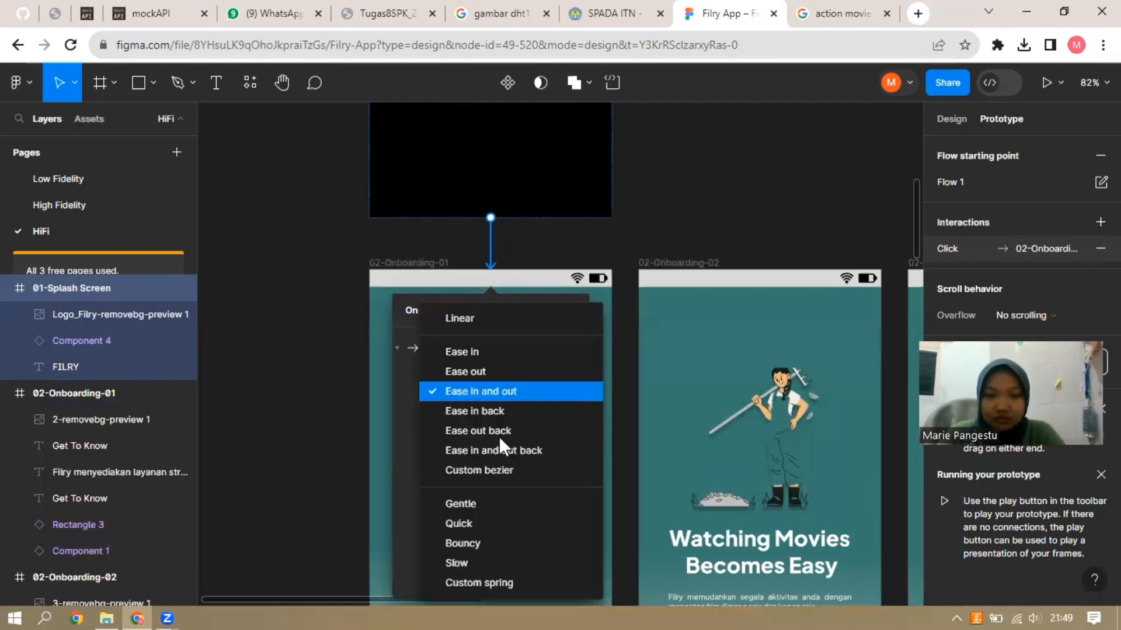
{"action": "left_click", "coordinate": [498, 431]}
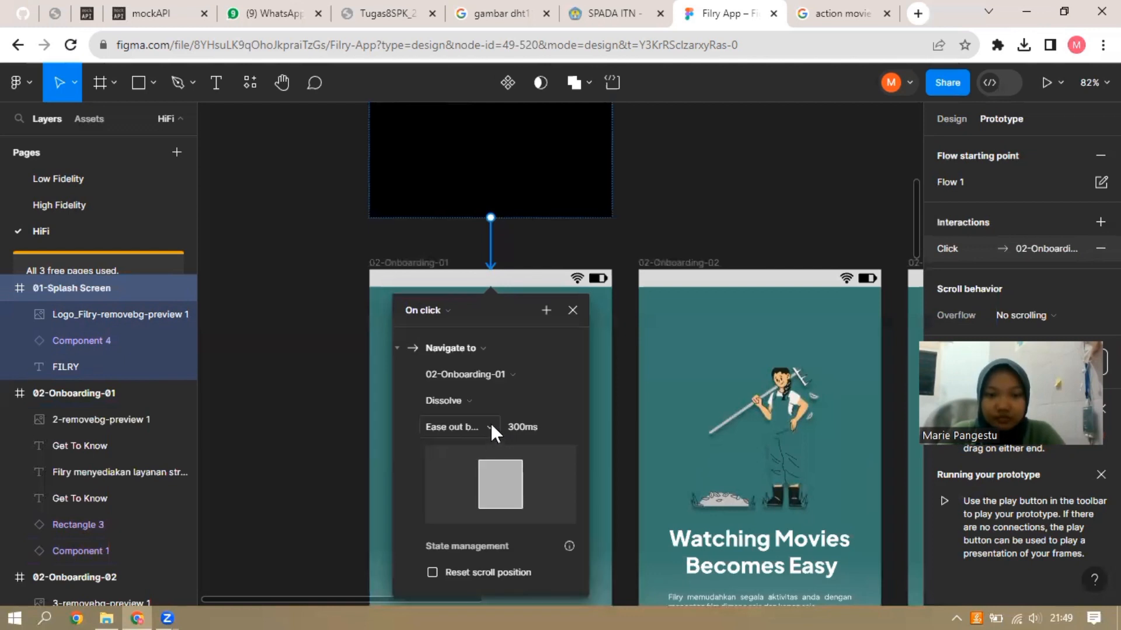
{"action": "left_click", "coordinate": [489, 425]}
{"action": "left_click", "coordinate": [473, 367]}
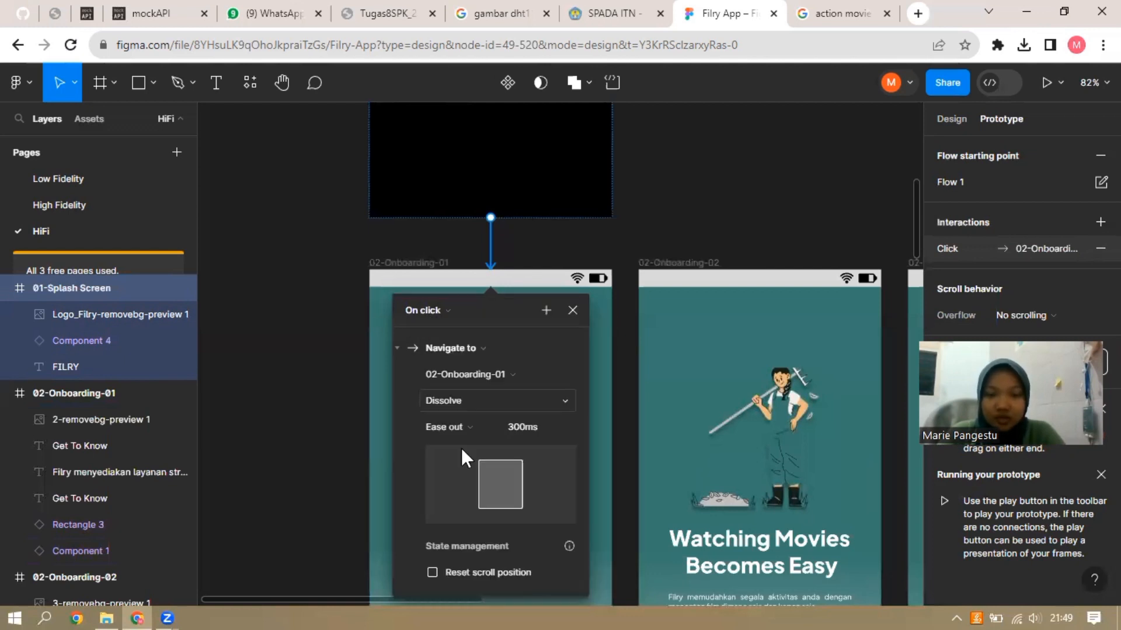
Set the duration of the splash screen's Dissolve transition to 500 ms
{"action": "left_click", "coordinate": [521, 426]}
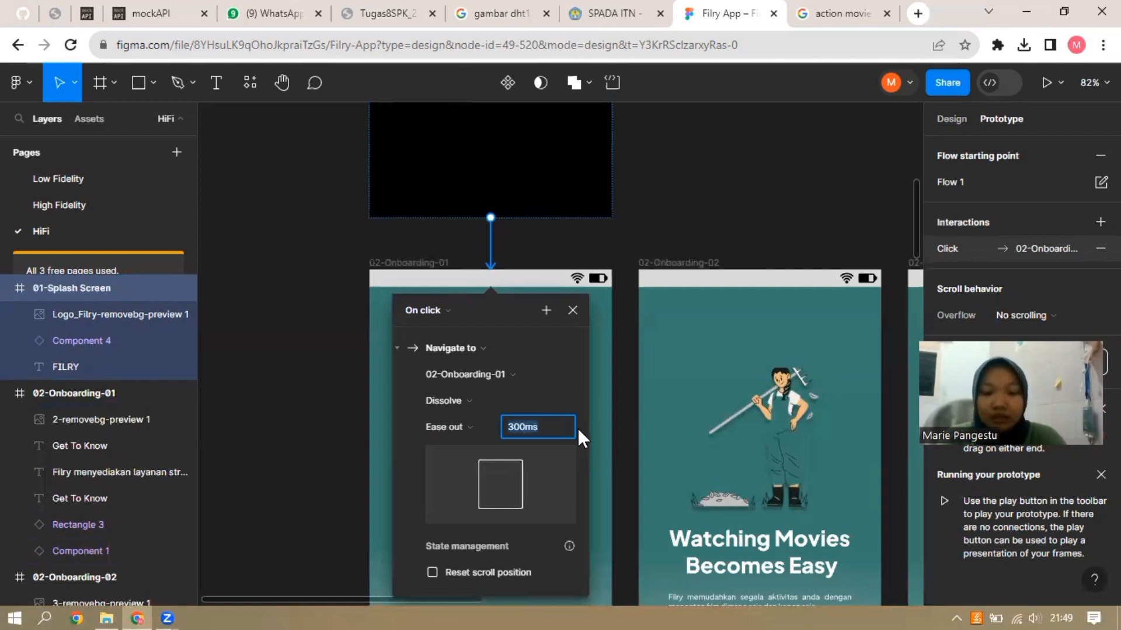
{"action": "type", "text": "500MS"}
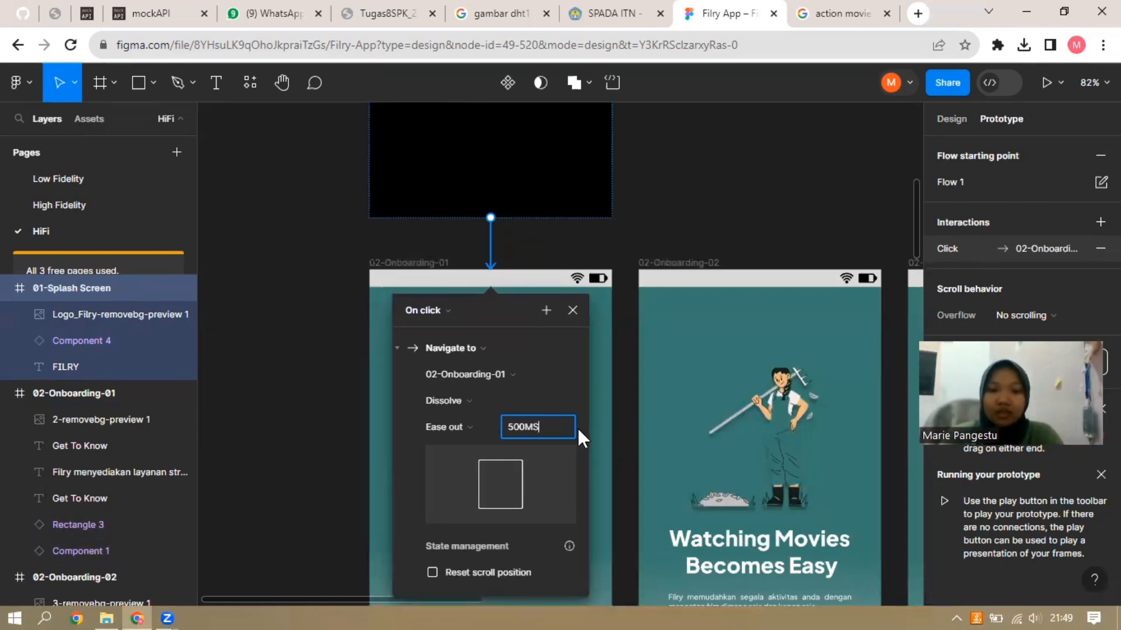
{"action": "key", "text": "Escape"}
{"action": "left_click", "coordinate": [544, 427]}
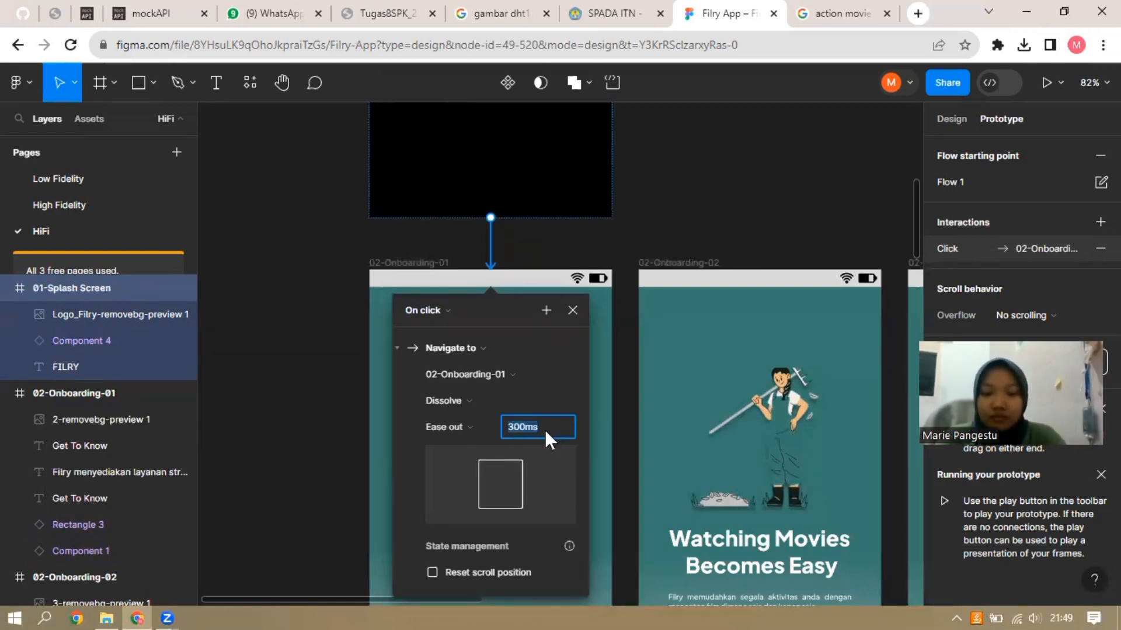
{"action": "type", "text": "500"}
{"action": "key", "text": "Return"}
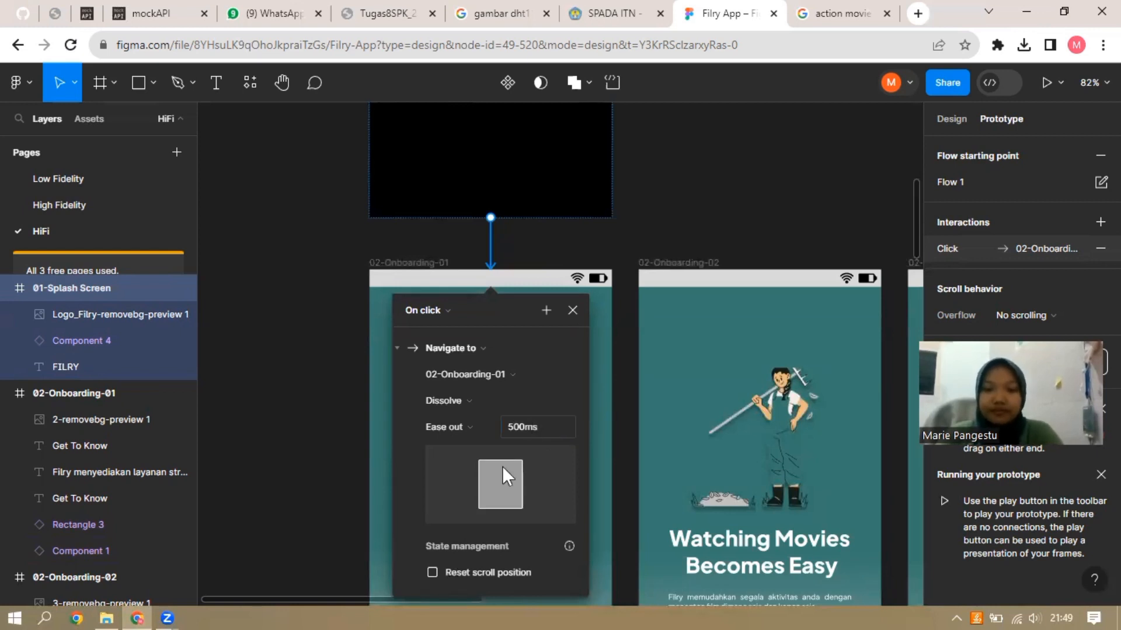
{"action": "scroll", "coordinate": [528, 405], "scroll_direction": "down", "scroll_amount": 1}
{"action": "scroll", "coordinate": [528, 404], "scroll_direction": "down", "scroll_amount": 1}
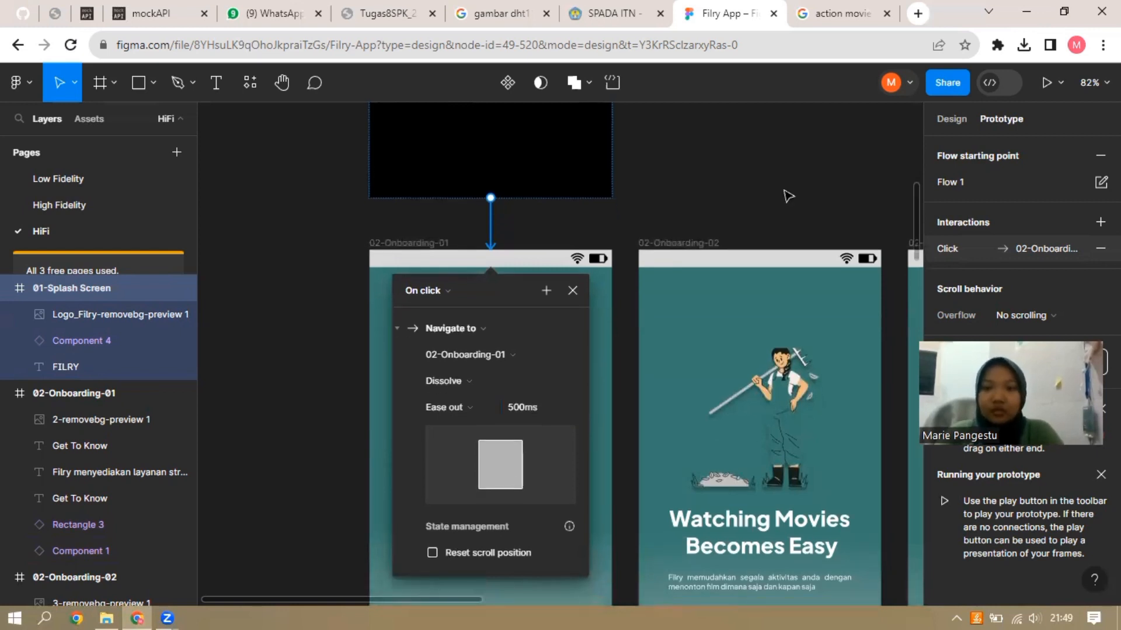
{"action": "left_click", "coordinate": [656, 205]}
{"action": "scroll", "coordinate": [655, 206], "scroll_direction": "down", "scroll_amount": 2}
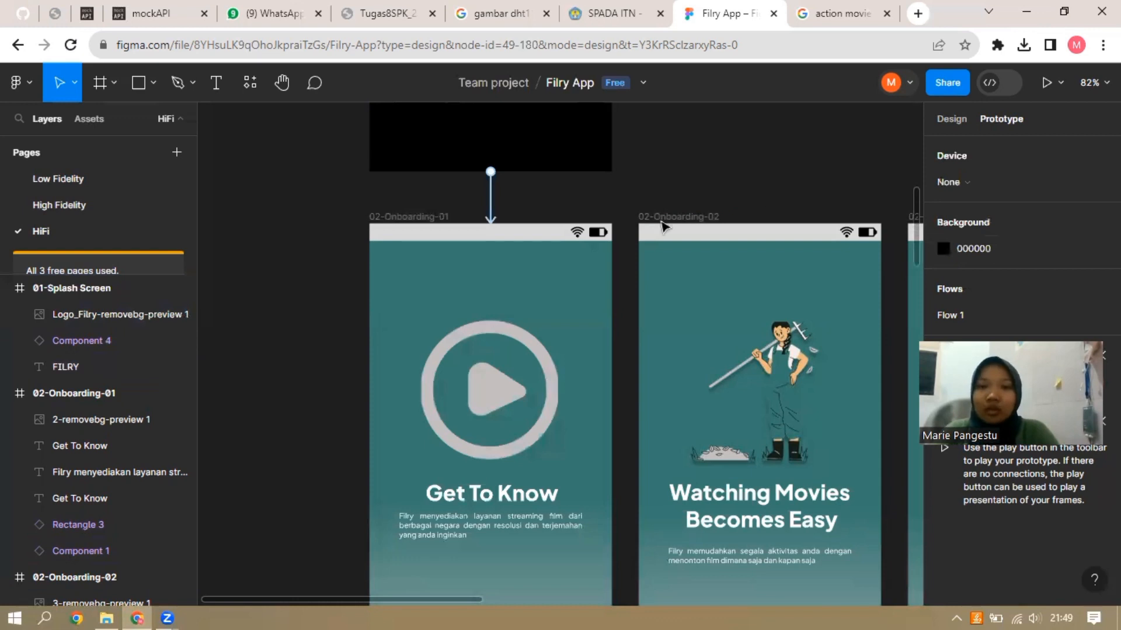
Preview the prototype, test going from the splash screen to the first onboarding screen, and close the preview
{"action": "left_click", "coordinate": [1059, 90]}
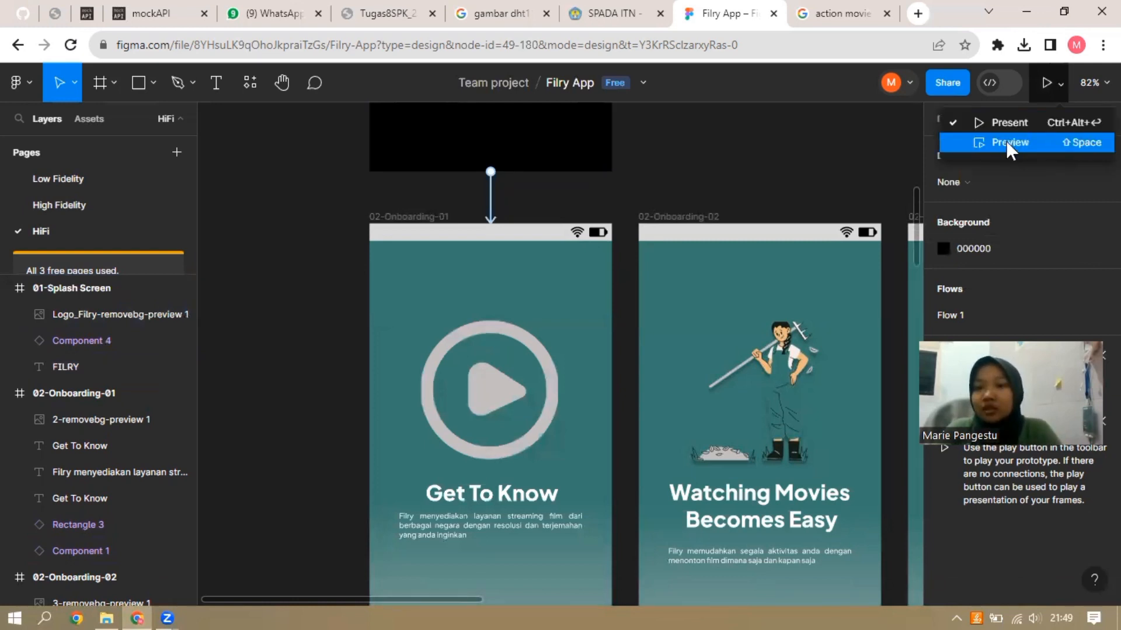
{"action": "left_click", "coordinate": [1009, 147]}
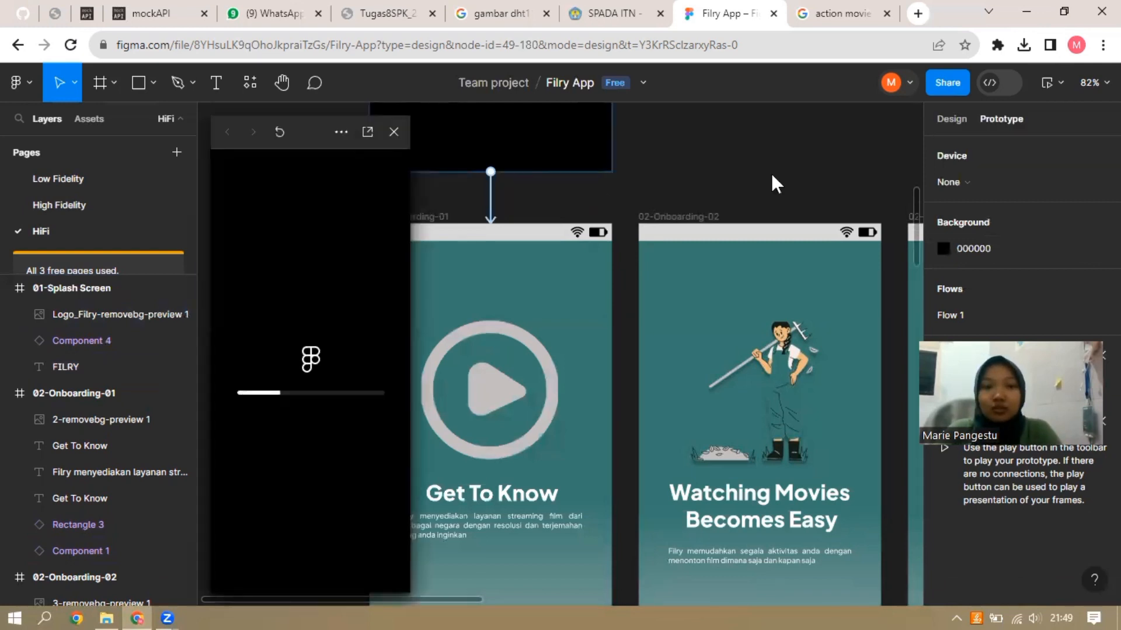
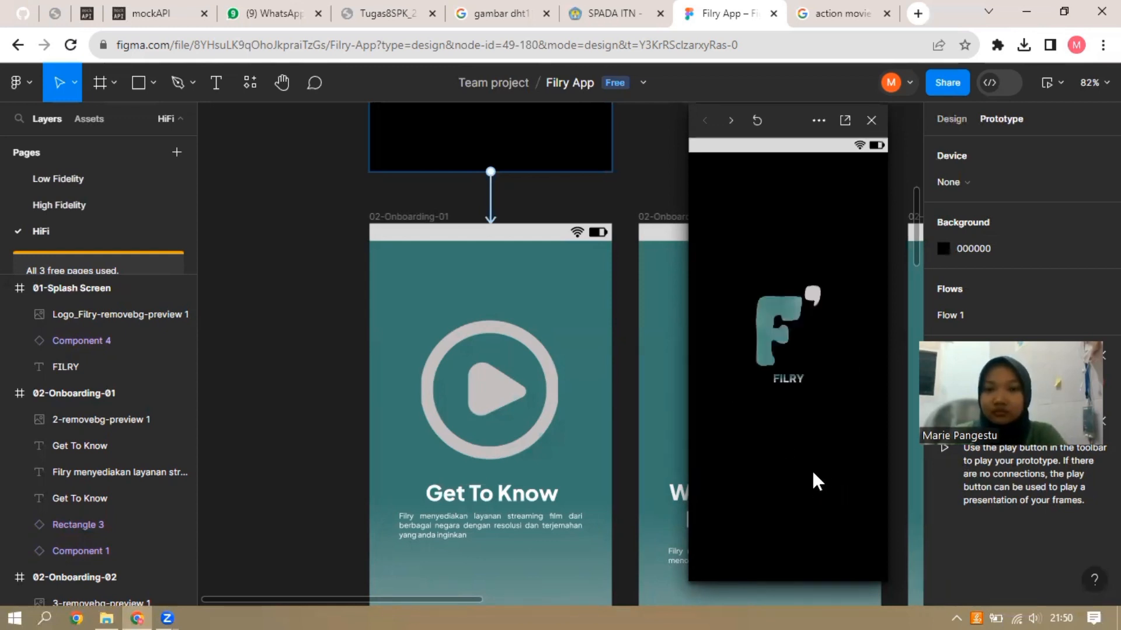
{"action": "left_click", "coordinate": [787, 435]}
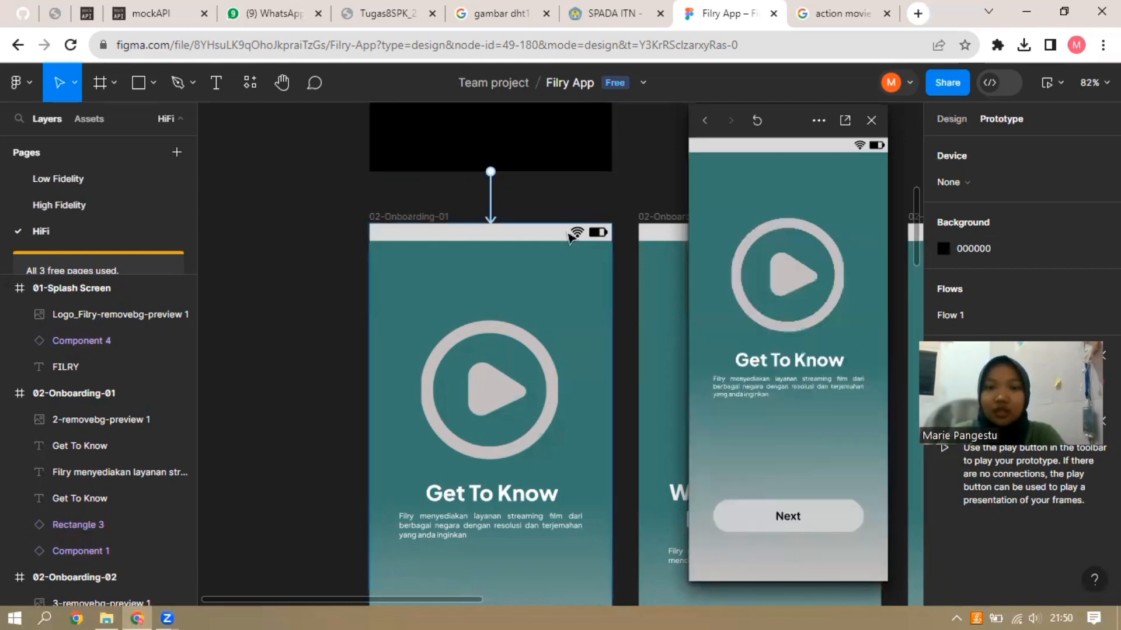
{"action": "scroll", "coordinate": [561, 240], "scroll_direction": "up", "scroll_amount": 1}
{"action": "scroll", "coordinate": [556, 240], "scroll_direction": "up", "scroll_amount": 5}
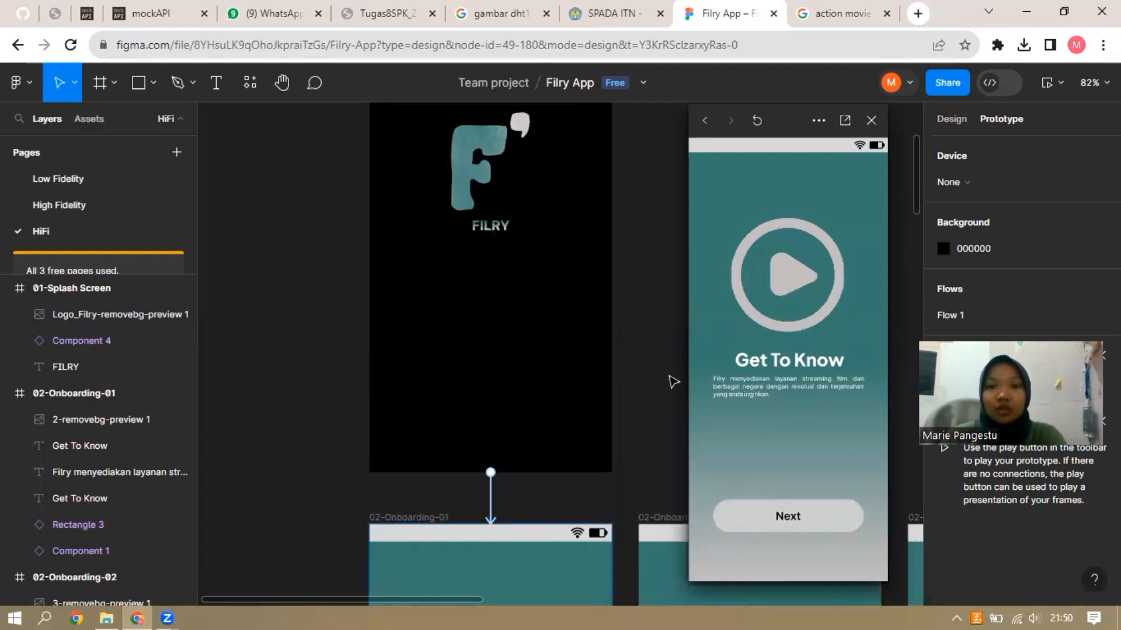
{"action": "left_click", "coordinate": [872, 121]}
Look over the onboarding, profile, register and login frames to examine which buttons need prototype connections
{"action": "scroll", "coordinate": [658, 325], "scroll_direction": "down", "scroll_amount": 9}
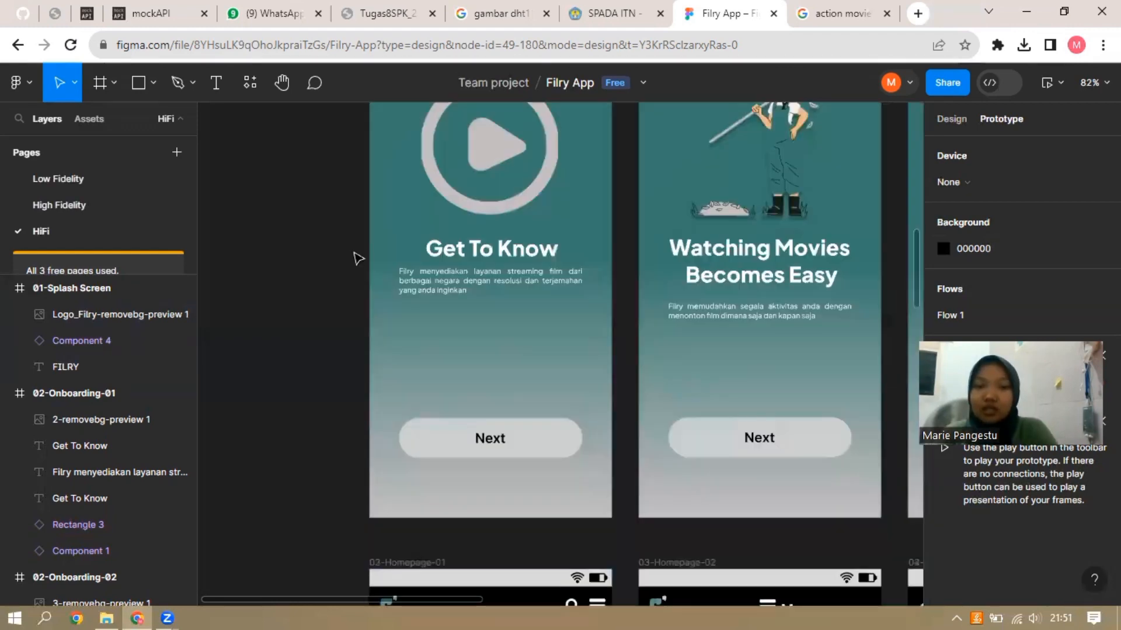
{"action": "scroll", "coordinate": [349, 260], "scroll_direction": "down", "scroll_amount": 1}
{"action": "scroll", "coordinate": [353, 266], "scroll_direction": "up", "scroll_amount": 4}
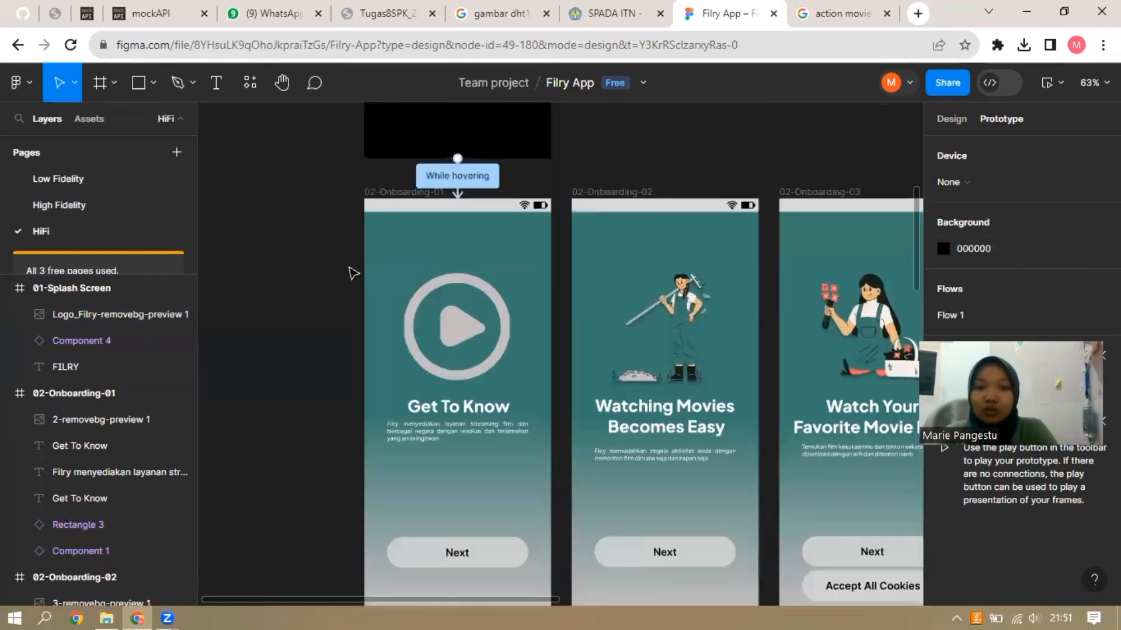
{"action": "left_click", "coordinate": [481, 511]}
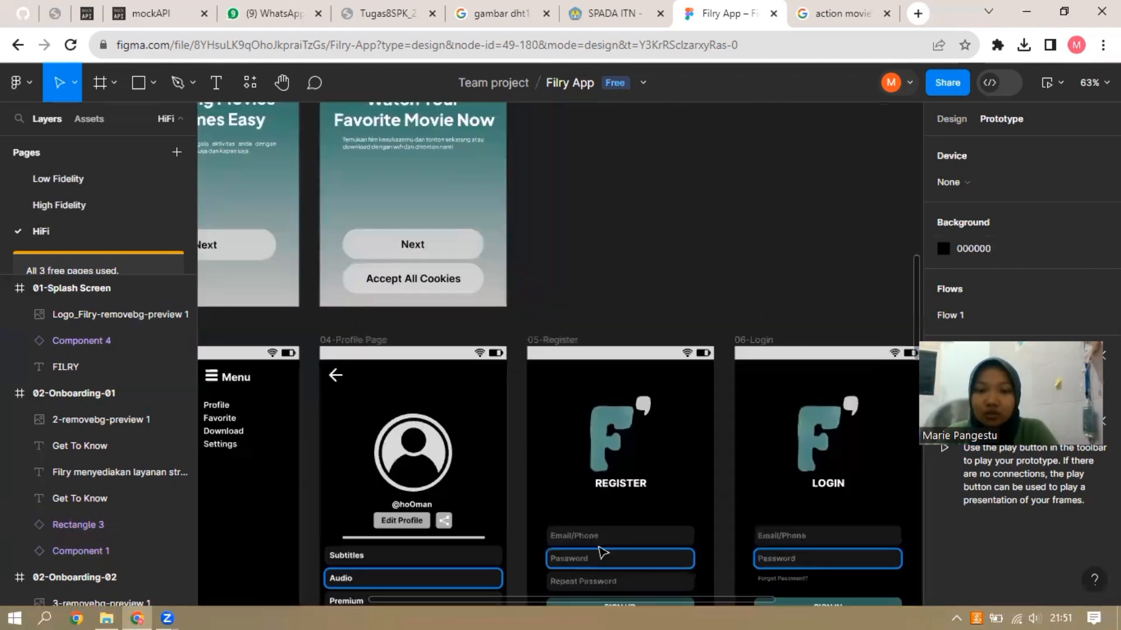
{"action": "scroll", "coordinate": [602, 555], "scroll_direction": "down", "scroll_amount": 5}
{"action": "scroll", "coordinate": [601, 555], "scroll_direction": "right", "scroll_amount": 8}
{"action": "scroll", "coordinate": [608, 557], "scroll_direction": "down", "scroll_amount": 2}
{"action": "scroll", "coordinate": [759, 350], "scroll_direction": "down", "scroll_amount": 1}
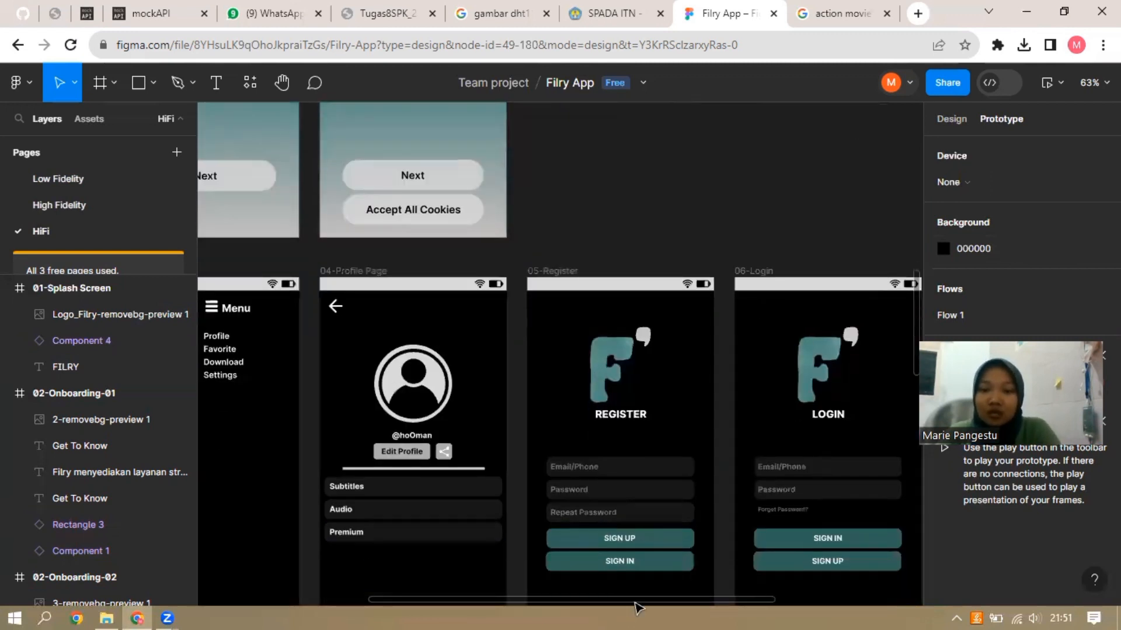
{"action": "scroll", "coordinate": [731, 511], "scroll_direction": "down", "scroll_amount": 3}
{"action": "scroll", "coordinate": [731, 511], "scroll_direction": "right", "scroll_amount": 2}
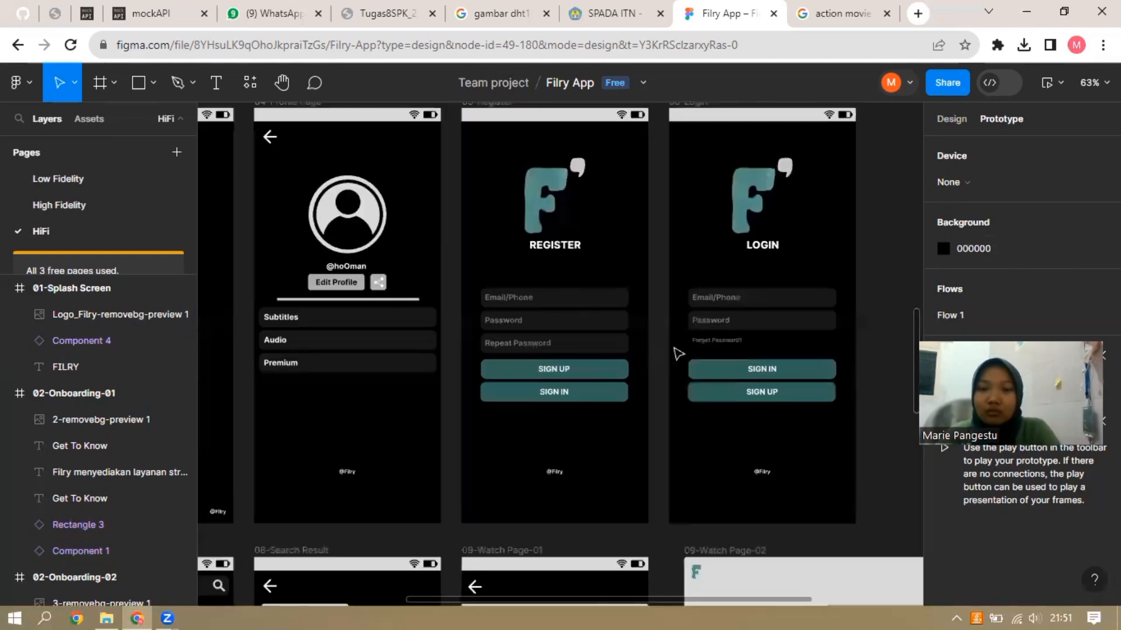
{"action": "left_click", "coordinate": [788, 399]}
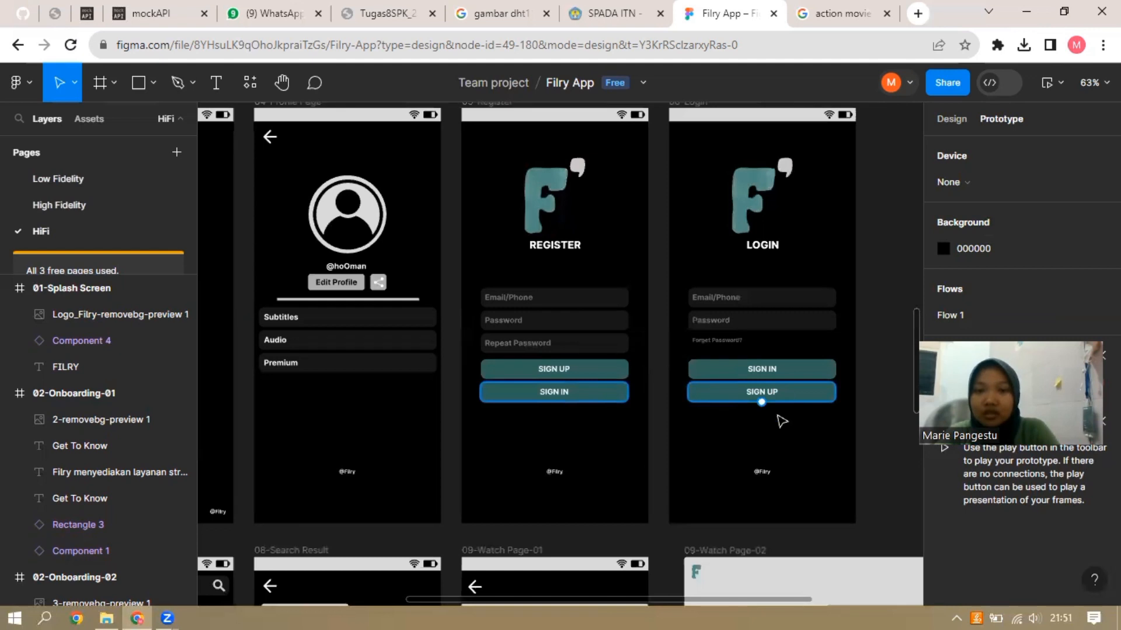
{"action": "left_click", "coordinate": [555, 322]}
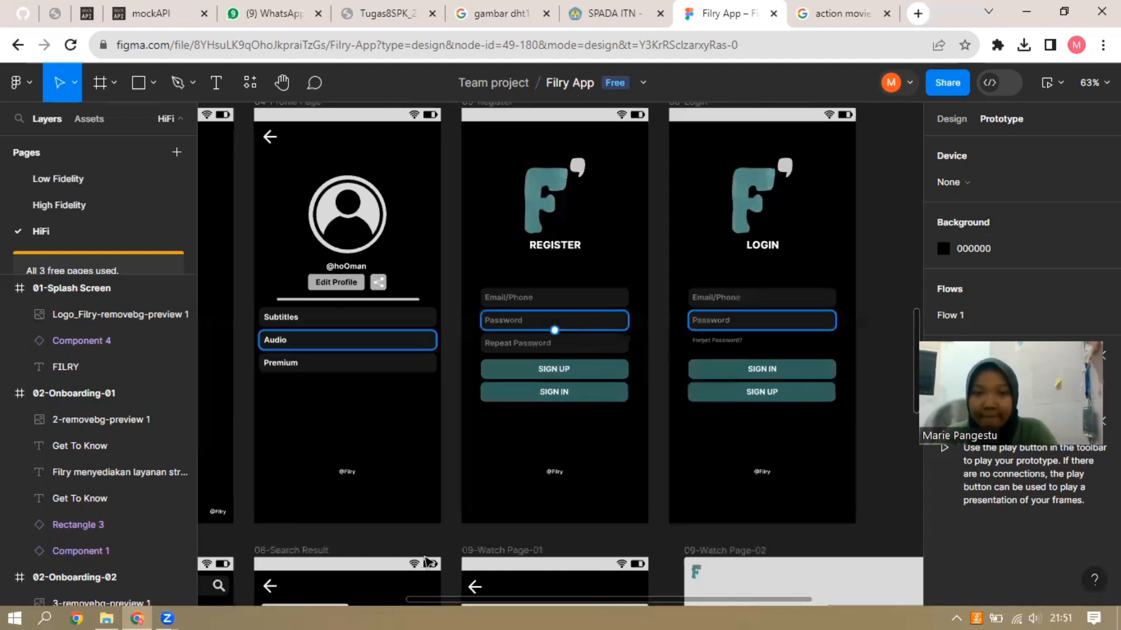
{"action": "scroll", "coordinate": [386, 593], "scroll_direction": "left", "scroll_amount": 1}
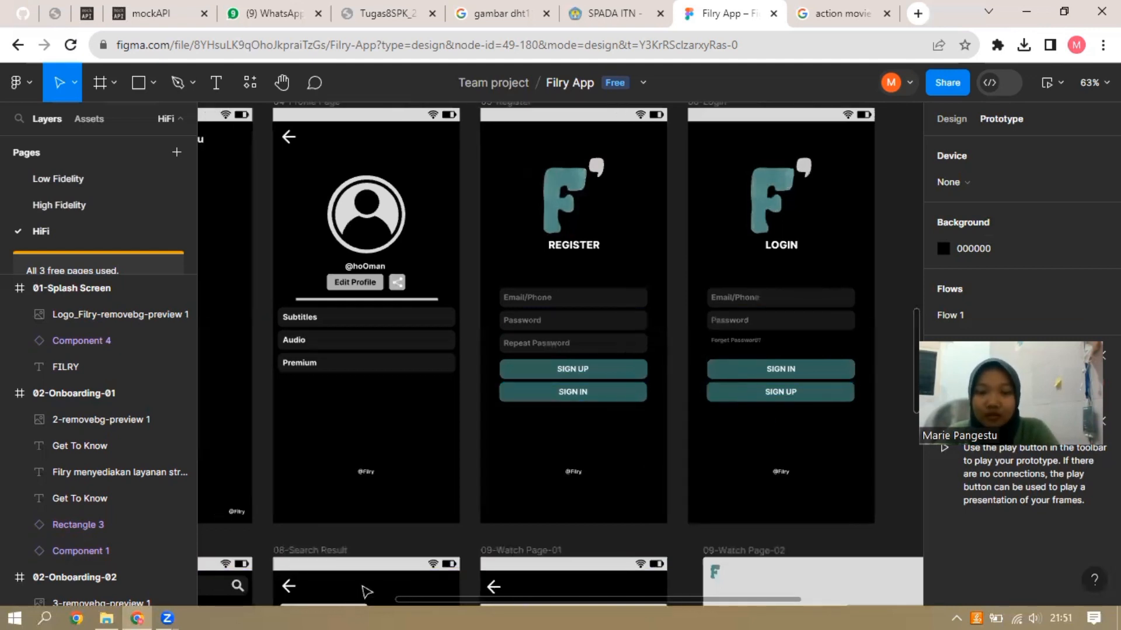
{"action": "scroll", "coordinate": [411, 467], "scroll_direction": "left", "scroll_amount": 5}
{"action": "scroll", "coordinate": [421, 497], "scroll_direction": "up", "scroll_amount": 10}
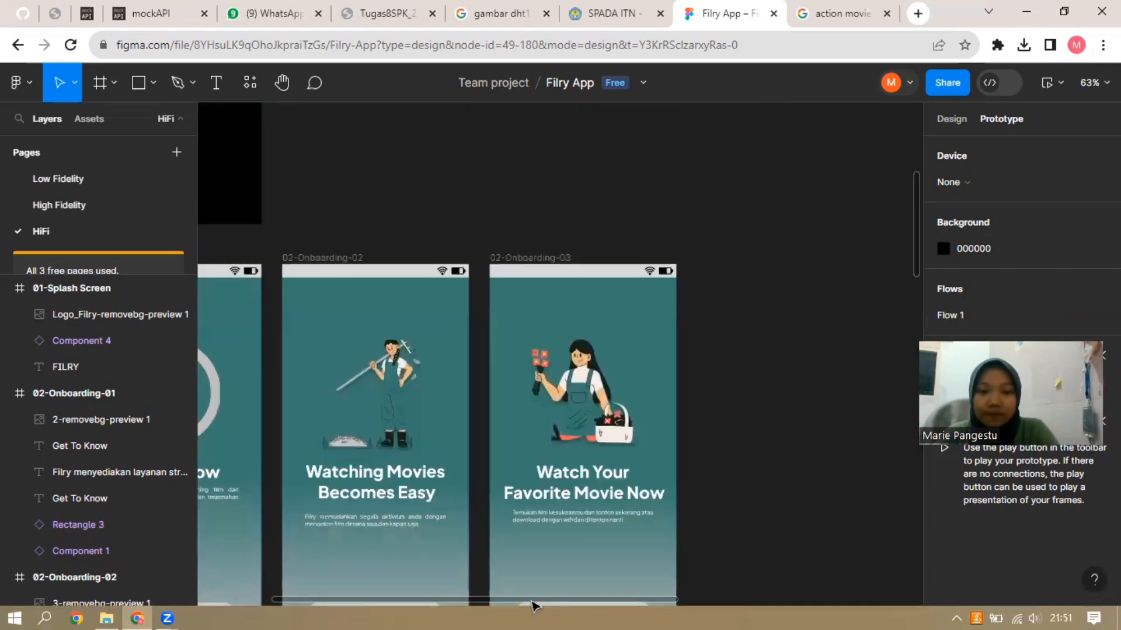
Connect the Next button on 02-Onboarding-01 to the 02-Onboarding-02 frame so it navigates on click
{"action": "scroll", "coordinate": [429, 528], "scroll_direction": "left", "scroll_amount": 5}
{"action": "scroll", "coordinate": [414, 344], "scroll_direction": "down", "scroll_amount": 5}
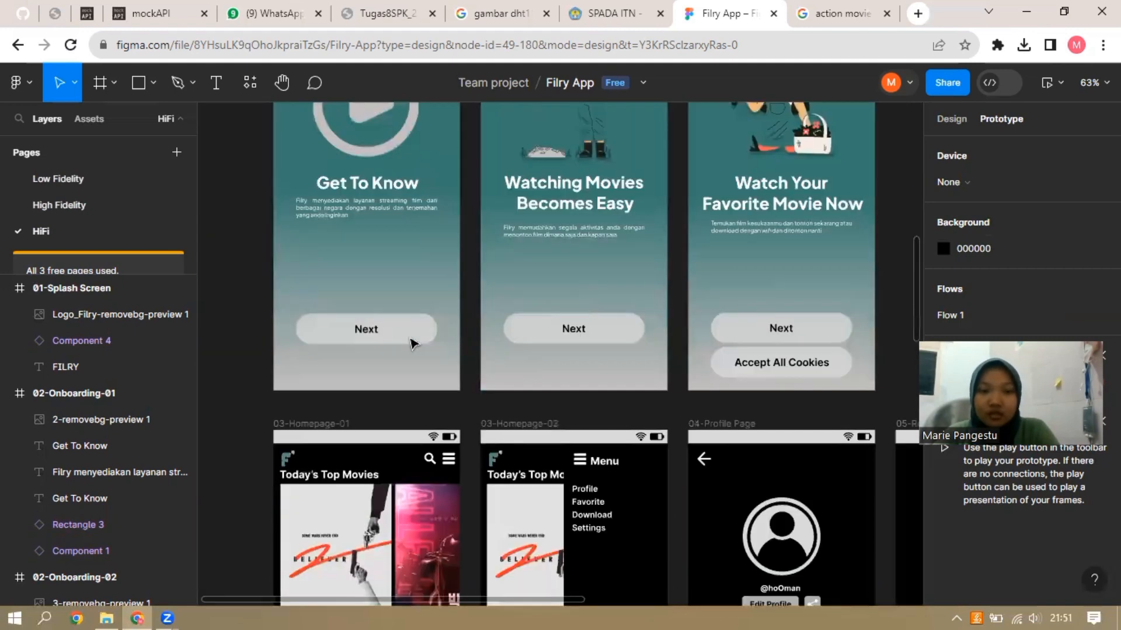
{"action": "left_click", "coordinate": [440, 331]}
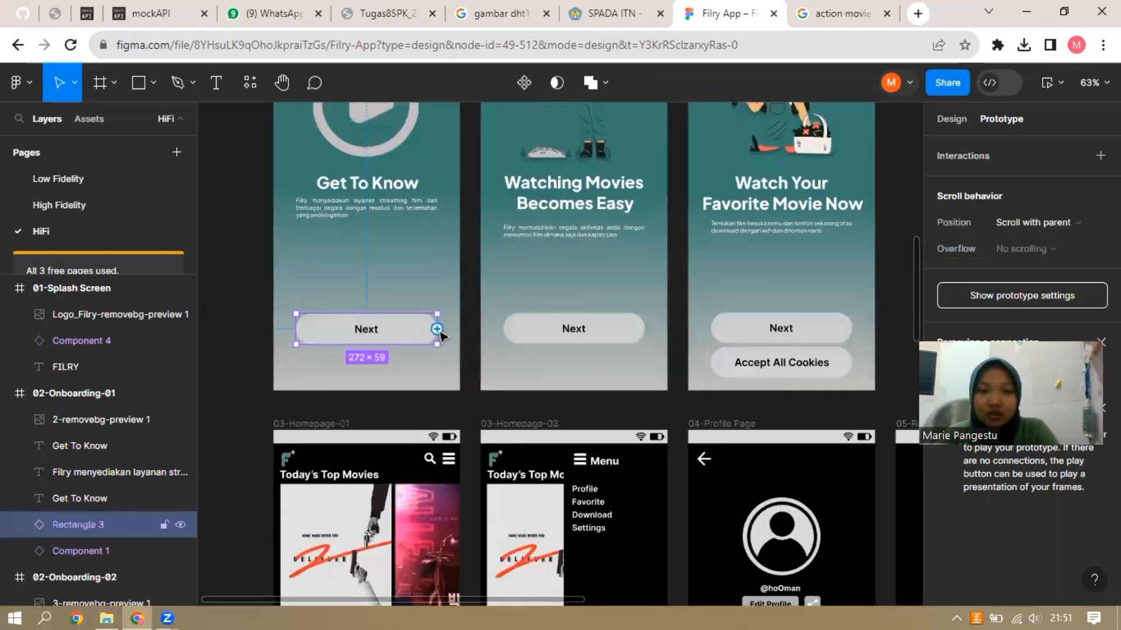
{"action": "left_click_drag", "start_coordinate": [439, 330], "coordinate": [500, 199]}
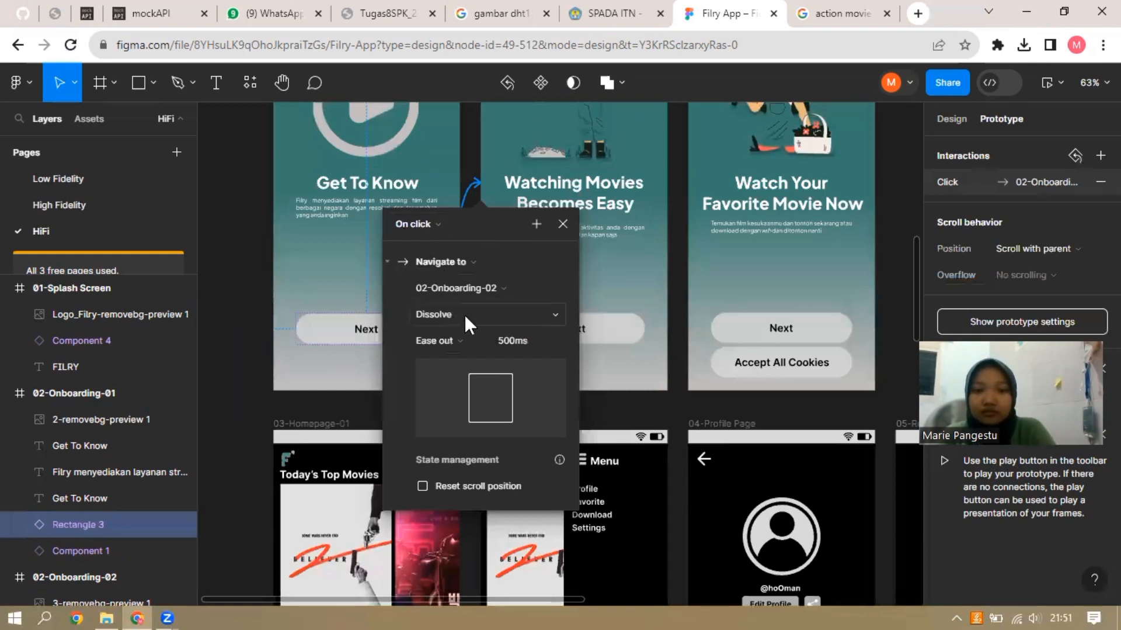
Set the animation of the connection to 02-Onboarding-02 to Move in with a duration of 300 ms
{"action": "left_click", "coordinate": [485, 320]}
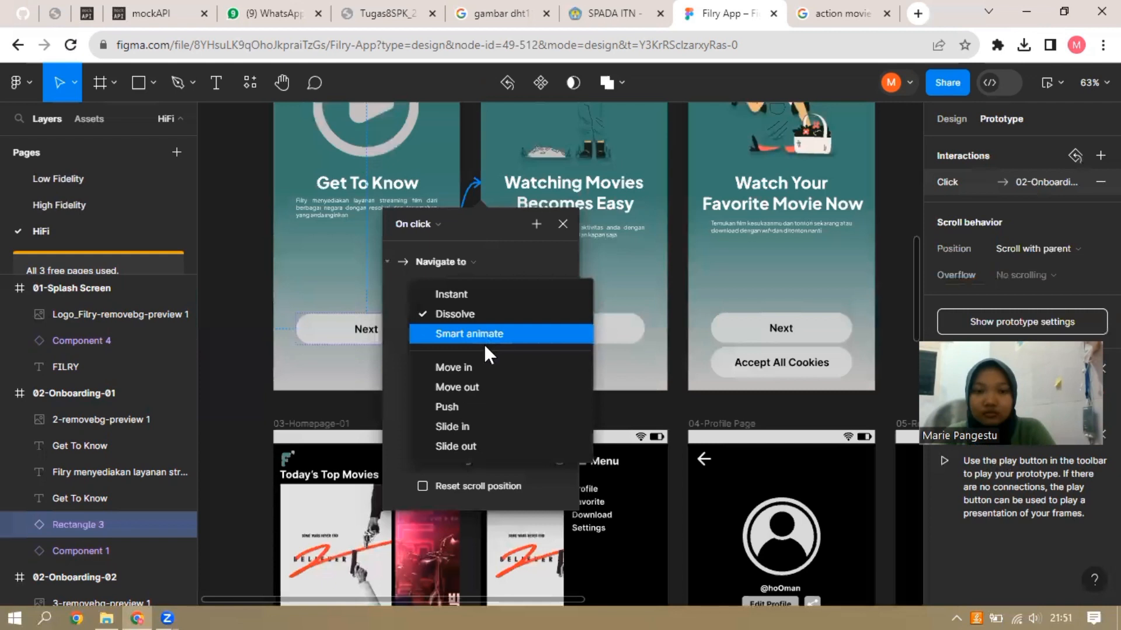
{"action": "left_click", "coordinate": [475, 377]}
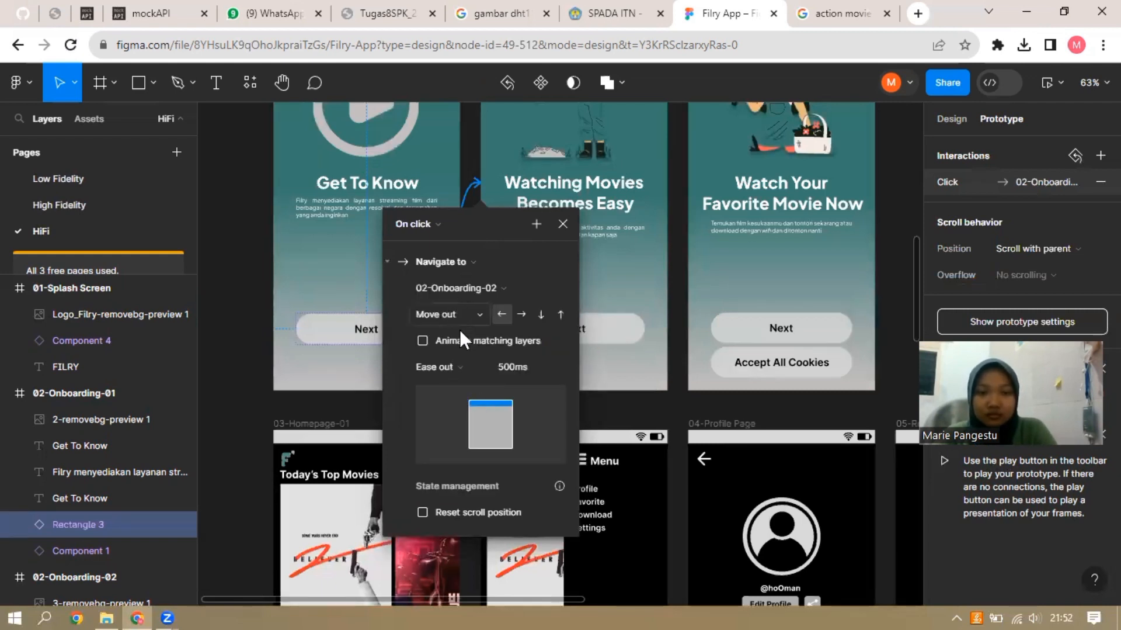
{"action": "left_click", "coordinate": [479, 314]}
{"action": "left_click", "coordinate": [485, 296]}
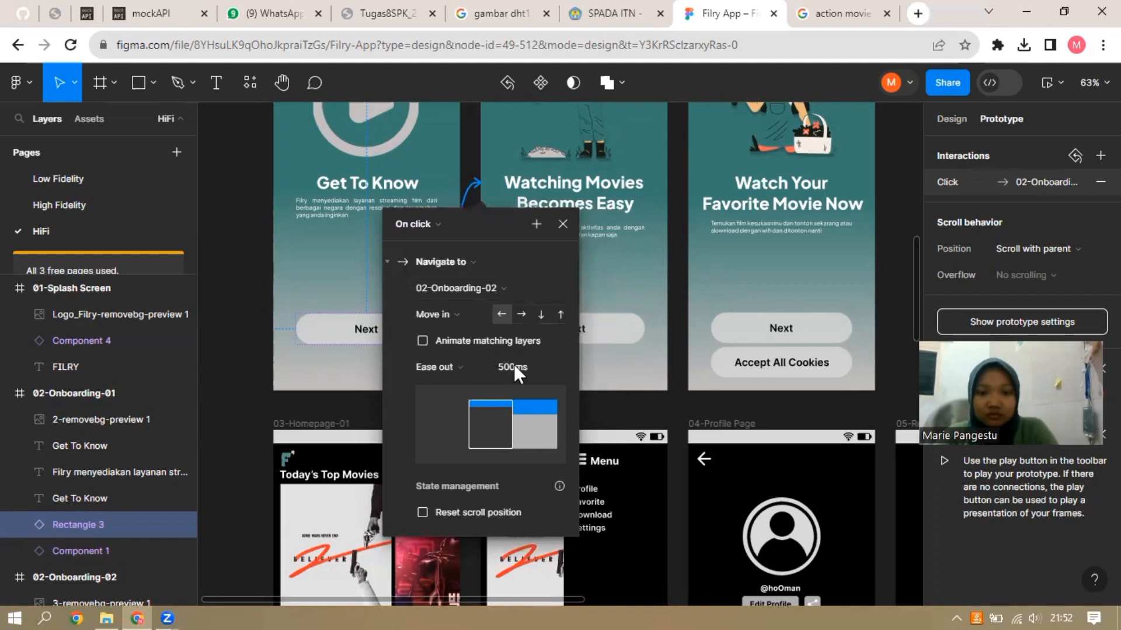
{"action": "left_click", "coordinate": [528, 367]}
{"action": "type", "text": "30"}
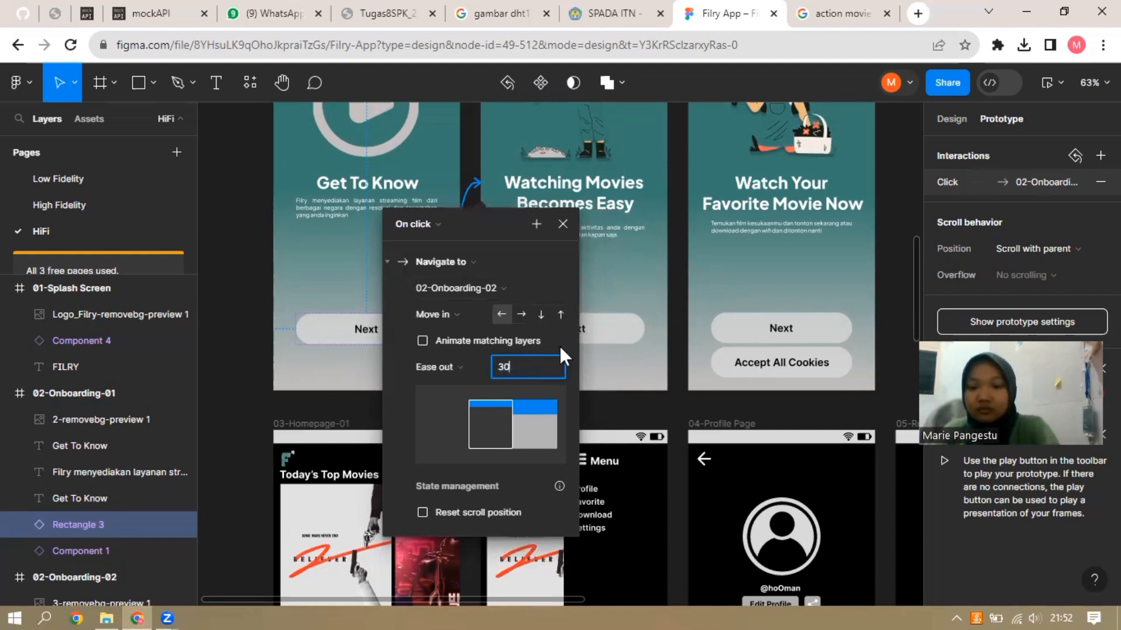
{"action": "type", "text": "0"}
{"action": "key", "text": "Return"}
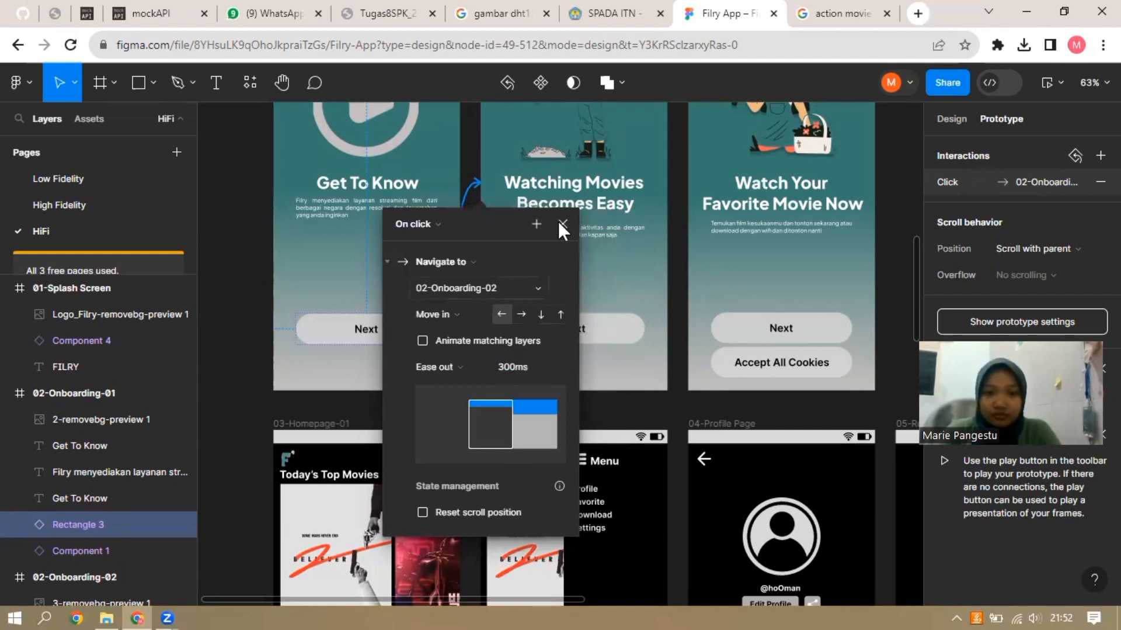
Connect the Next button on 02-Onboarding-02 to the 02-Onboarding-03 frame, navigating on click with the Move in animation
{"action": "left_click", "coordinate": [570, 330]}
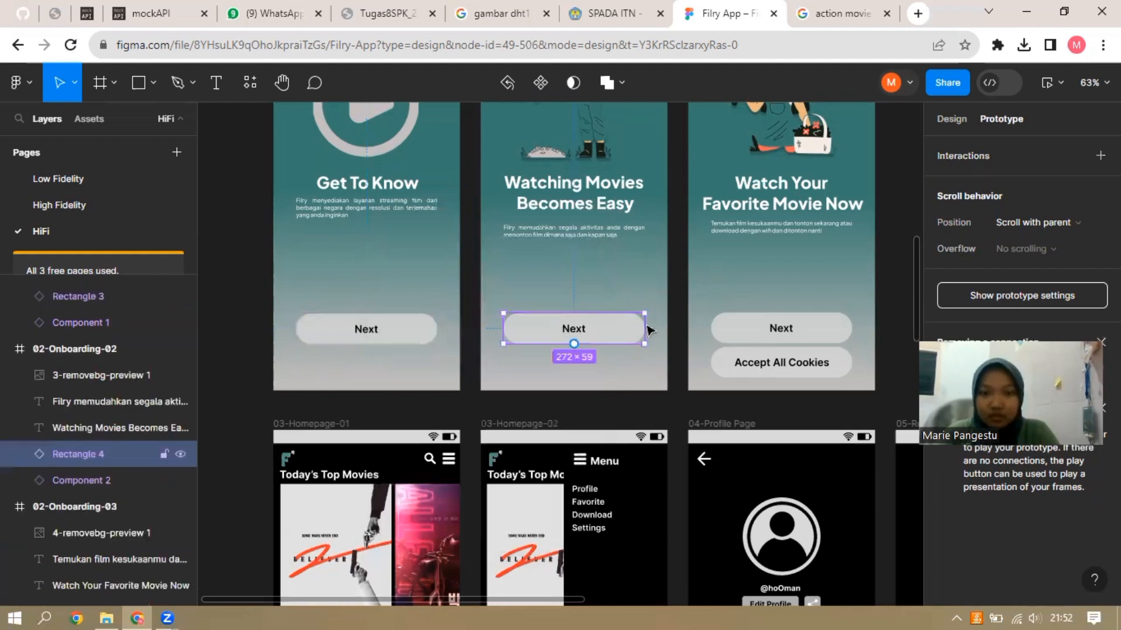
{"action": "left_click_drag", "start_coordinate": [645, 328], "coordinate": [710, 208]}
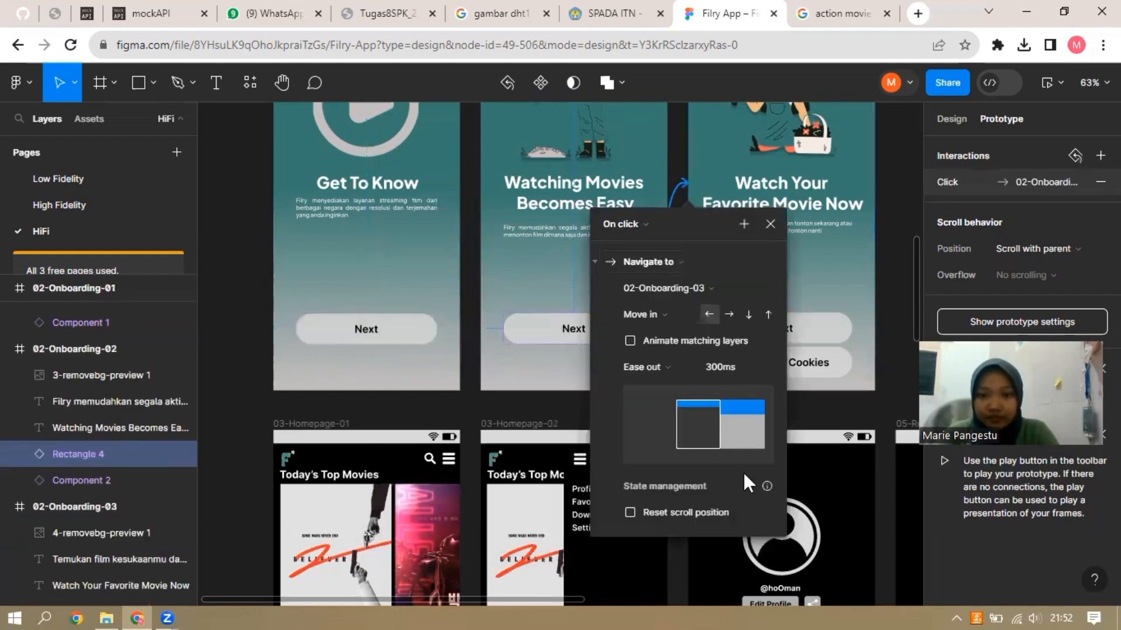
{"action": "left_click", "coordinate": [885, 302]}
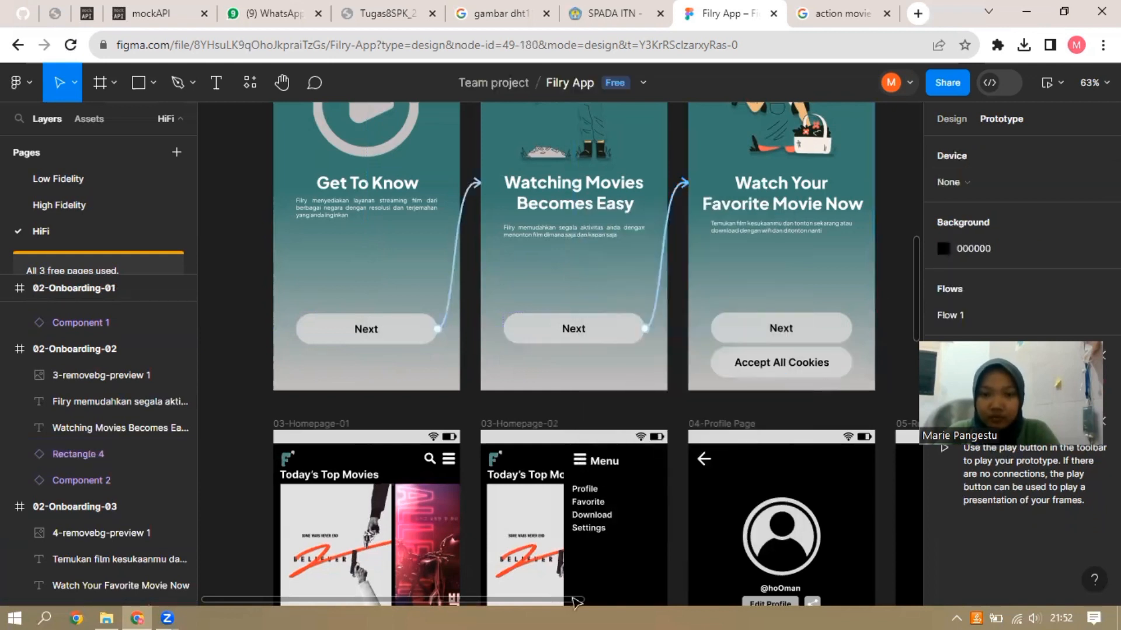
Connect the Next button on 02-Onboarding-03 to the 06-Login frame so it navigates on click
{"action": "scroll", "coordinate": [479, 348], "scroll_direction": "right", "scroll_amount": 6}
{"action": "left_click", "coordinate": [478, 334]}
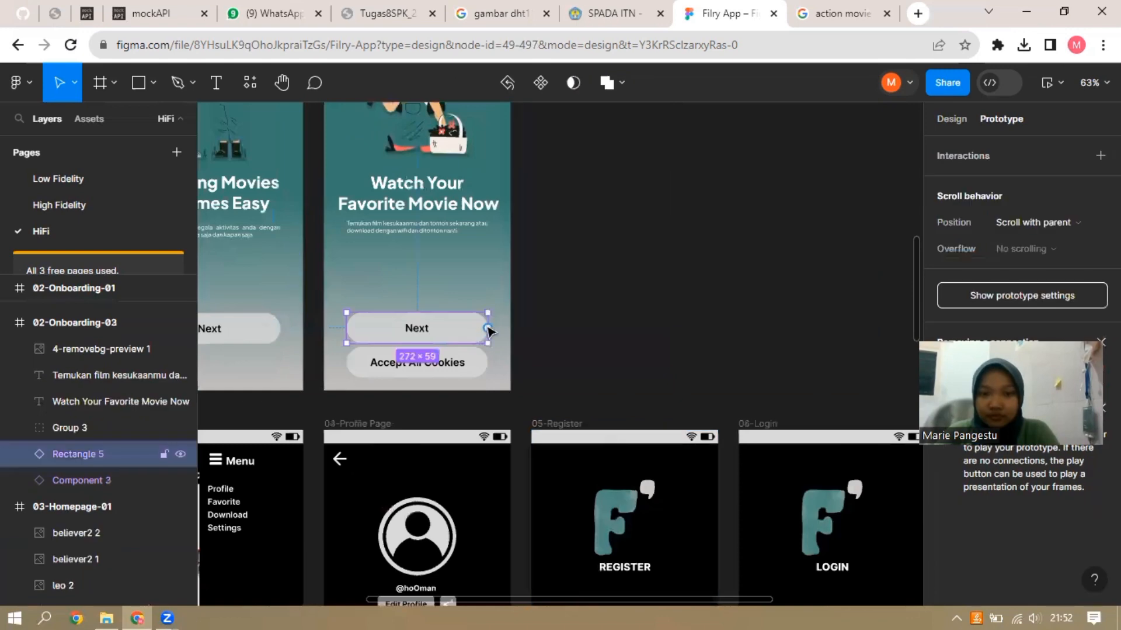
{"action": "left_click_drag", "start_coordinate": [488, 328], "coordinate": [849, 459]}
{"action": "scroll", "coordinate": [806, 450], "scroll_direction": "down", "scroll_amount": 3}
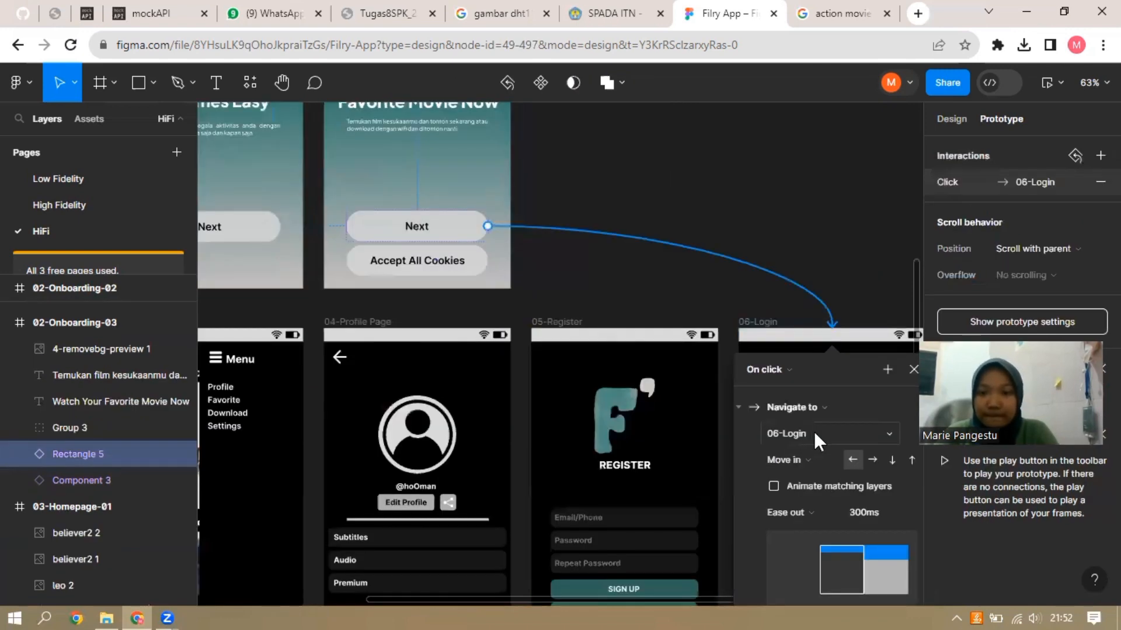
Set the animation of the connection from the Next button on 02-Onboarding-03 to 06-Login to Dissolve
{"action": "scroll", "coordinate": [817, 438], "scroll_direction": "down", "scroll_amount": 2}
{"action": "scroll", "coordinate": [812, 389], "scroll_direction": "down", "scroll_amount": 1}
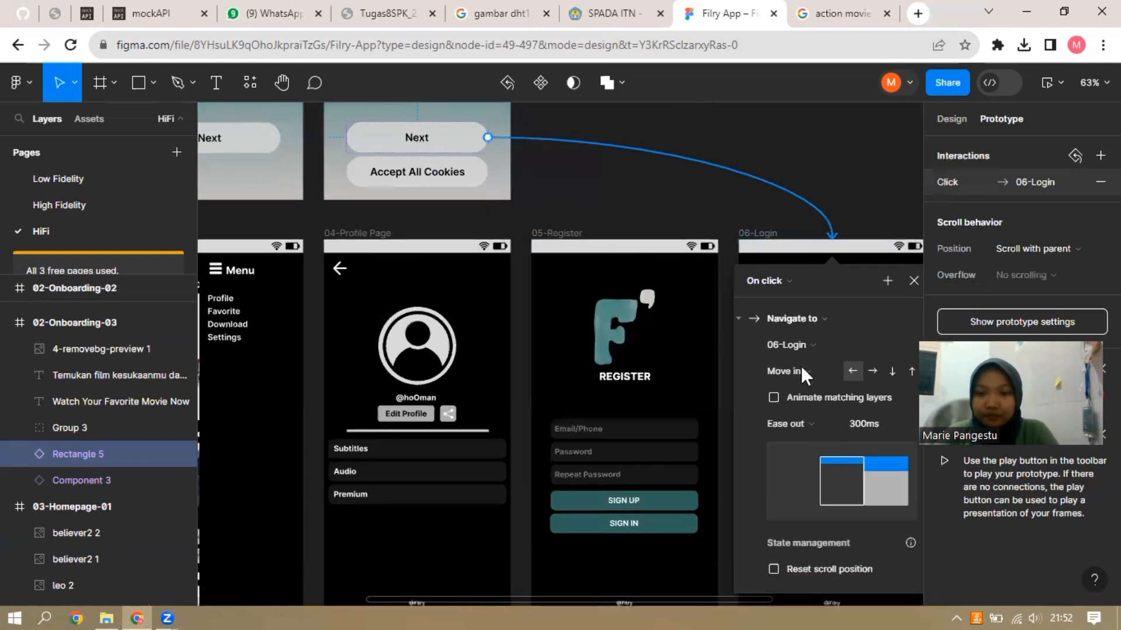
{"action": "left_click", "coordinate": [809, 368]}
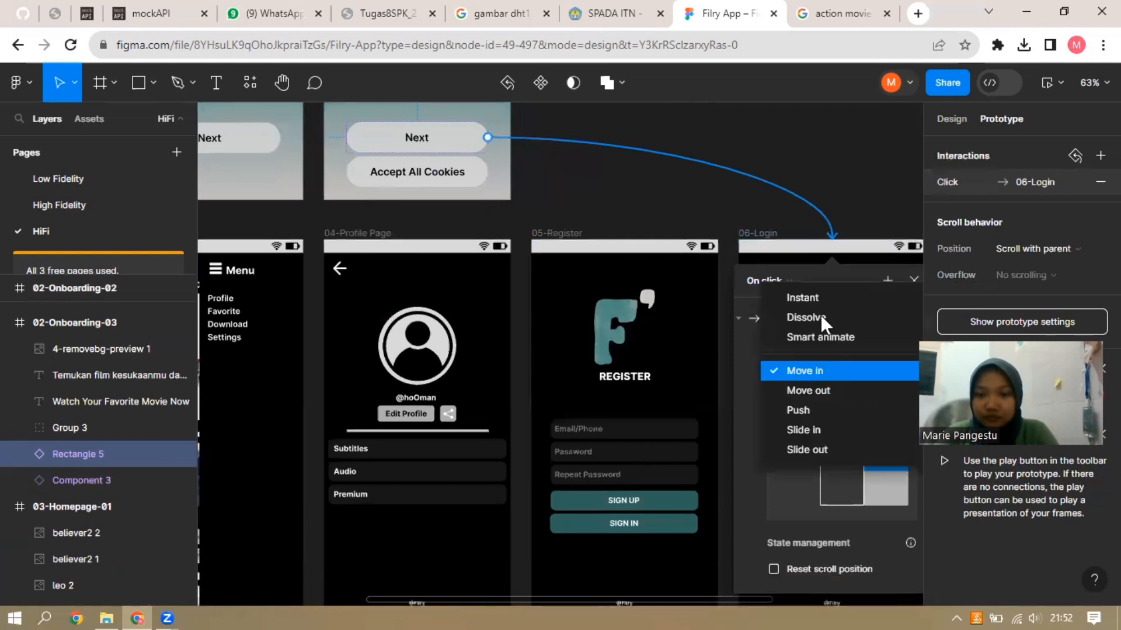
{"action": "left_click", "coordinate": [822, 315]}
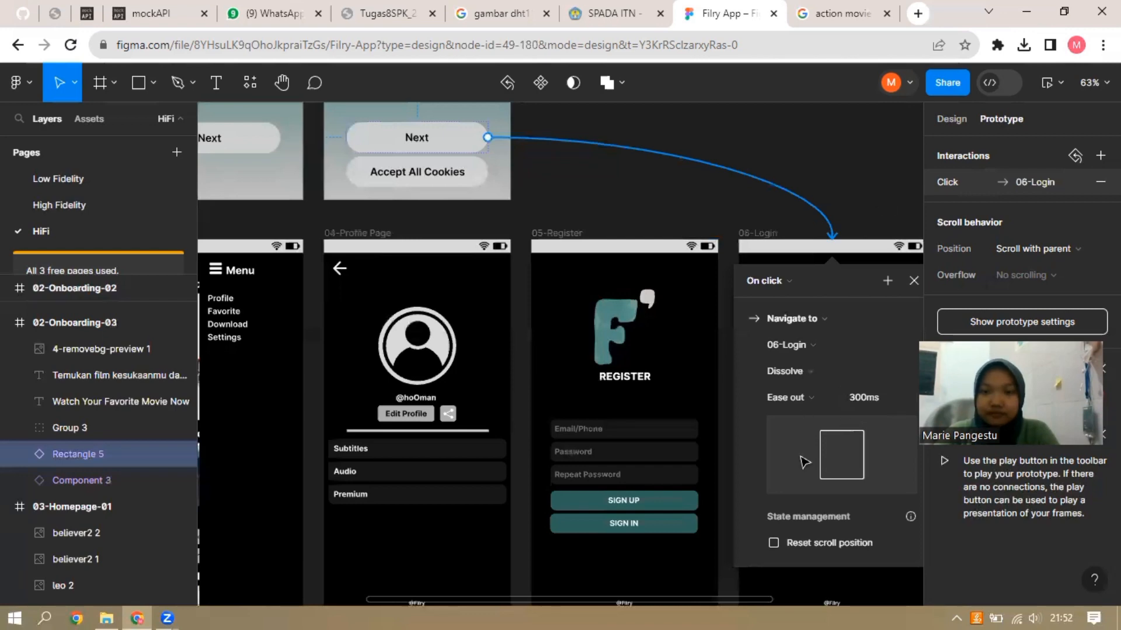
{"action": "left_click", "coordinate": [649, 569]}
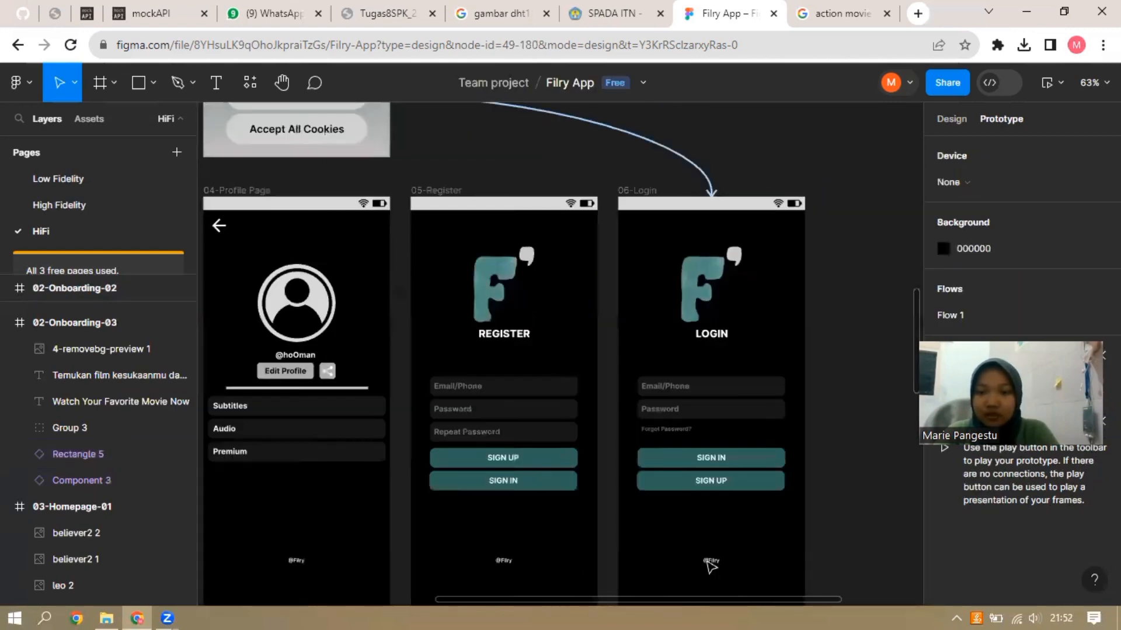
Connect the SIGN IN button on 06-Login to the 03-Homepage-01 frame on click, using the Move in animation
{"action": "scroll", "coordinate": [711, 566], "scroll_direction": "right", "scroll_amount": 2}
{"action": "scroll", "coordinate": [710, 565], "scroll_direction": "down", "scroll_amount": 1}
{"action": "scroll", "coordinate": [669, 331], "scroll_direction": "down", "scroll_amount": 3}
{"action": "scroll", "coordinate": [625, 430], "scroll_direction": "up", "scroll_amount": 1}
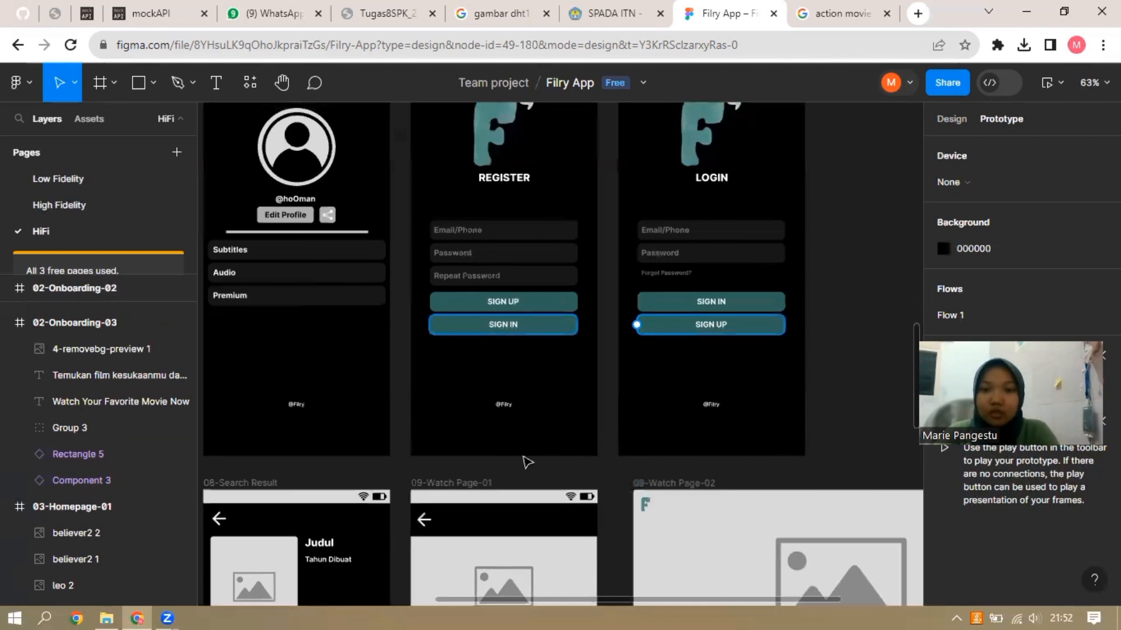
{"action": "scroll", "coordinate": [580, 600], "scroll_direction": "down", "scroll_amount": 2}
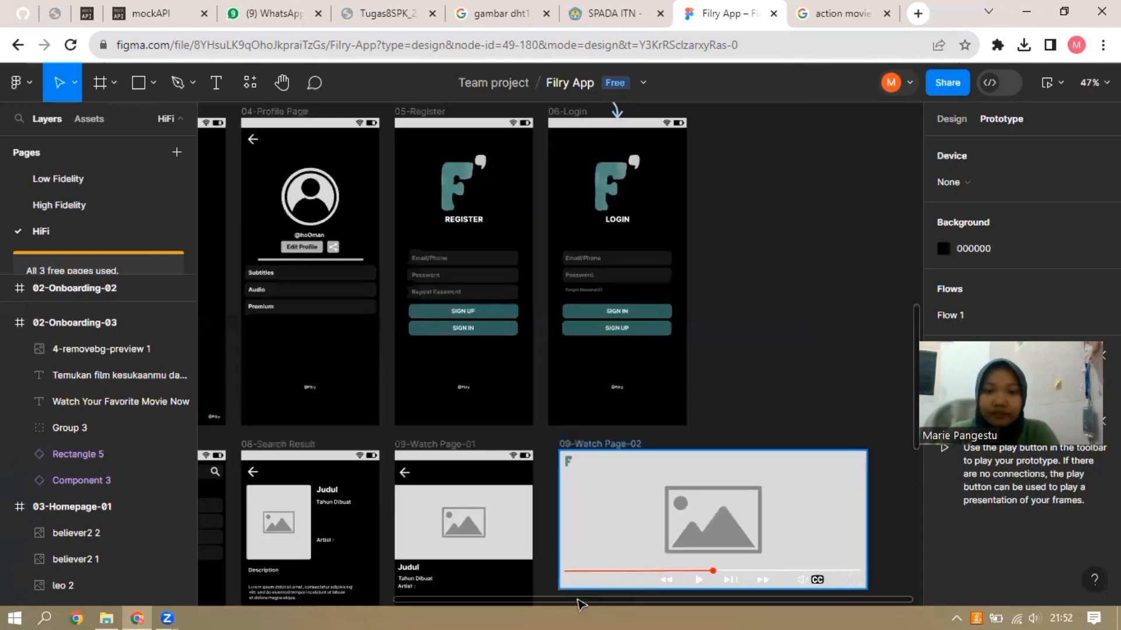
{"action": "scroll", "coordinate": [412, 576], "scroll_direction": "left", "scroll_amount": 5}
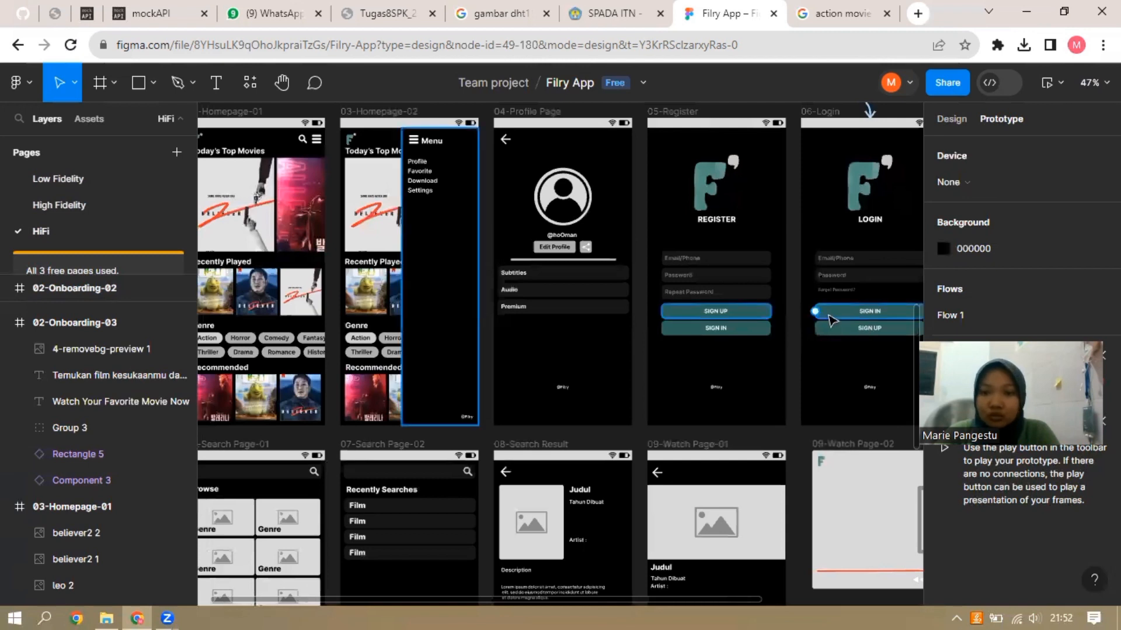
{"action": "left_click", "coordinate": [816, 313]}
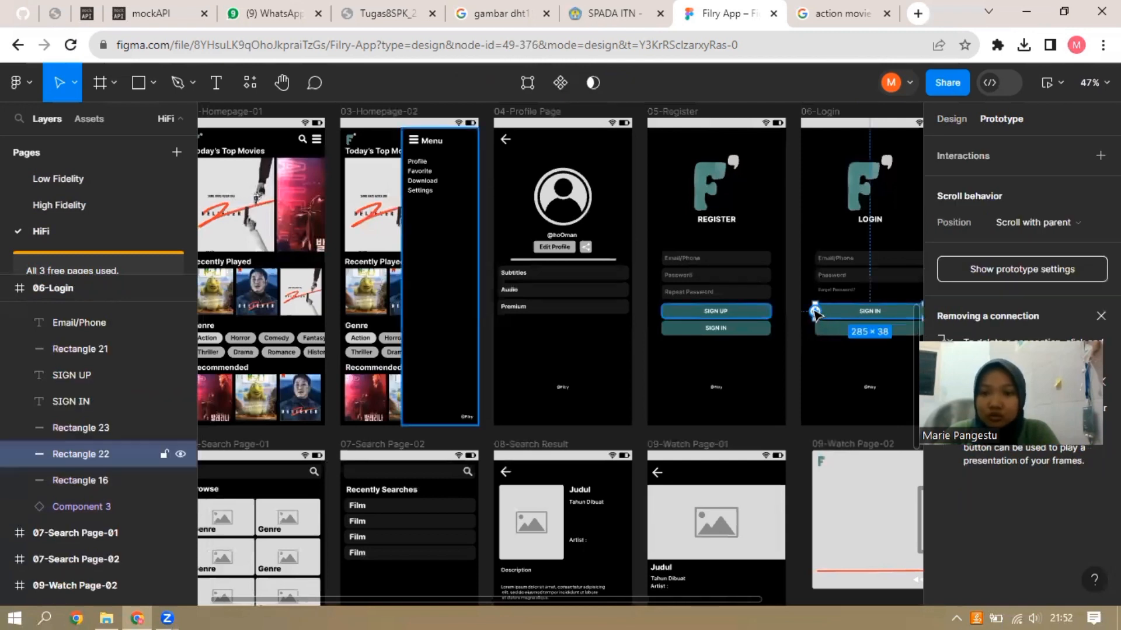
{"action": "left_click_drag", "start_coordinate": [816, 313], "coordinate": [543, 466]}
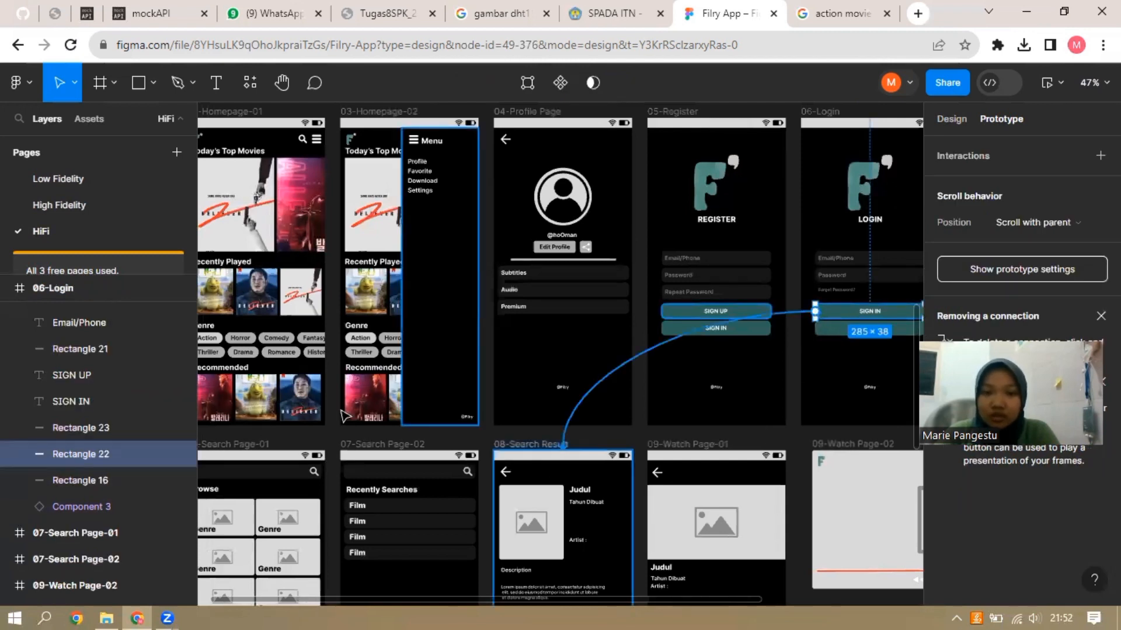
{"action": "left_click_drag", "start_coordinate": [262, 409], "coordinate": [264, 412]}
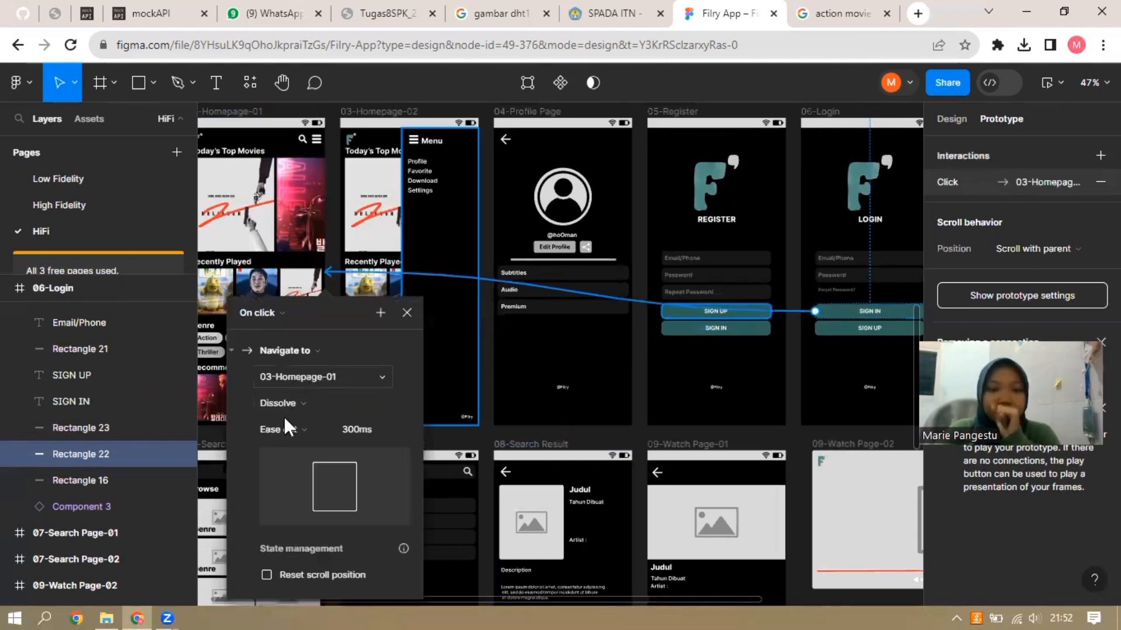
{"action": "left_click", "coordinate": [300, 405]}
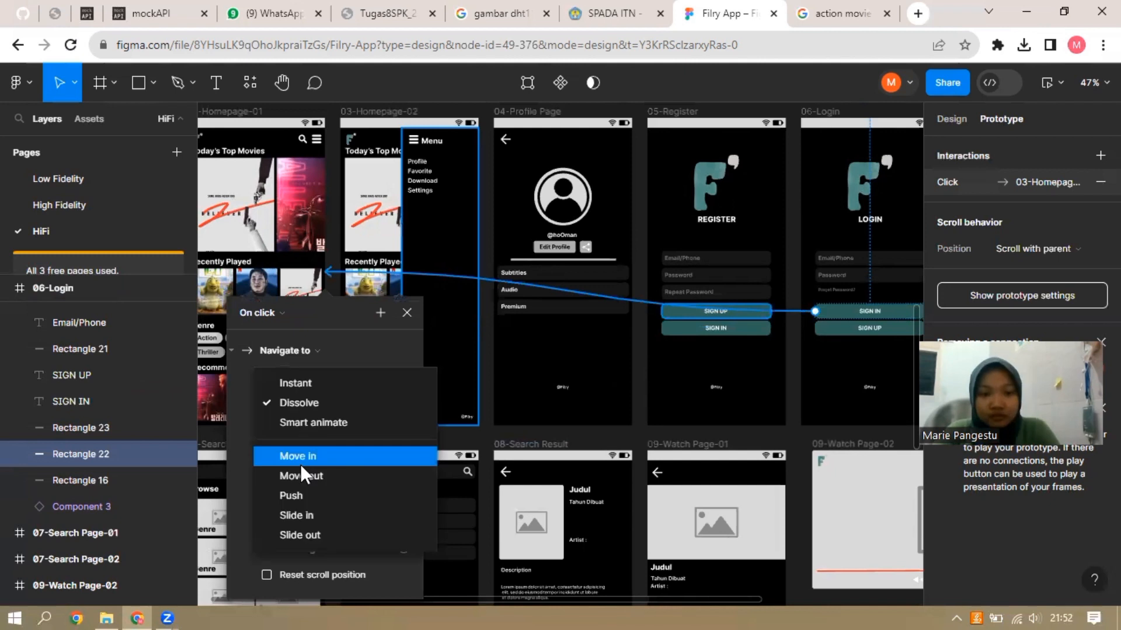
{"action": "left_click", "coordinate": [317, 456]}
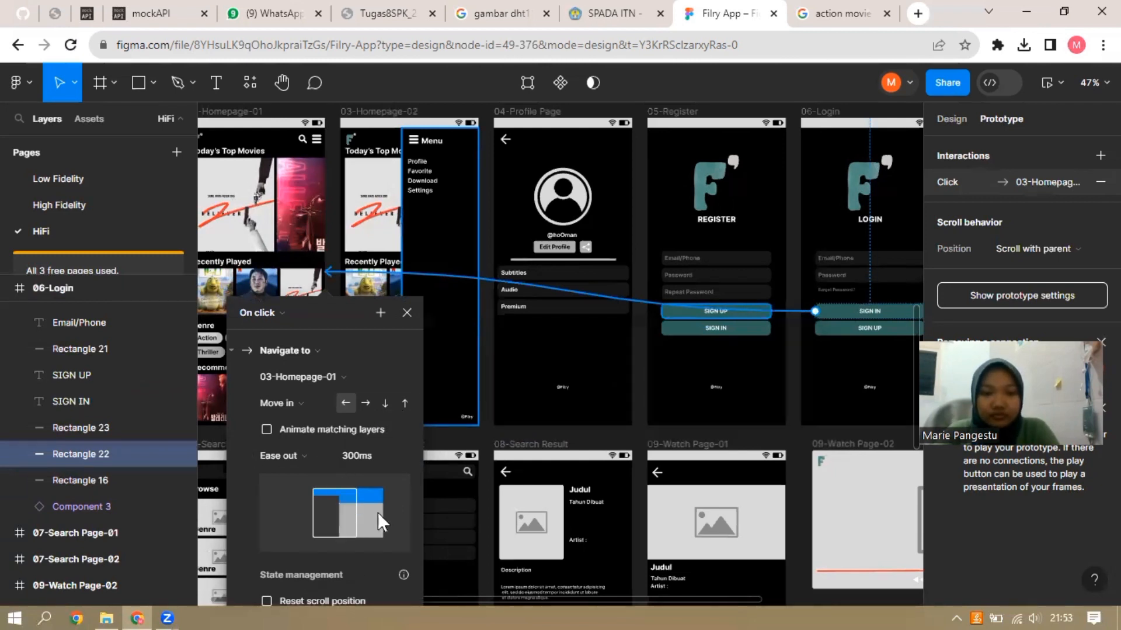
Connect the SIGN UP button on 06-Login to the 05-Register frame, navigating on click with the Move in animation
{"action": "left_click", "coordinate": [820, 331]}
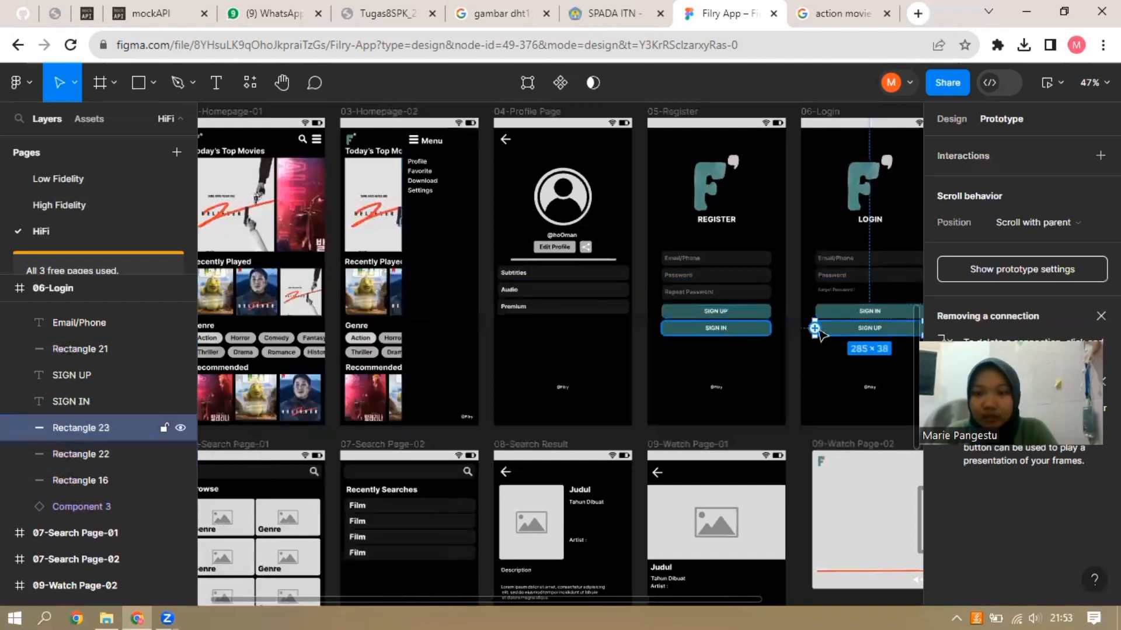
{"action": "left_click_drag", "start_coordinate": [765, 382], "coordinate": [775, 403]}
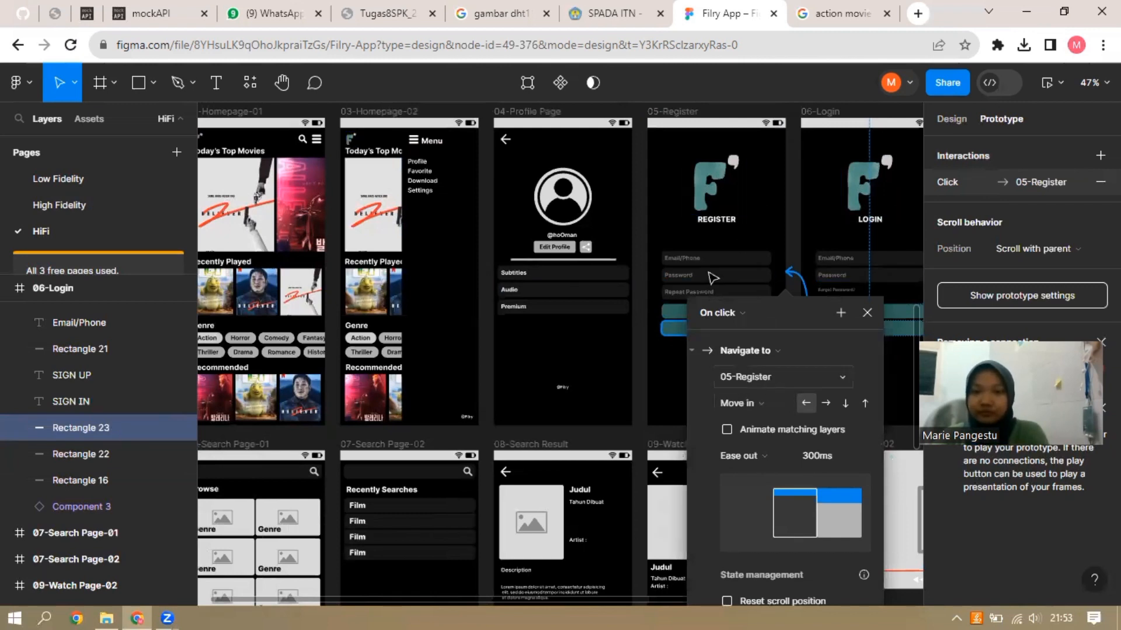
{"action": "left_click", "coordinate": [680, 387]}
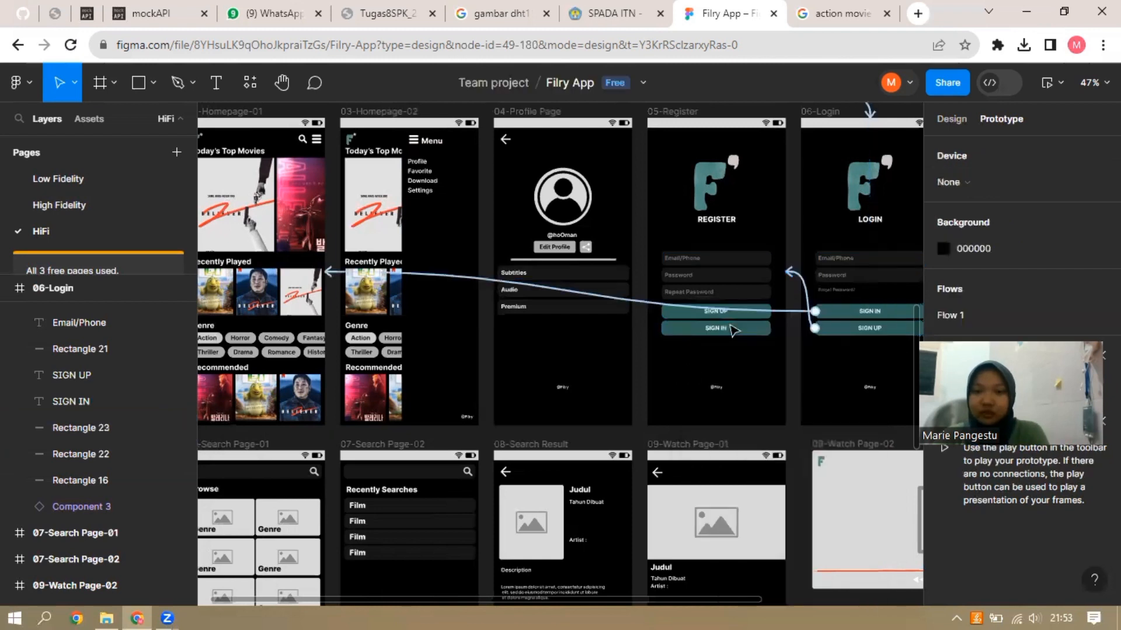
Connect the SIGN IN button on 05-Register to the 03-Homepage-01 frame, navigating on click with the Move in animation
{"action": "left_click", "coordinate": [717, 329]}
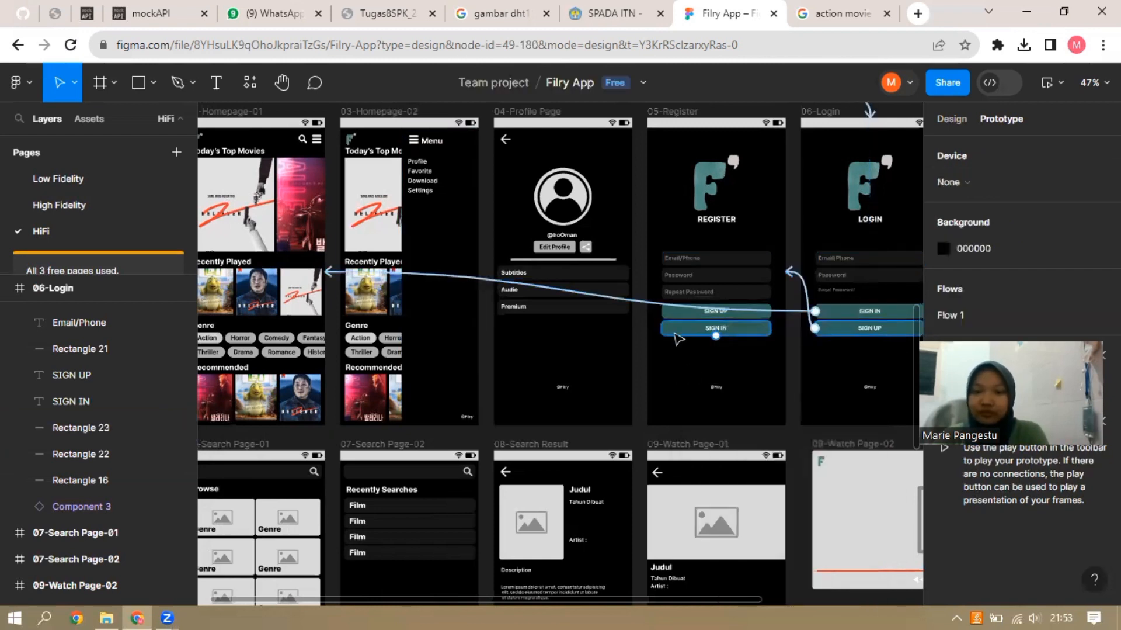
{"action": "left_click_drag", "start_coordinate": [662, 328], "coordinate": [283, 412]}
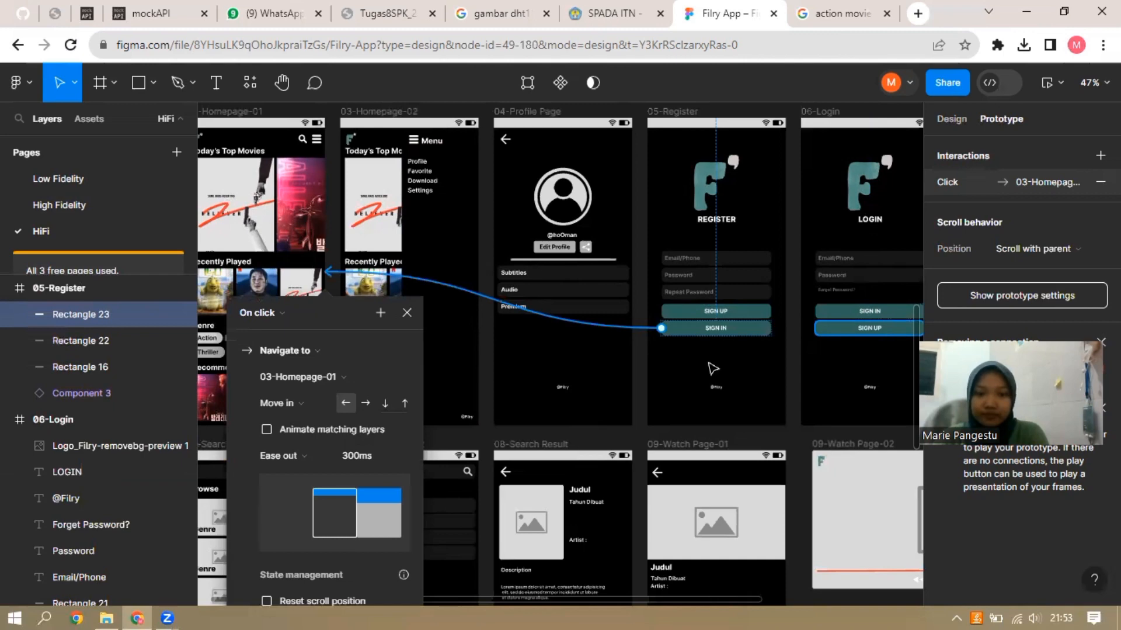
{"action": "left_click", "coordinate": [735, 317]}
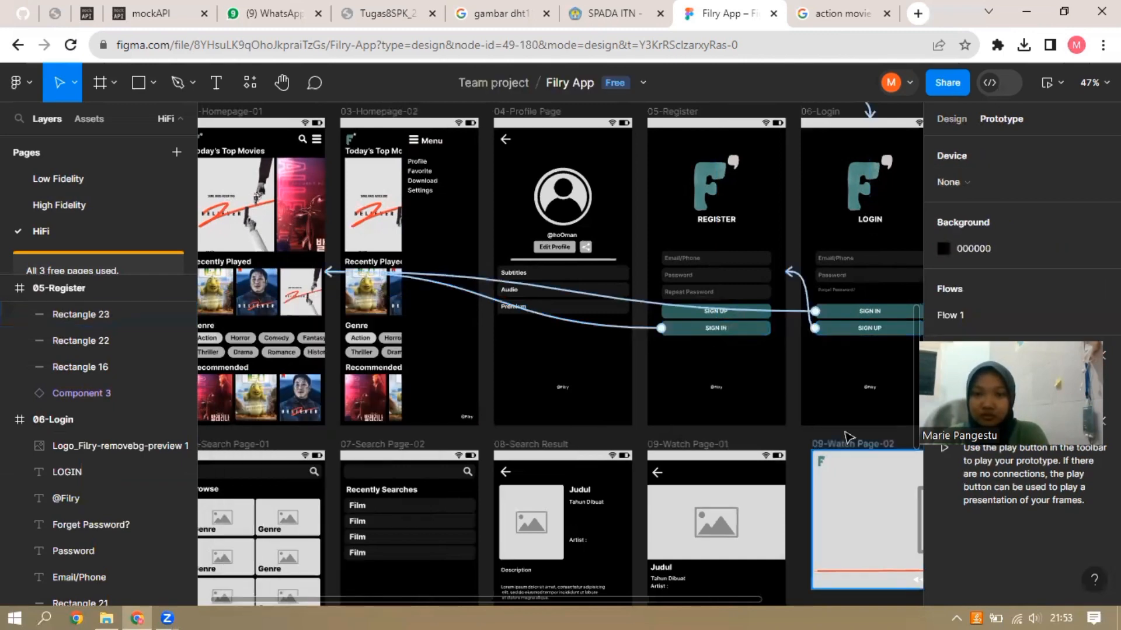
Preview the prototype from the first onboarding screen through login and register to the homepage, and close the preview
{"action": "scroll", "coordinate": [835, 316], "scroll_direction": "up", "scroll_amount": 2}
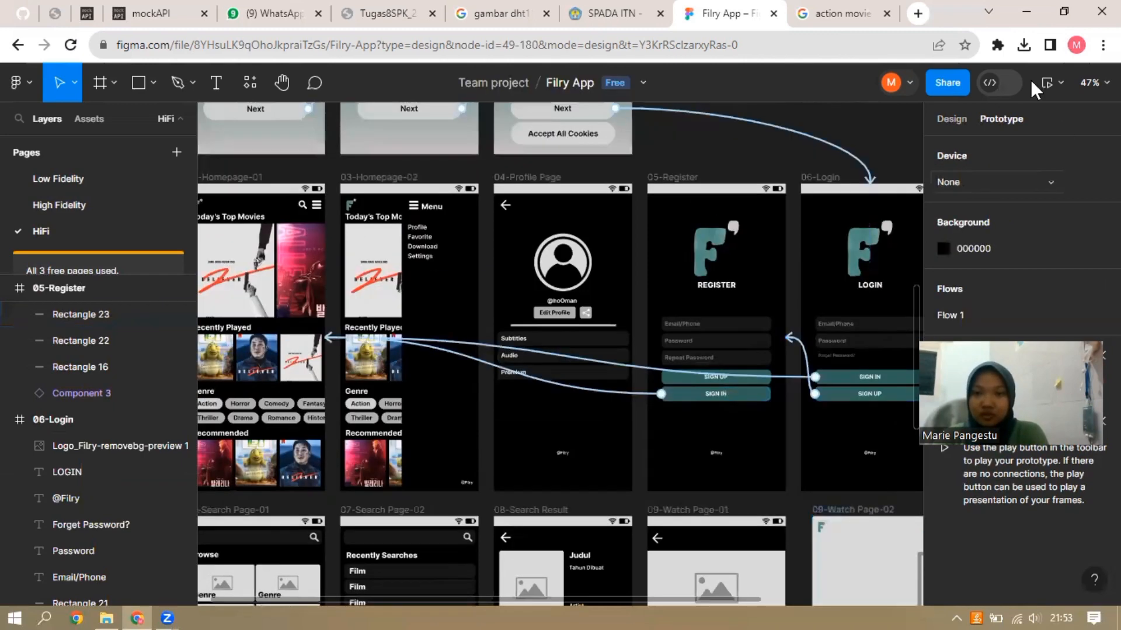
{"action": "key", "text": "shift+space"}
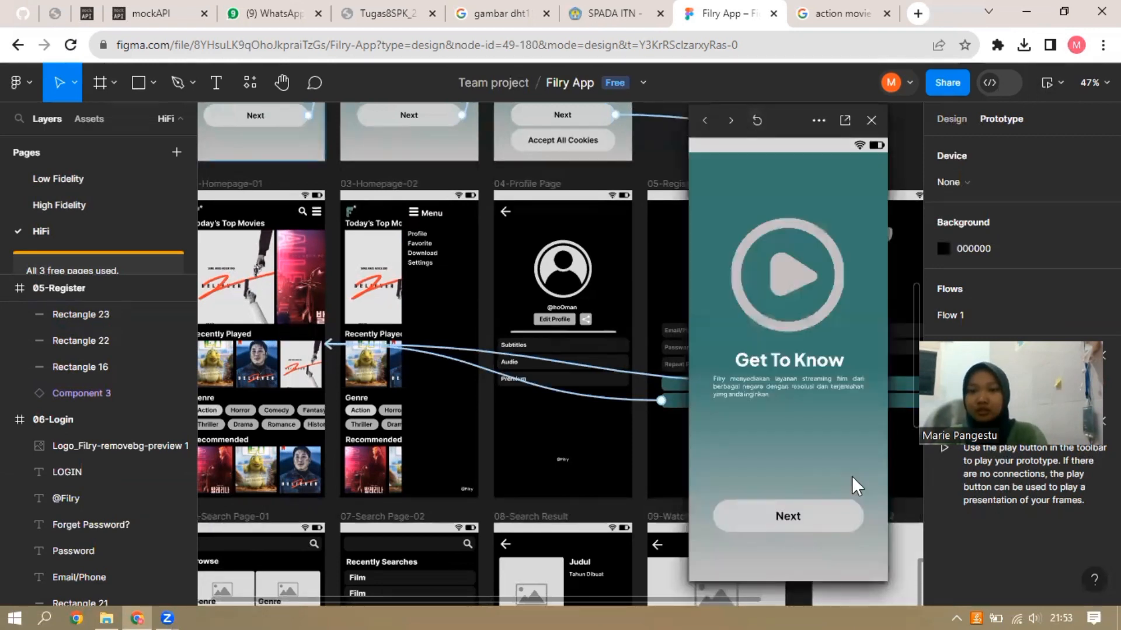
{"action": "left_click", "coordinate": [825, 522]}
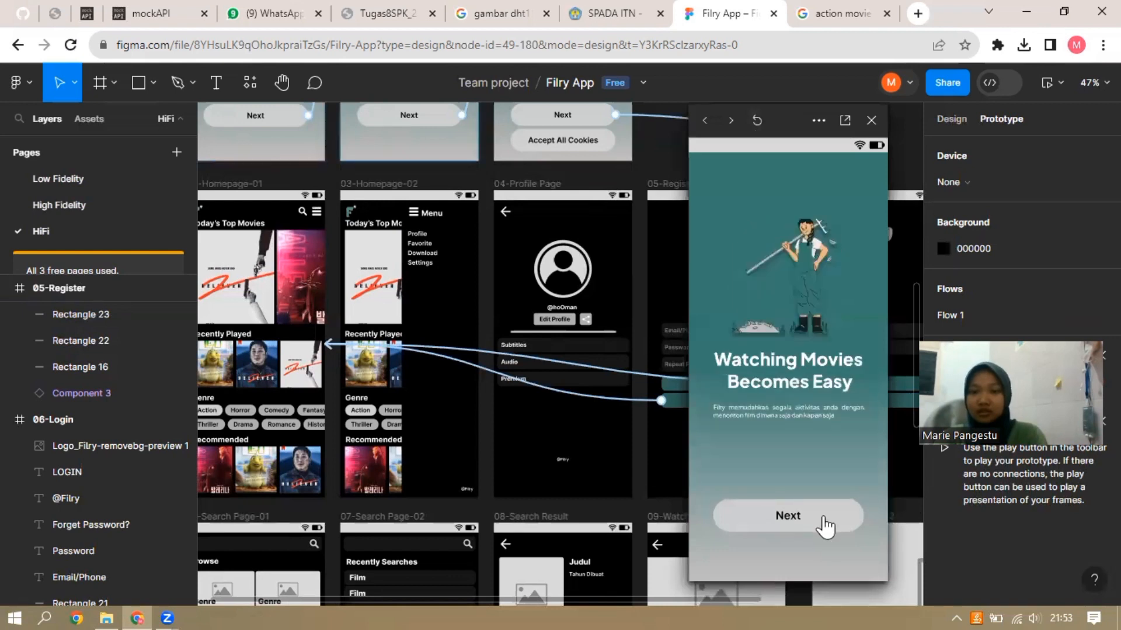
{"action": "left_click", "coordinate": [824, 524]}
{"action": "left_click", "coordinate": [821, 515]}
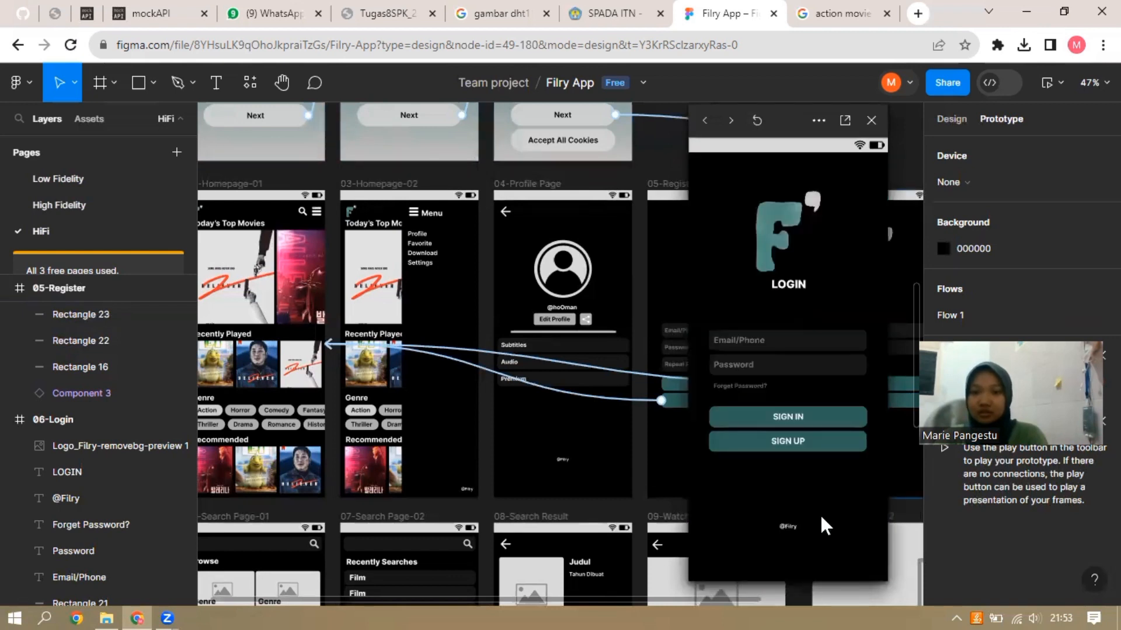
{"action": "left_click", "coordinate": [792, 444]}
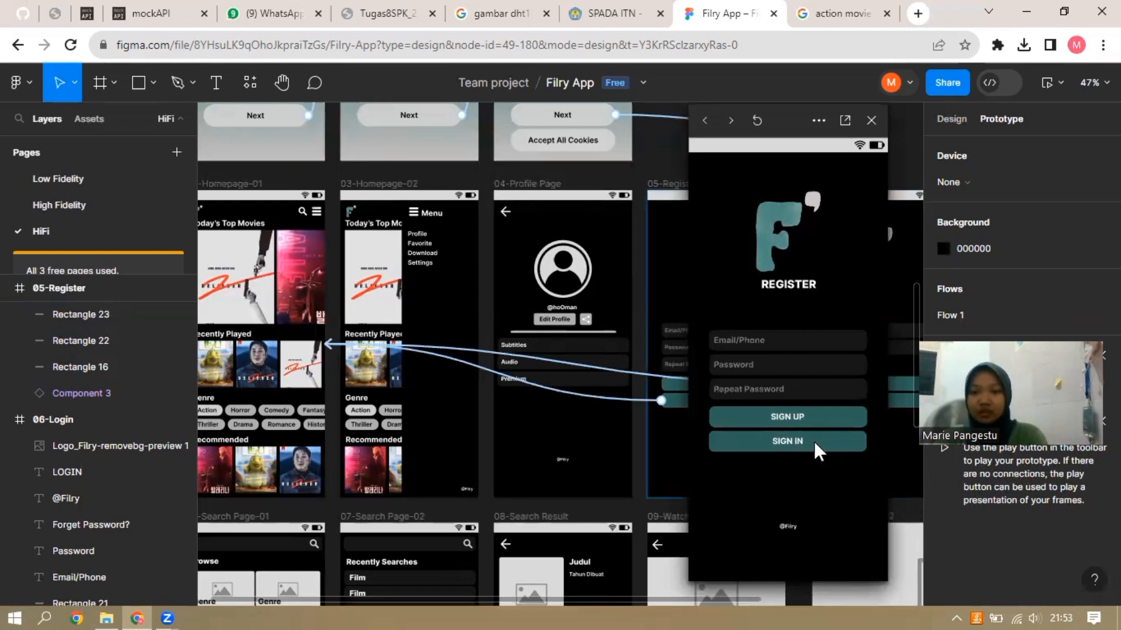
{"action": "left_click", "coordinate": [815, 440]}
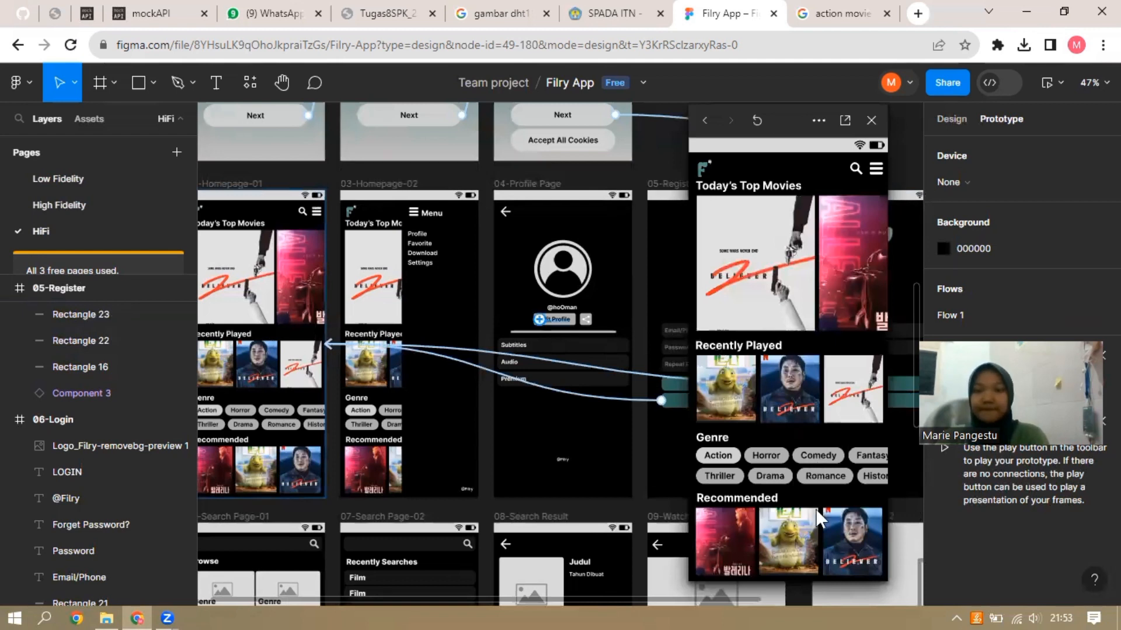
{"action": "left_click", "coordinate": [871, 120]}
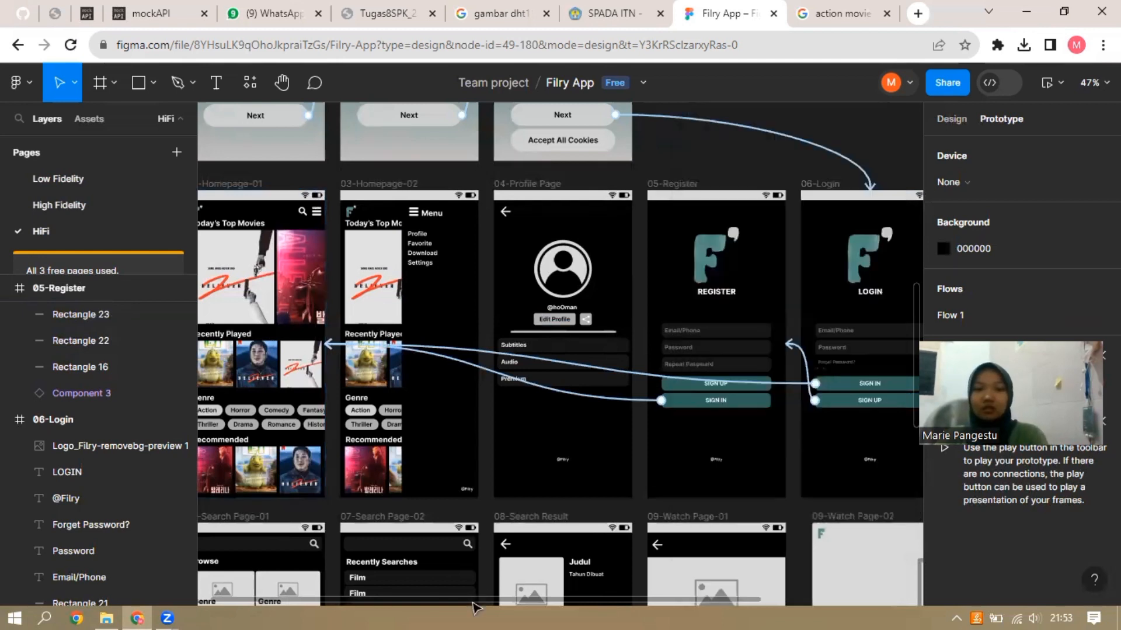
Connect the hamburger menu icon on 03-Homepage-01 to the 03-Homepage-02 frame, navigating on click with the Move in animation
{"action": "left_click_drag", "start_coordinate": [364, 602], "coordinate": [292, 600]}
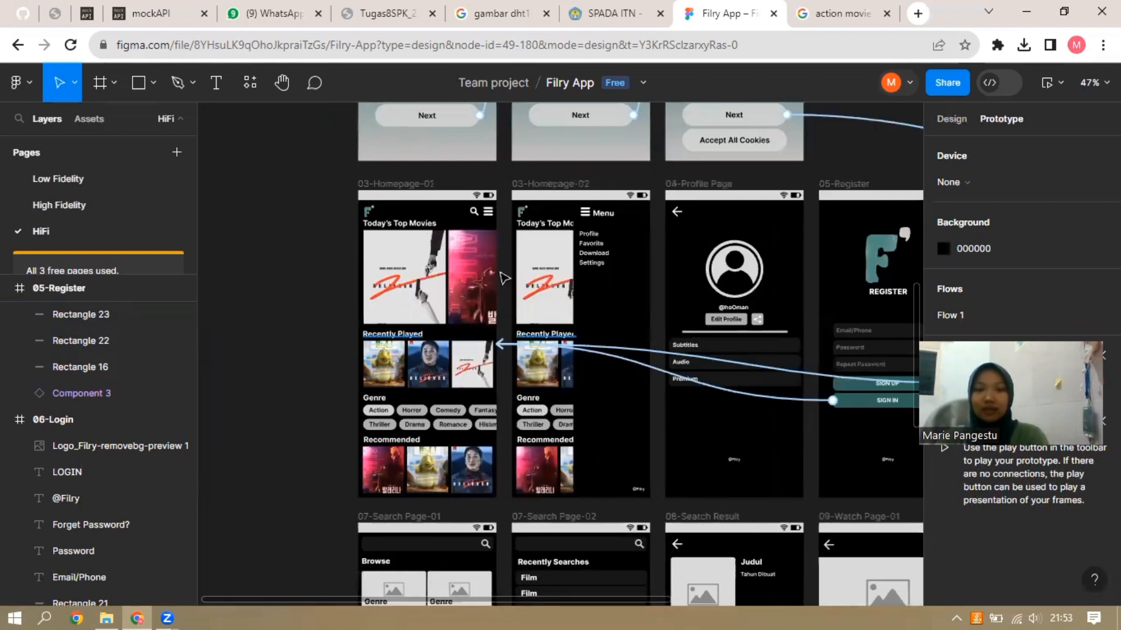
{"action": "left_click", "coordinate": [448, 270]}
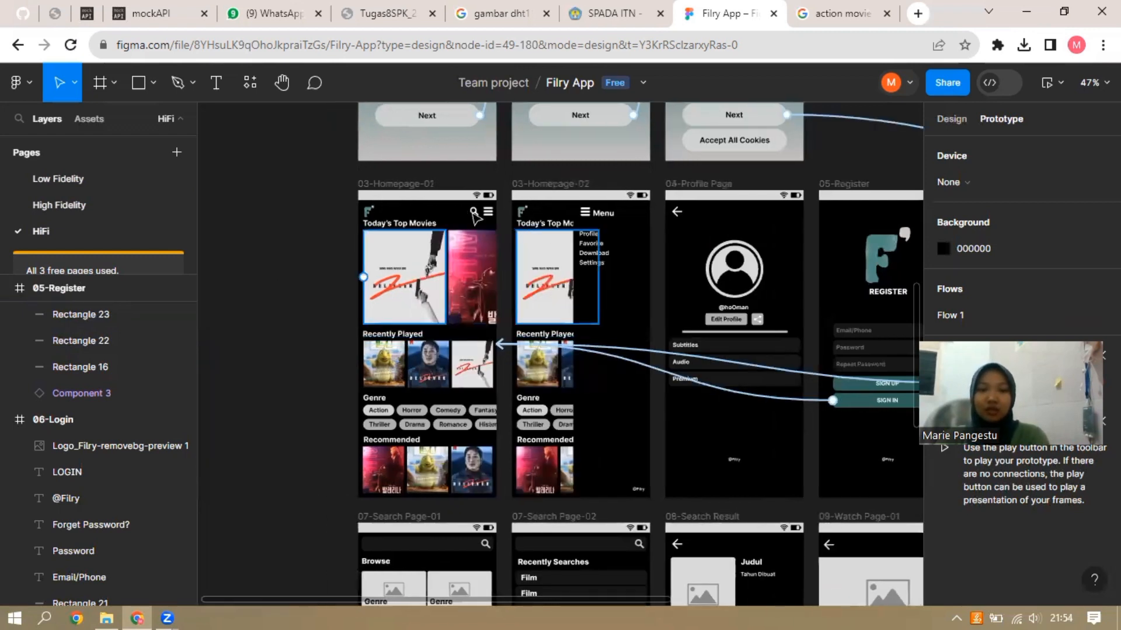
{"action": "scroll", "coordinate": [320, 292], "scroll_direction": "up", "scroll_amount": 3}
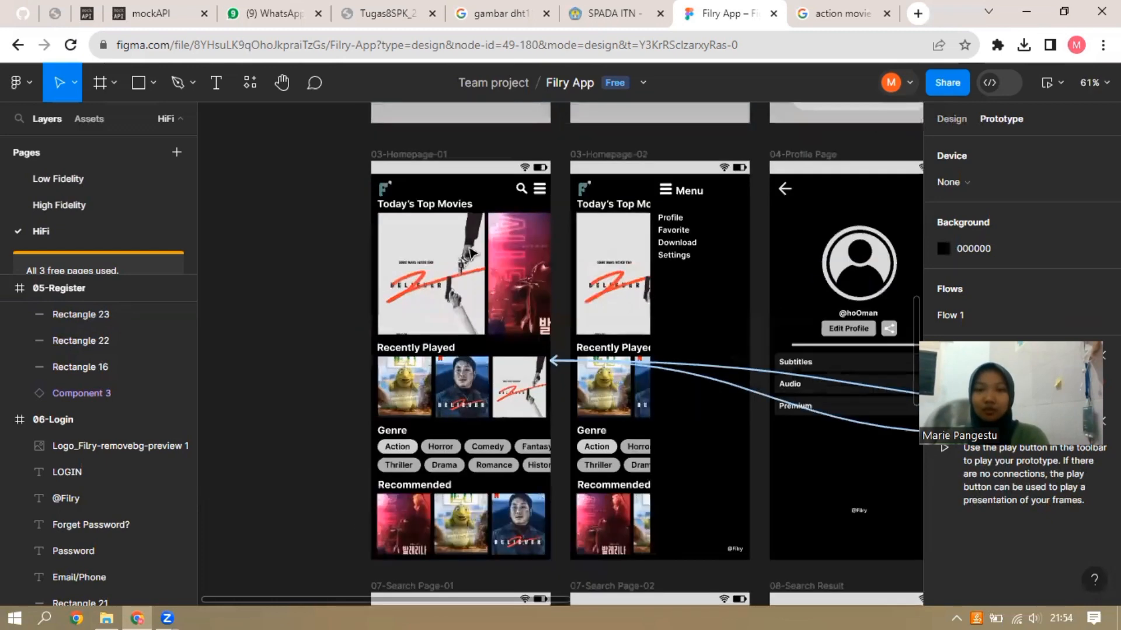
{"action": "scroll", "coordinate": [533, 197], "scroll_direction": "up", "scroll_amount": 1}
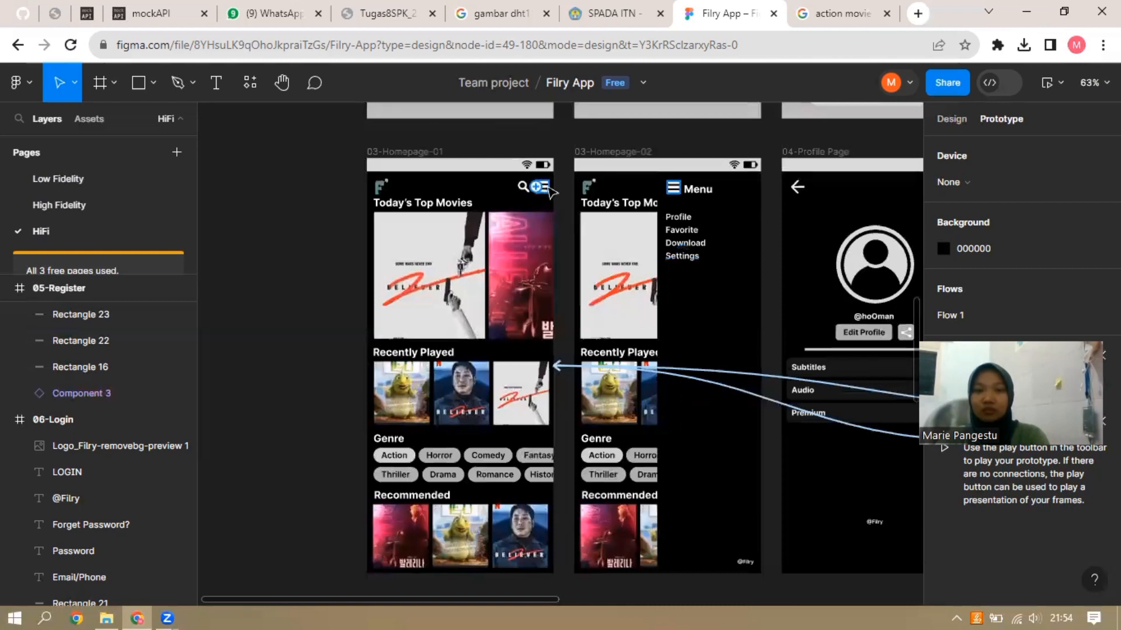
{"action": "left_click_drag", "start_coordinate": [549, 187], "coordinate": [691, 193]}
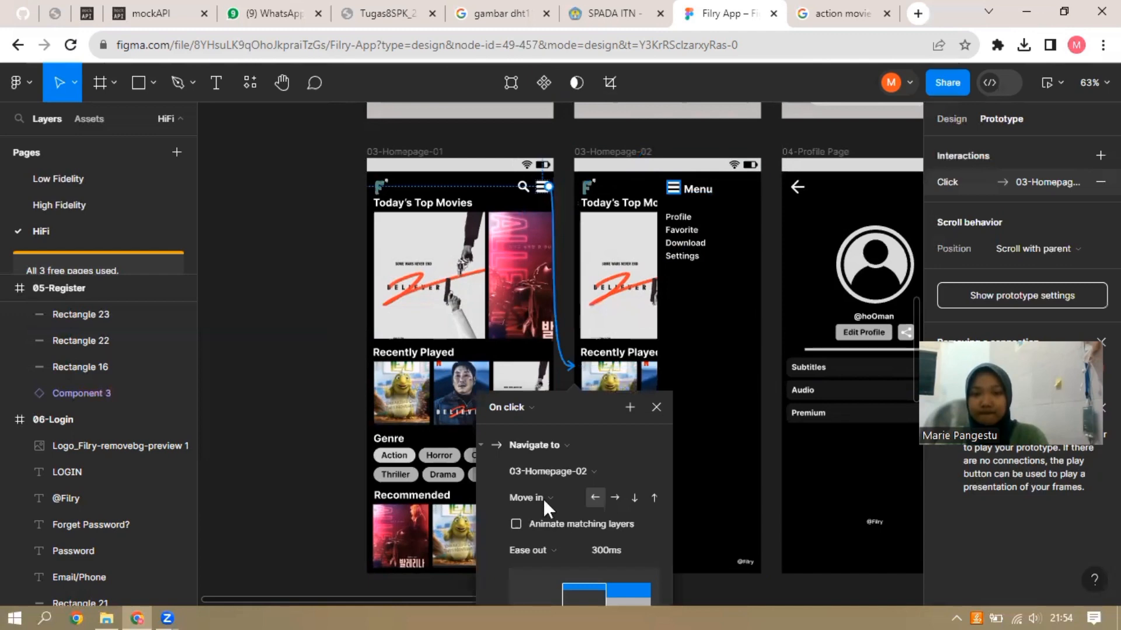
{"action": "scroll", "coordinate": [544, 496], "scroll_direction": "down", "scroll_amount": 2}
{"action": "scroll", "coordinate": [596, 350], "scroll_direction": "down", "scroll_amount": 2}
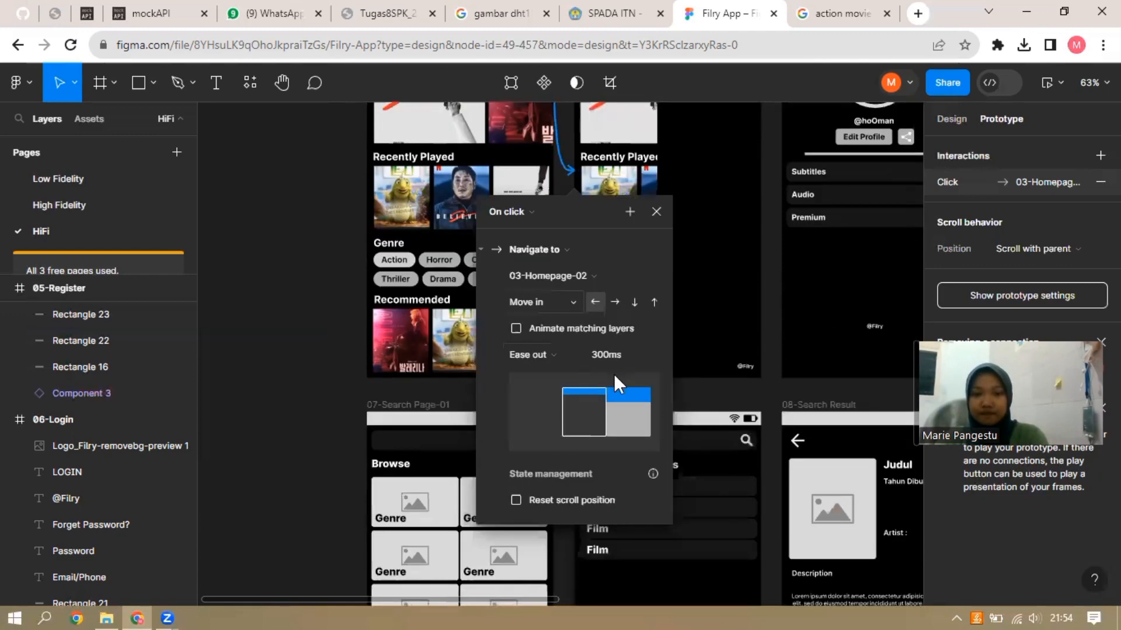
{"action": "scroll", "coordinate": [588, 403], "scroll_direction": "up", "scroll_amount": 1}
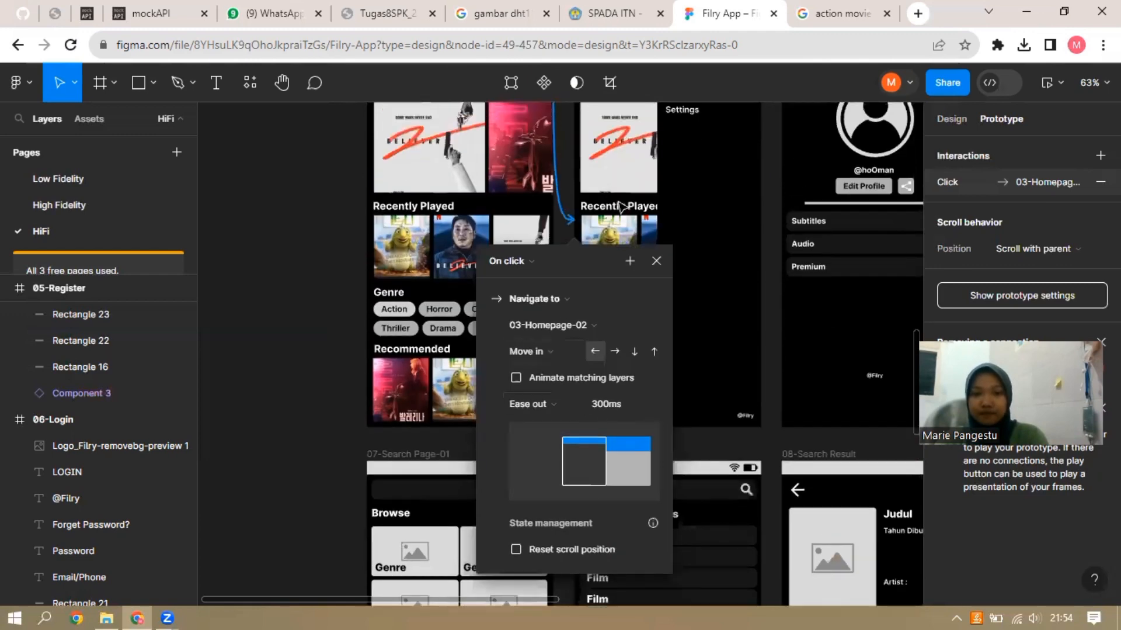
{"action": "scroll", "coordinate": [491, 240], "scroll_direction": "up", "scroll_amount": 1}
{"action": "left_click", "coordinate": [339, 226]}
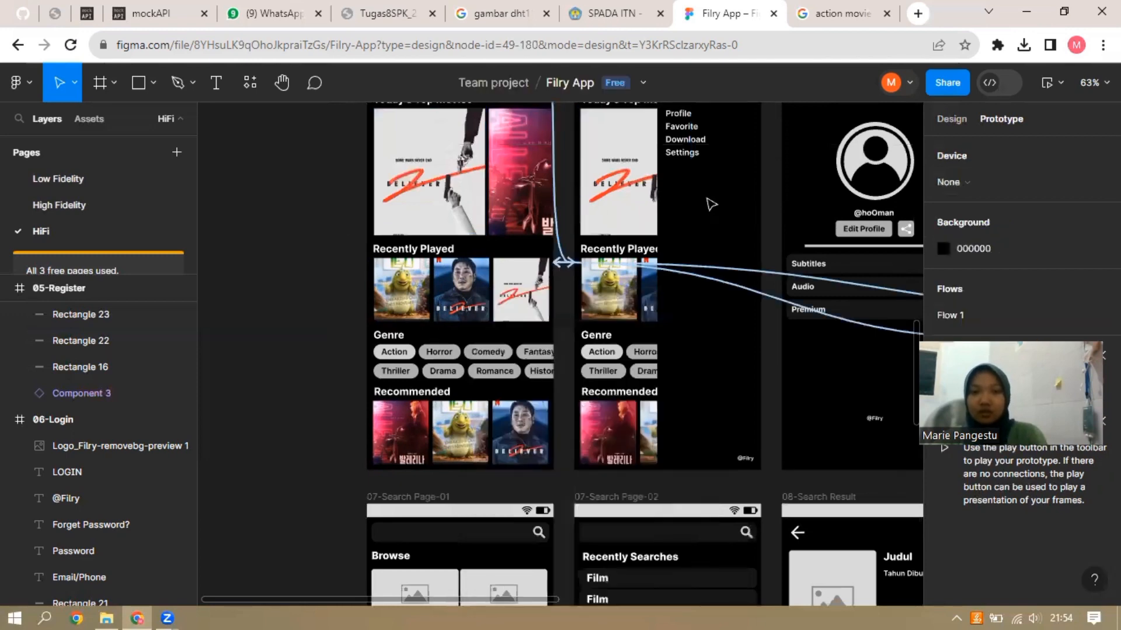
Connect the hamburger menu icon on 03-Homepage-02 to the 03-Homepage-01 frame, navigating on click with the Move out animation directed right
{"action": "scroll", "coordinate": [677, 157], "scroll_direction": "up", "scroll_amount": 1}
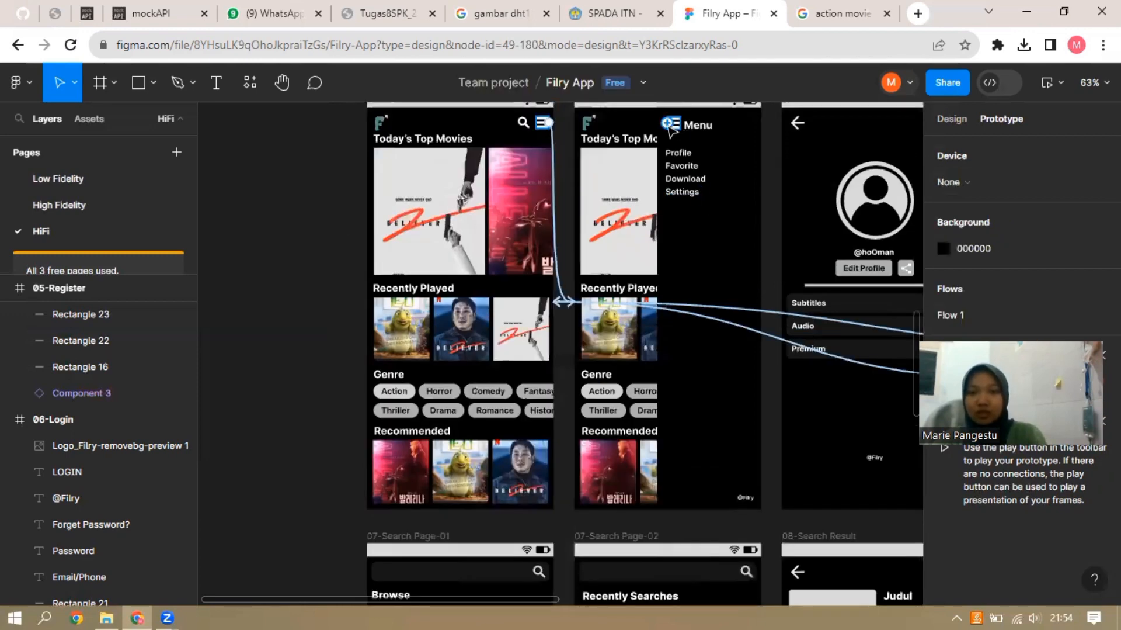
{"action": "left_click", "coordinate": [552, 124]}
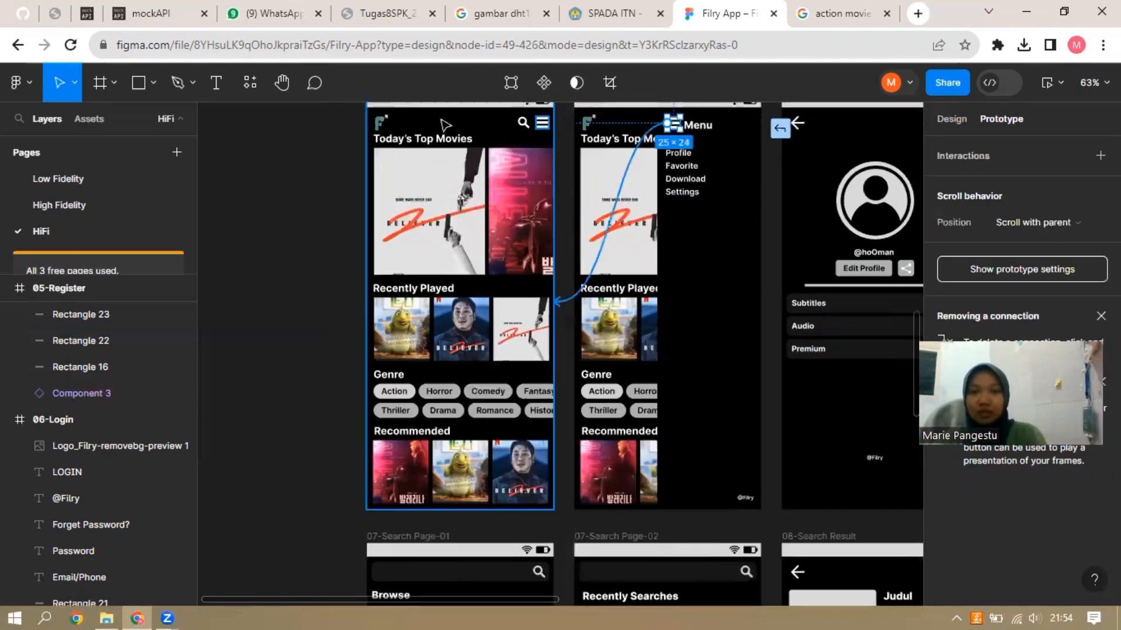
{"action": "left_click_drag", "start_coordinate": [667, 123], "coordinate": [443, 121]}
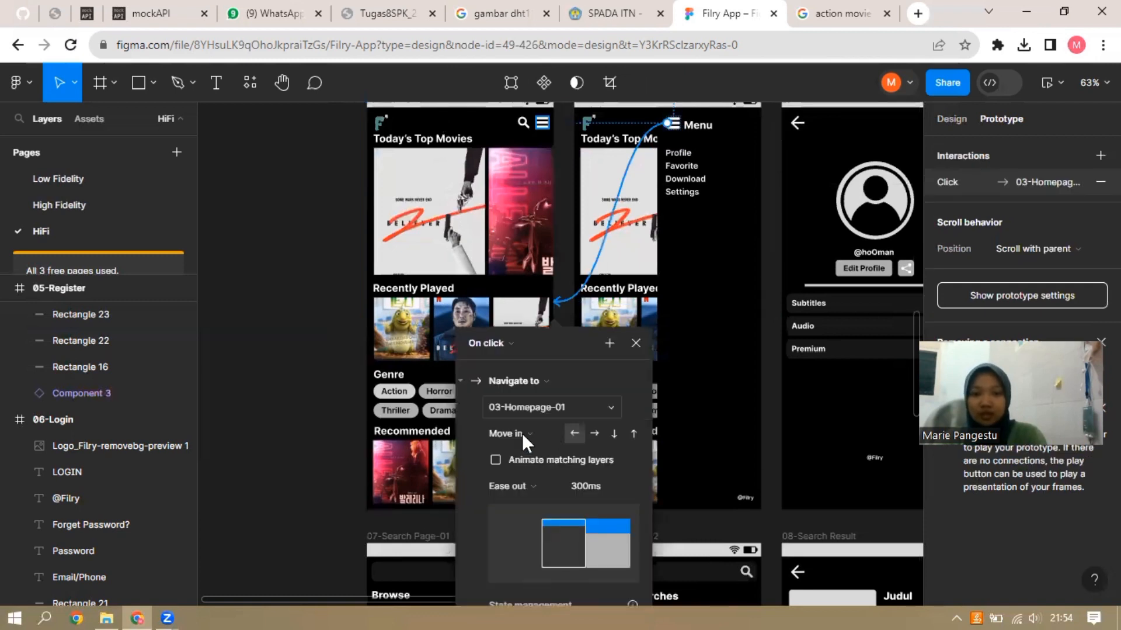
{"action": "left_click", "coordinate": [527, 433]}
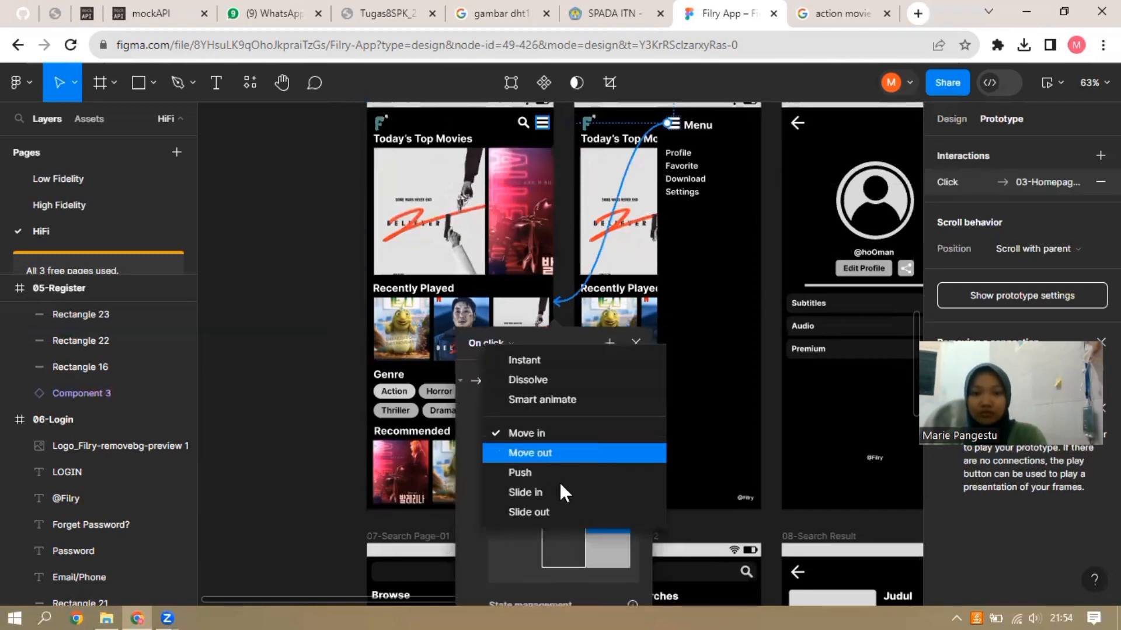
{"action": "key", "text": "Return"}
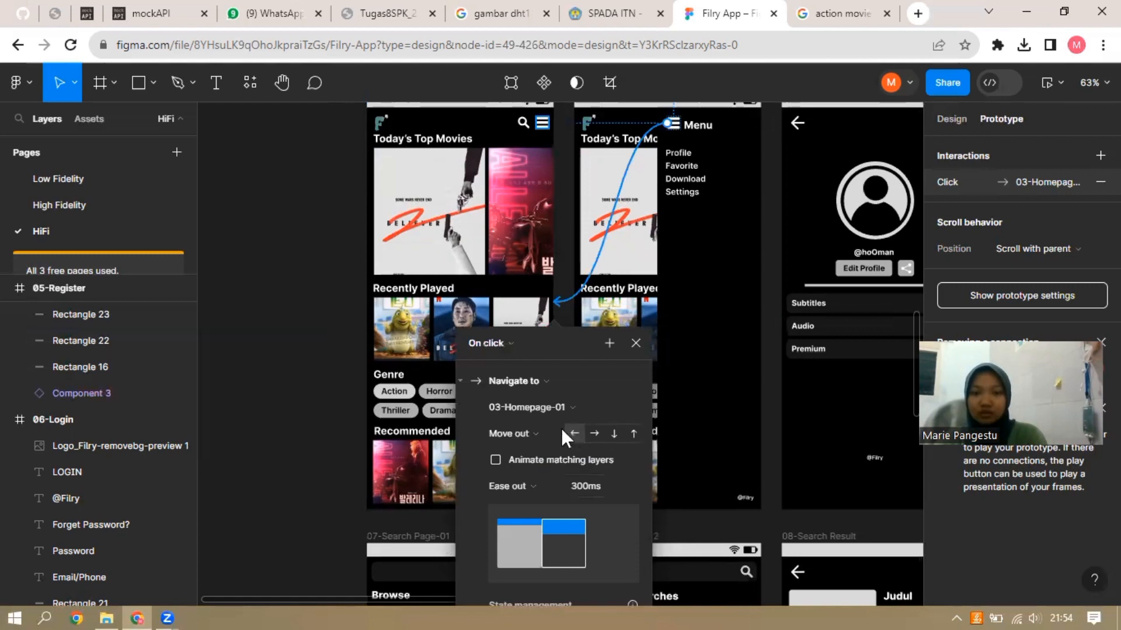
{"action": "left_click", "coordinate": [594, 432]}
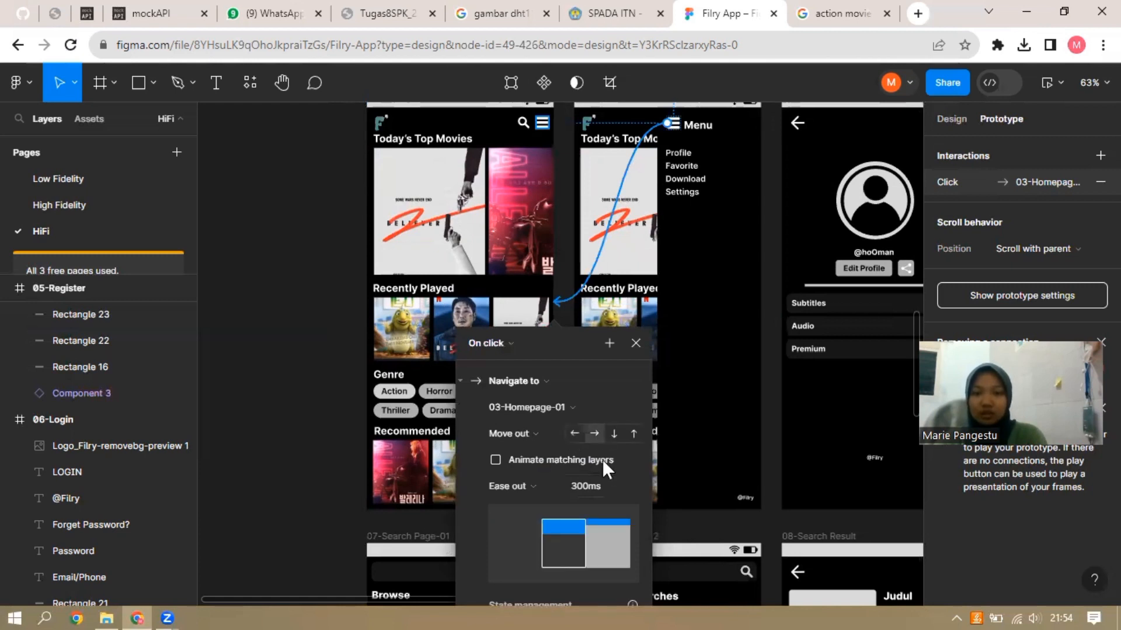
{"action": "scroll", "coordinate": [570, 507], "scroll_direction": "down", "scroll_amount": 1}
{"action": "scroll", "coordinate": [598, 440], "scroll_direction": "down", "scroll_amount": 2}
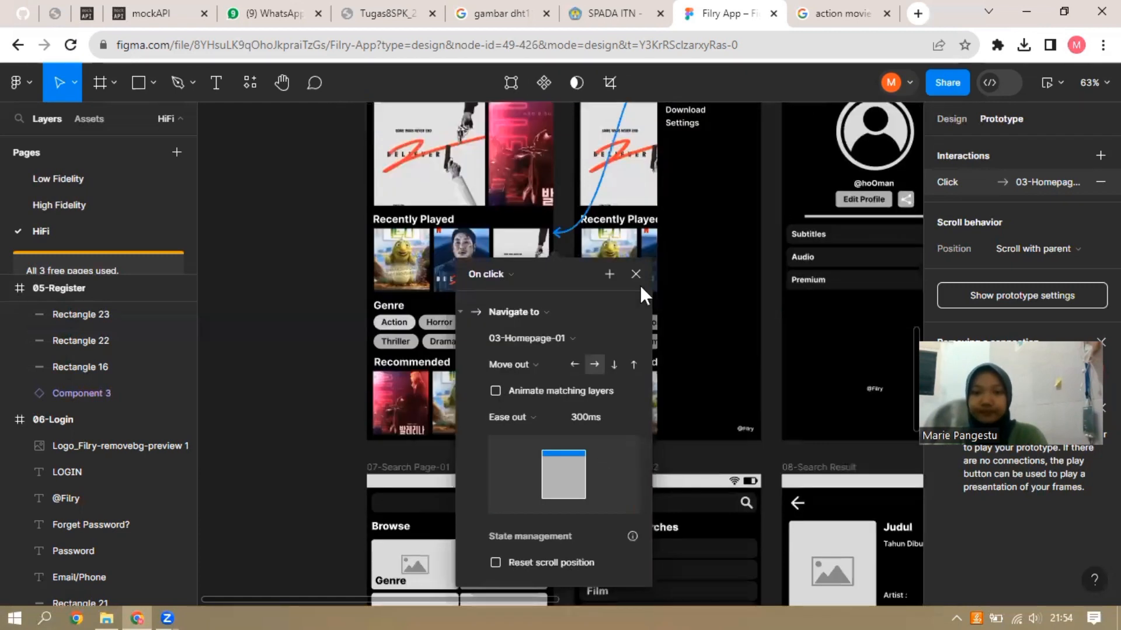
{"action": "scroll", "coordinate": [734, 312], "scroll_direction": "up", "scroll_amount": 5}
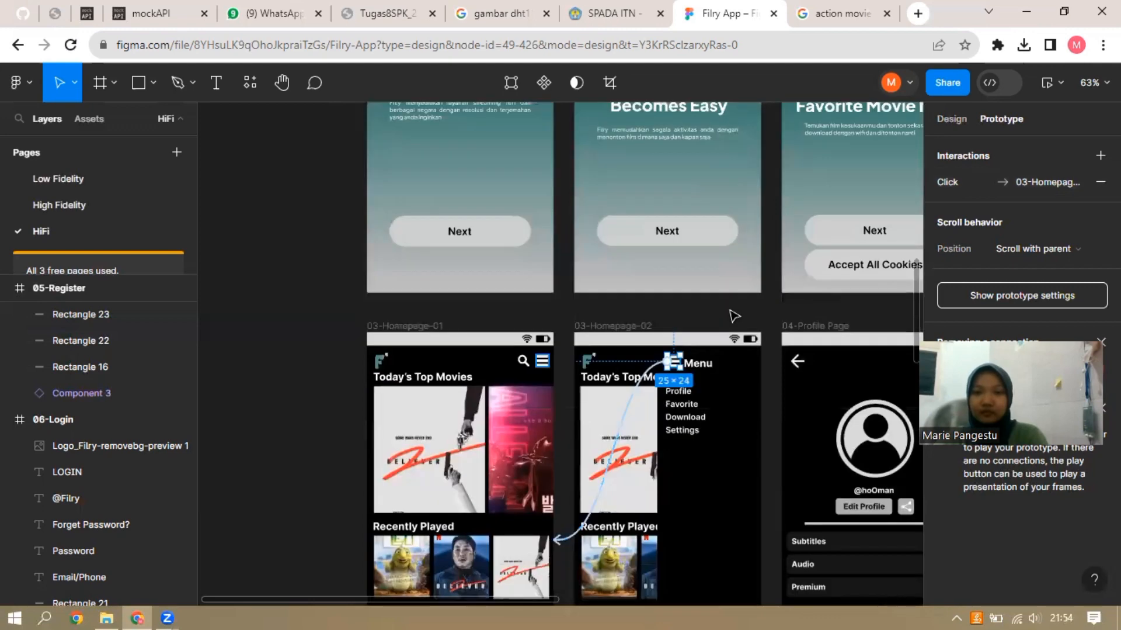
Connect the Profile menu item on 03-Homepage-02 to the 04-Profile Page frame, navigating on click with the Push animation directed left
{"action": "scroll", "coordinate": [472, 608], "scroll_direction": "down", "scroll_amount": 1}
{"action": "scroll", "coordinate": [469, 610], "scroll_direction": "down", "scroll_amount": 3}
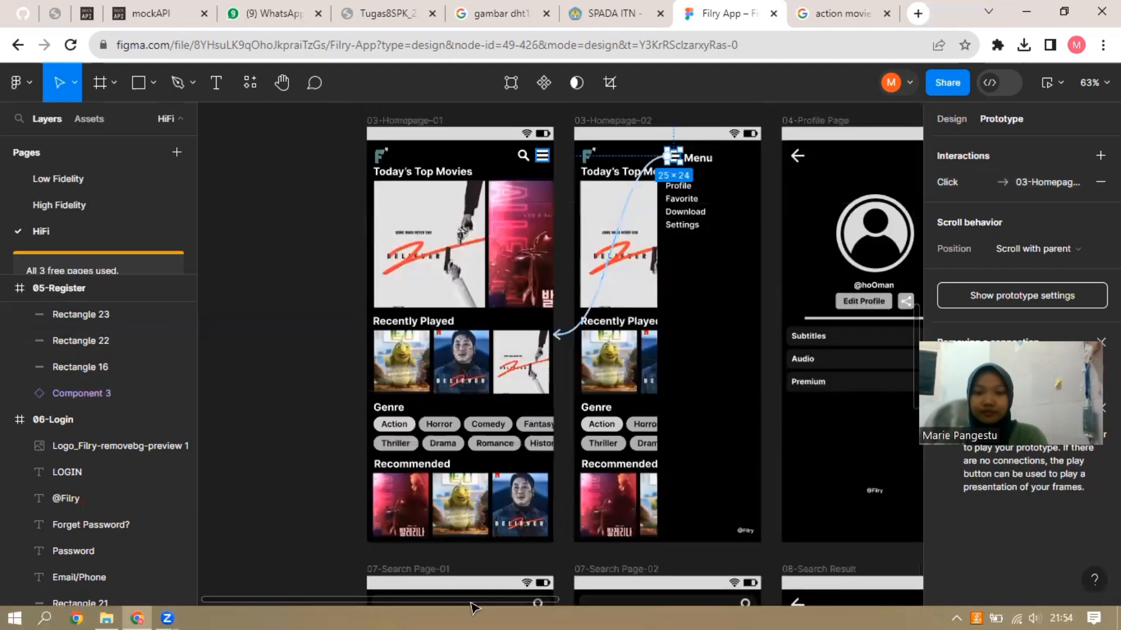
{"action": "scroll", "coordinate": [505, 610], "scroll_direction": "right", "scroll_amount": 1}
{"action": "scroll", "coordinate": [626, 190], "scroll_direction": "right", "scroll_amount": 1}
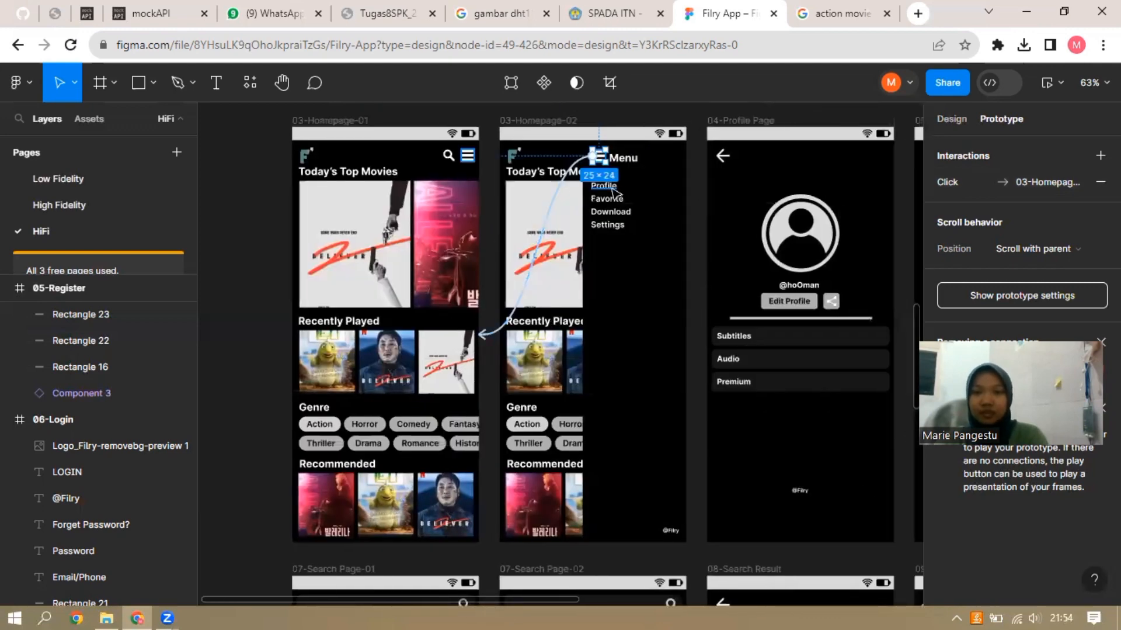
{"action": "scroll", "coordinate": [705, 229], "scroll_direction": "up", "scroll_amount": 1}
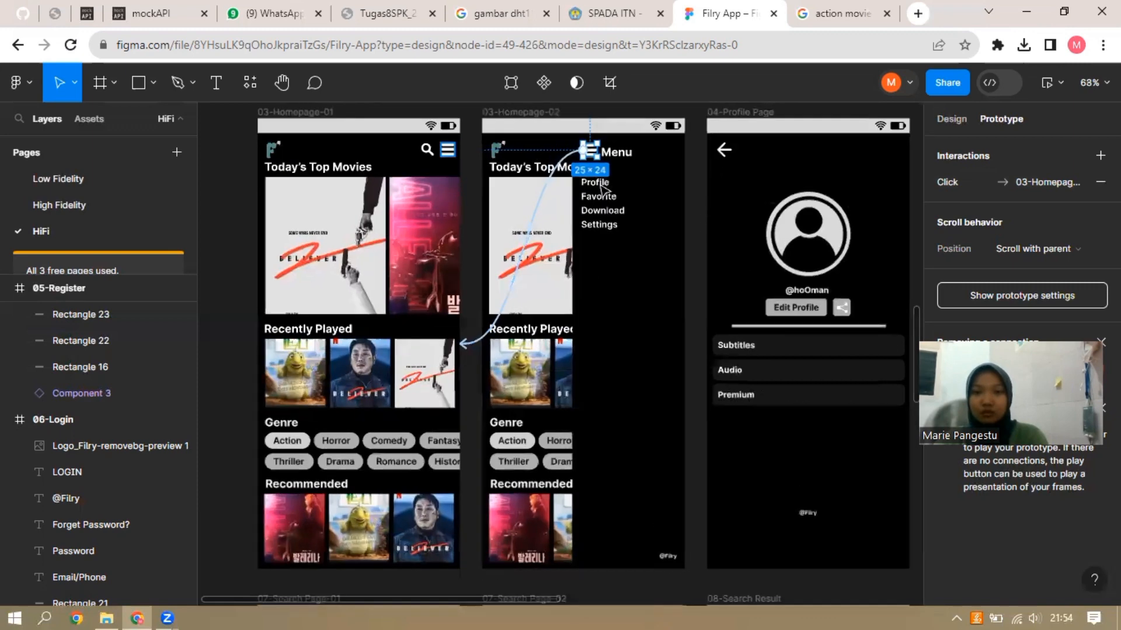
{"action": "scroll", "coordinate": [706, 229], "scroll_direction": "up", "scroll_amount": 1}
{"action": "left_click", "coordinate": [586, 179]}
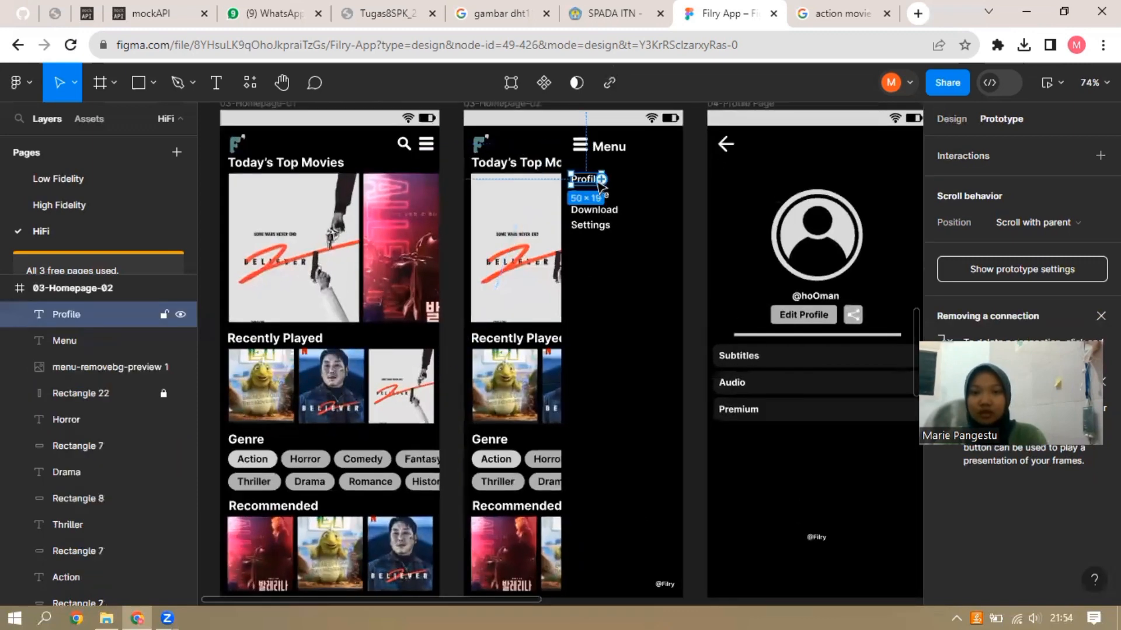
{"action": "left_click_drag", "start_coordinate": [602, 179], "coordinate": [770, 202]}
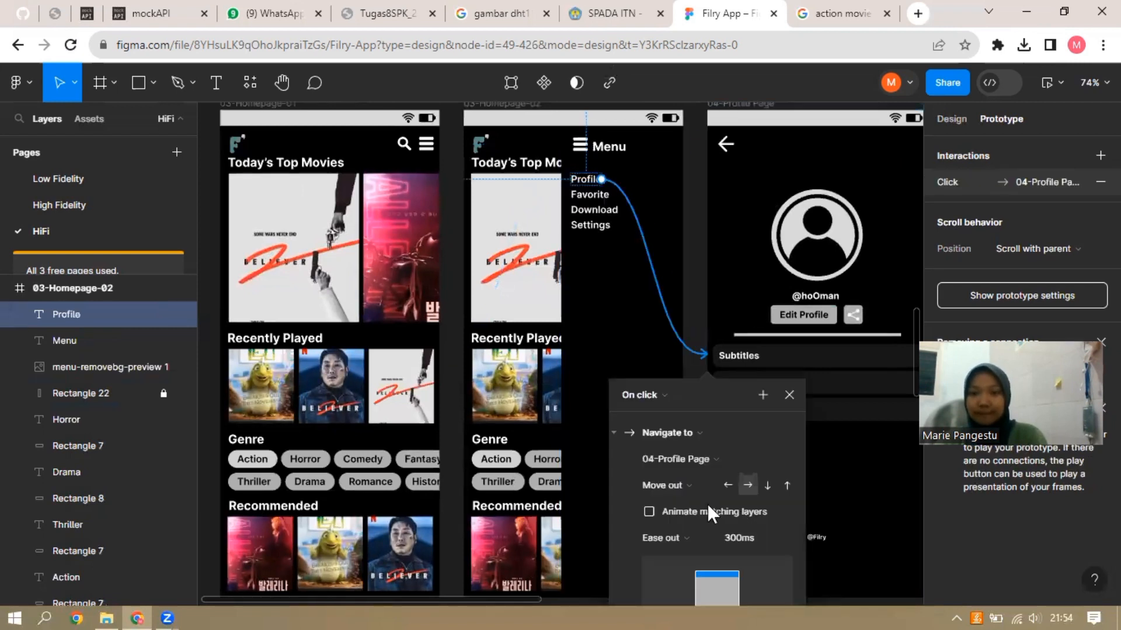
{"action": "scroll", "coordinate": [684, 451], "scroll_direction": "down", "scroll_amount": 1}
{"action": "scroll", "coordinate": [689, 439], "scroll_direction": "down", "scroll_amount": 1}
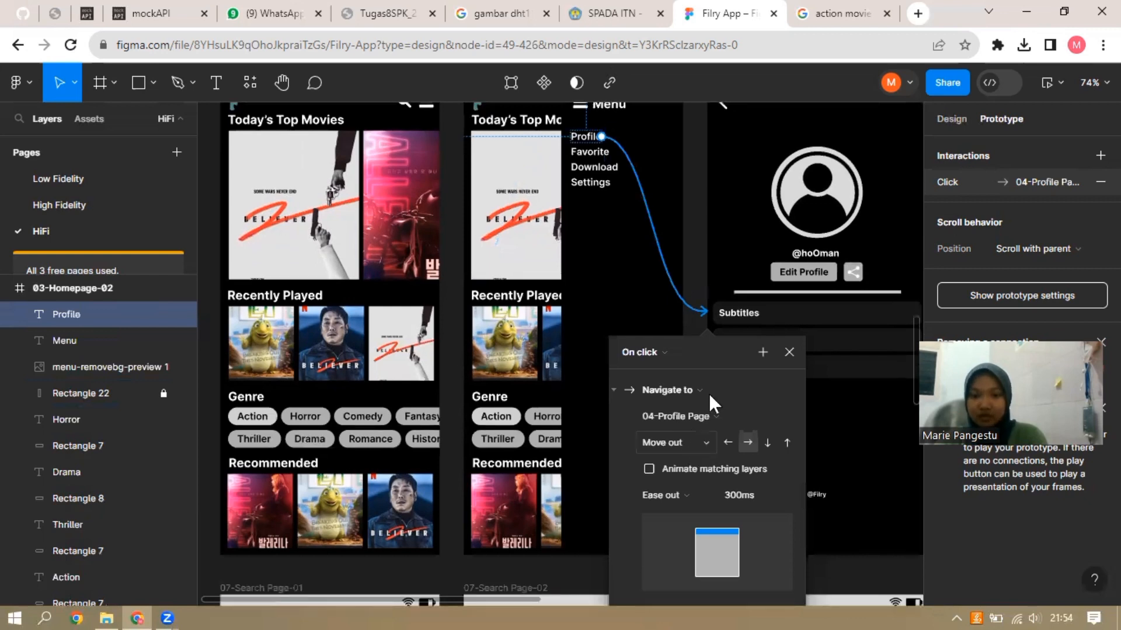
{"action": "left_click", "coordinate": [672, 443]}
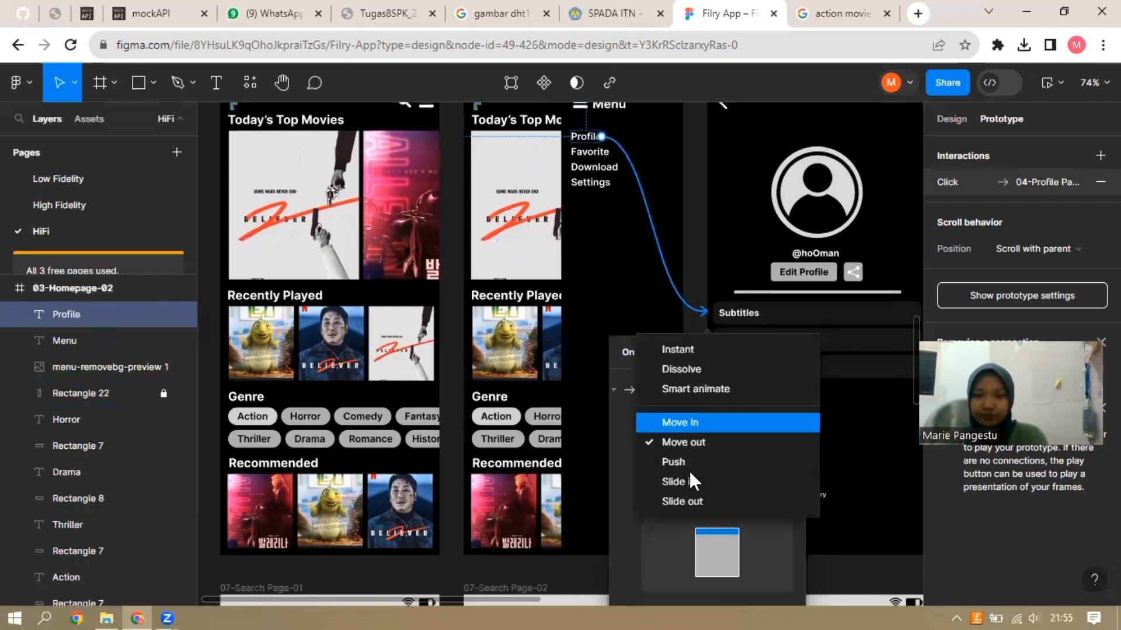
{"action": "left_click", "coordinate": [683, 462]}
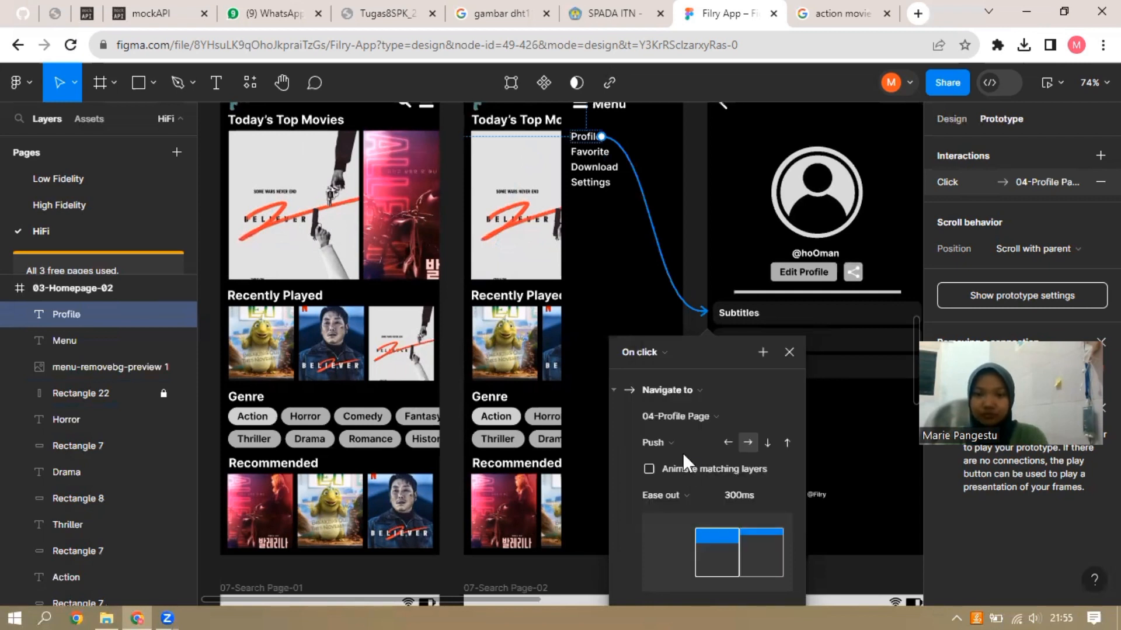
{"action": "left_click", "coordinate": [734, 441]}
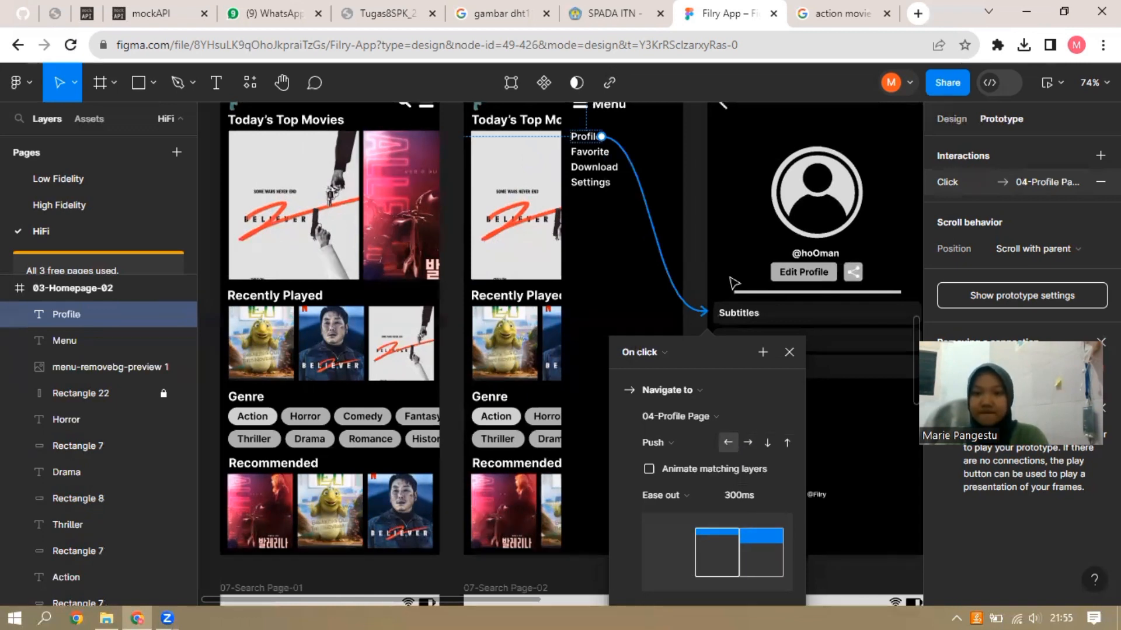
{"action": "left_click", "coordinate": [730, 243]}
Connect the back arrow on 04-Profile Page to the 03-Homepage-01 frame, navigating on click with the Move out animation directed right
{"action": "scroll", "coordinate": [717, 150], "scroll_direction": "up", "scroll_amount": 1}
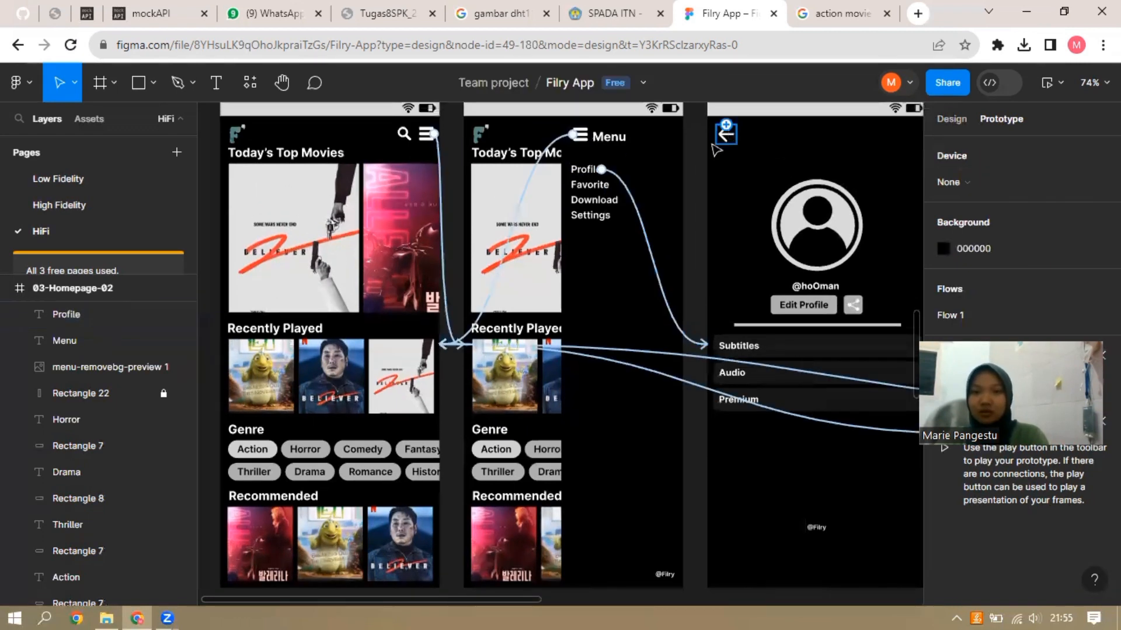
{"action": "scroll", "coordinate": [727, 169], "scroll_direction": "up", "scroll_amount": 1}
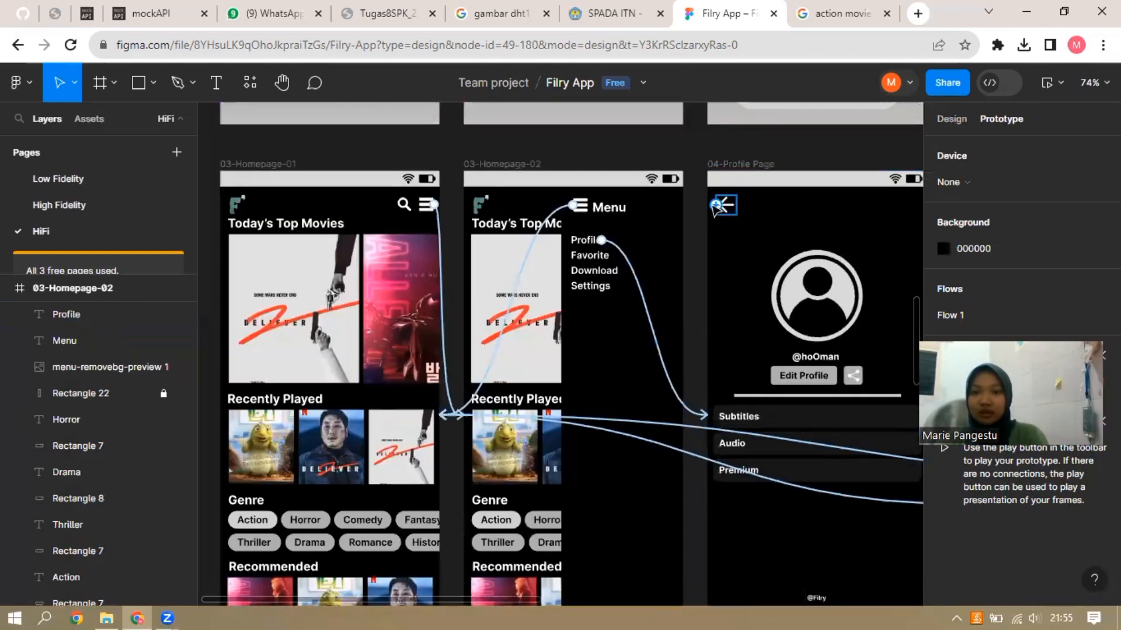
{"action": "left_click_drag", "start_coordinate": [716, 206], "coordinate": [434, 402]}
{"action": "scroll", "coordinate": [703, 358], "scroll_direction": "down", "scroll_amount": 1}
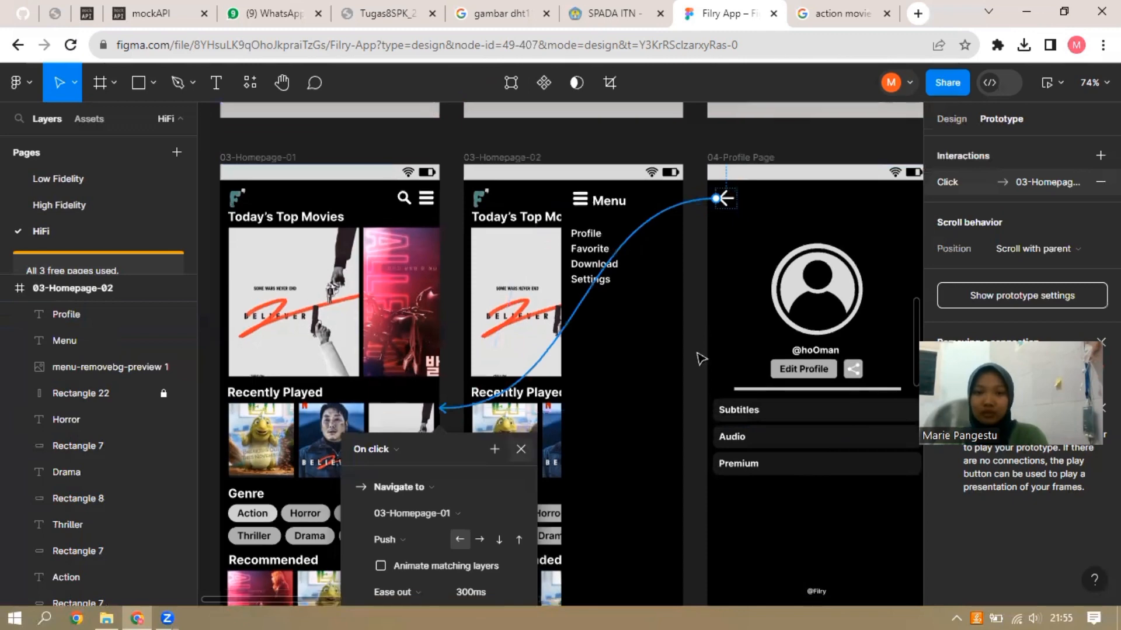
{"action": "scroll", "coordinate": [706, 358], "scroll_direction": "down", "scroll_amount": 1}
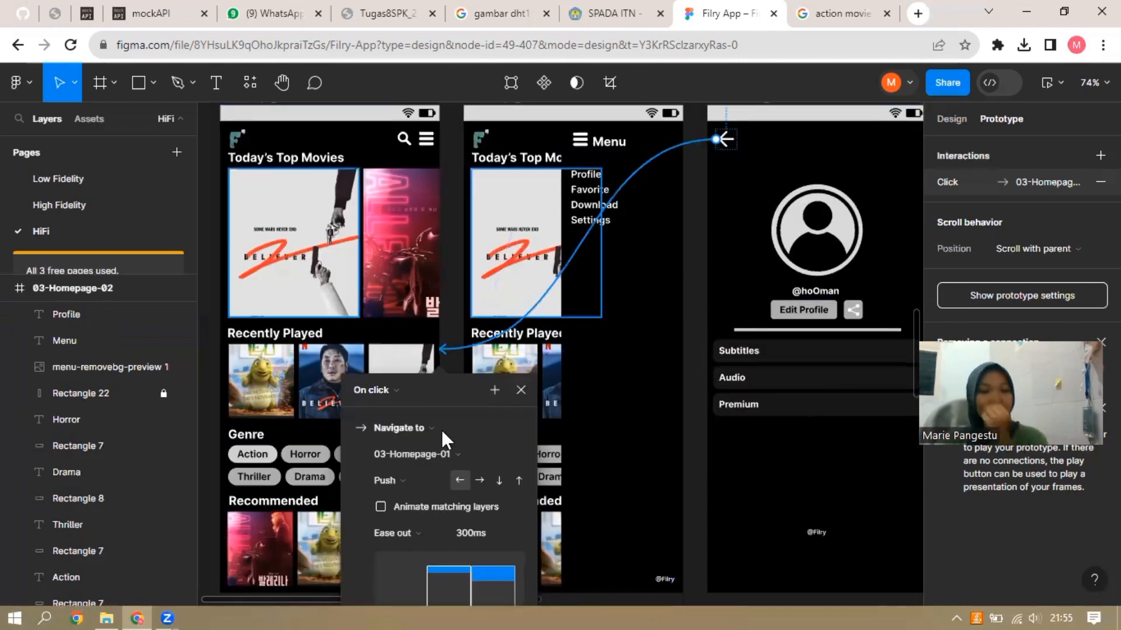
{"action": "scroll", "coordinate": [440, 447], "scroll_direction": "down", "scroll_amount": 1}
{"action": "scroll", "coordinate": [439, 444], "scroll_direction": "down", "scroll_amount": 1}
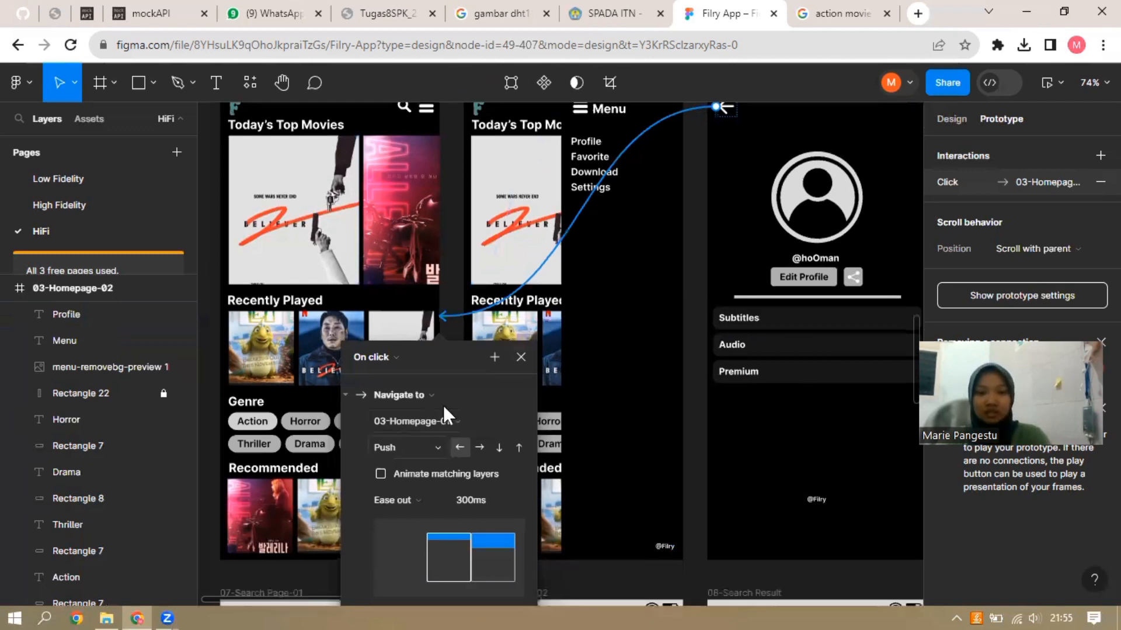
{"action": "left_click", "coordinate": [435, 446]}
{"action": "left_click", "coordinate": [433, 422]}
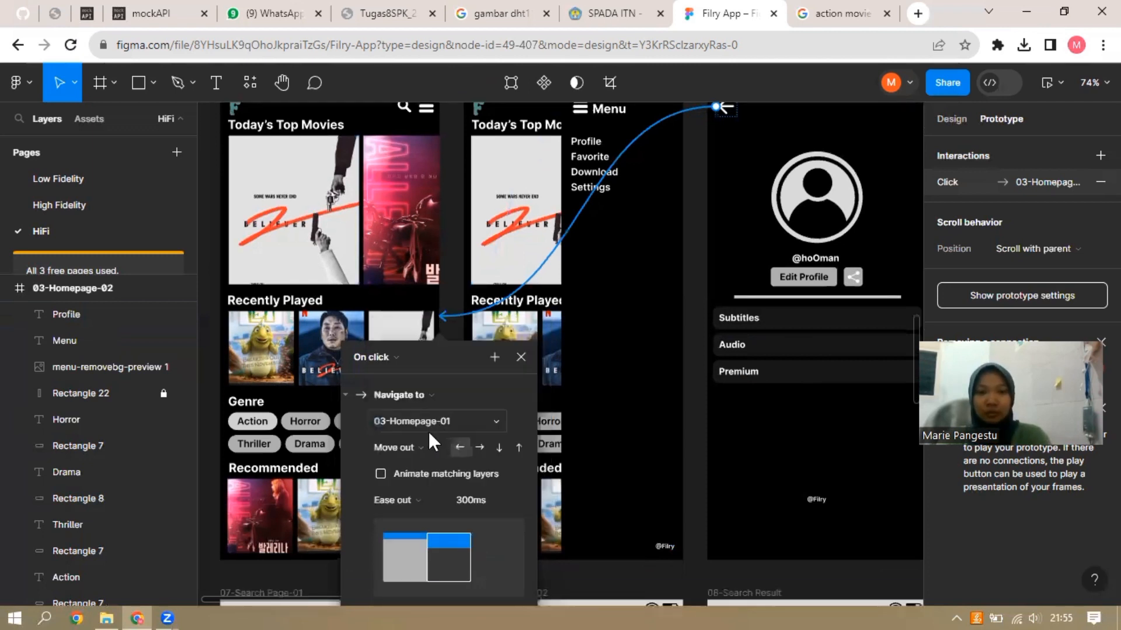
{"action": "left_click", "coordinate": [421, 445]}
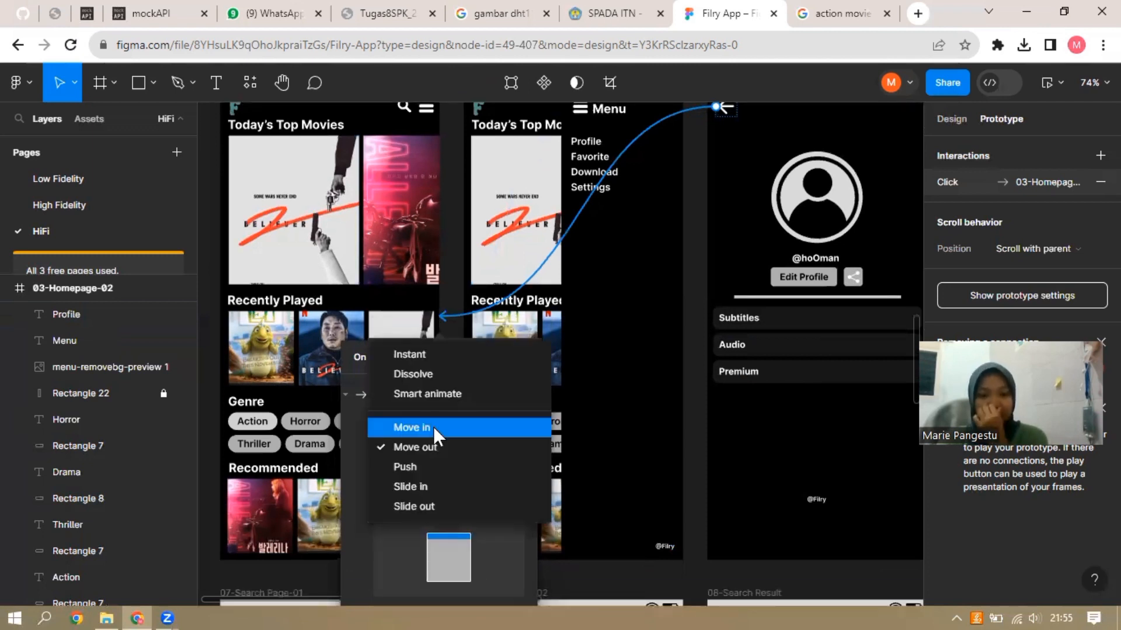
{"action": "left_click", "coordinate": [433, 427]}
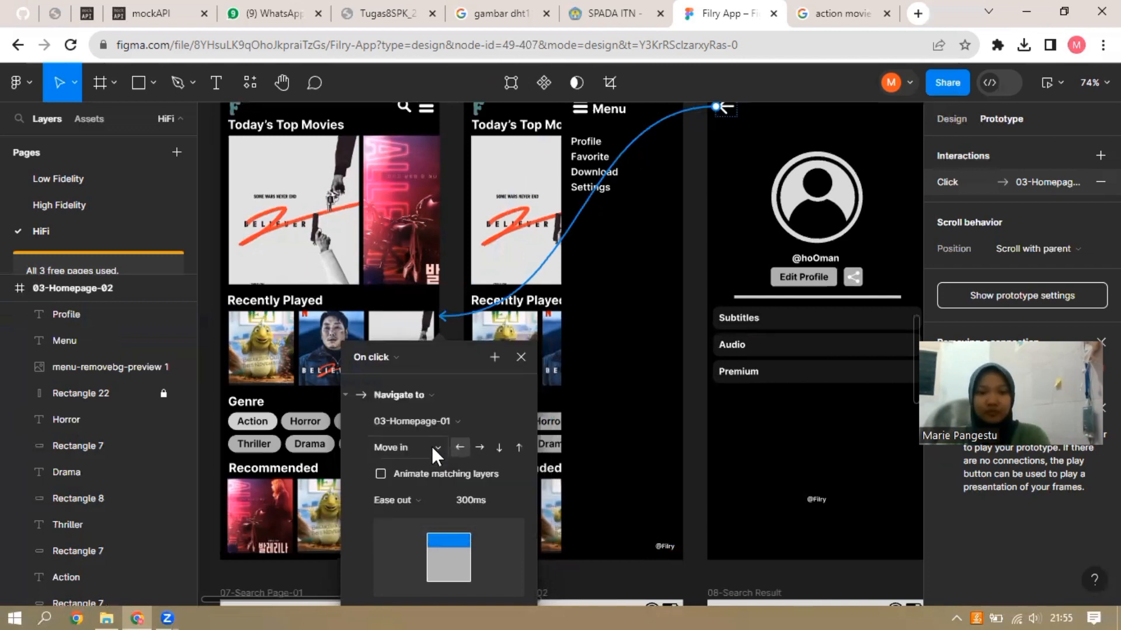
{"action": "left_click", "coordinate": [434, 449]}
{"action": "left_click", "coordinate": [432, 466]}
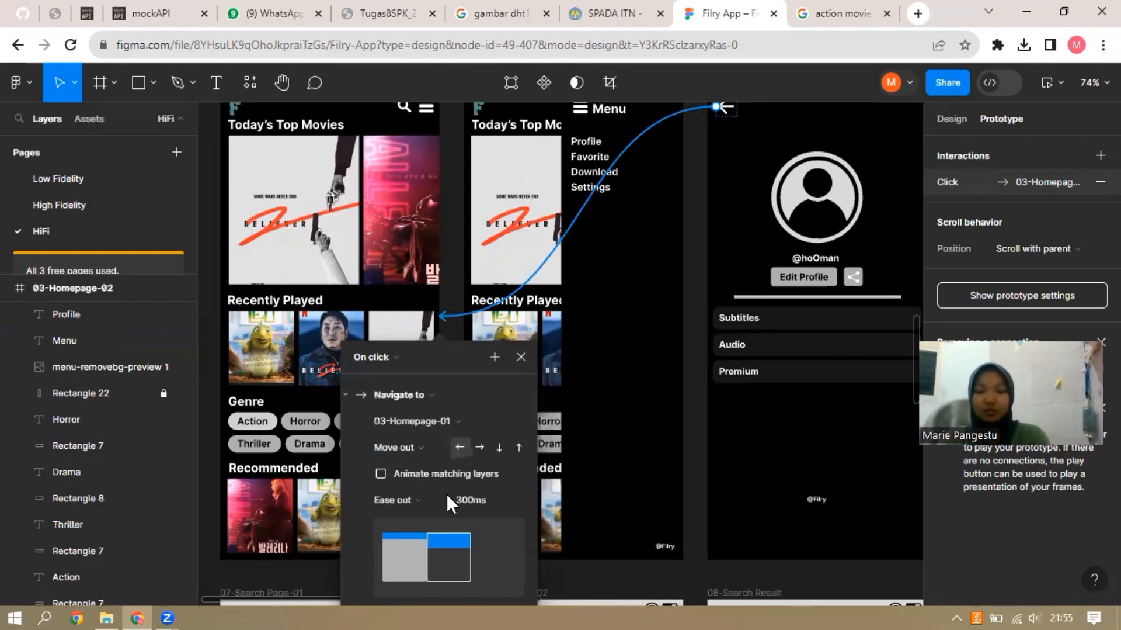
{"action": "left_click", "coordinate": [479, 447]}
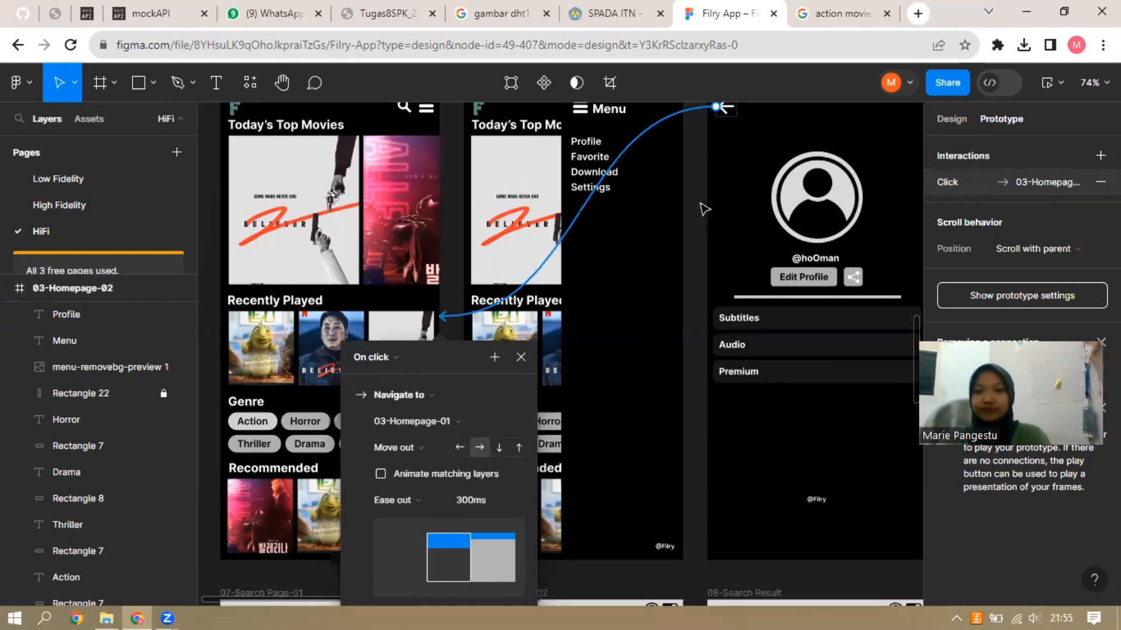
{"action": "left_click", "coordinate": [701, 223]}
Preview the prototype from onboarding through sign-in, opening and closing the menu, visiting the profile page and returning to the homepage, and close the preview
{"action": "left_click", "coordinate": [1043, 78]}
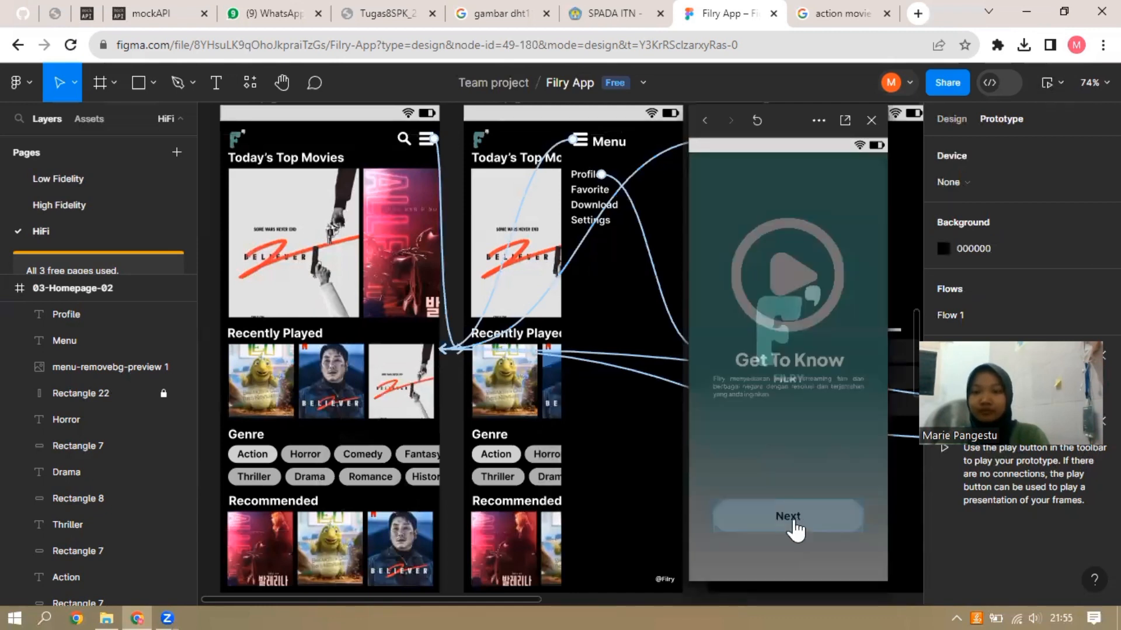
{"action": "left_click", "coordinate": [795, 521]}
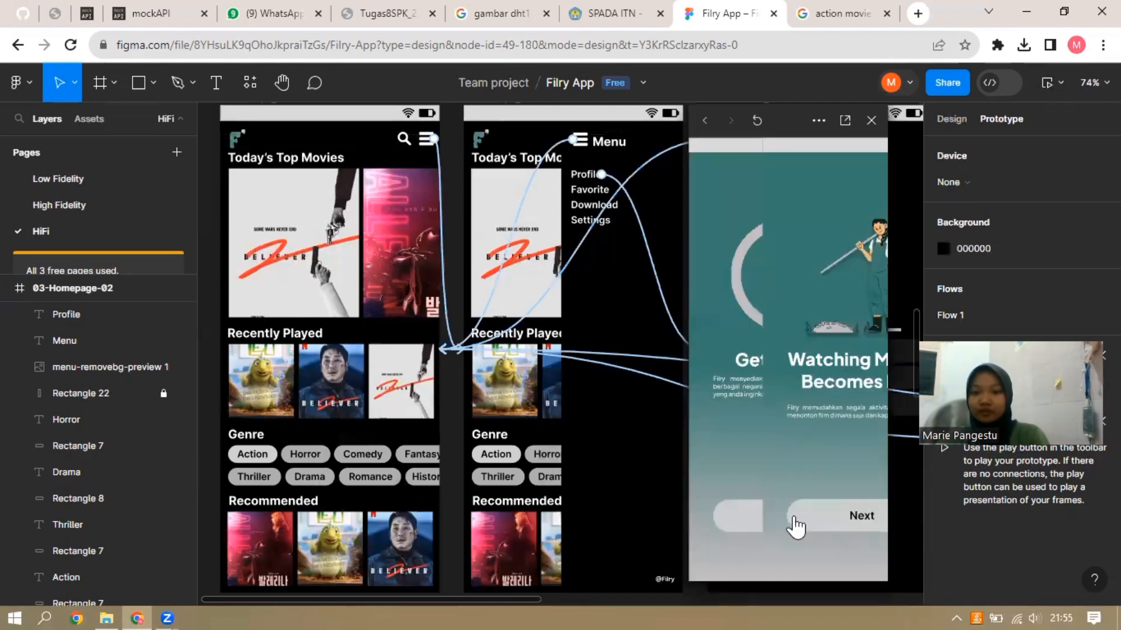
{"action": "left_click", "coordinate": [798, 520]}
{"action": "left_click", "coordinate": [796, 515]}
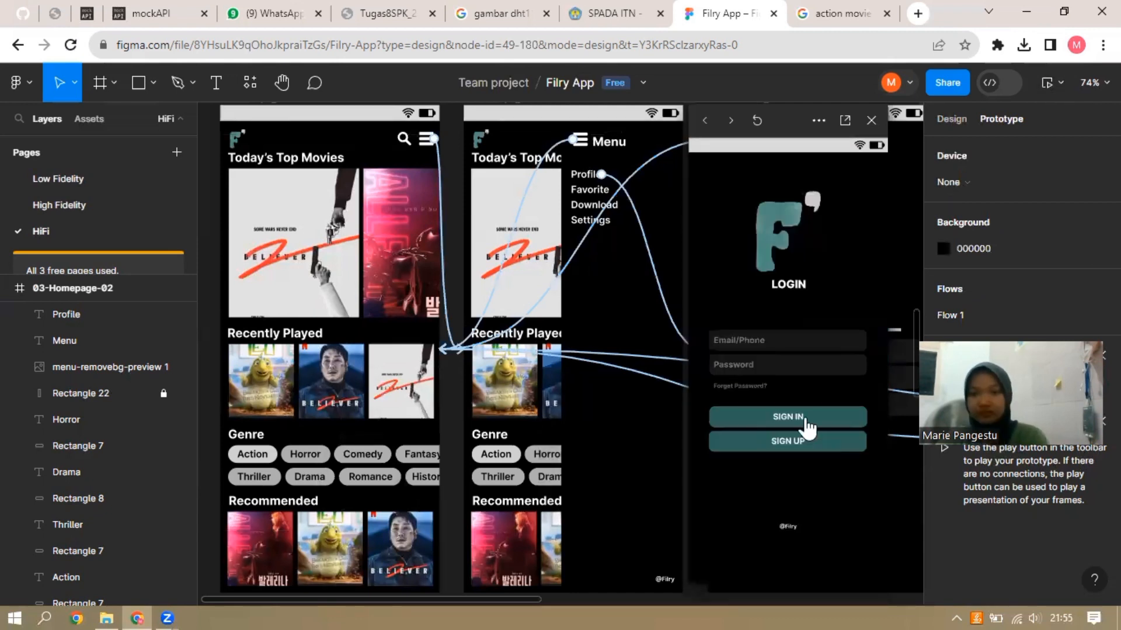
{"action": "left_click", "coordinate": [801, 413]}
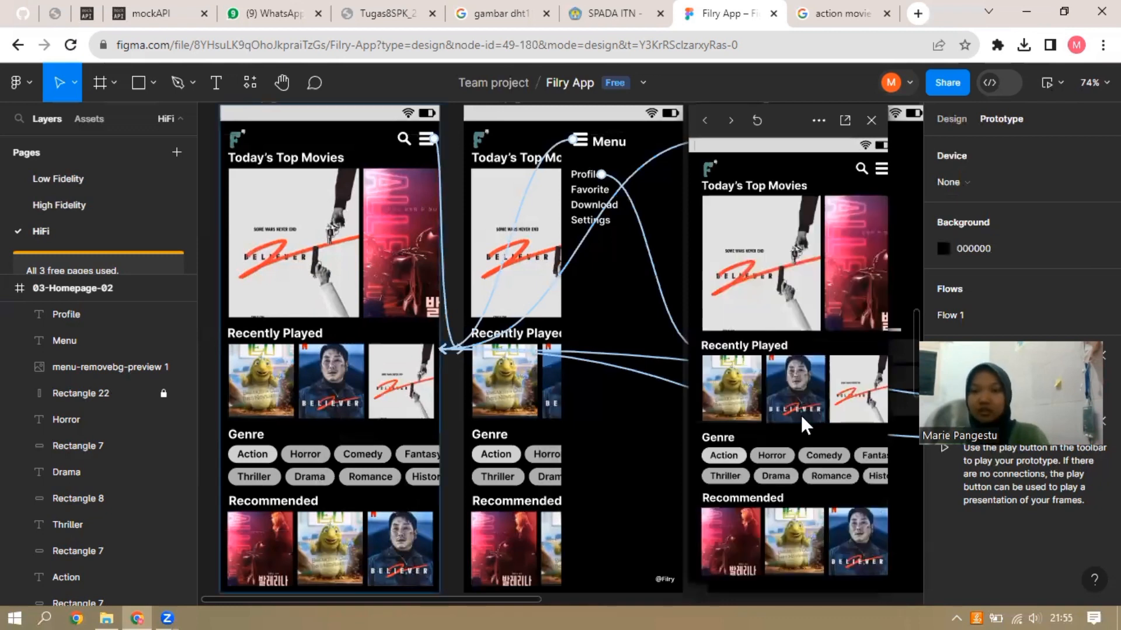
{"action": "left_click", "coordinate": [879, 168]}
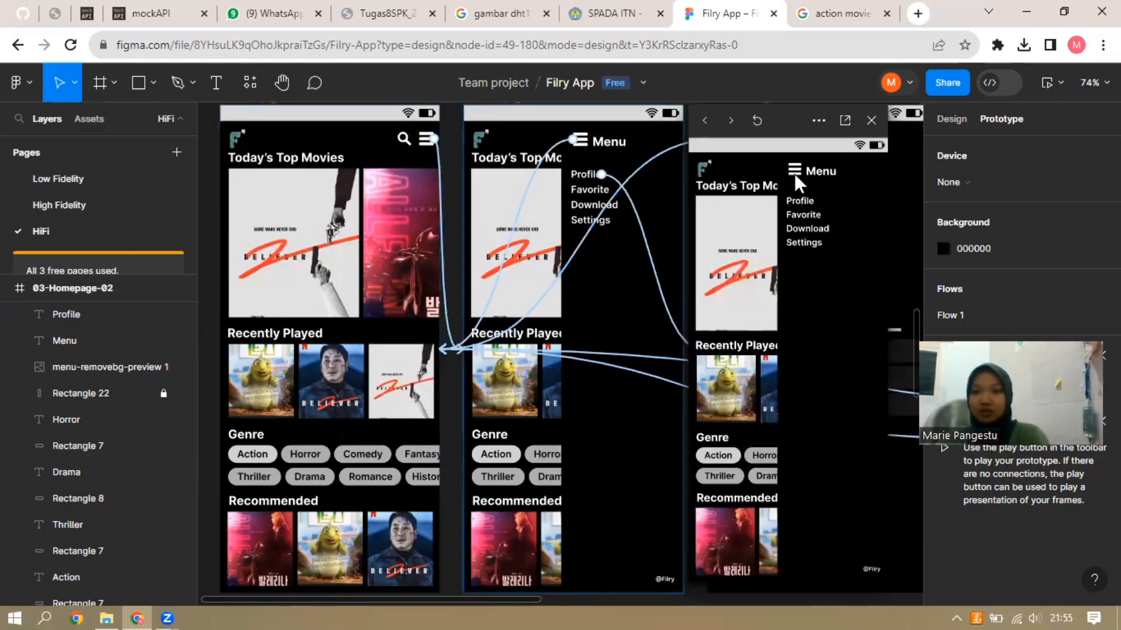
{"action": "left_click", "coordinate": [803, 170]}
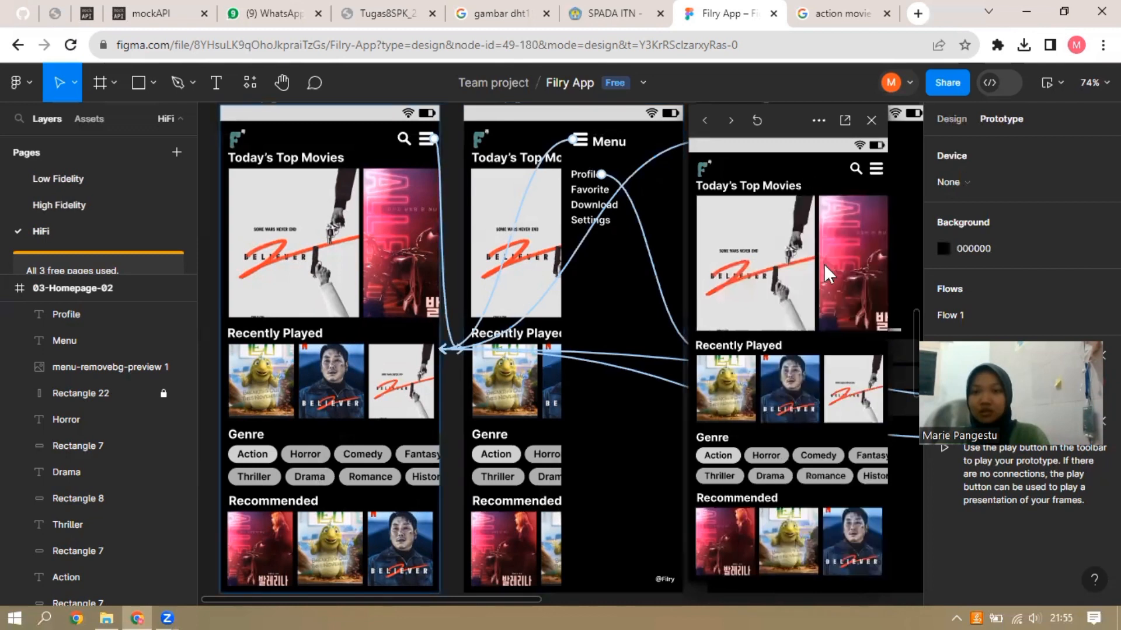
{"action": "left_click", "coordinate": [876, 169]}
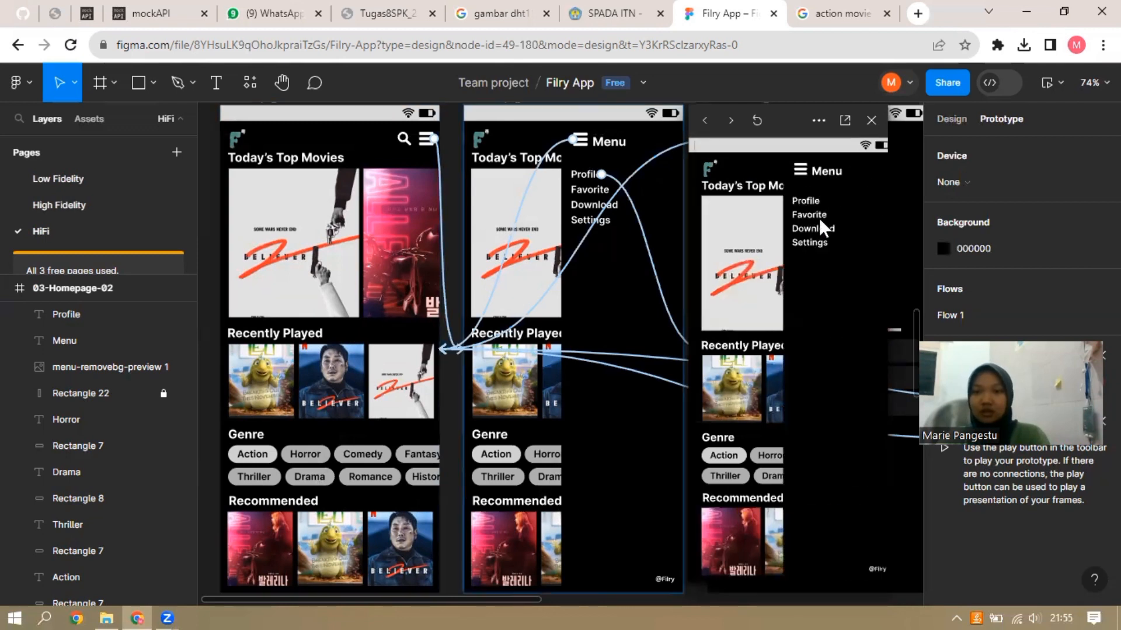
{"action": "left_click", "coordinate": [753, 201]}
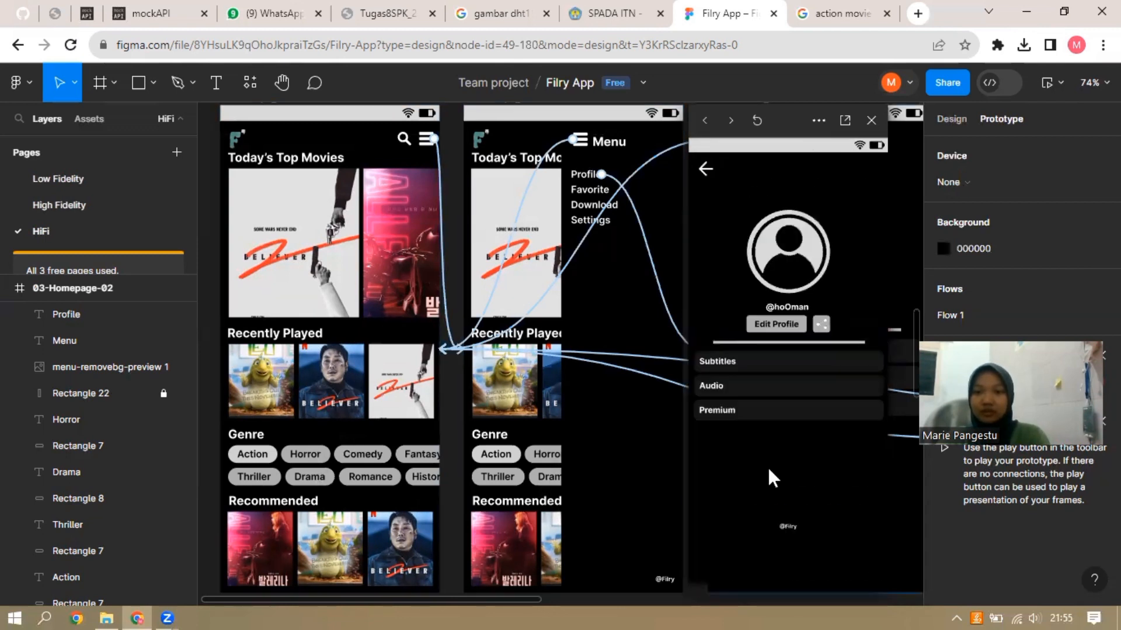
{"action": "left_click", "coordinate": [707, 169]}
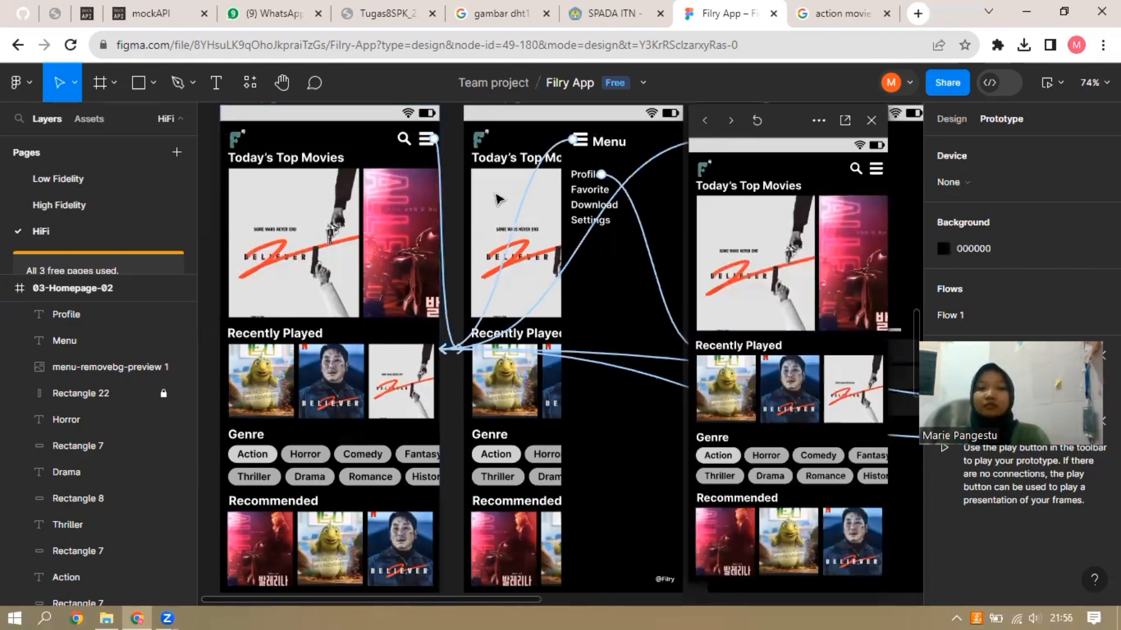
{"action": "left_click", "coordinate": [871, 120]}
{"action": "scroll", "coordinate": [693, 377], "scroll_direction": "up", "scroll_amount": 1}
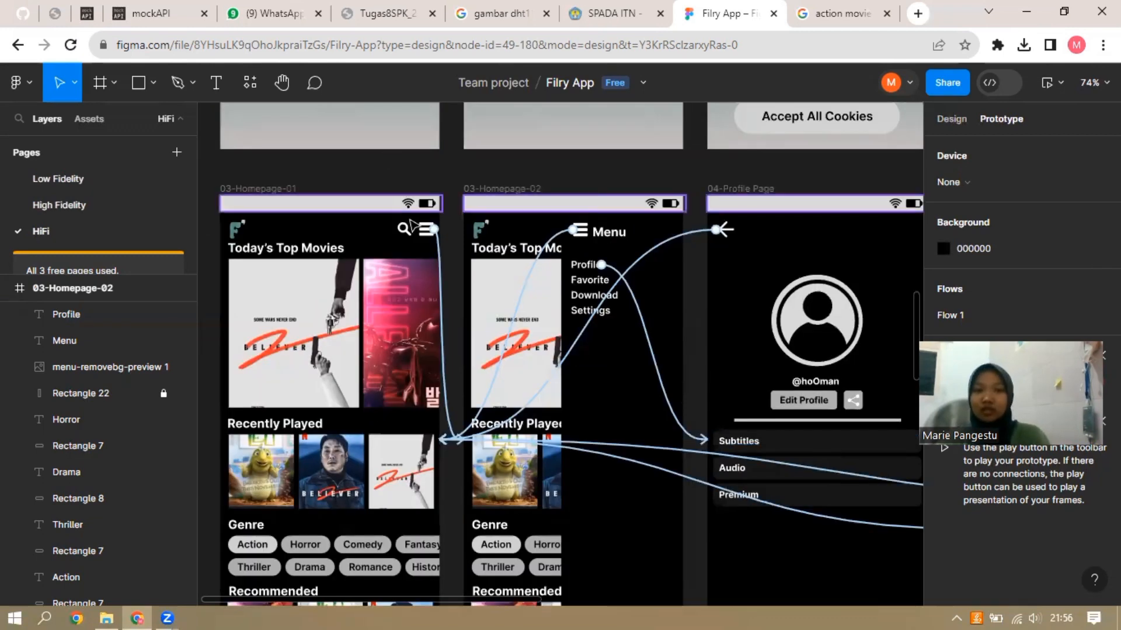
{"action": "scroll", "coordinate": [339, 242], "scroll_direction": "up", "scroll_amount": 2}
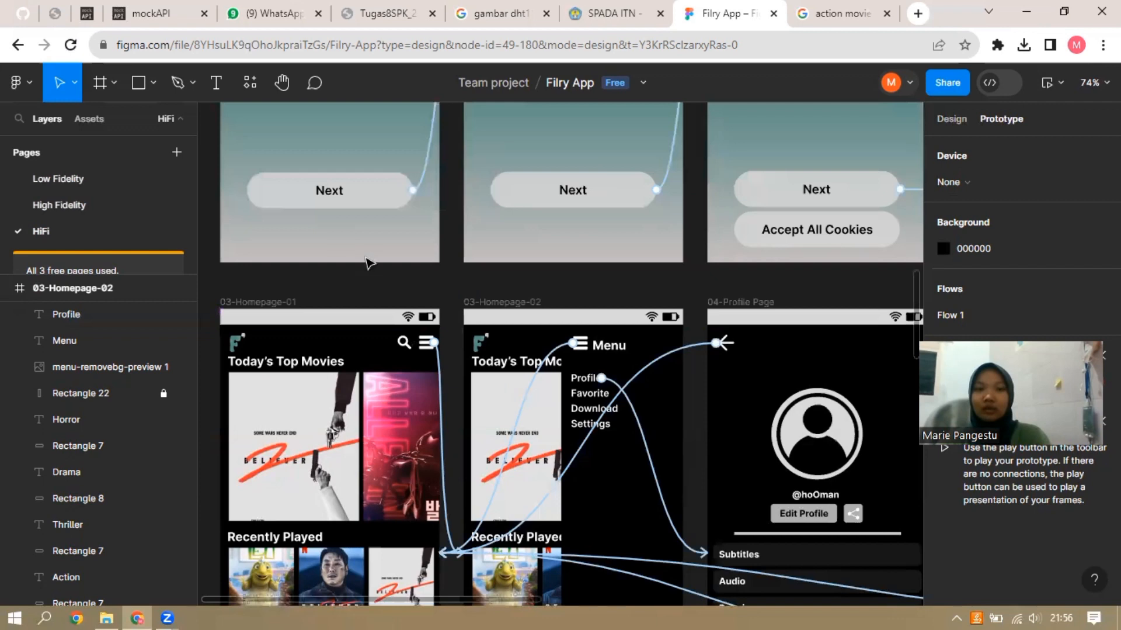